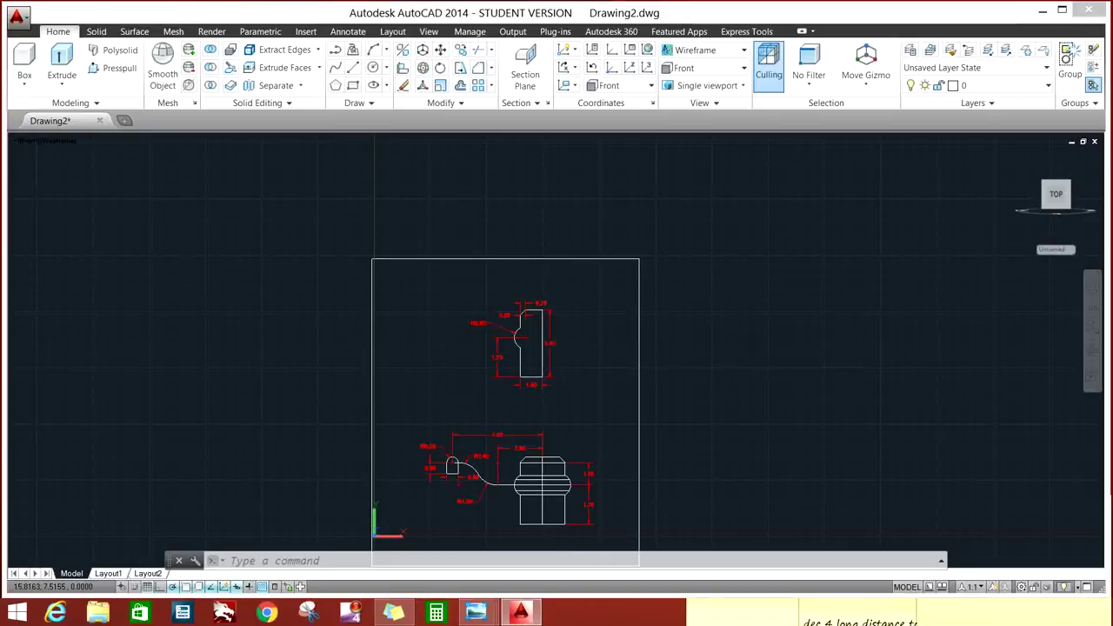
Step: Zoom in on the upper dimensioned profile (3.00 by 1.00) and shift it to the viewport's left side
middle_drag(703, 356, 708, 282)
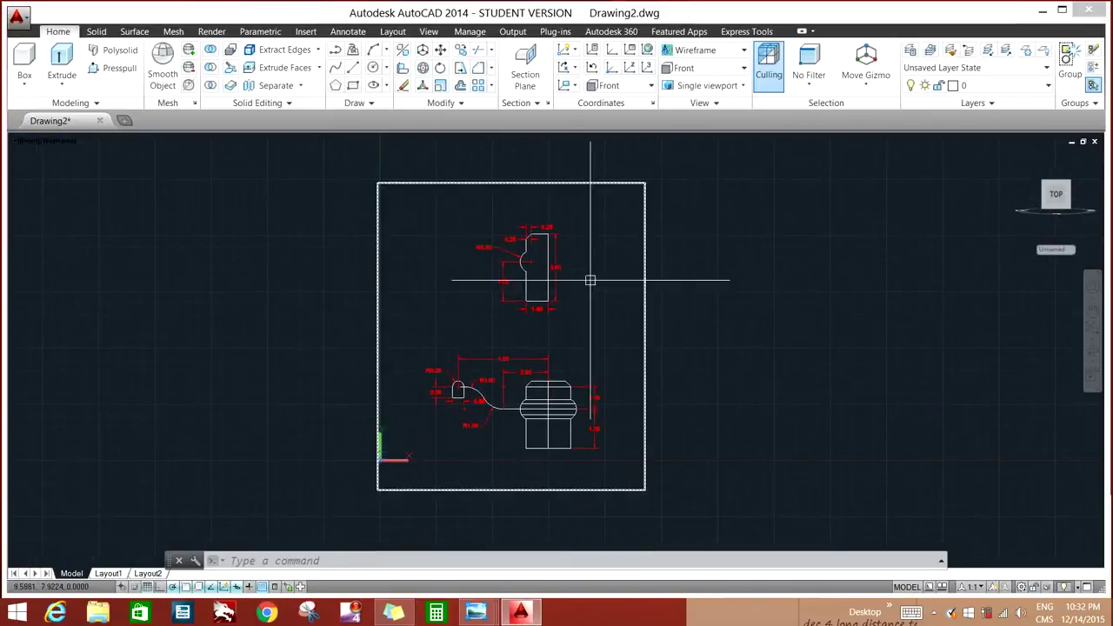
scroll(548, 252, up, 2)
scroll(546, 251, up, 3)
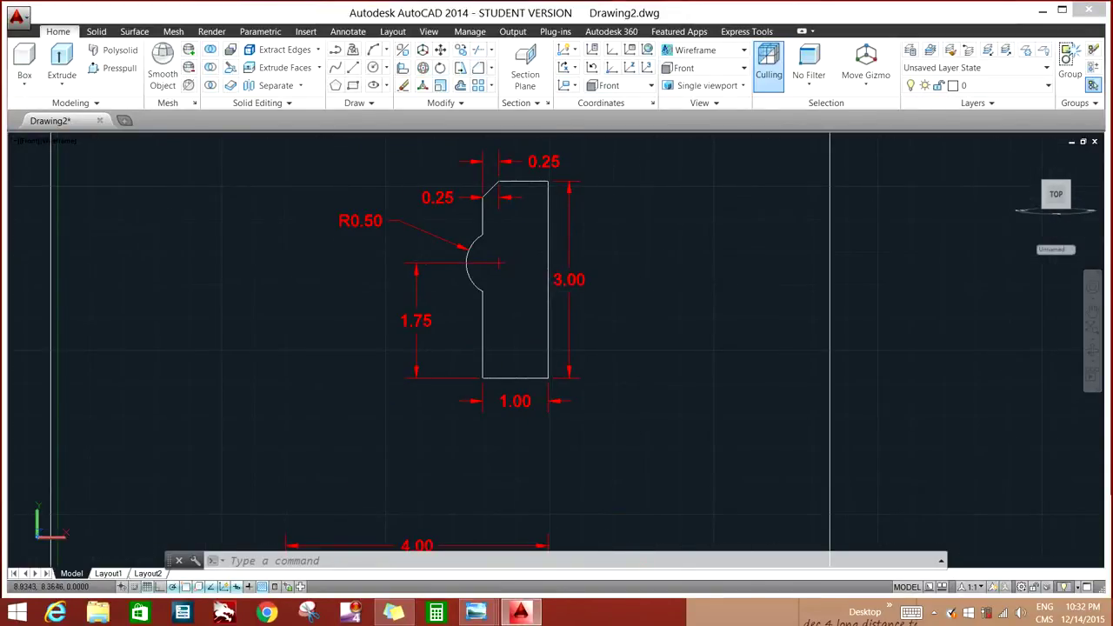
mouse_move(548, 260)
middle_down()
mouse_move(393, 291)
mouse_move(233, 290)
mouse_move(247, 293)
middle_up()
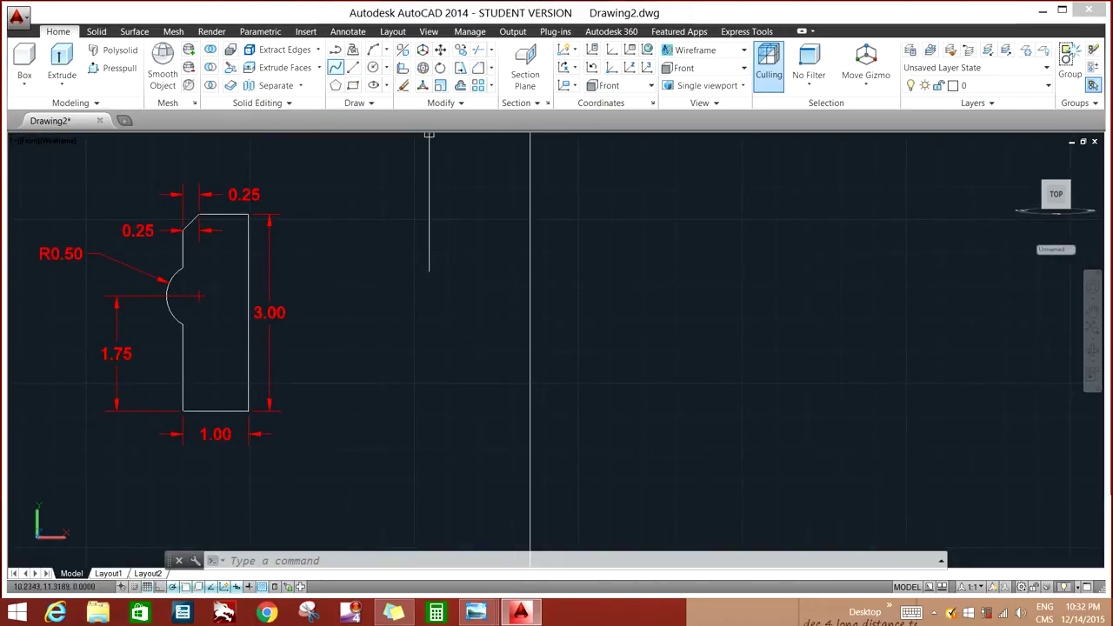
Step: Draw a 1-unit bottom, 3-unit right and 1-unit top edge right of the reference profile
click(352, 67)
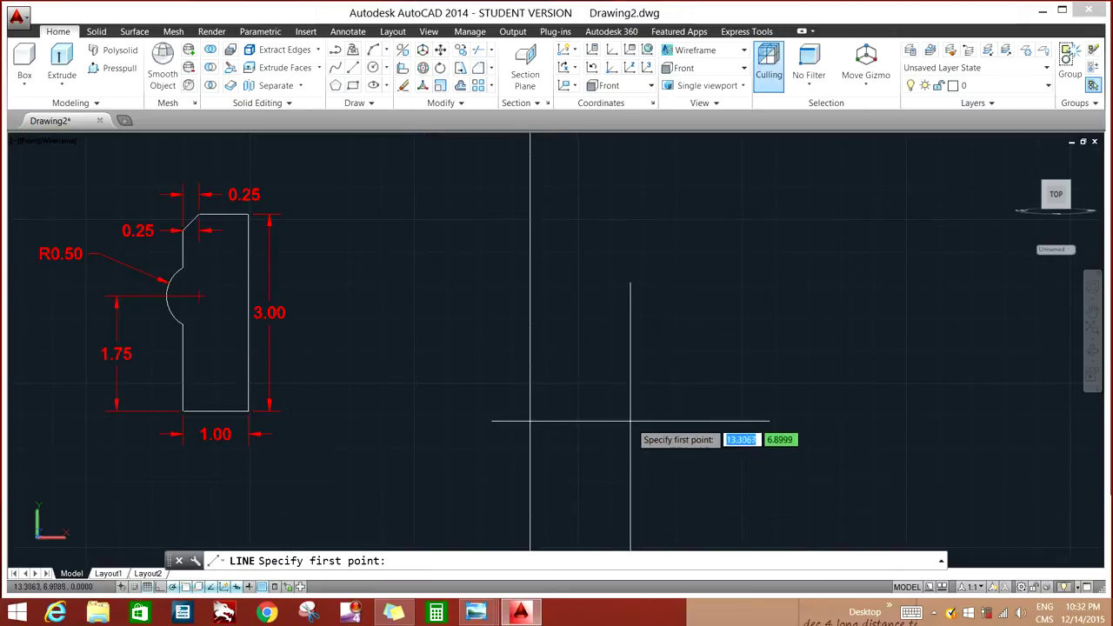
click(628, 418)
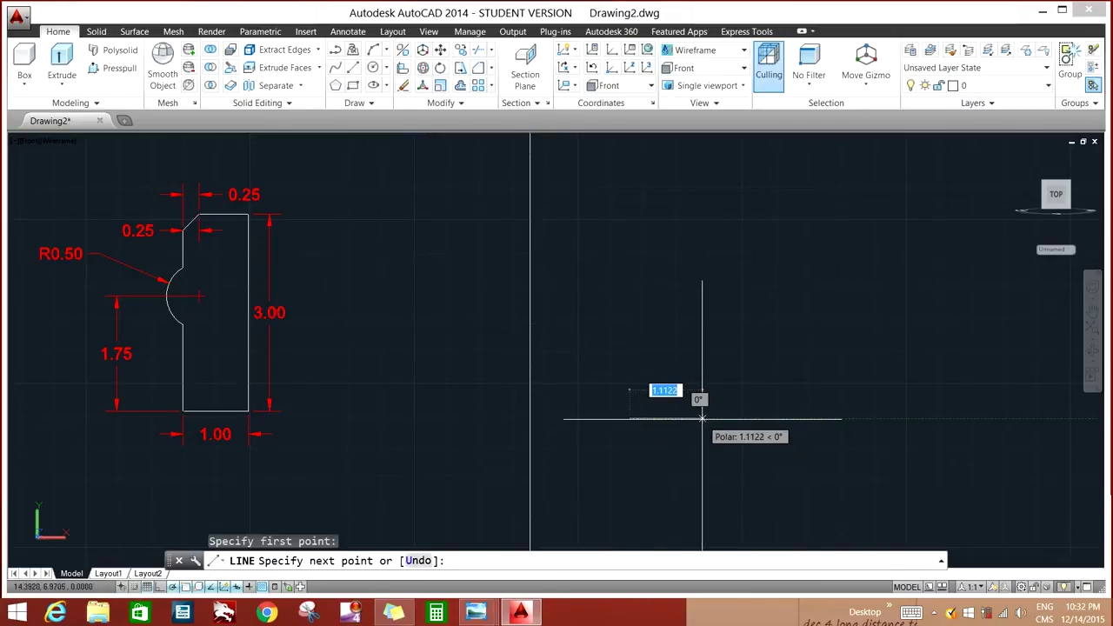
text(1)
key(Return)
text(3)
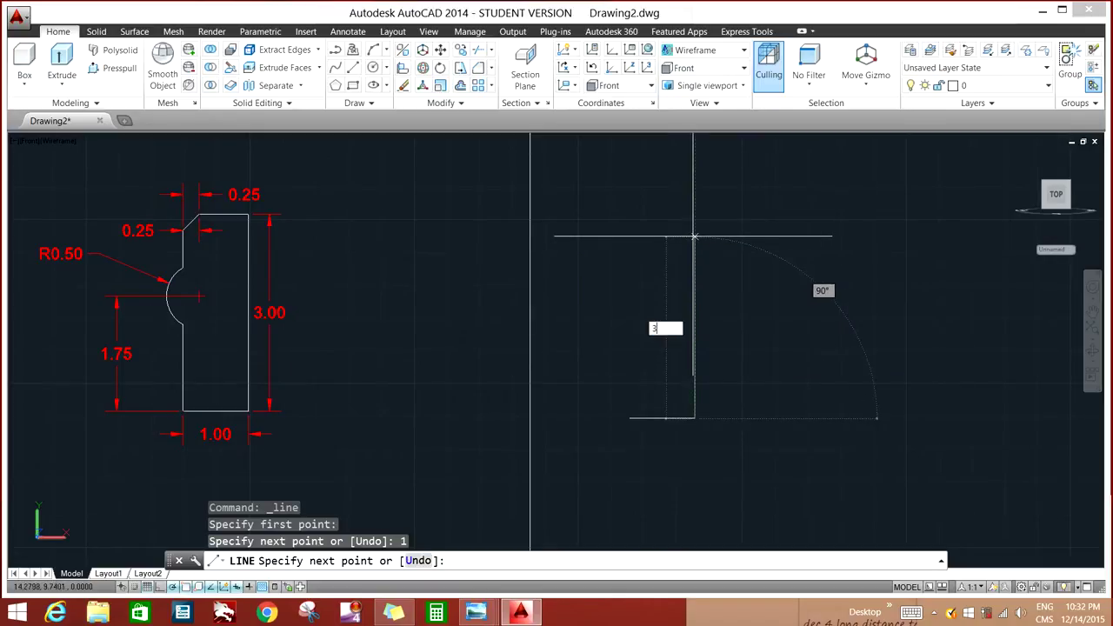
key(Return)
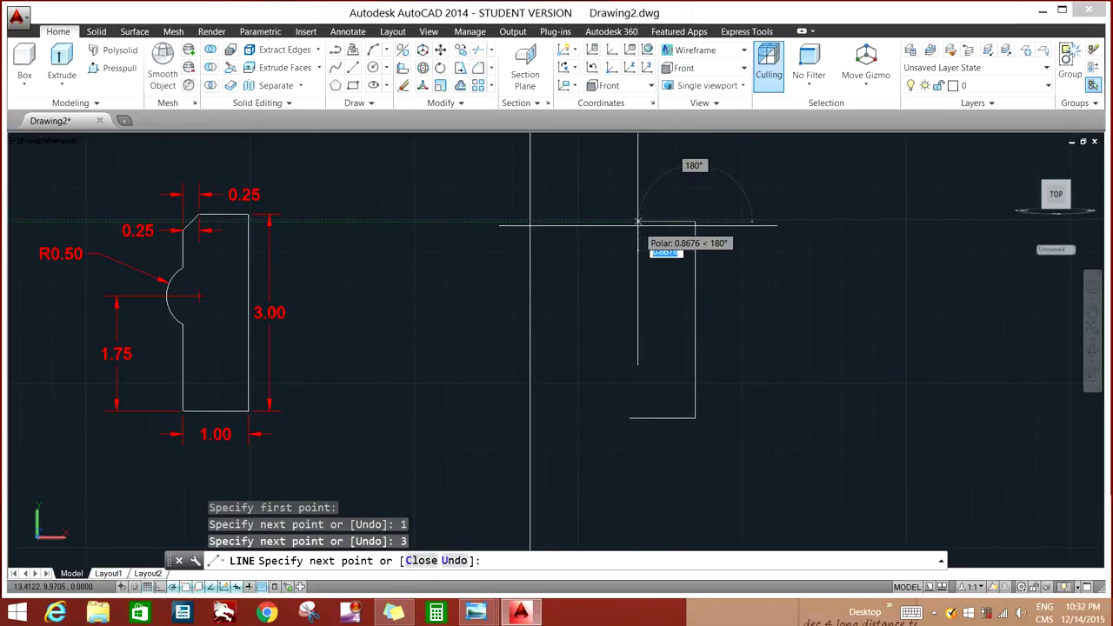
key(Return)
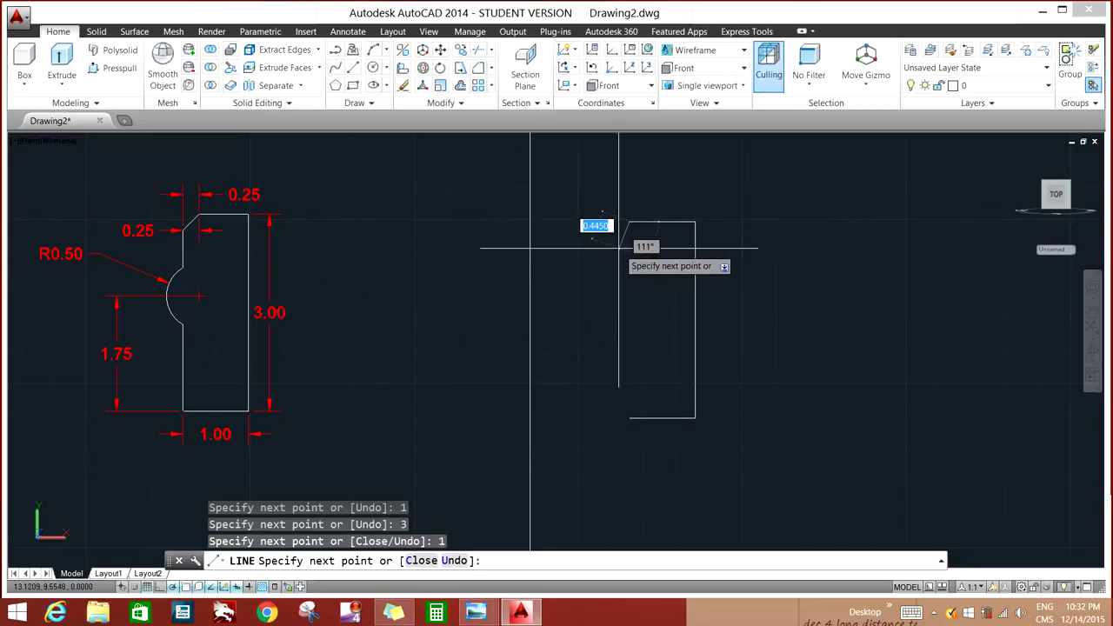
right_click(636, 249)
click(647, 257)
Step: Draw a 1.75 left edge up from the bottom-left corner with a 0.25 marker inward
right_click(601, 237)
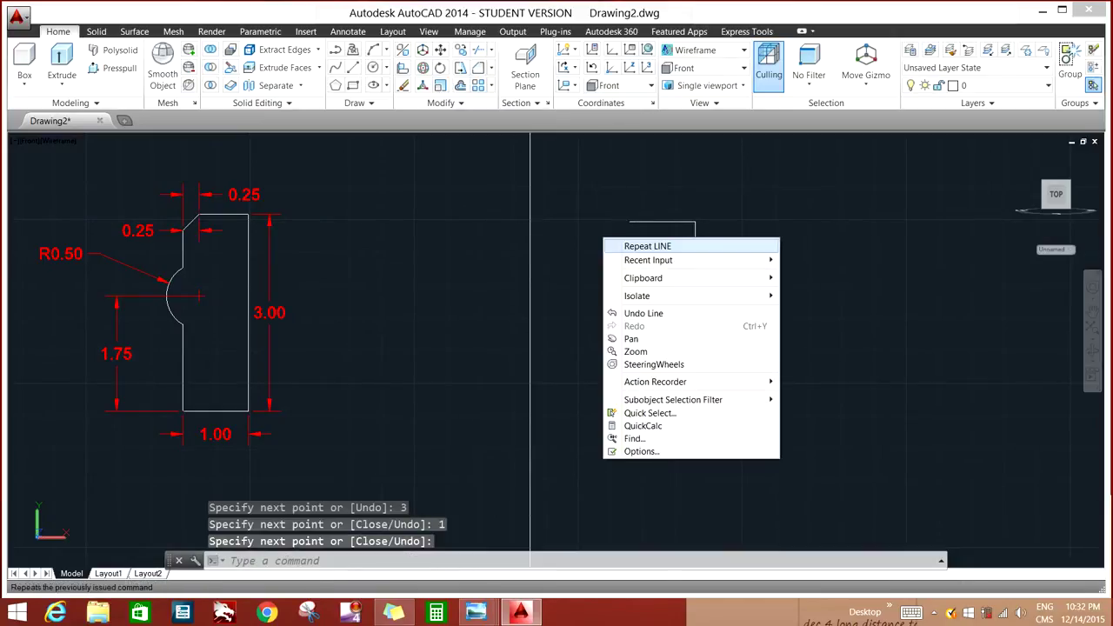
click(632, 245)
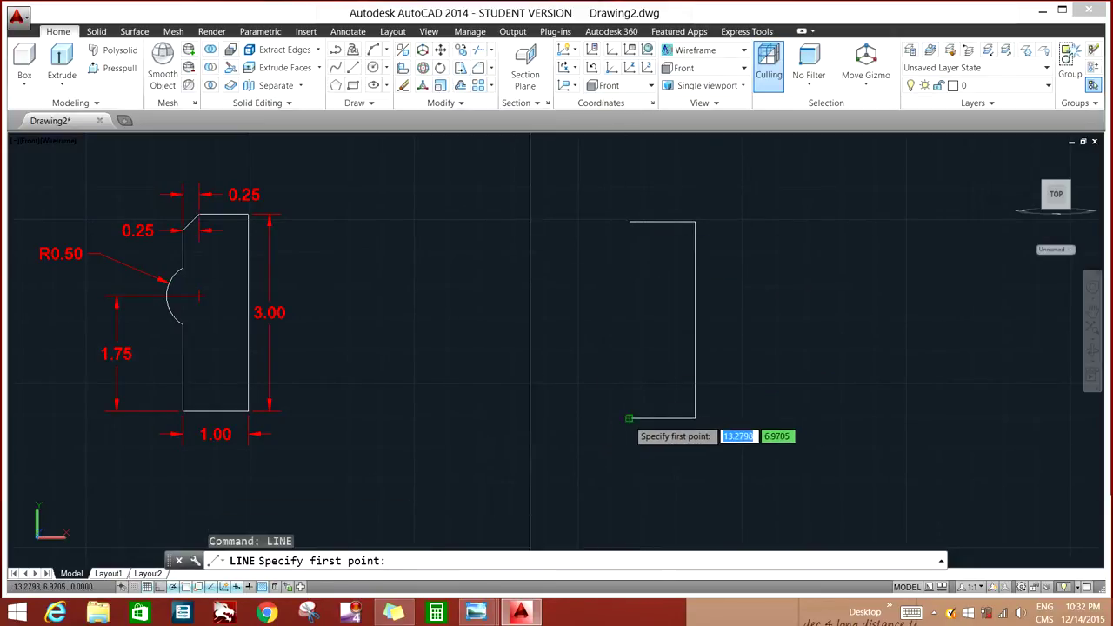
click(629, 418)
text(1.75)
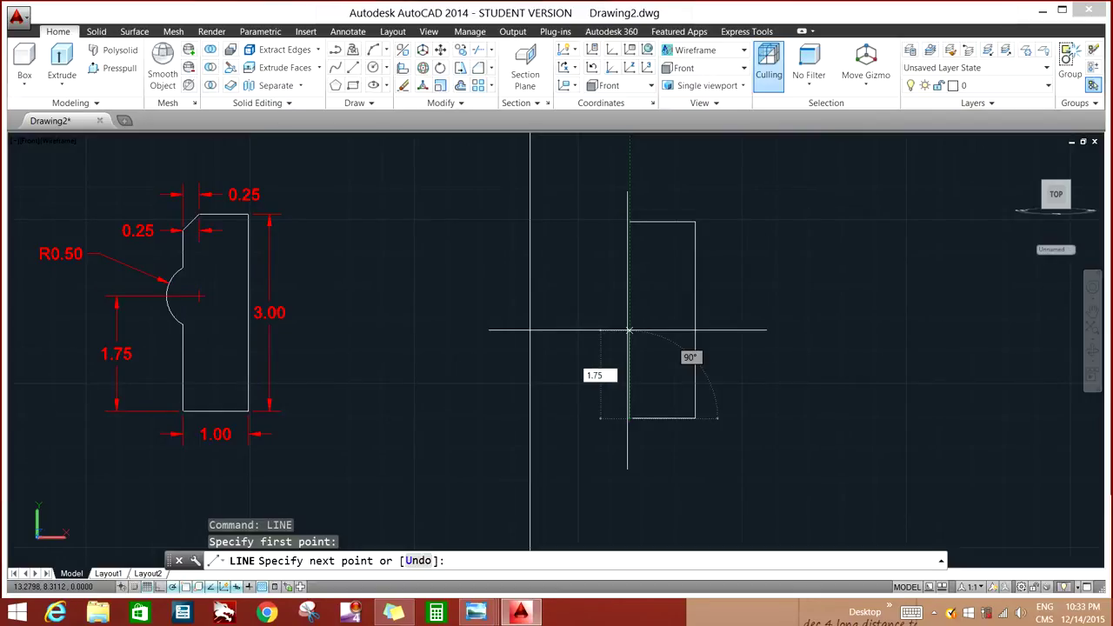
key(Return)
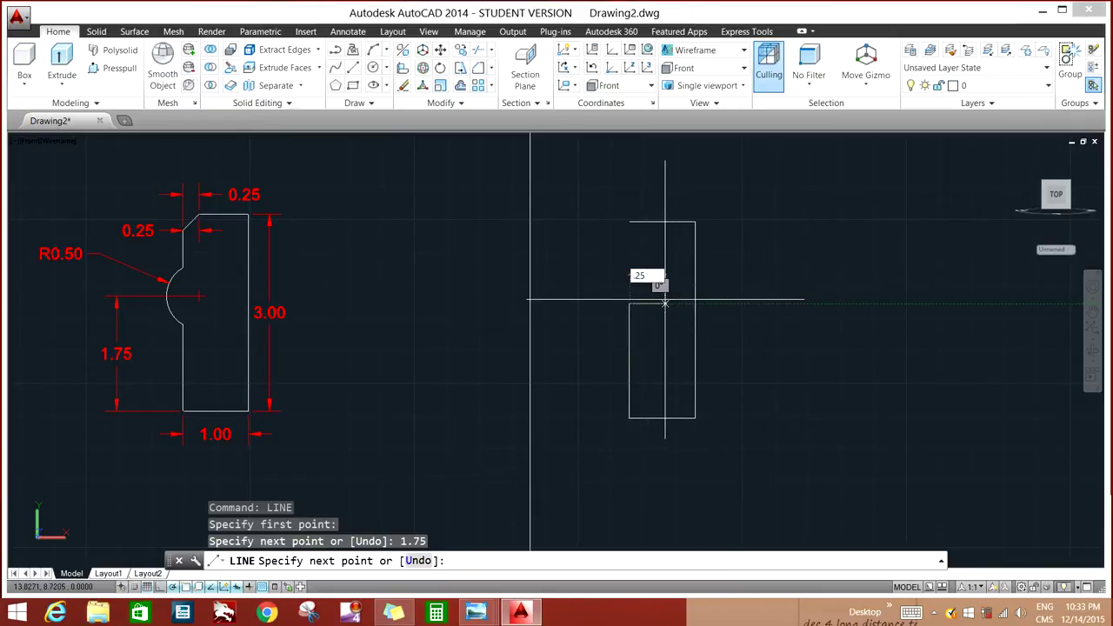
key(Return)
right_click(676, 287)
click(696, 287)
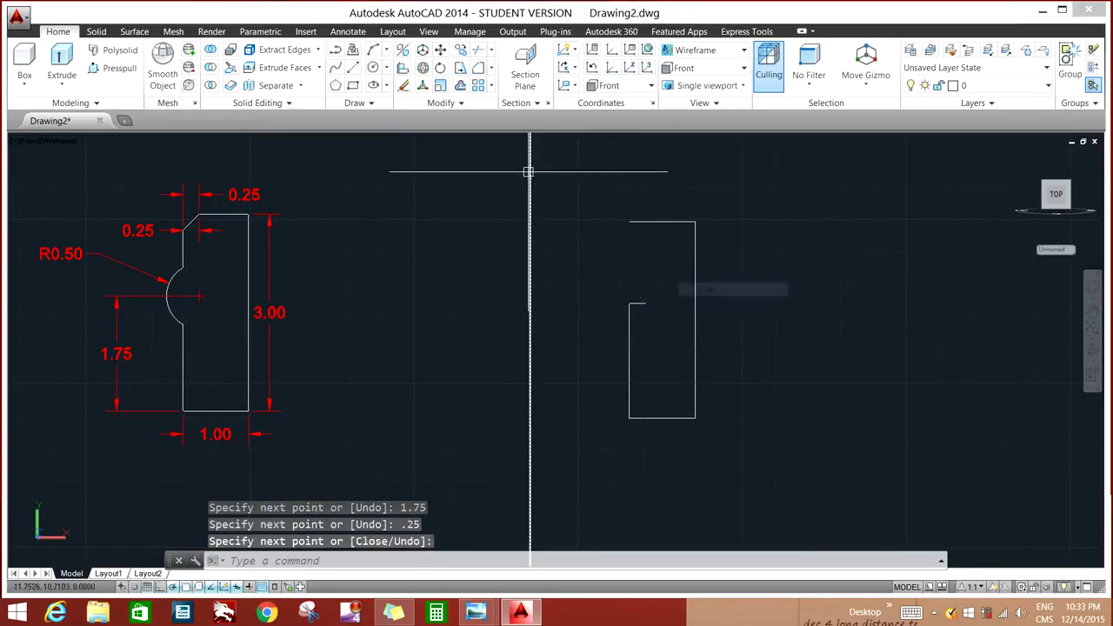
Step: Draw a 0.5-radius circle centred at the 0.25 marker's end
click(373, 67)
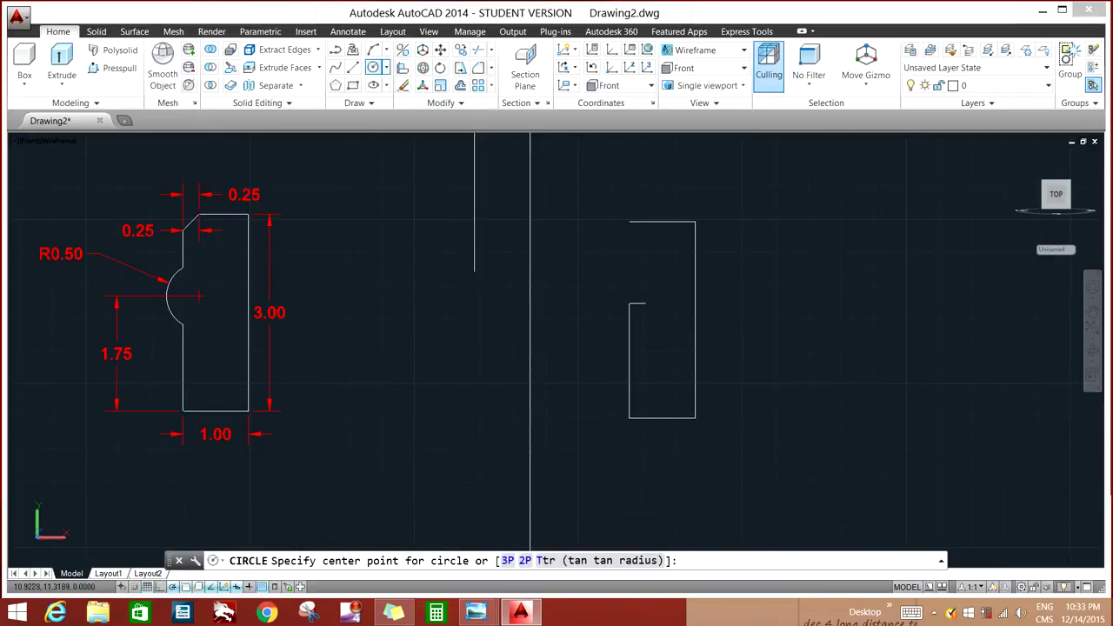
click(645, 303)
text(.5)
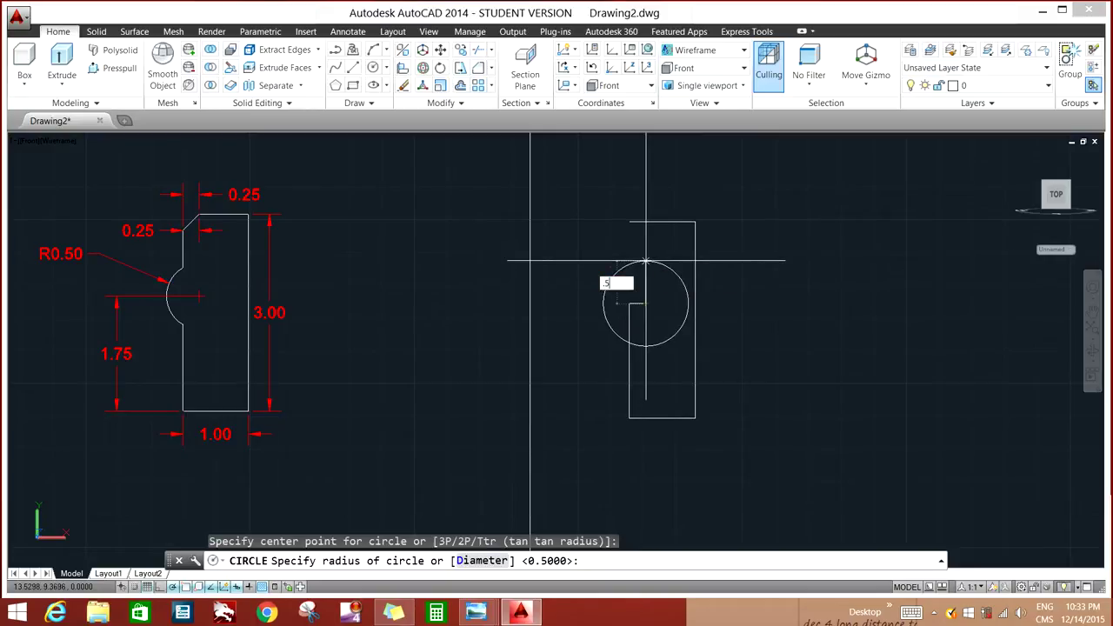
key(Return)
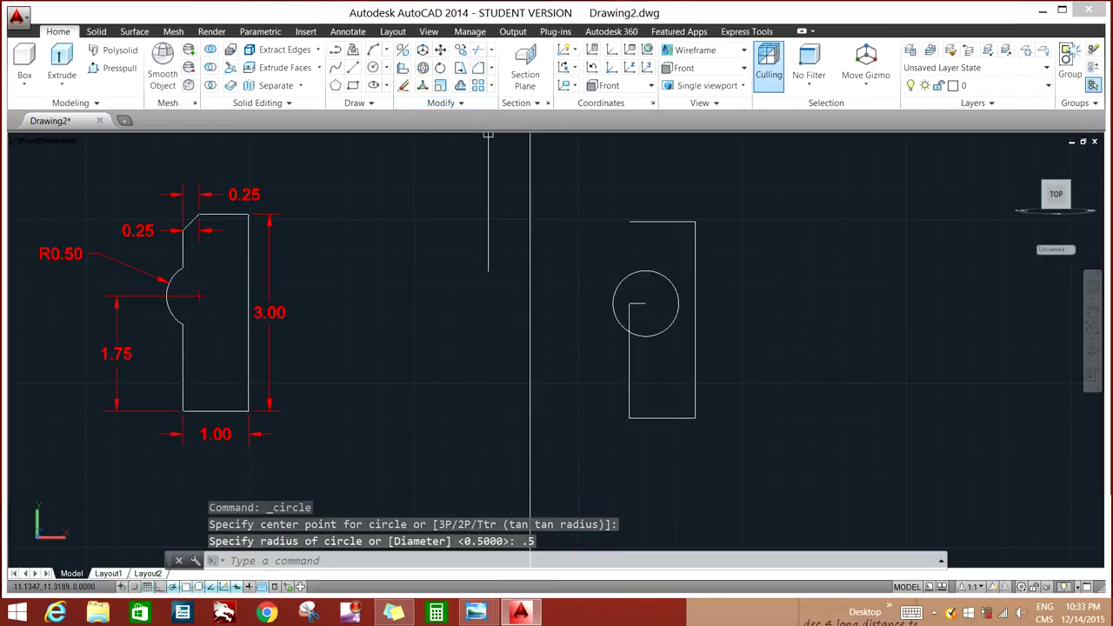
Step: Draw the upper left edge down from the top-left corner and delete the marker line
click(353, 67)
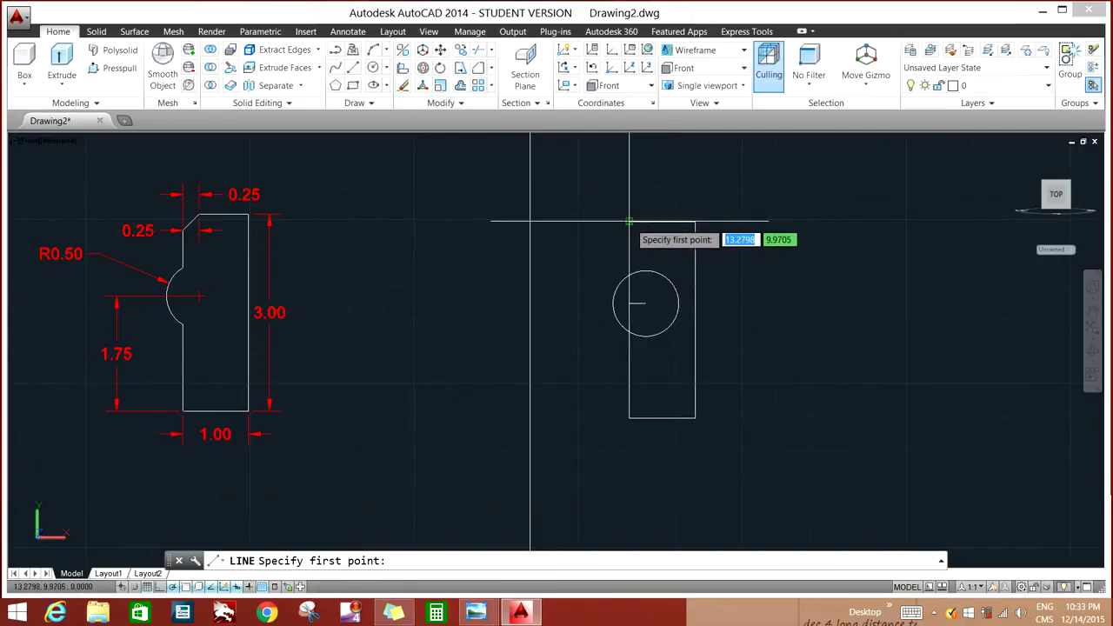
click(631, 225)
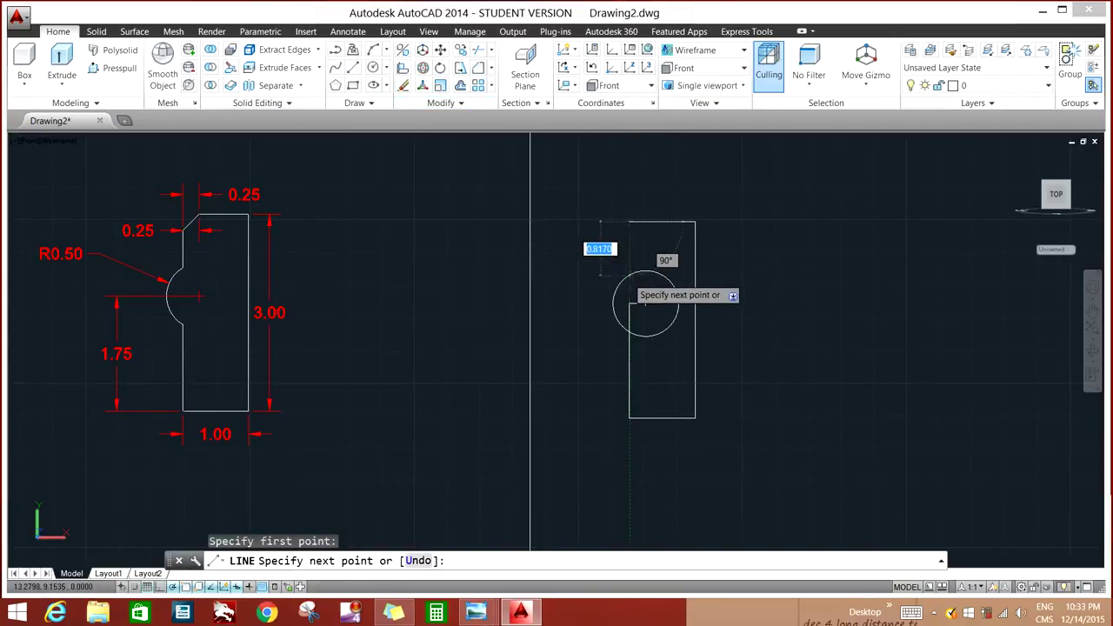
right_click(638, 252)
click(653, 261)
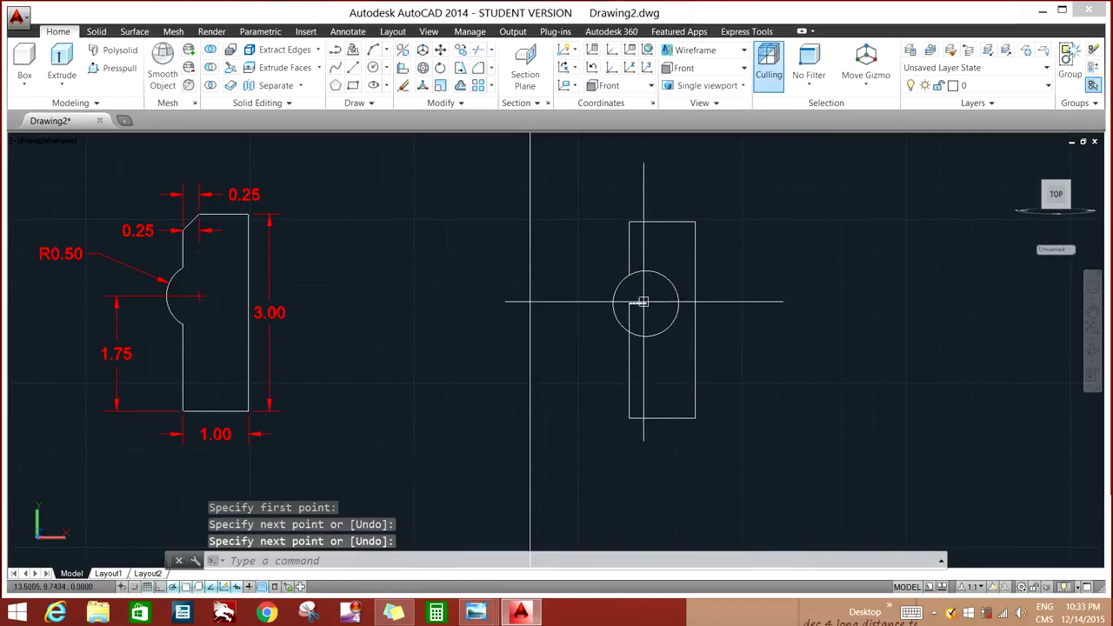
click(643, 302)
key(Delete)
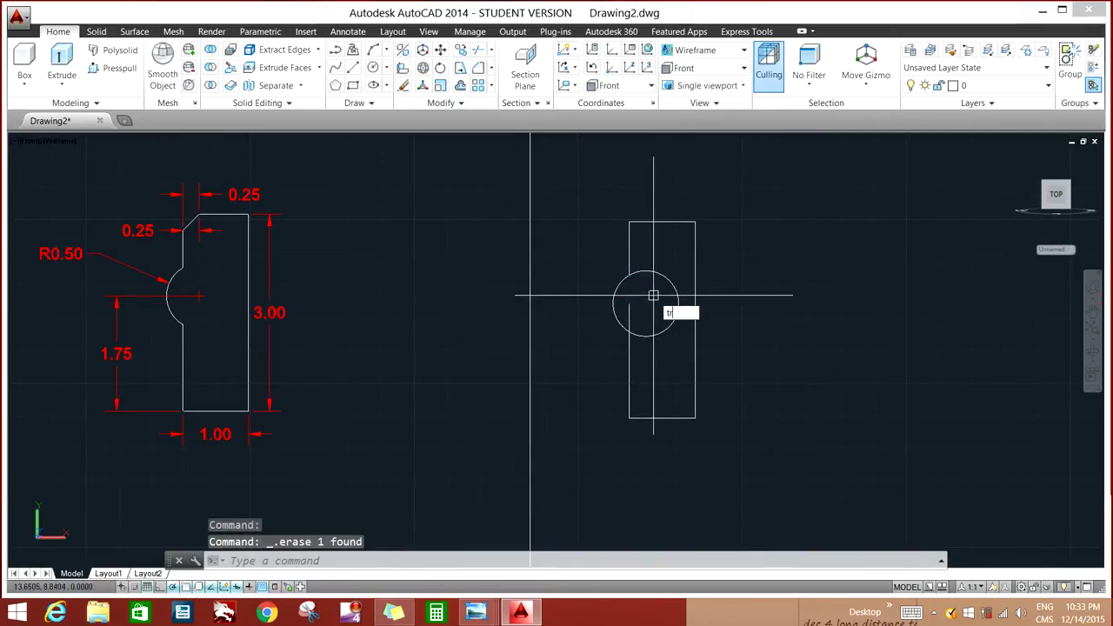
Step: Trim the left edge inside the circle and the circle's inner half, leaving the R0.50 notch
key(Return)
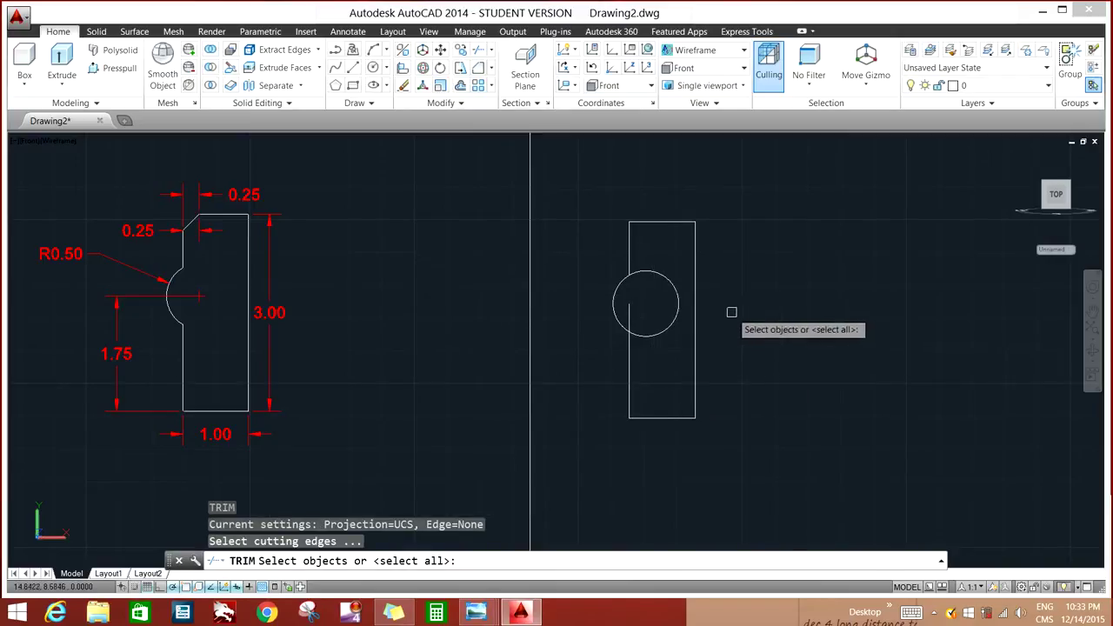
key(Return)
click(630, 300)
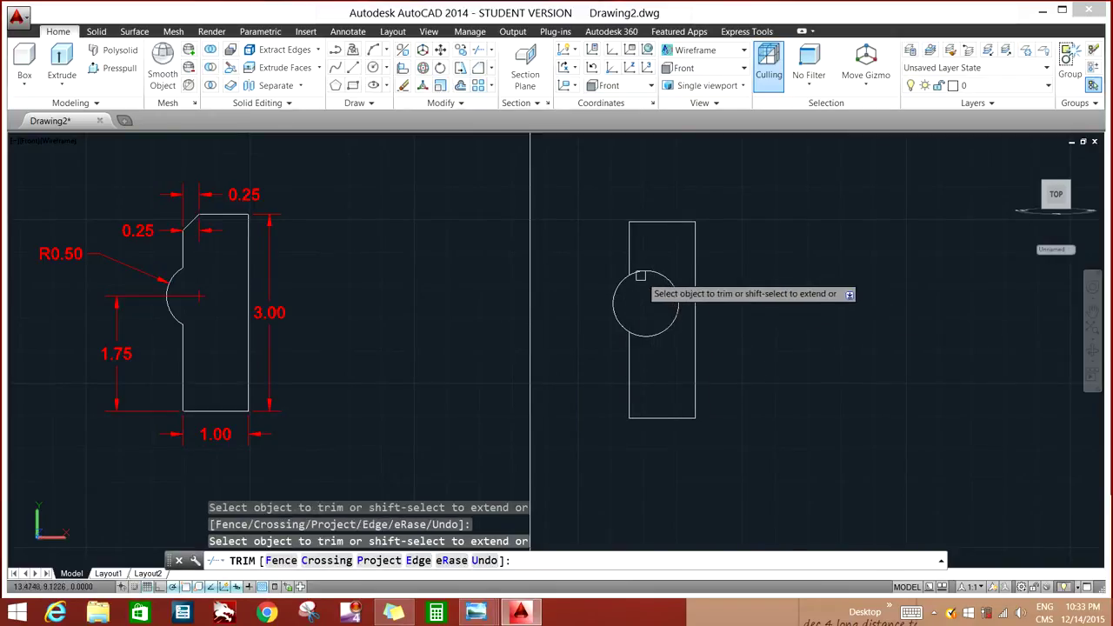
click(639, 272)
right_click(662, 276)
click(678, 286)
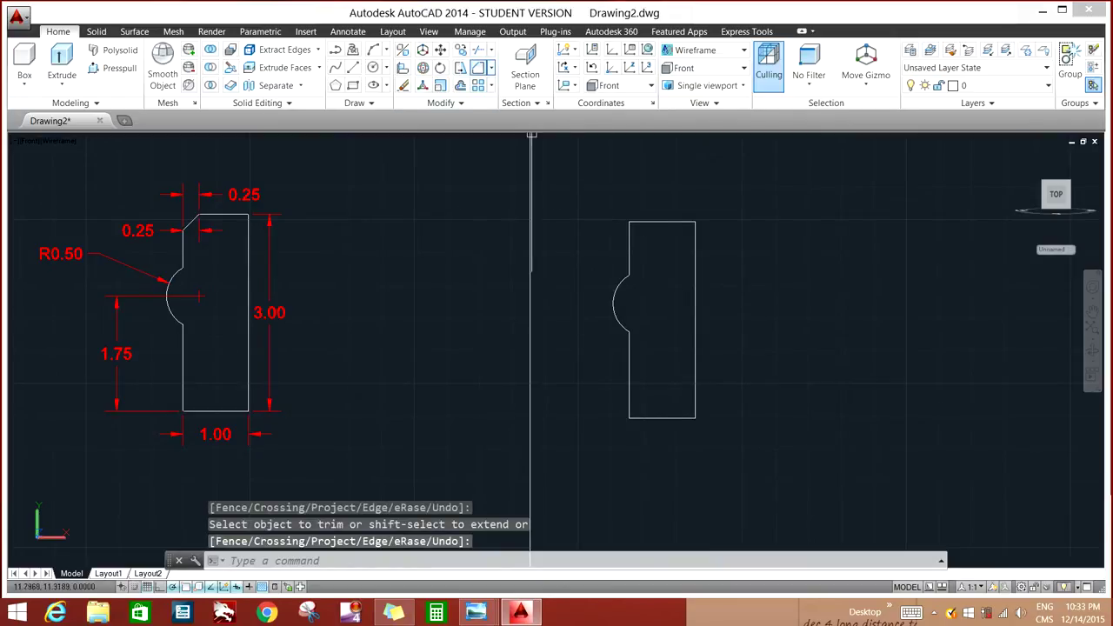
text(cha)
key(Return)
text(d)
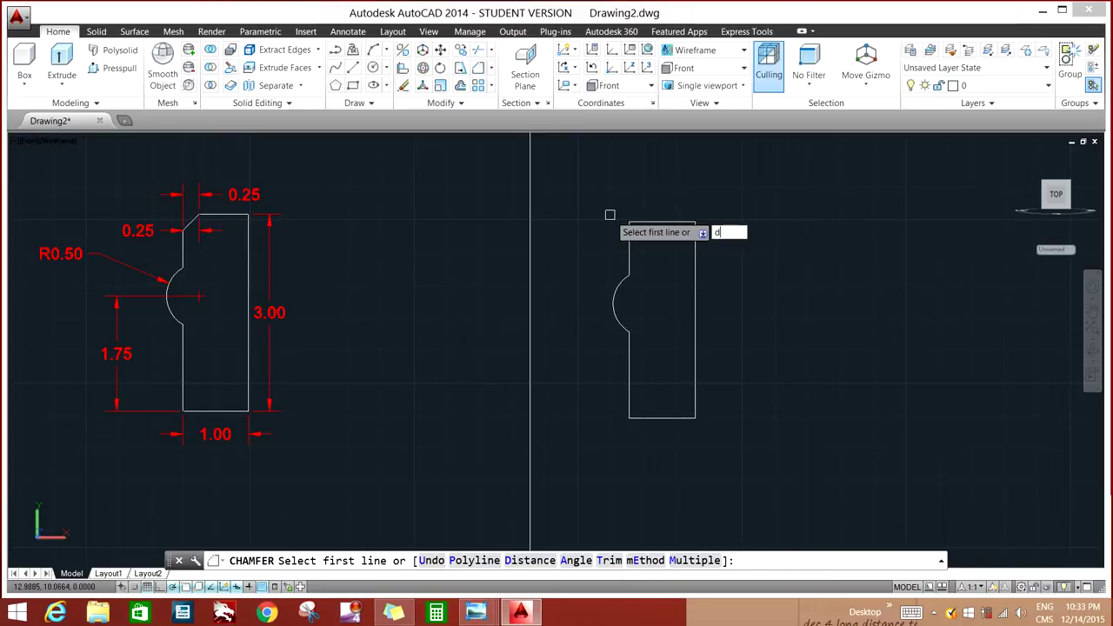
Step: Chamfer the outline's top-left corner with 0.25 by 0.25 distances
key(Return)
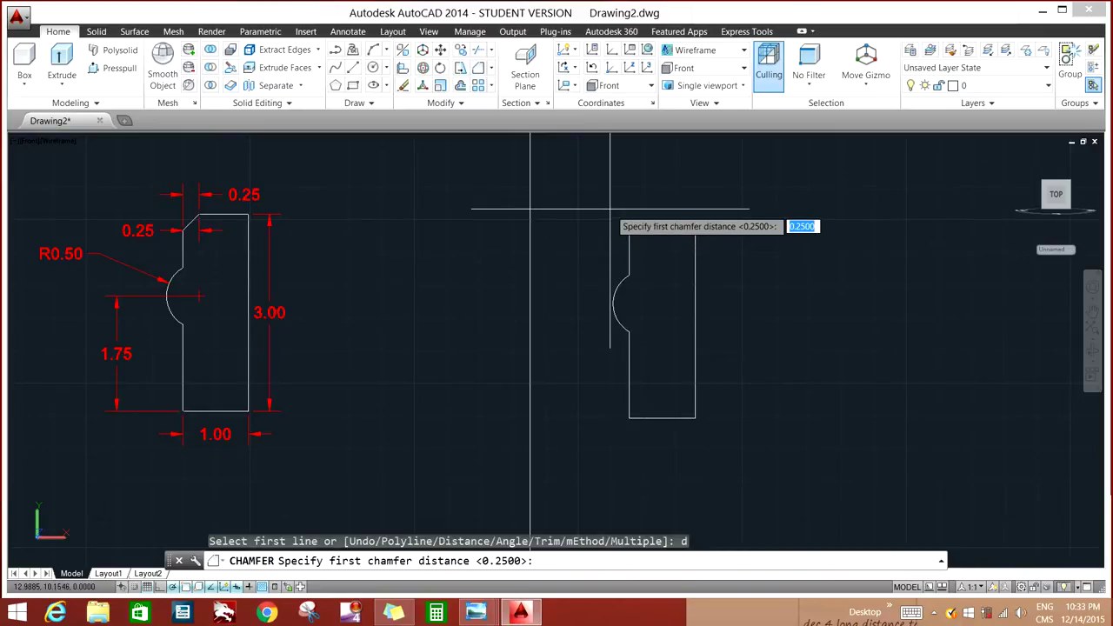
key(Return)
key(Return)
click(631, 228)
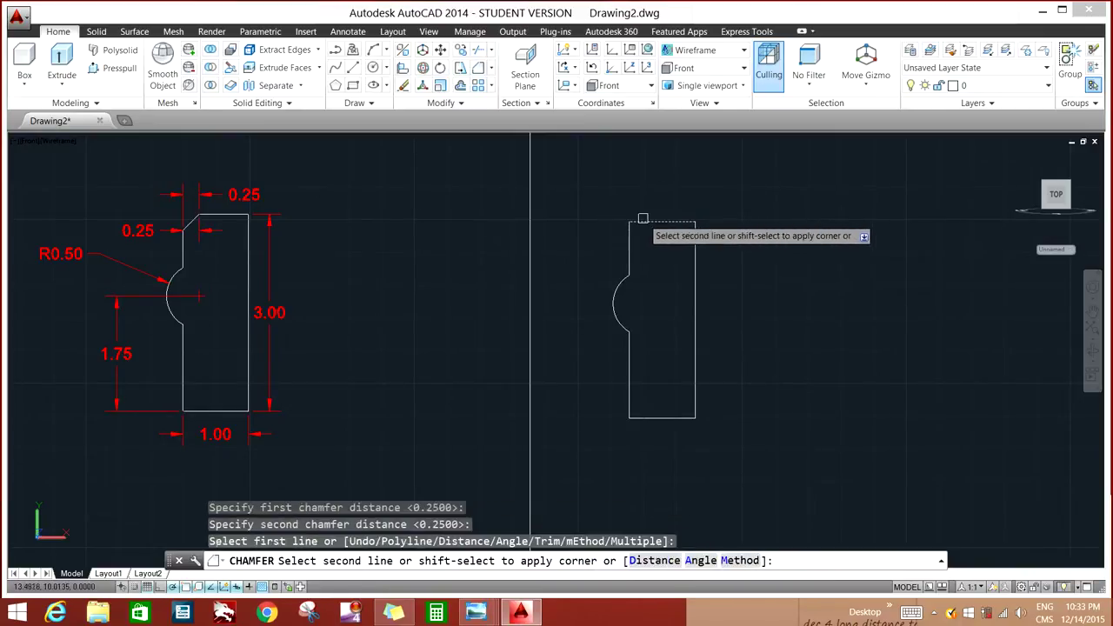
click(642, 223)
text(J)
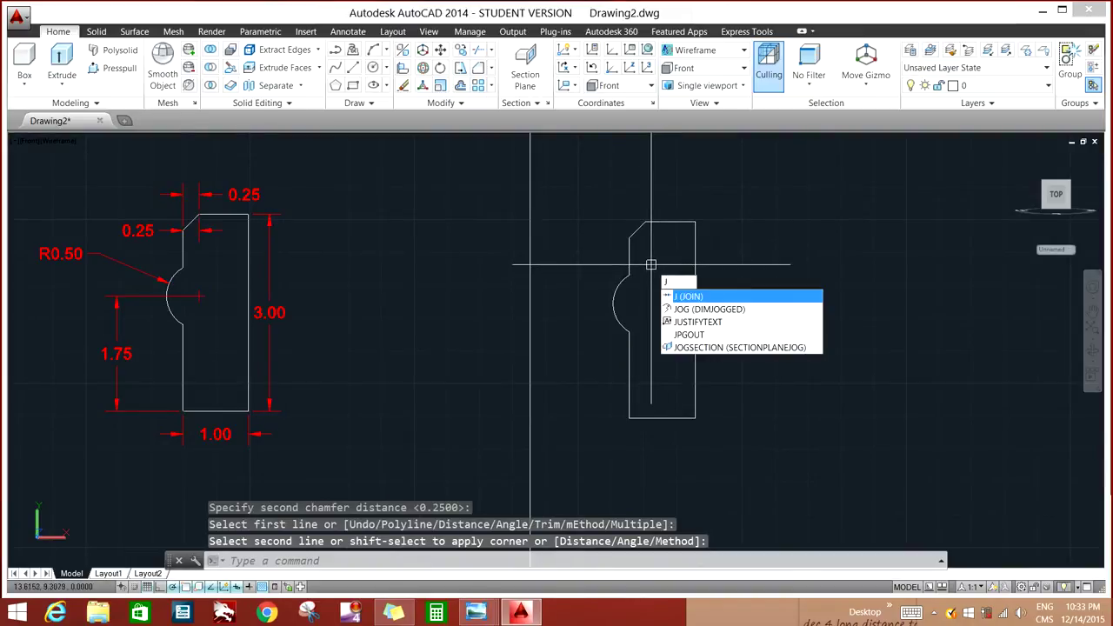
Step: Join the seven outline pieces into a single polyline
key(Return)
click(570, 199)
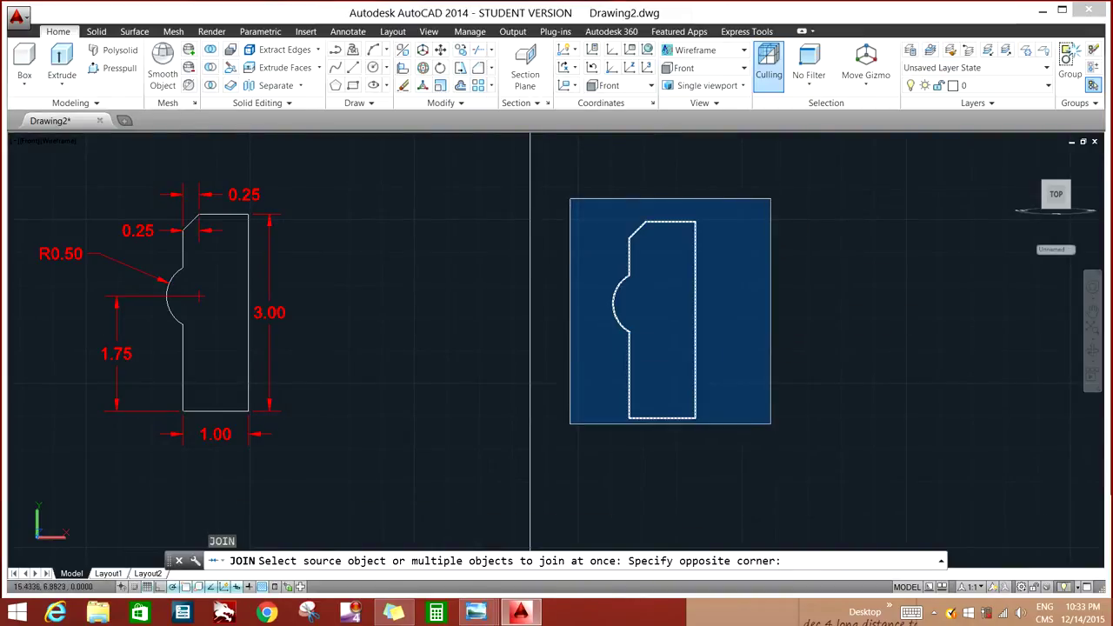
click(765, 425)
key(Return)
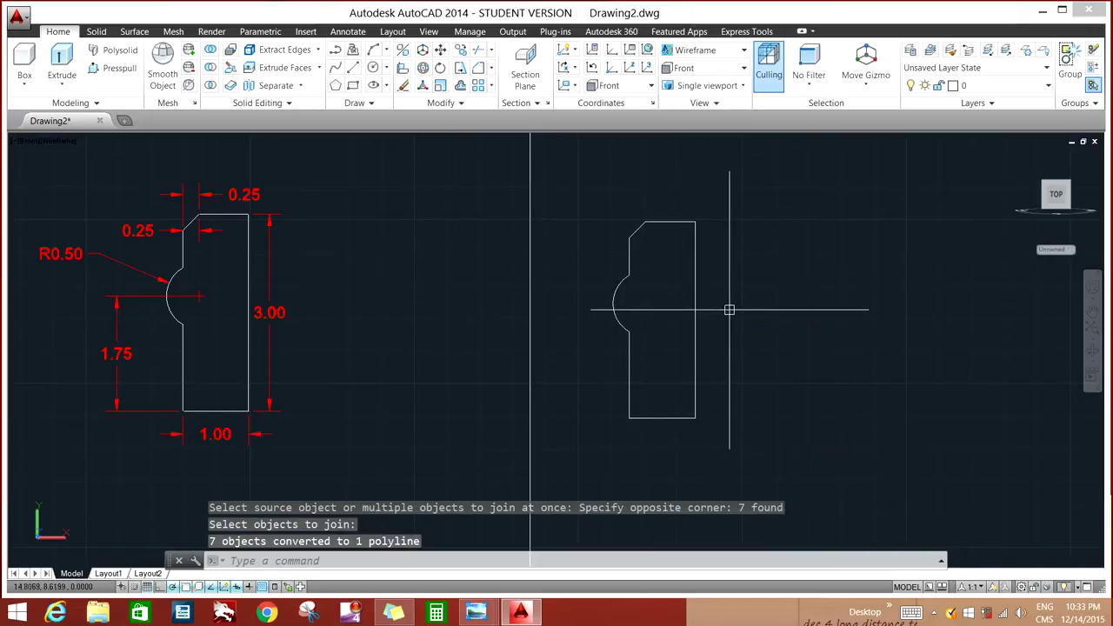
Step: Move the profile polyline by its bottom-right corner into the empty area on the right
scroll(728, 310, down, 3)
middle_drag(728, 309, 615, 204)
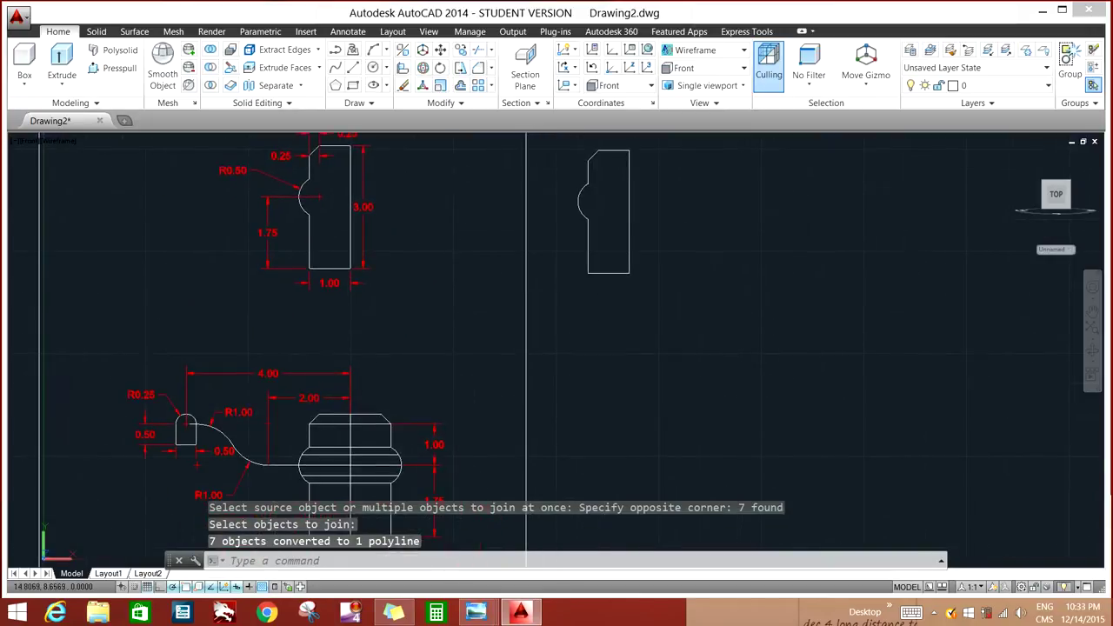
click(629, 204)
right_click(676, 199)
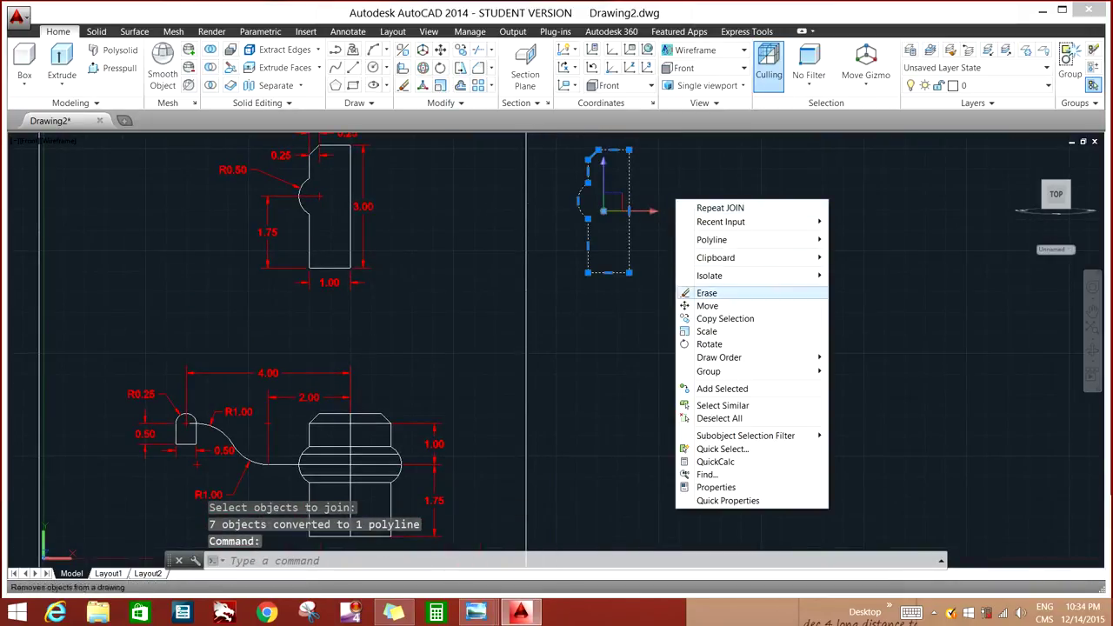
click(707, 305)
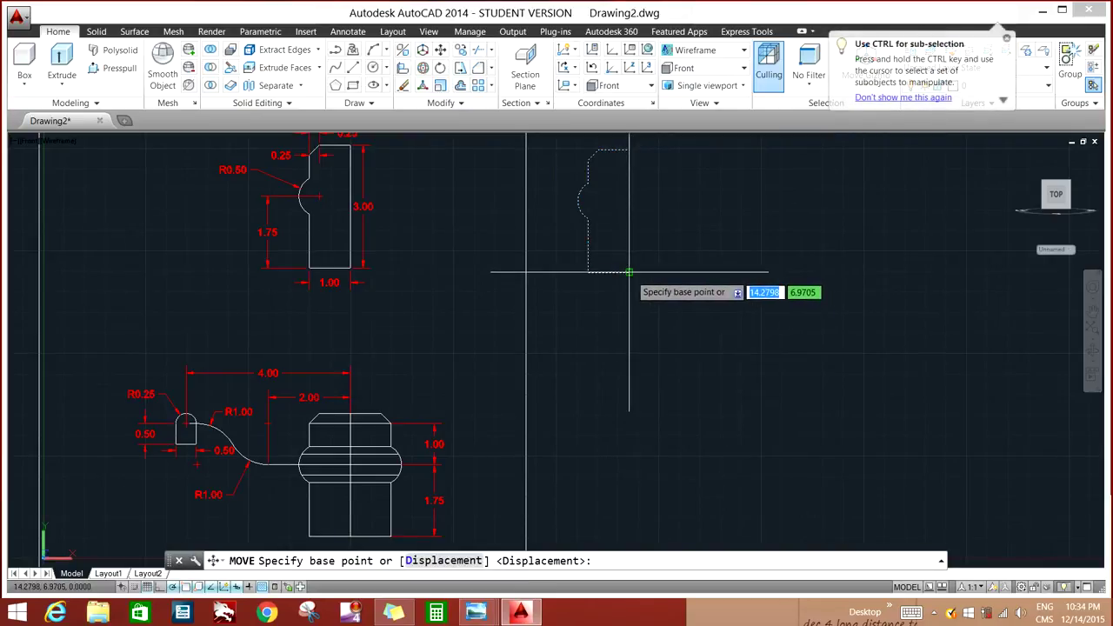
click(629, 272)
middle_drag(726, 398, 676, 259)
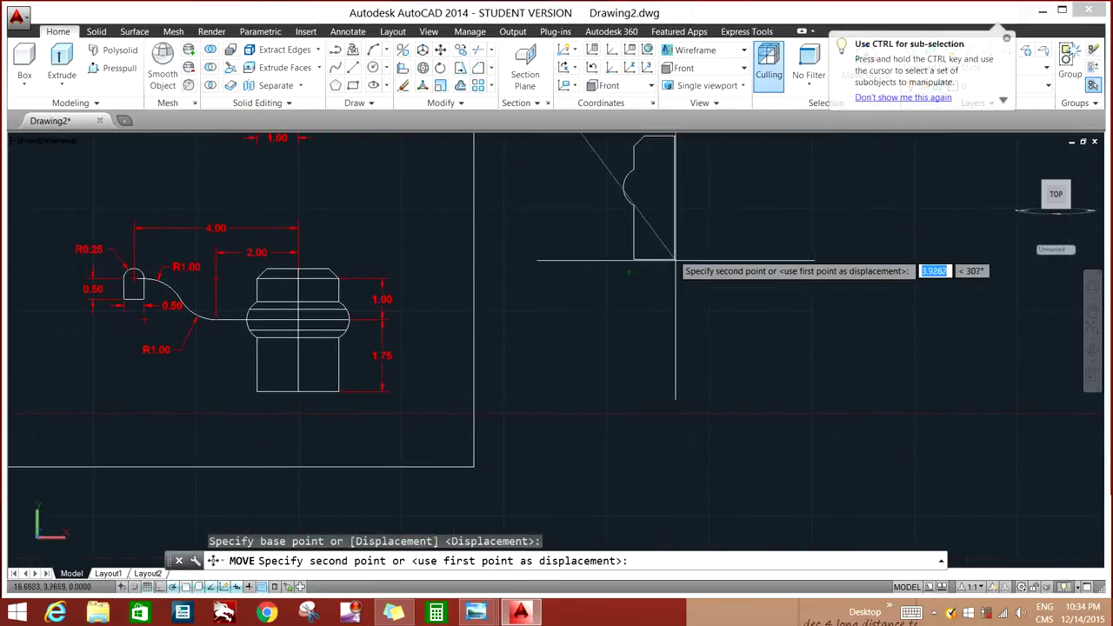
click(722, 377)
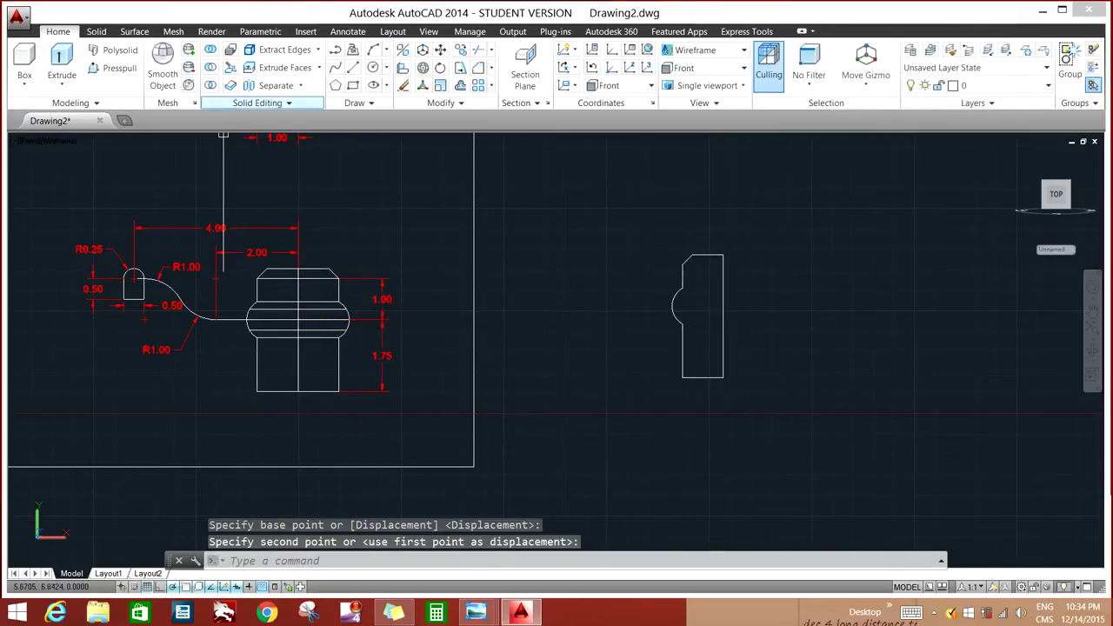
Step: Revolve the profile into a full solid about its right edge, top-right to bottom-right corner
click(96, 31)
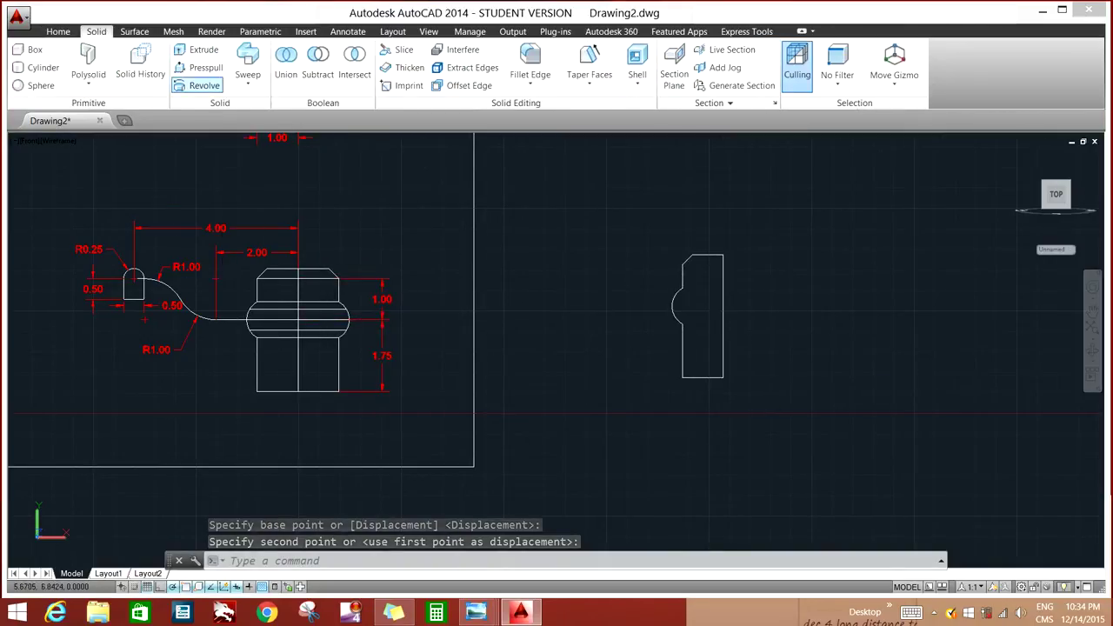
click(198, 86)
click(682, 273)
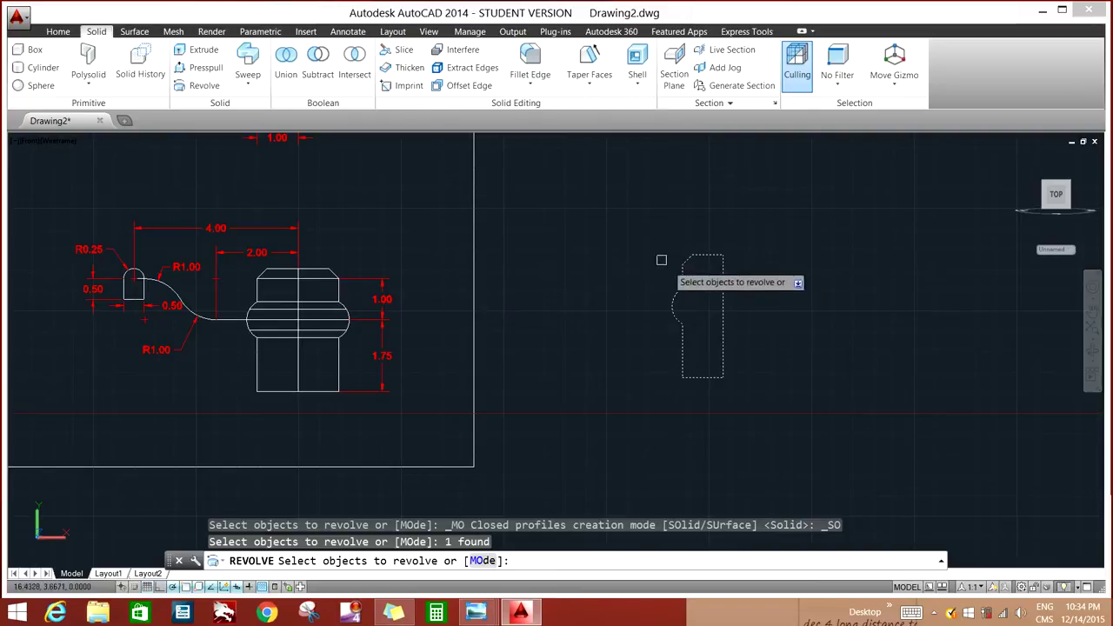
right_click(653, 252)
click(683, 258)
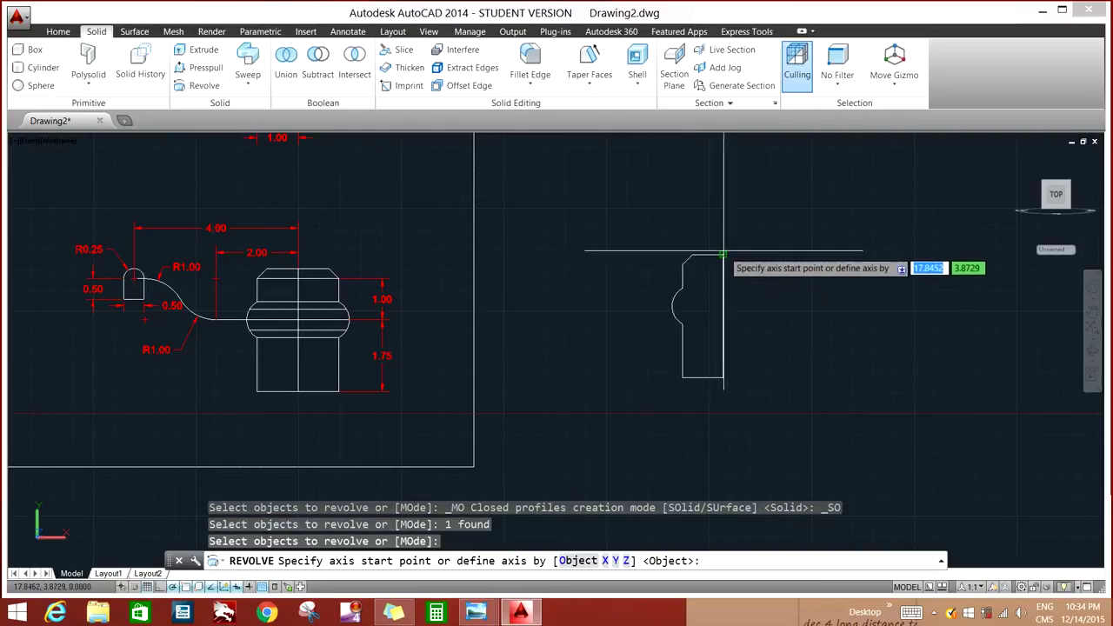
click(722, 254)
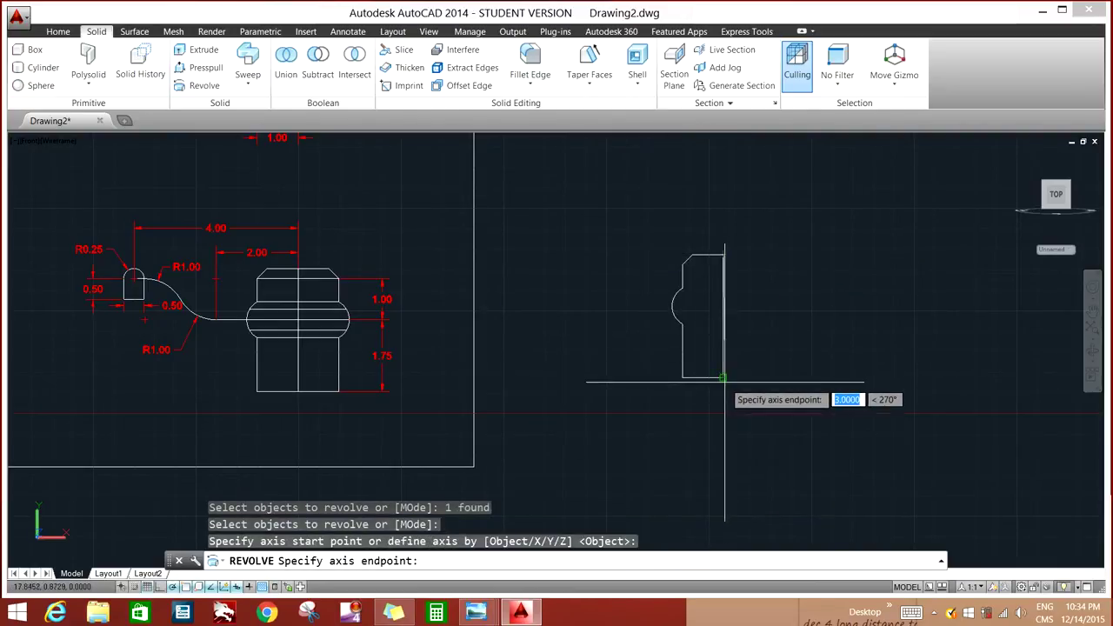
click(723, 377)
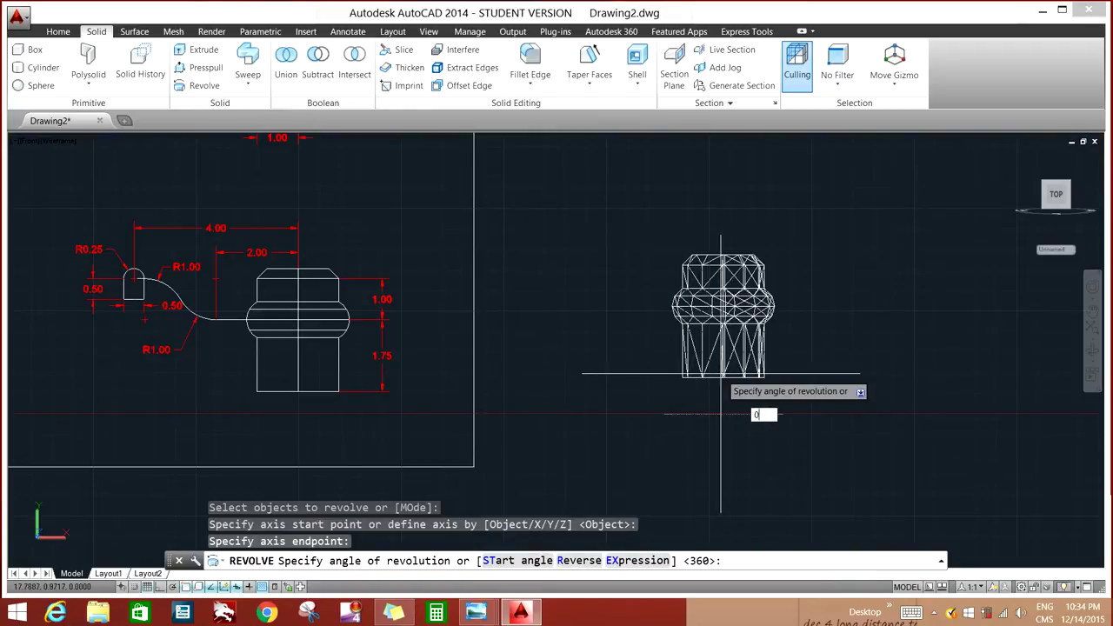
key(Return)
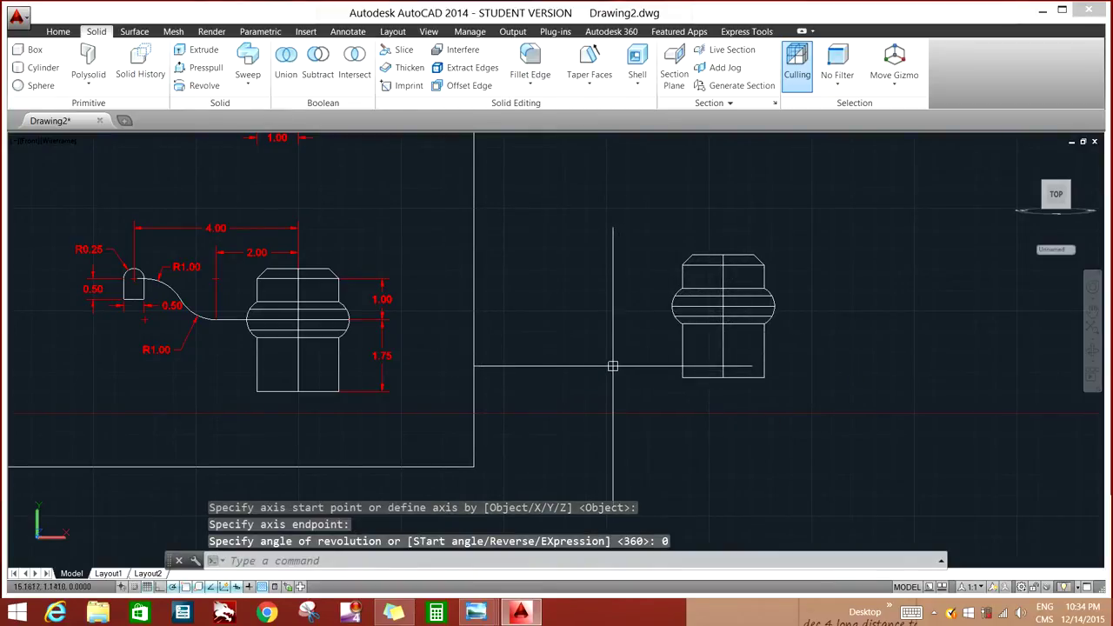
click(429, 31)
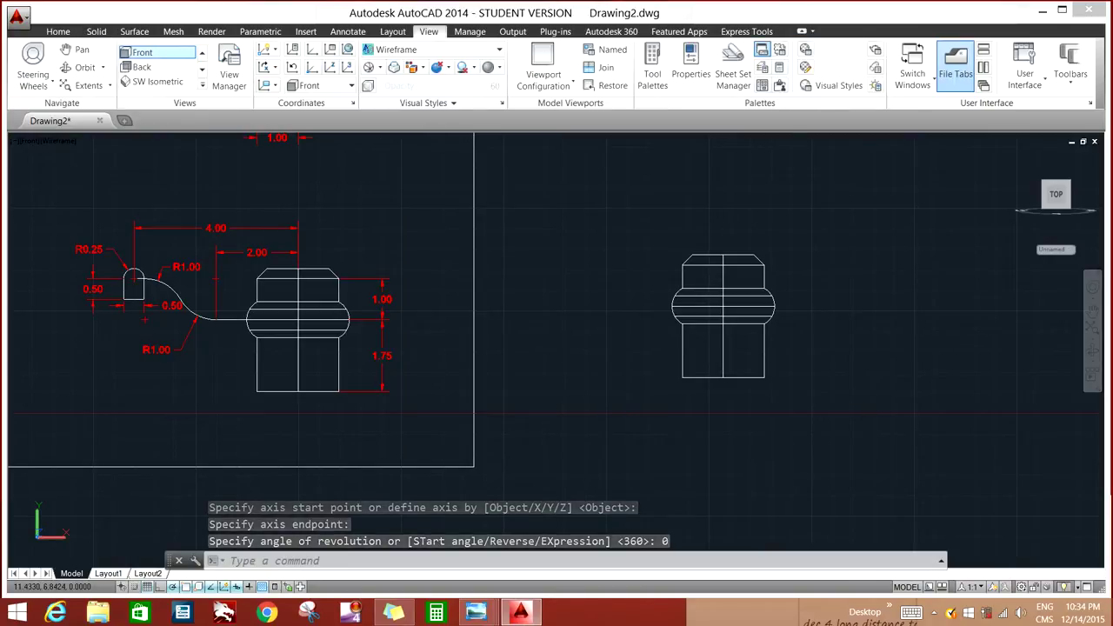
click(396, 67)
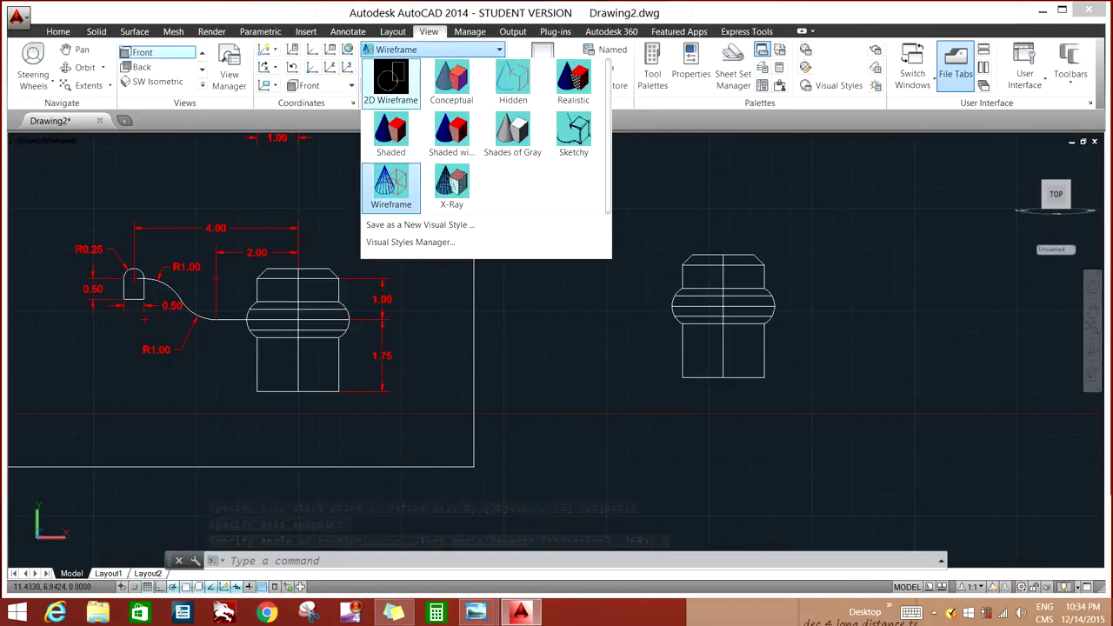
click(390, 132)
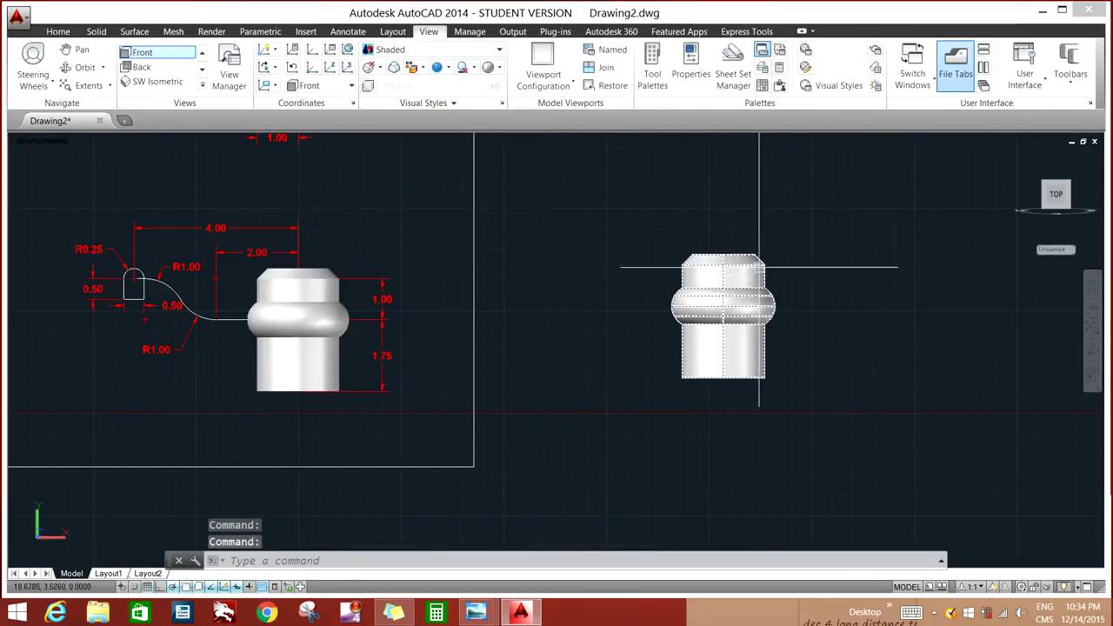
shift+middle_drag(776, 244, 904, 264)
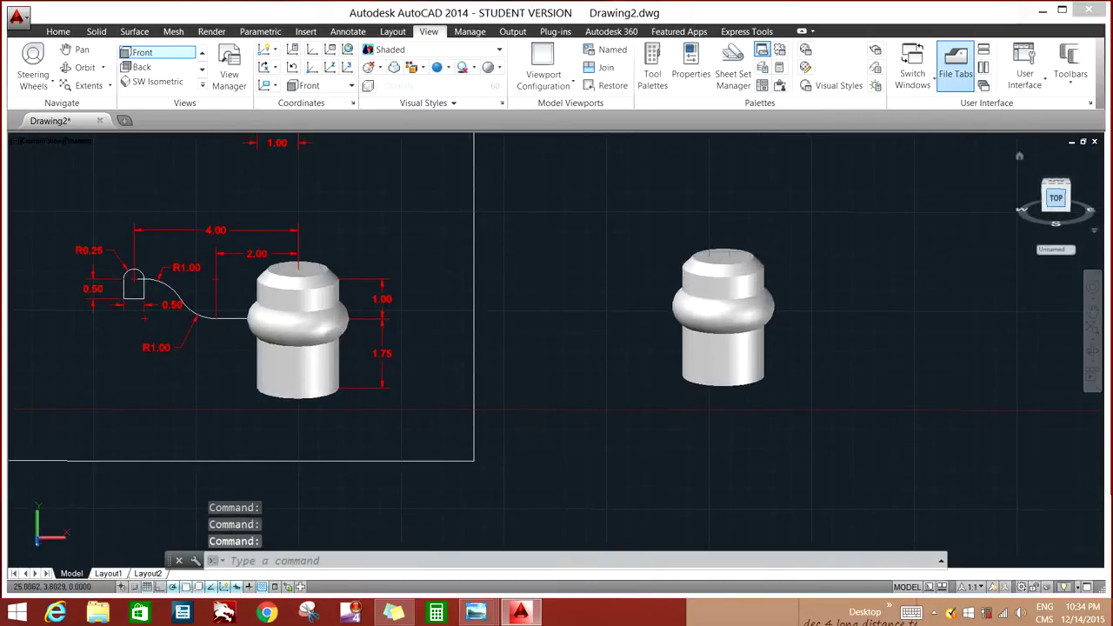
key(ctrl+z)
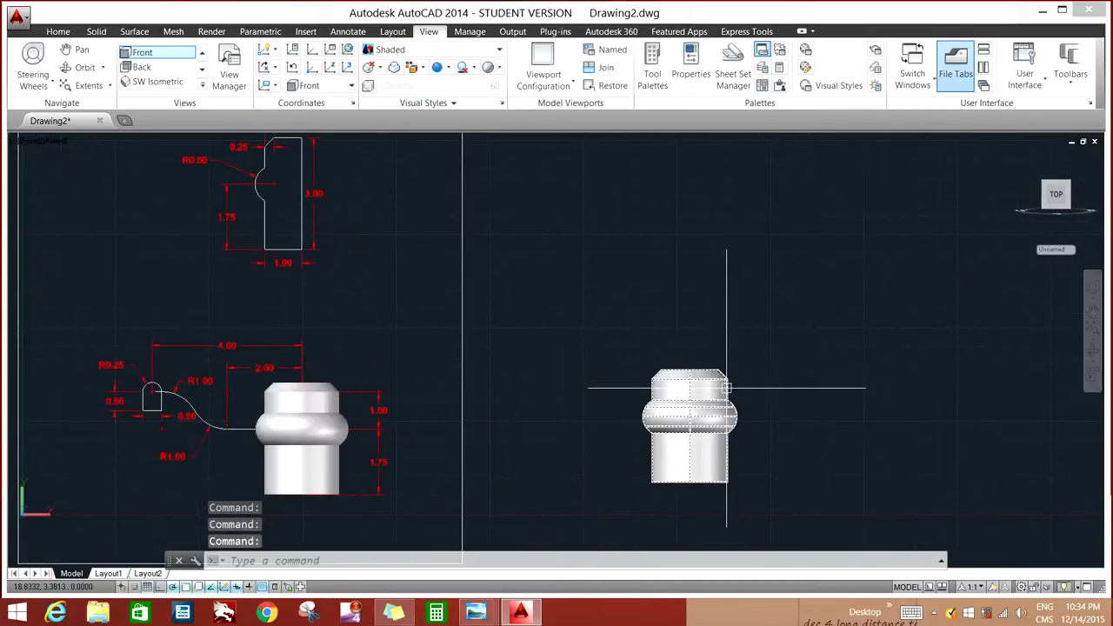
middle_drag(726, 387, 655, 312)
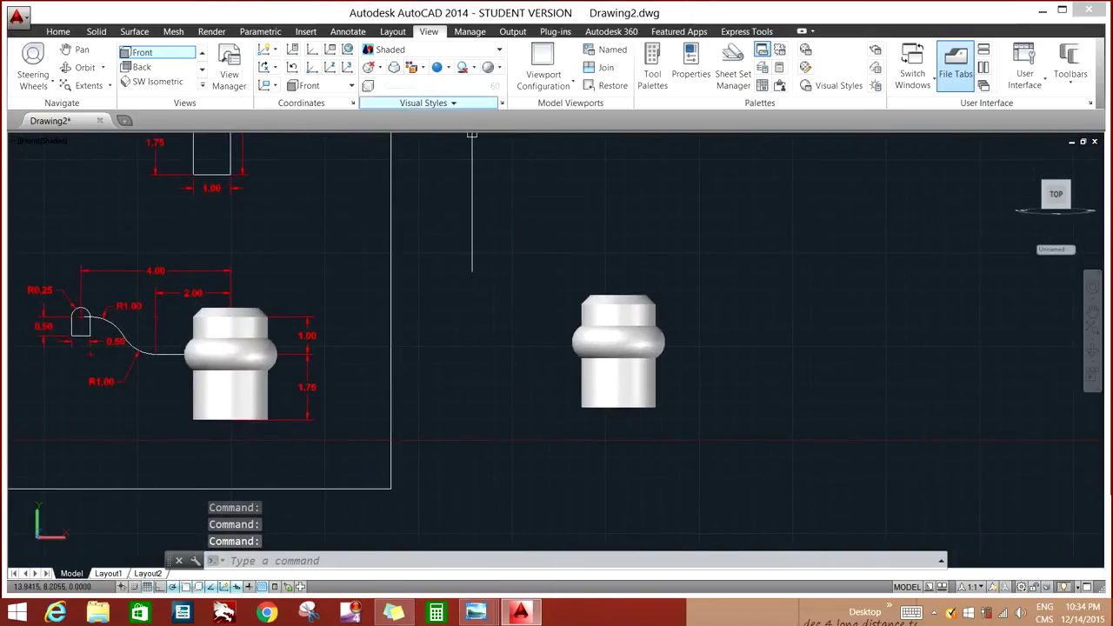
click(435, 50)
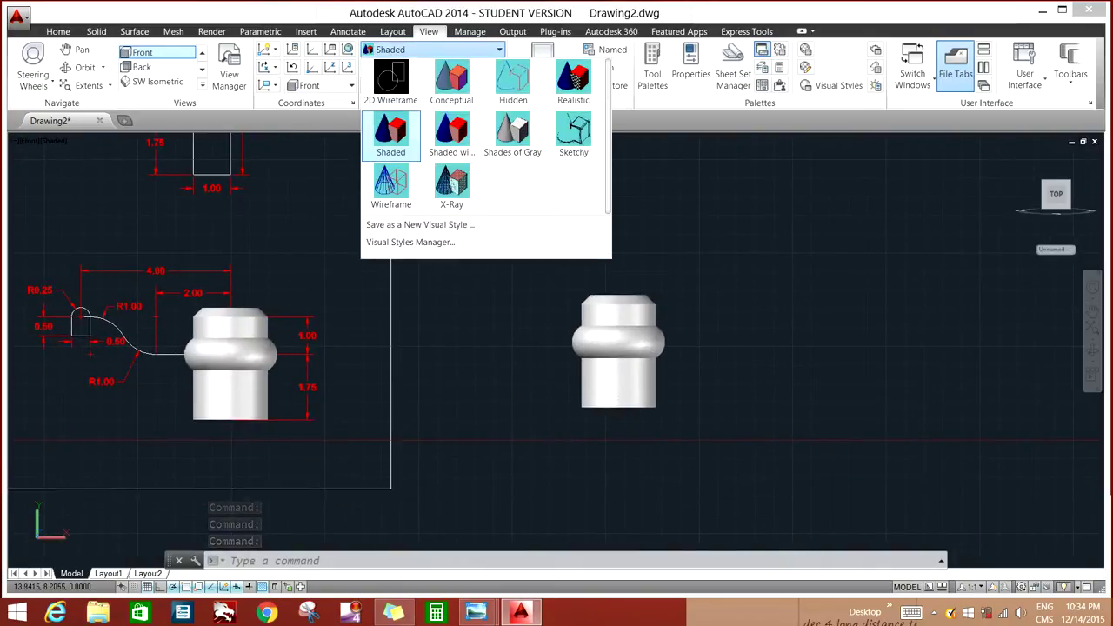
click(393, 185)
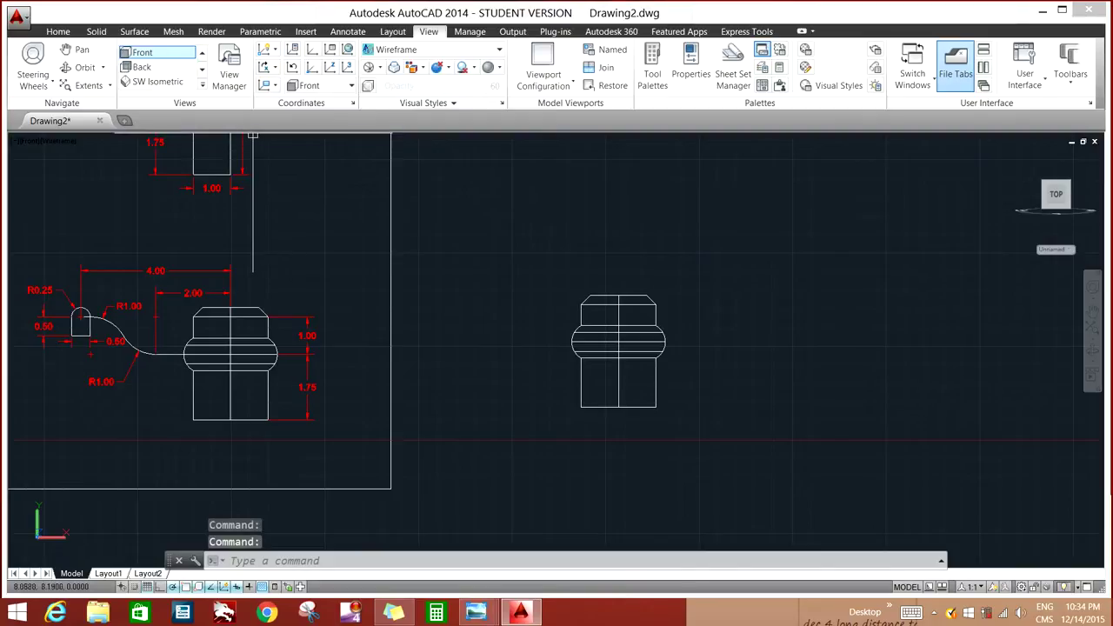
click(58, 31)
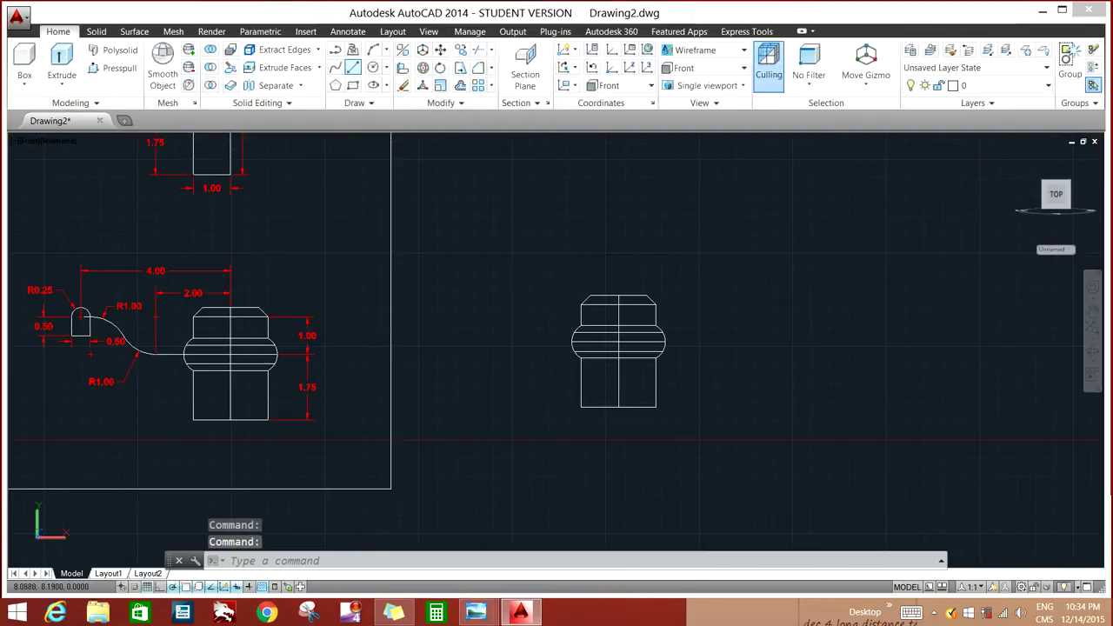
Step: Draw a 2-unit horizontal line left from the hub's centre
click(353, 67)
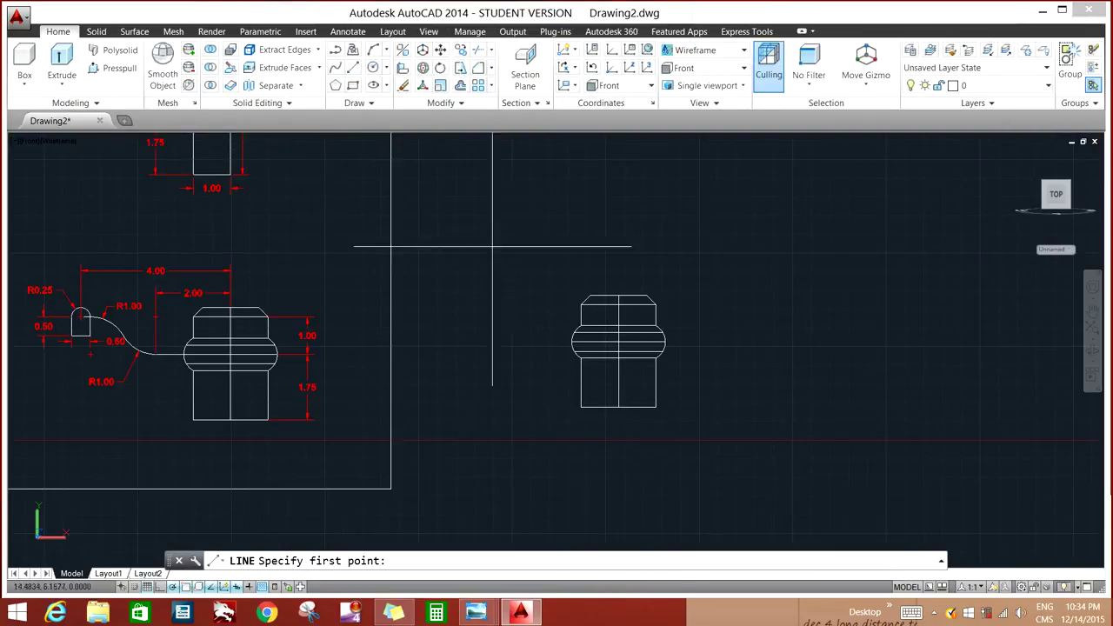
click(618, 342)
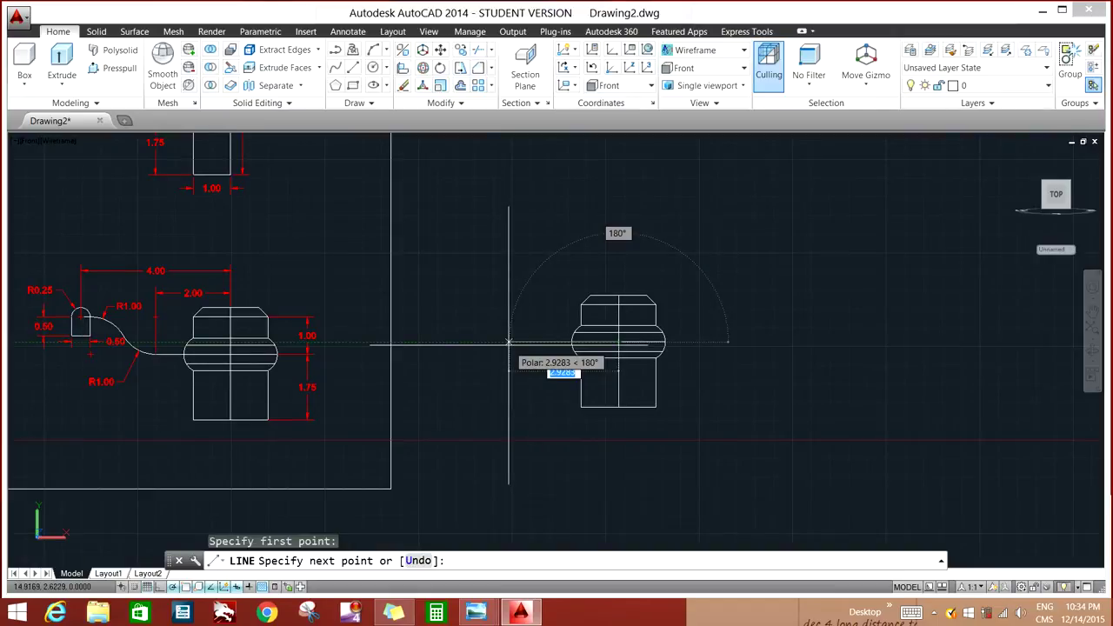
text(2)
key(Return)
right_click(525, 383)
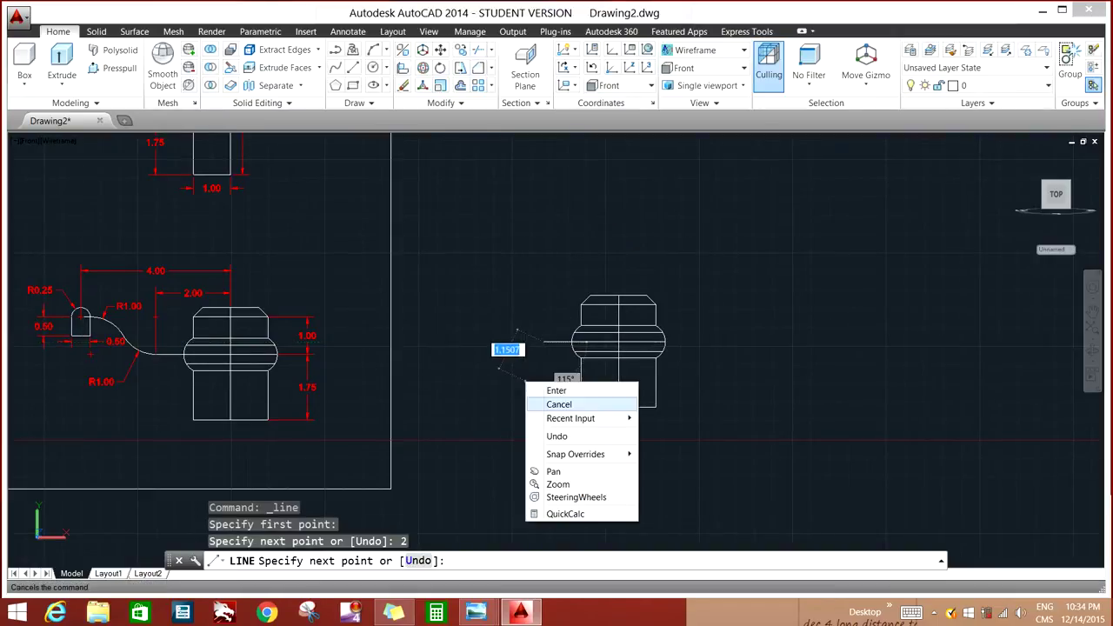
click(556, 390)
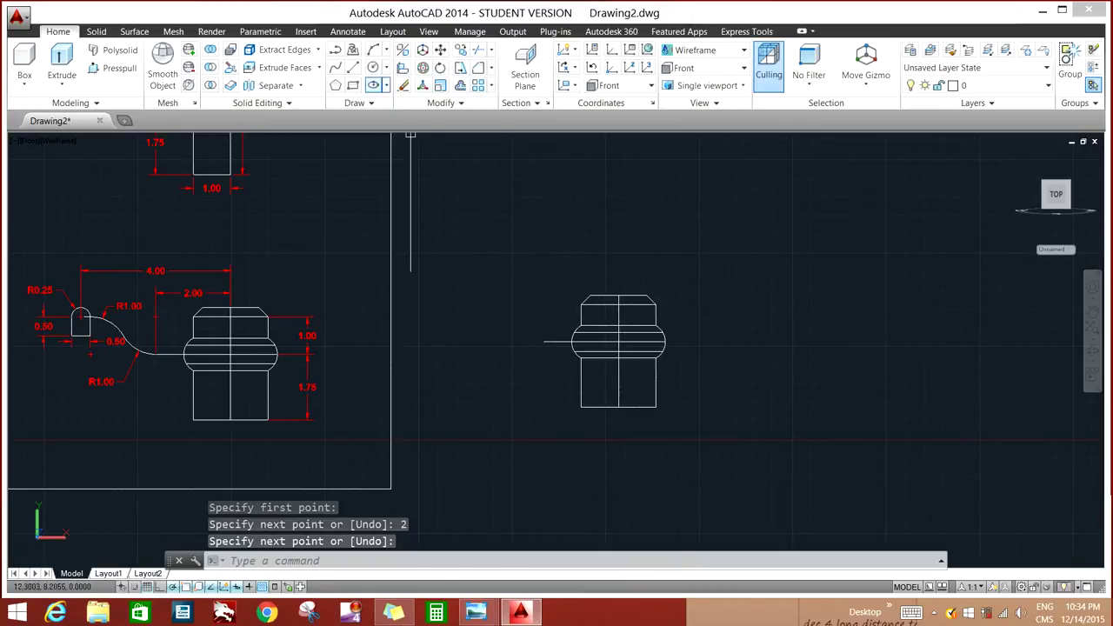
Step: Draw a 4-unit horizontal line left from the hub's top edge
key(Return)
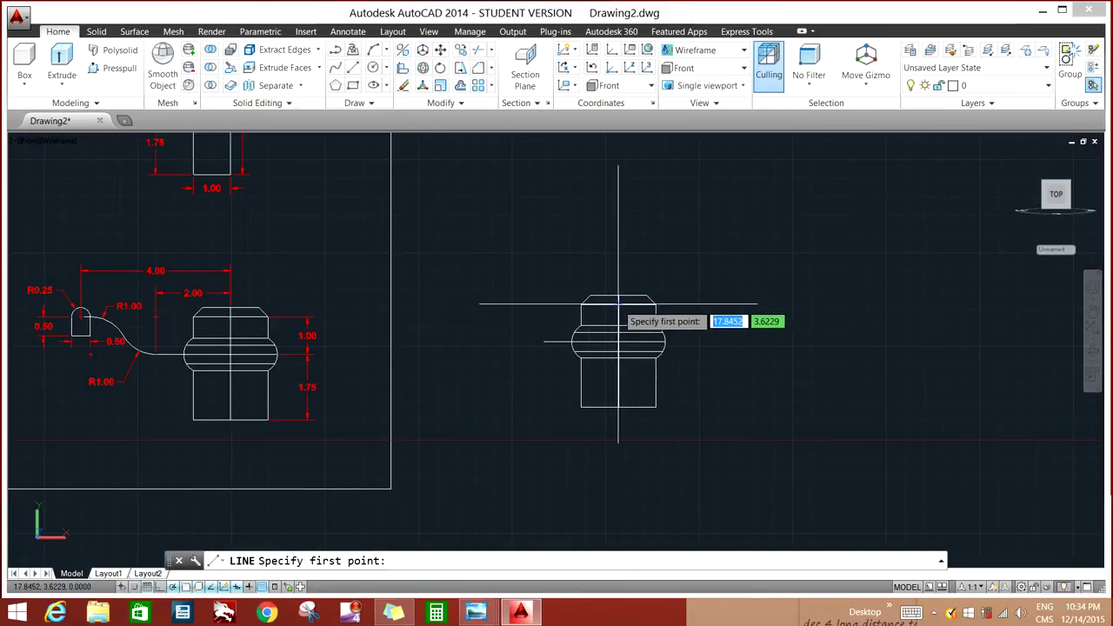
click(618, 303)
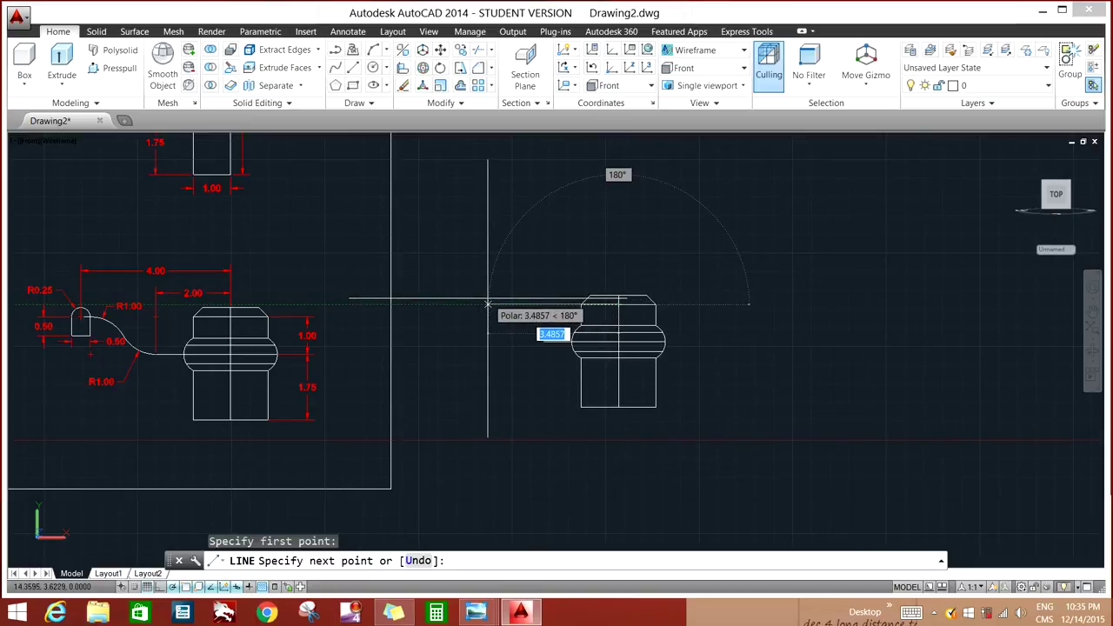
text(4)
key(Return)
right_click(509, 221)
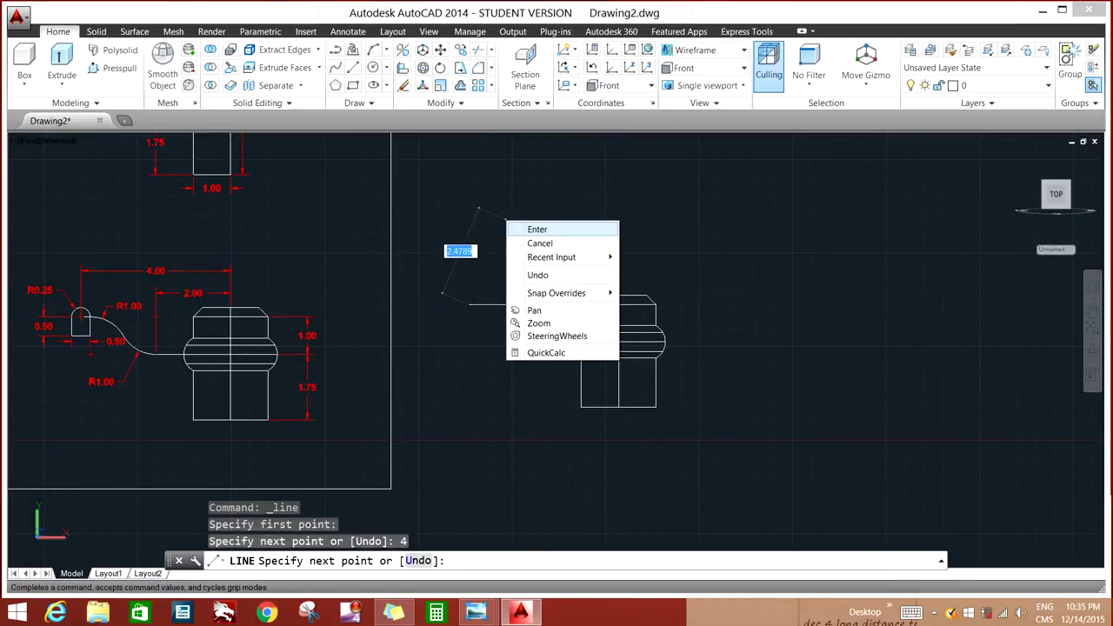
click(537, 229)
click(536, 228)
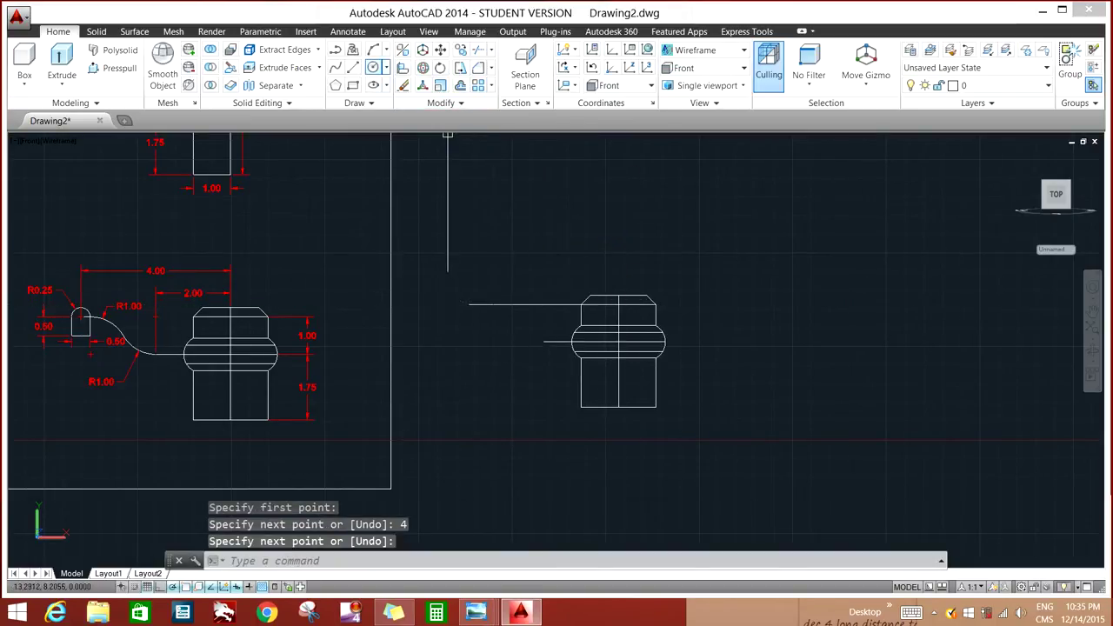
click(373, 67)
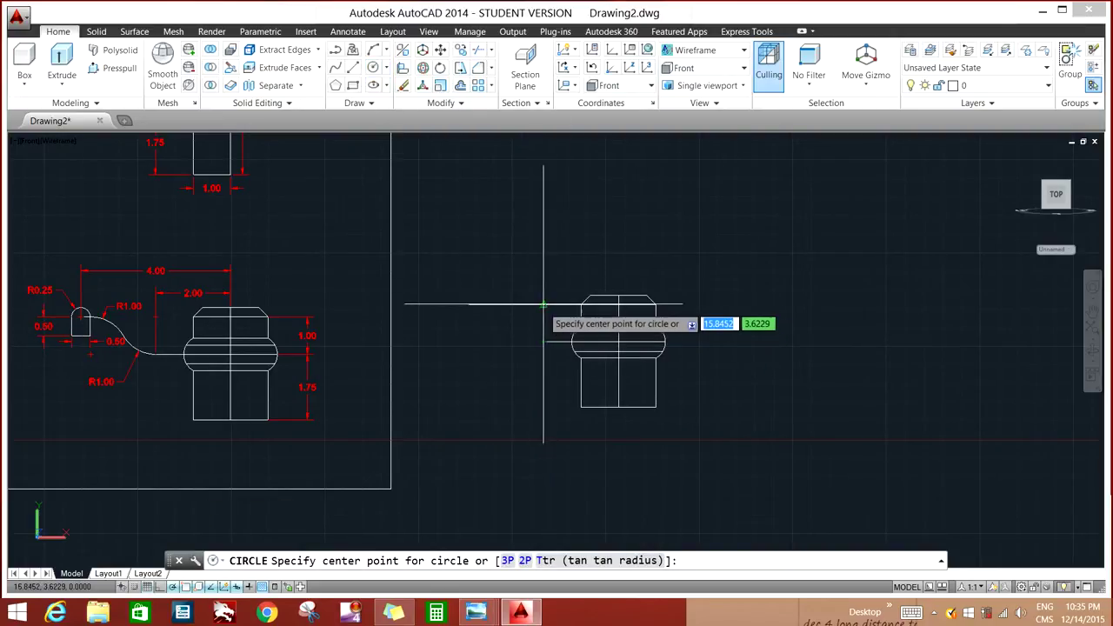
Step: Draw a circle from the upper line's end to the short line, plus a tangent radius-1 circle beside it
click(544, 303)
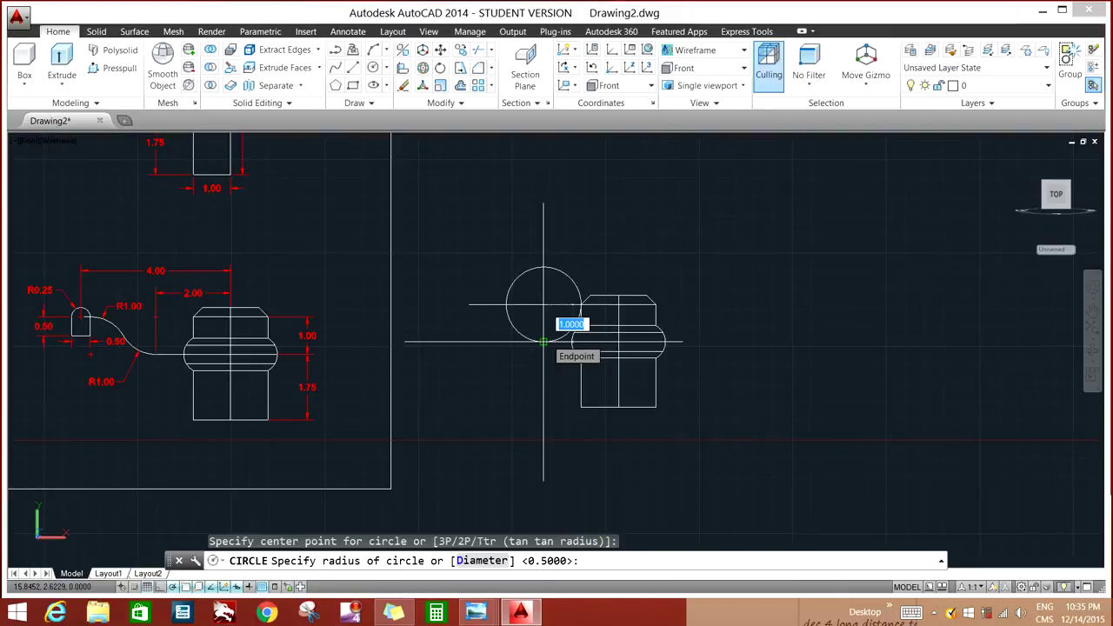
click(542, 341)
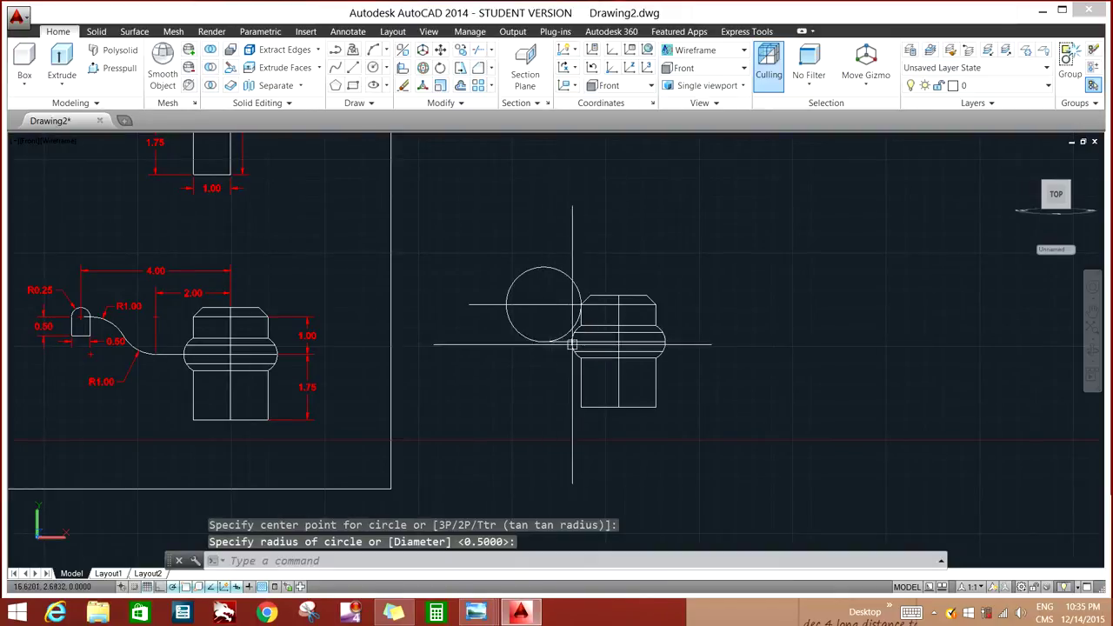
click(373, 67)
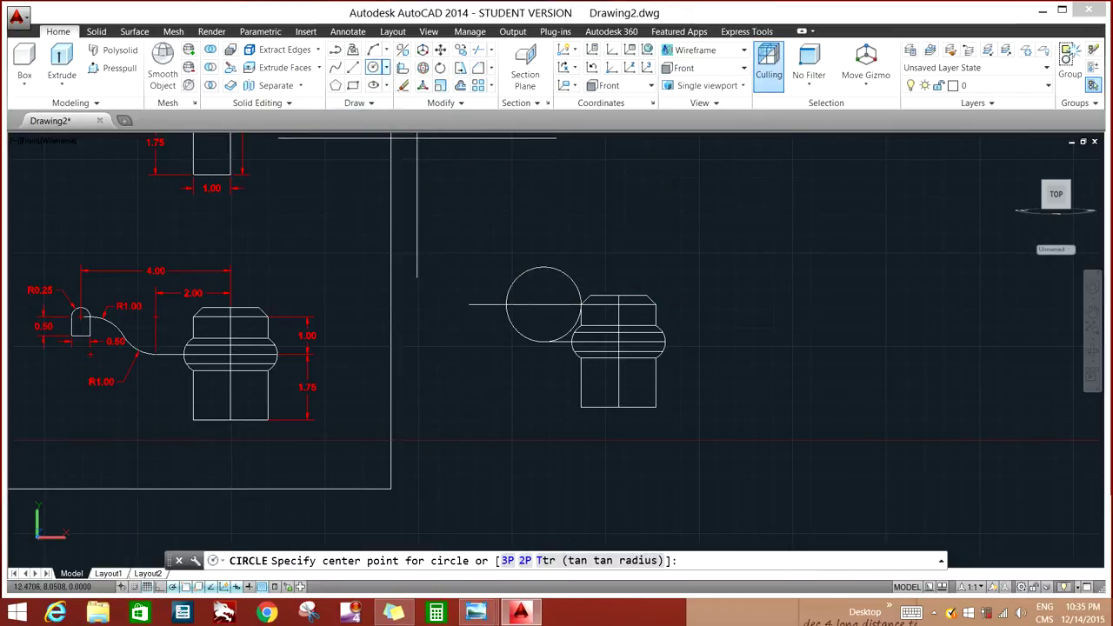
click(386, 67)
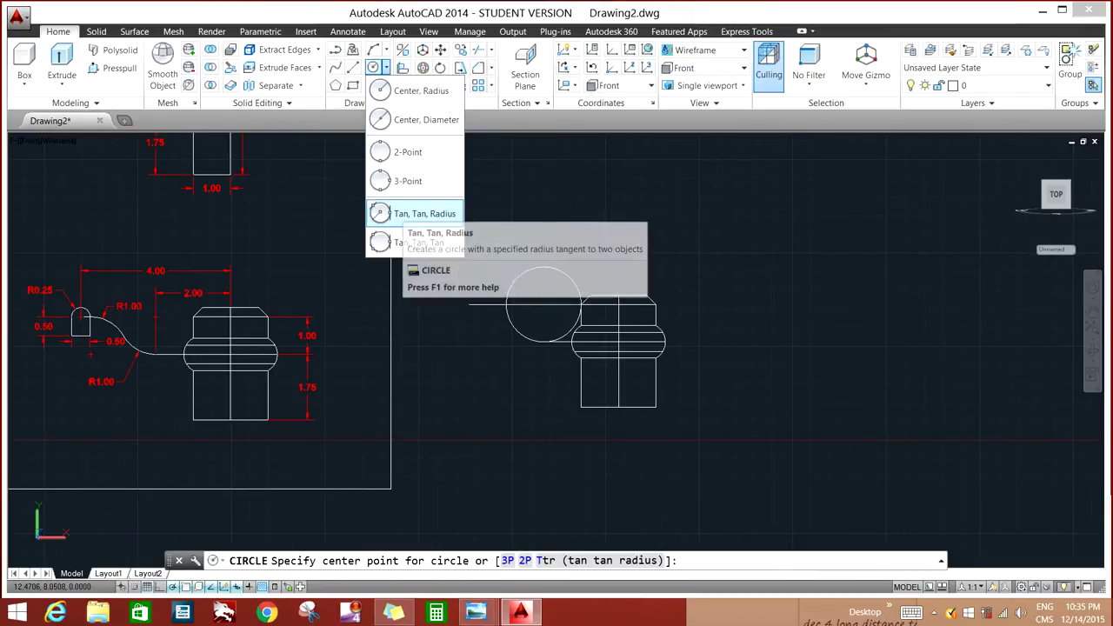
click(383, 213)
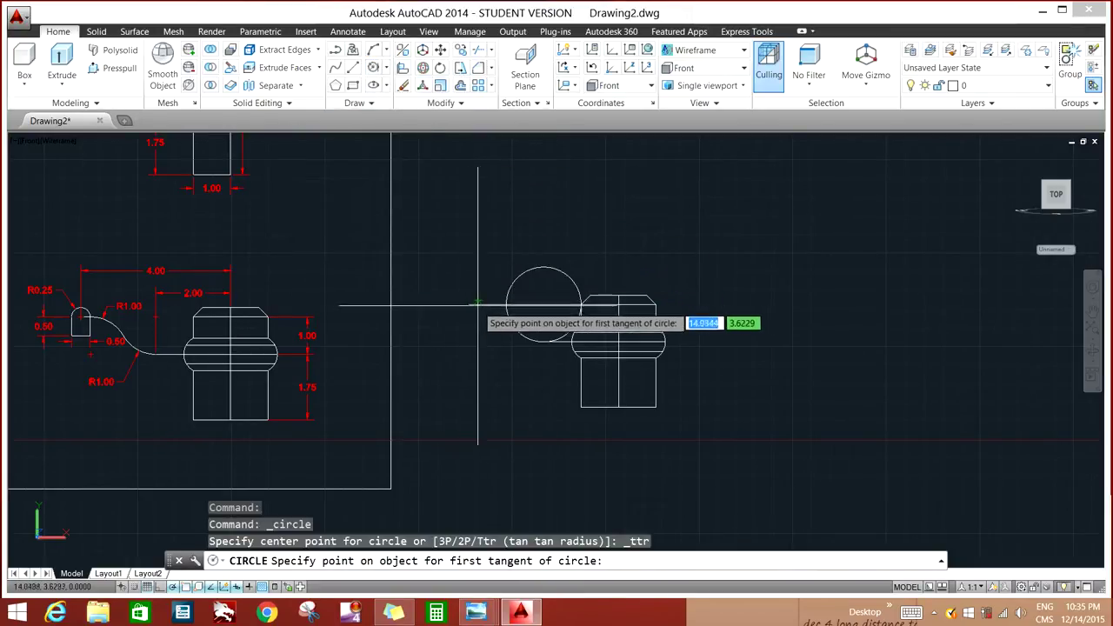
click(504, 319)
click(510, 339)
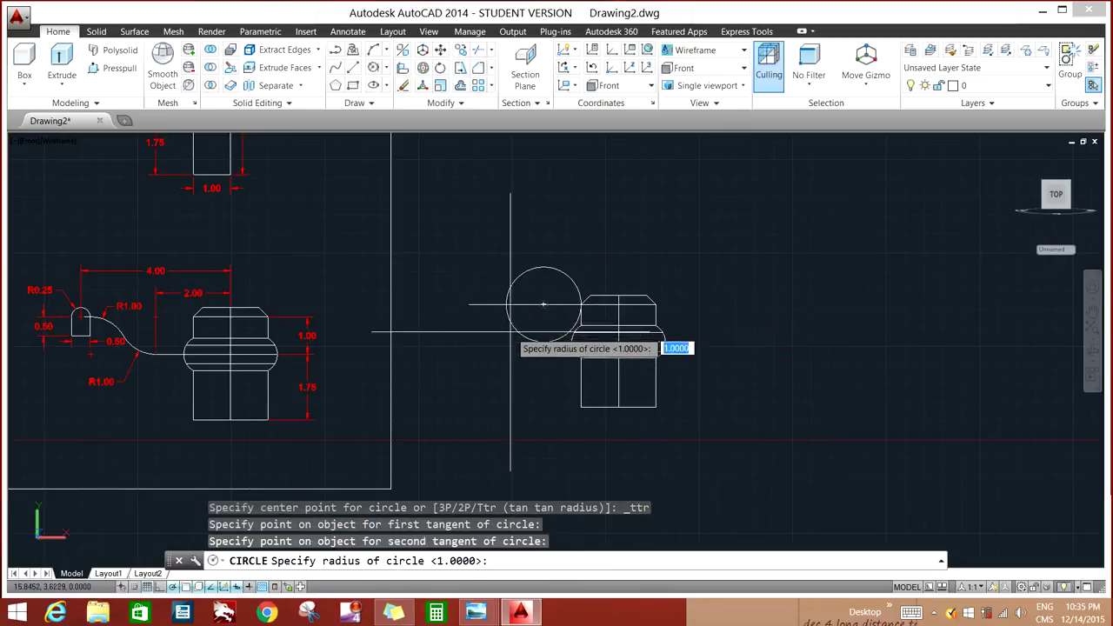
key(Return)
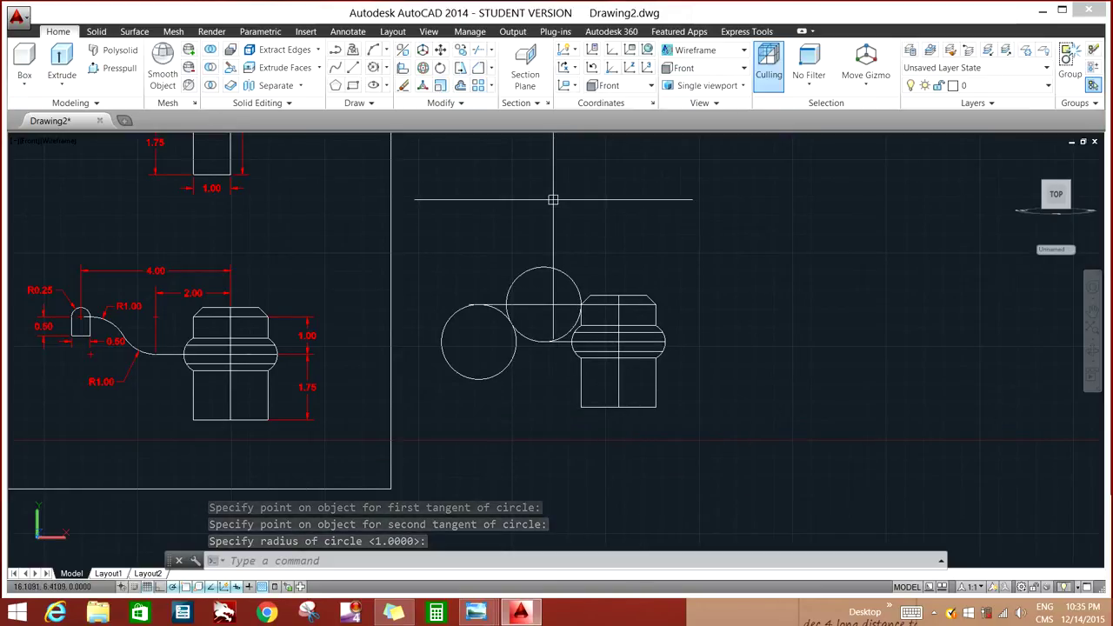
Step: Trim the upper circle below the line and cut the left circle down to its upper-right arc
text(TR)
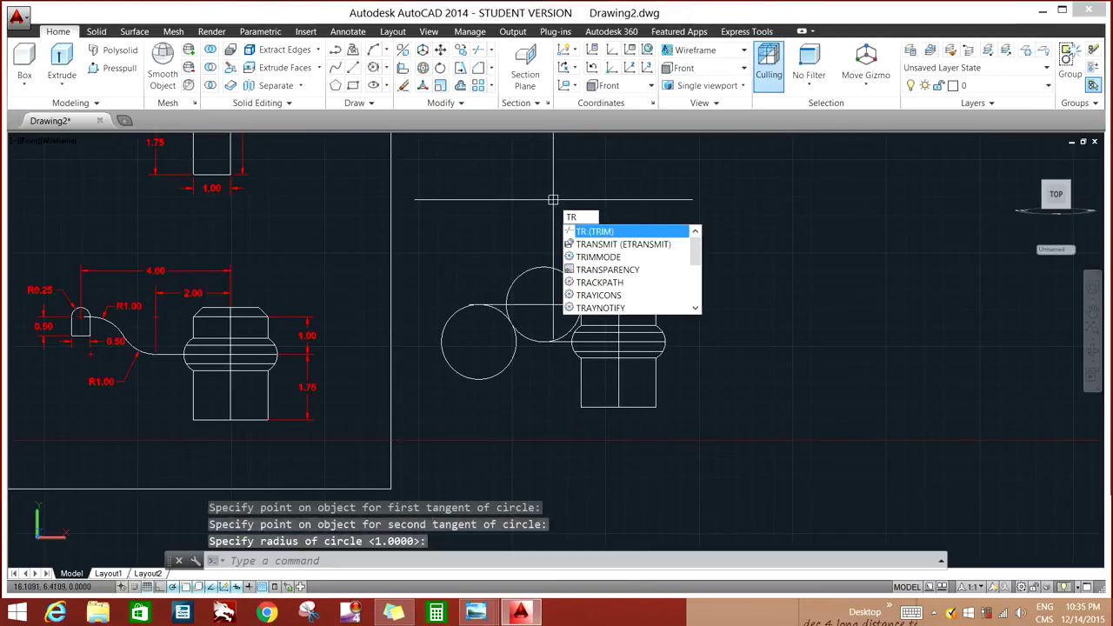
key(Return)
key(Return)
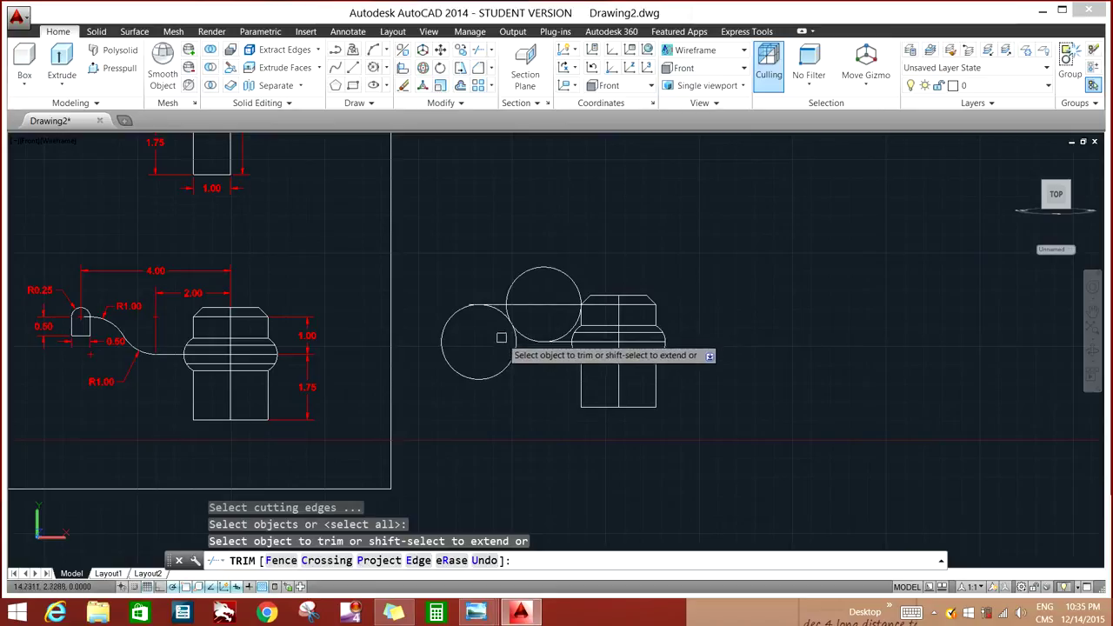
scroll(501, 337, up, 2)
scroll(498, 330, down, 1)
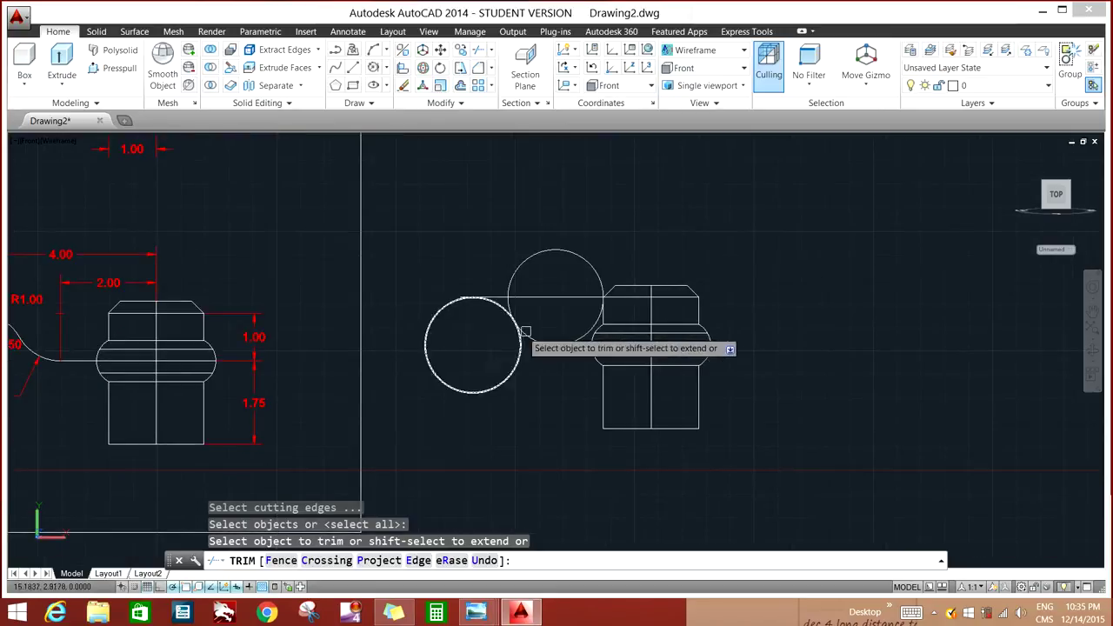
scroll(511, 307, up, 3)
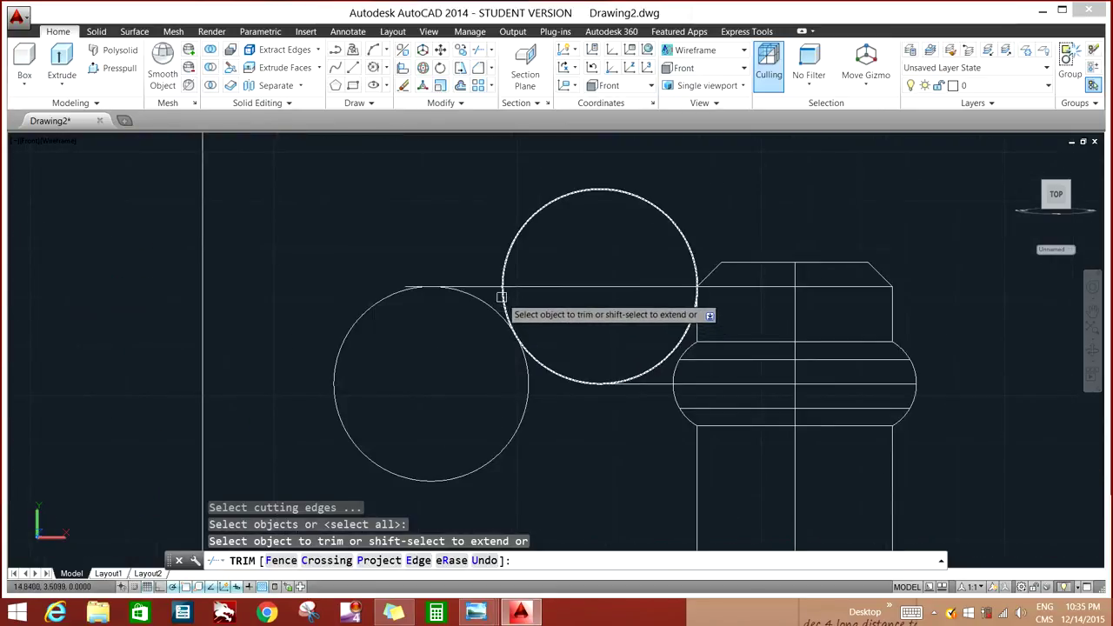
click(504, 303)
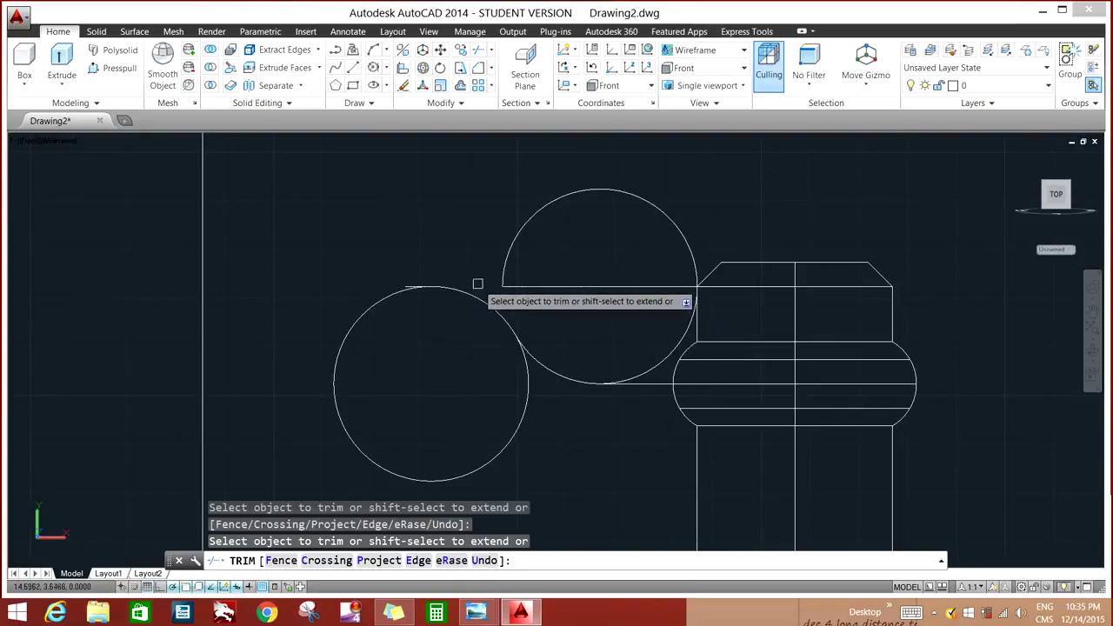
scroll(493, 299, down, 2)
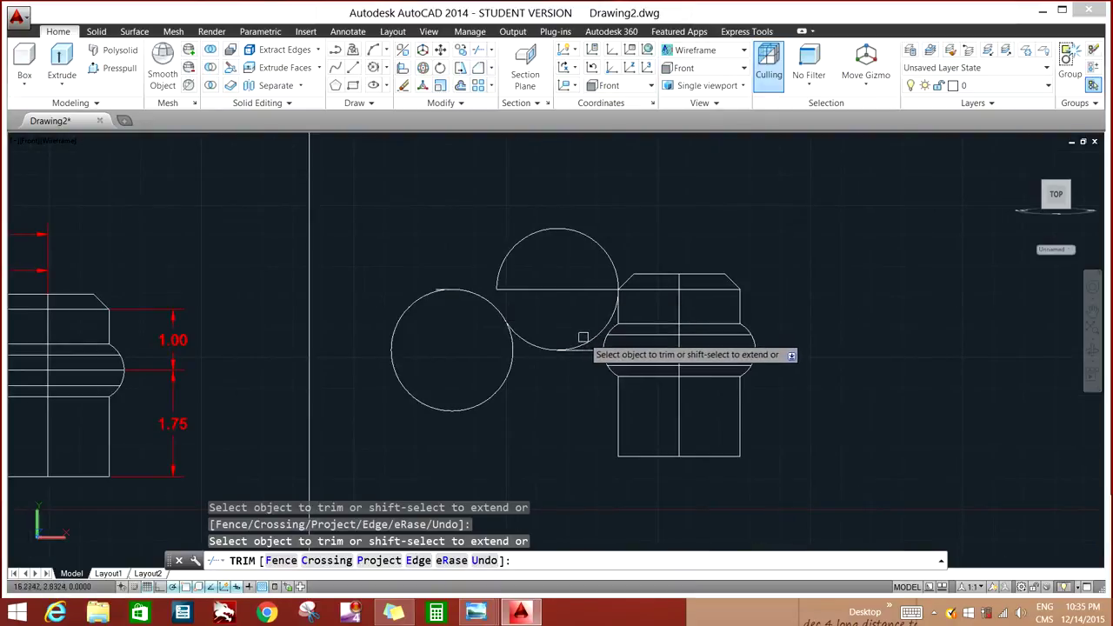
click(419, 317)
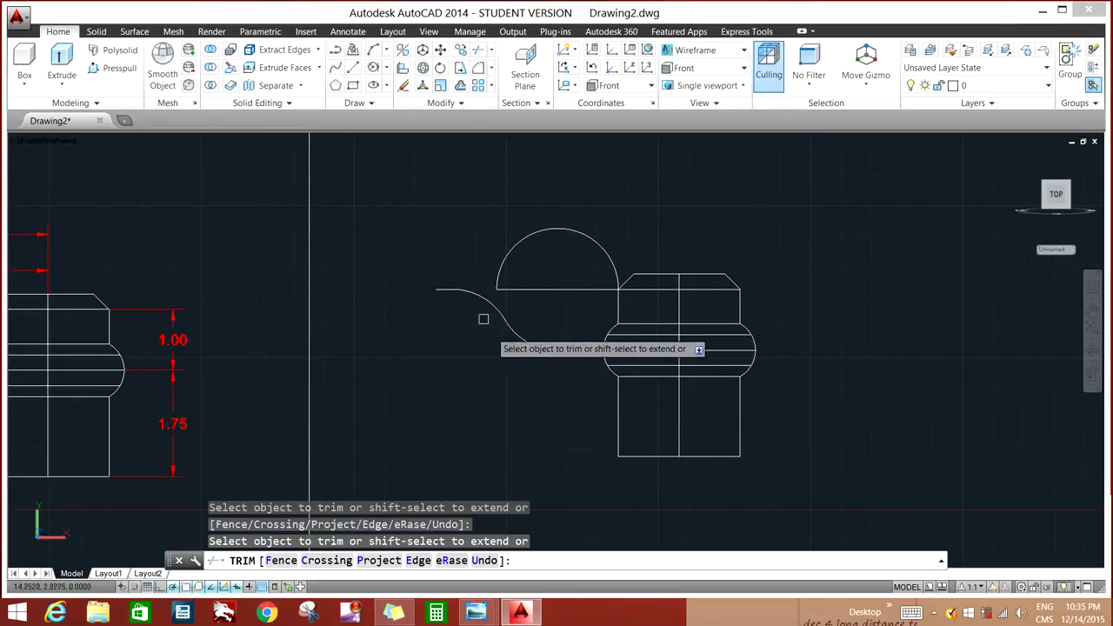
right_click(472, 233)
click(487, 245)
Step: Erase the leftover upper arc and the horizontal line beneath it
click(515, 241)
click(529, 291)
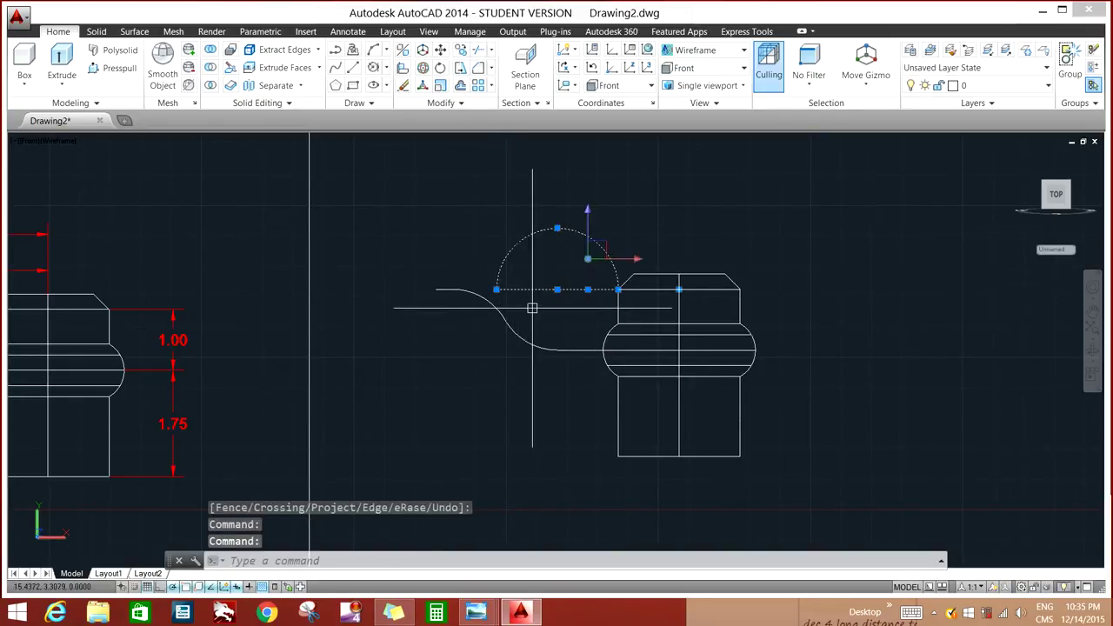
key(Delete)
scroll(604, 269, down, 5)
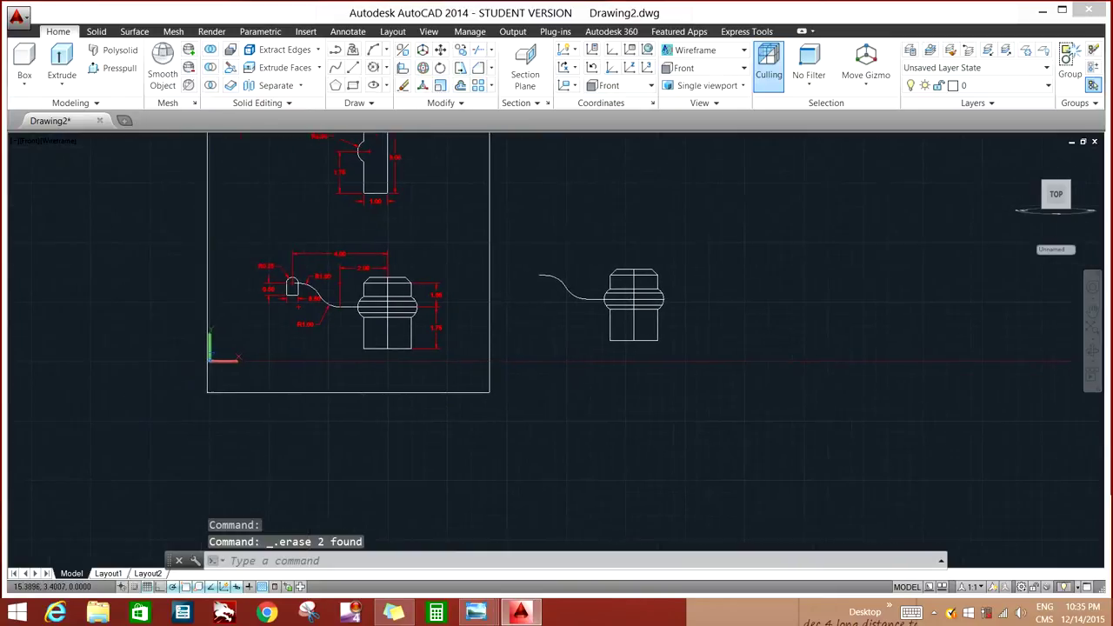
scroll(541, 280, up, 2)
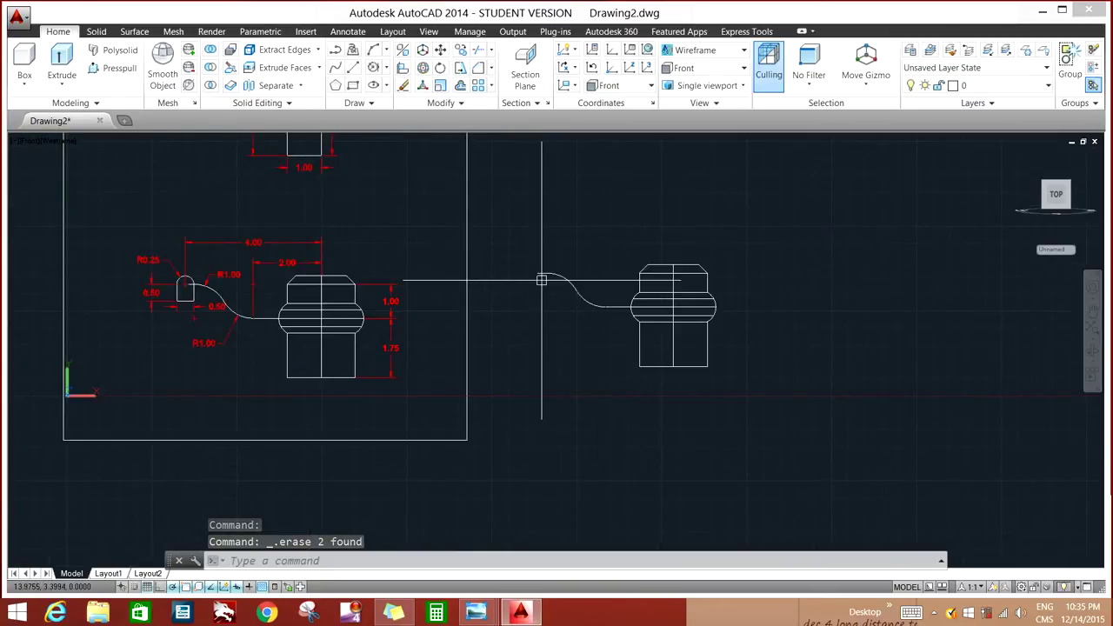
Step: Measure from the S-curve's left end to the hub base: 4.8541, ΔX 4.0000, ΔY −2.7500
text(DI)
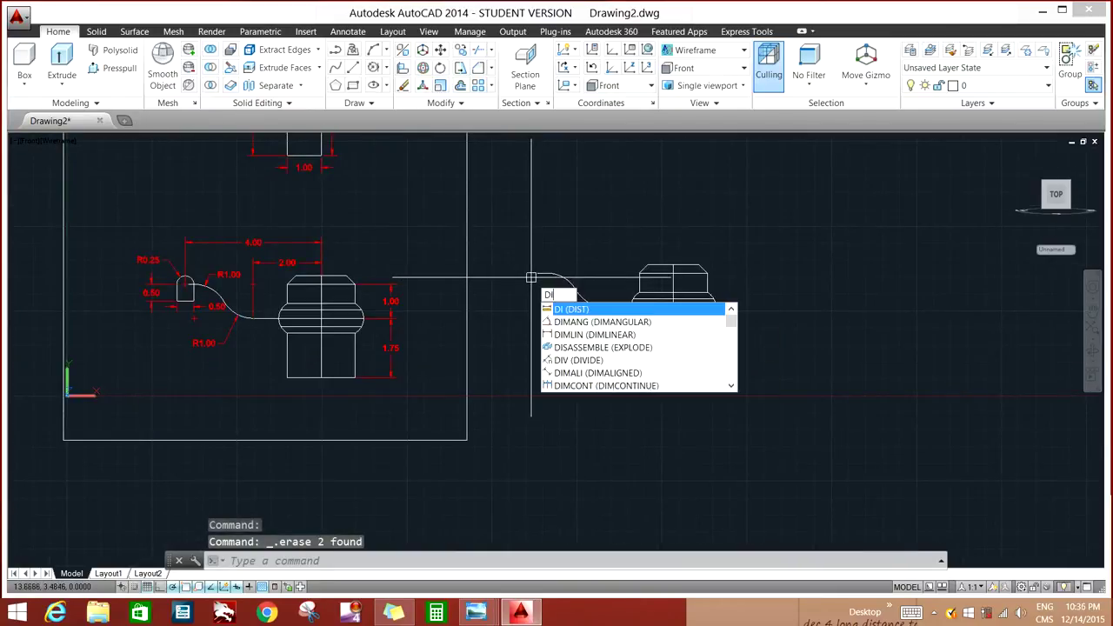
key(Return)
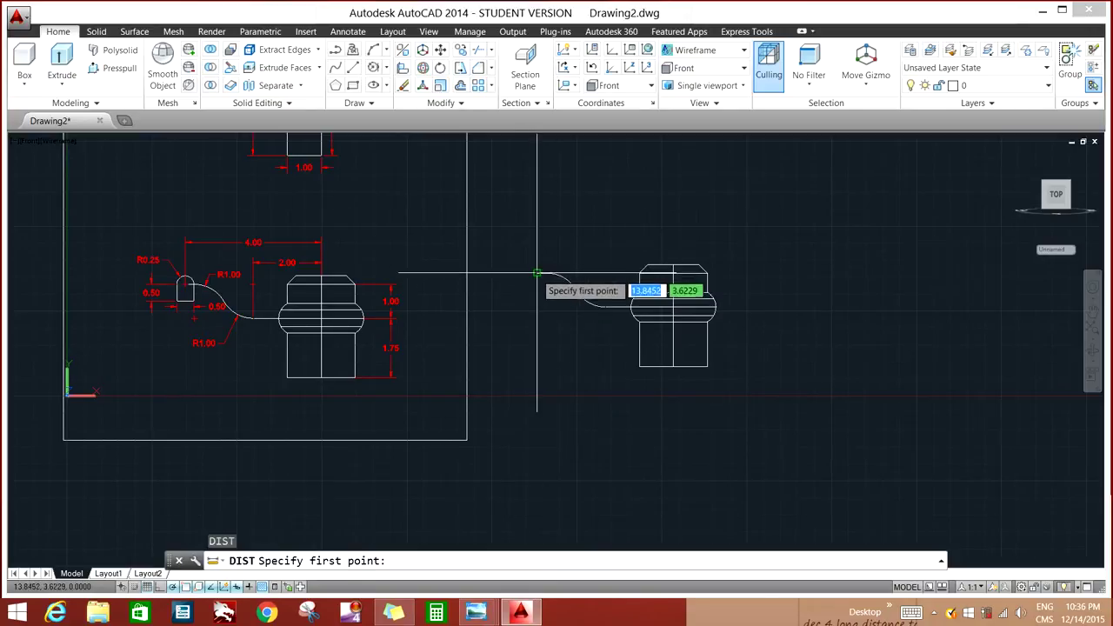
click(536, 274)
click(708, 366)
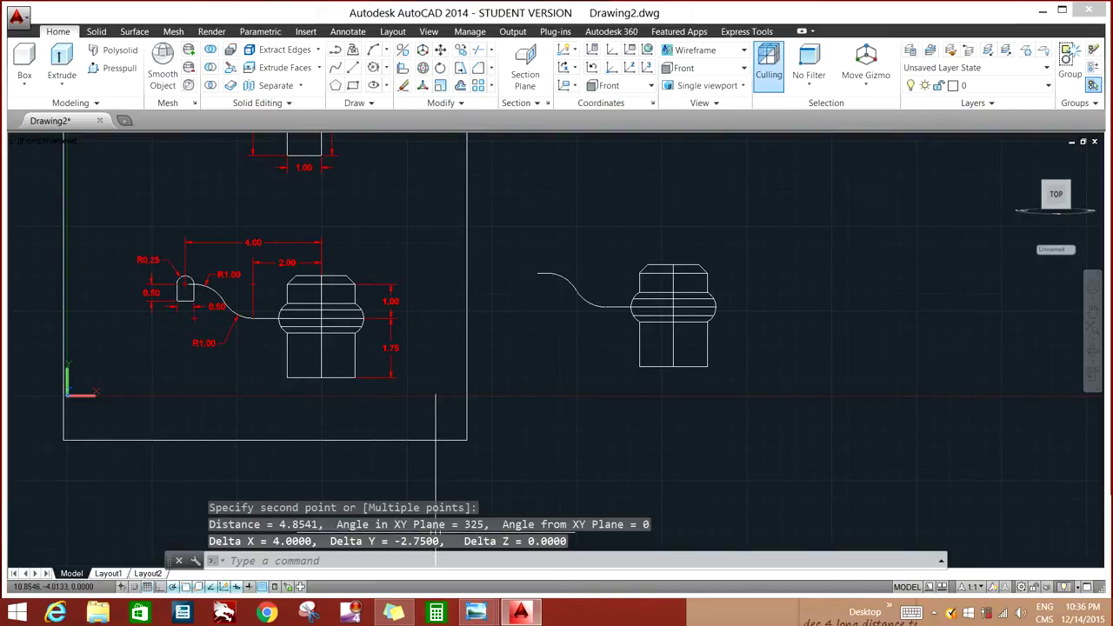
key(Escape)
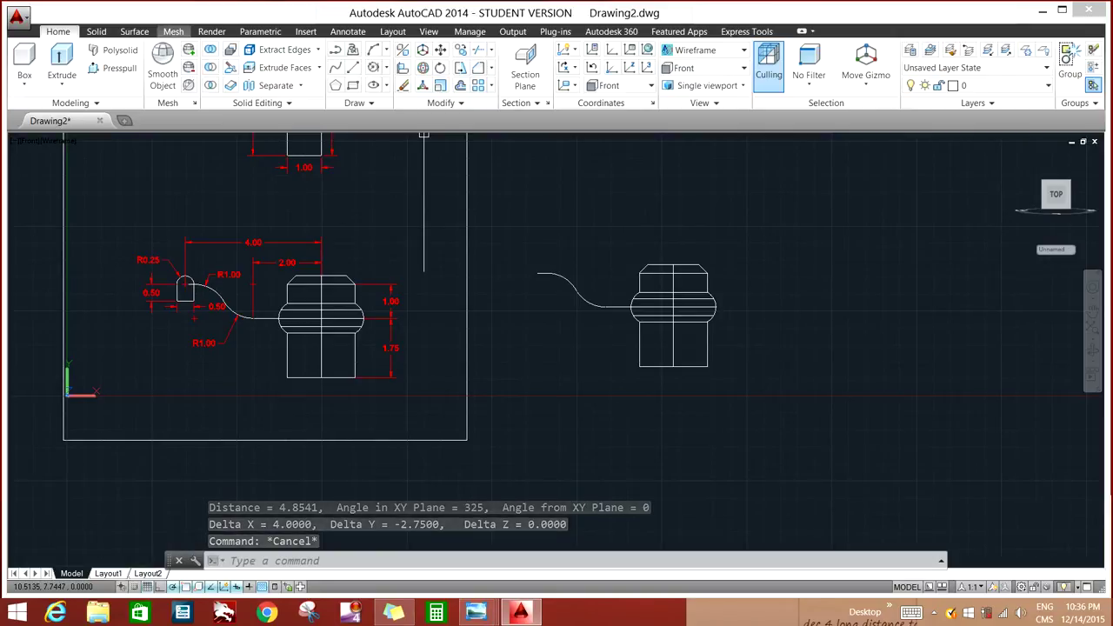
Step: Add a vertical 2.75 linear dimension from the small arc's centre to the hub base, placed left
click(347, 31)
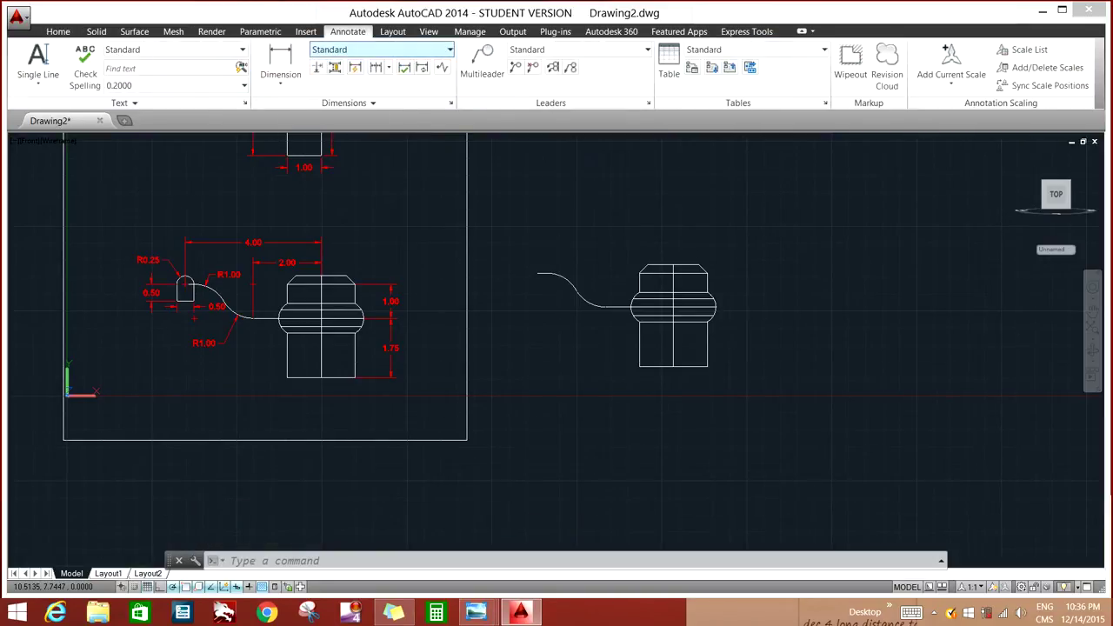
click(280, 78)
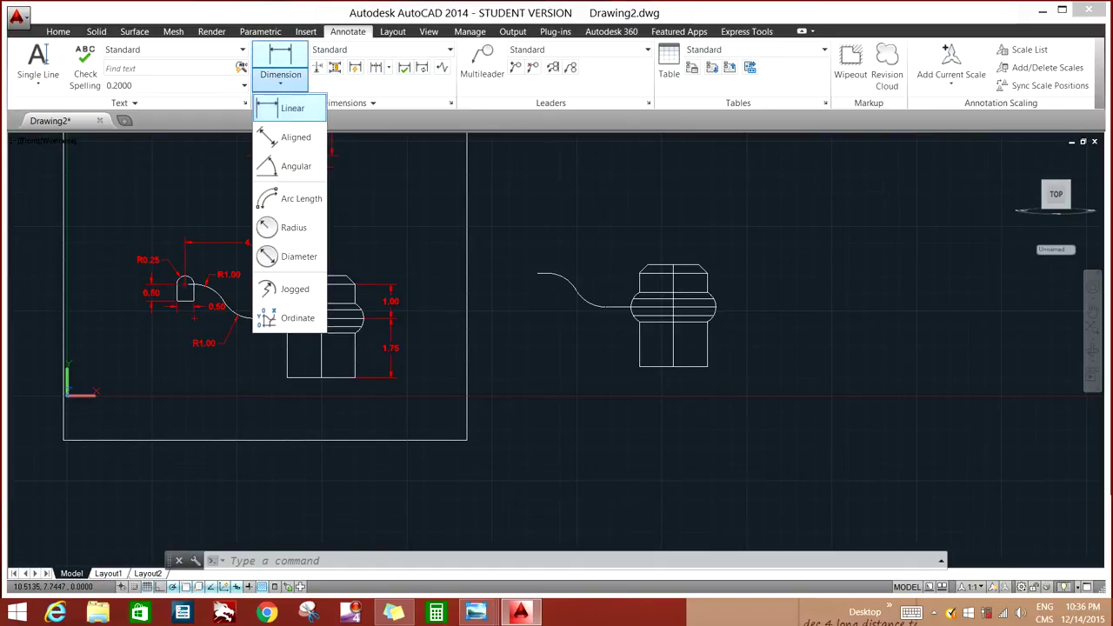
click(286, 108)
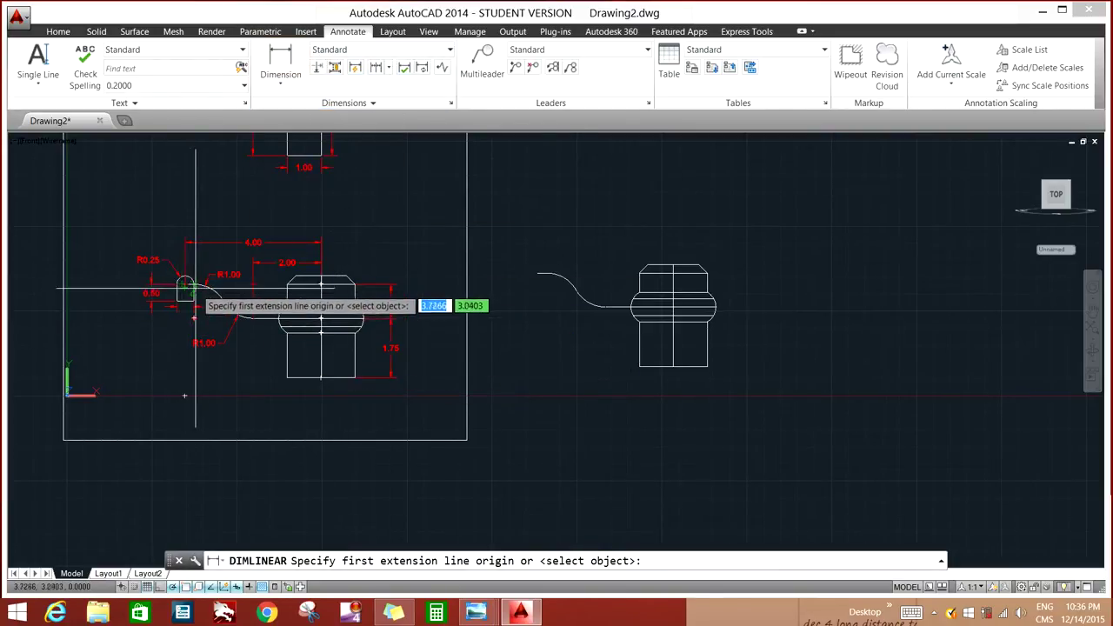
scroll(195, 287, up, 5)
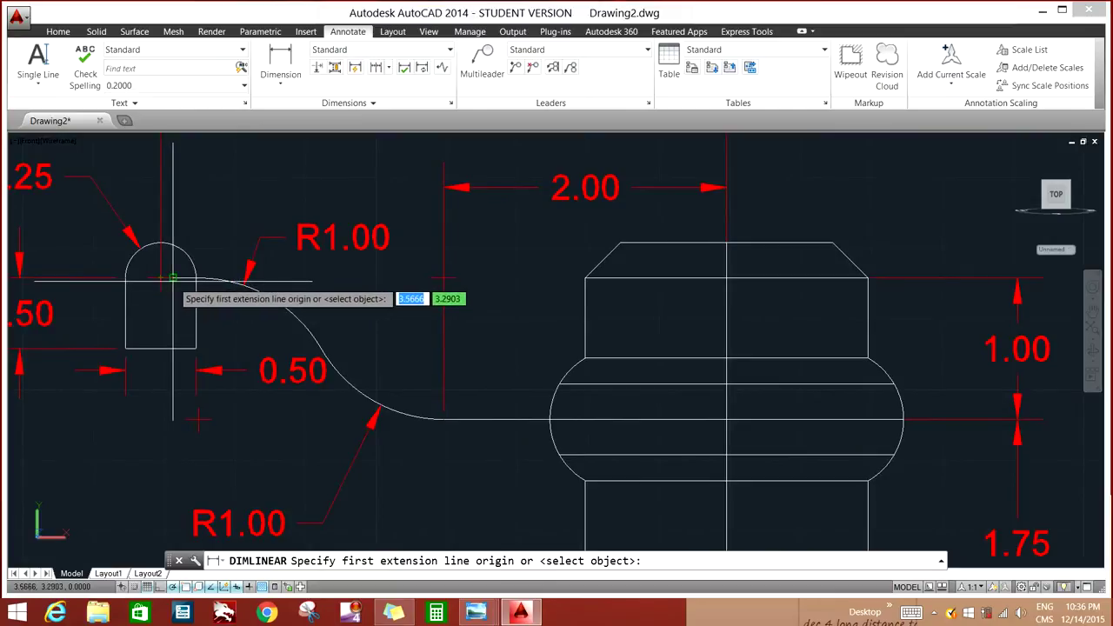
click(160, 278)
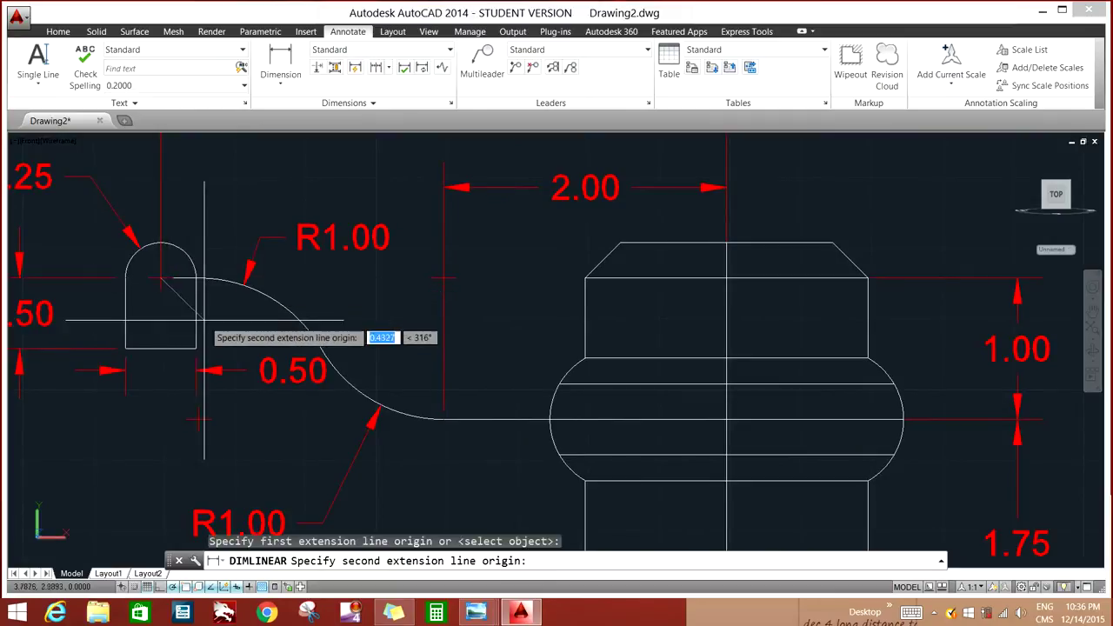
scroll(165, 292, down, 3)
scroll(186, 310, down, 2)
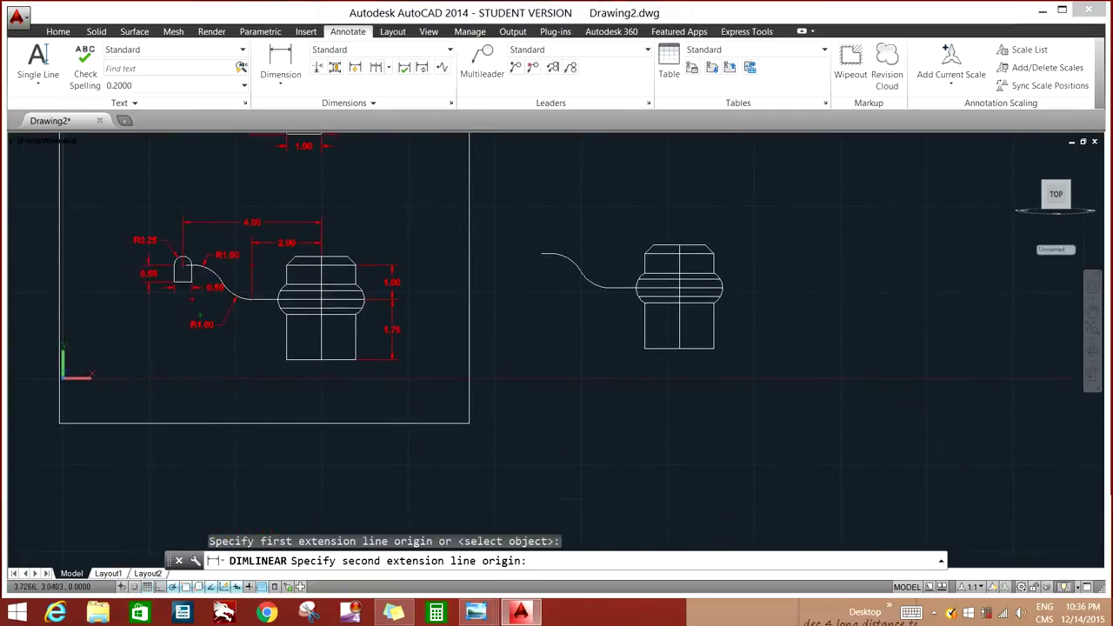
click(326, 359)
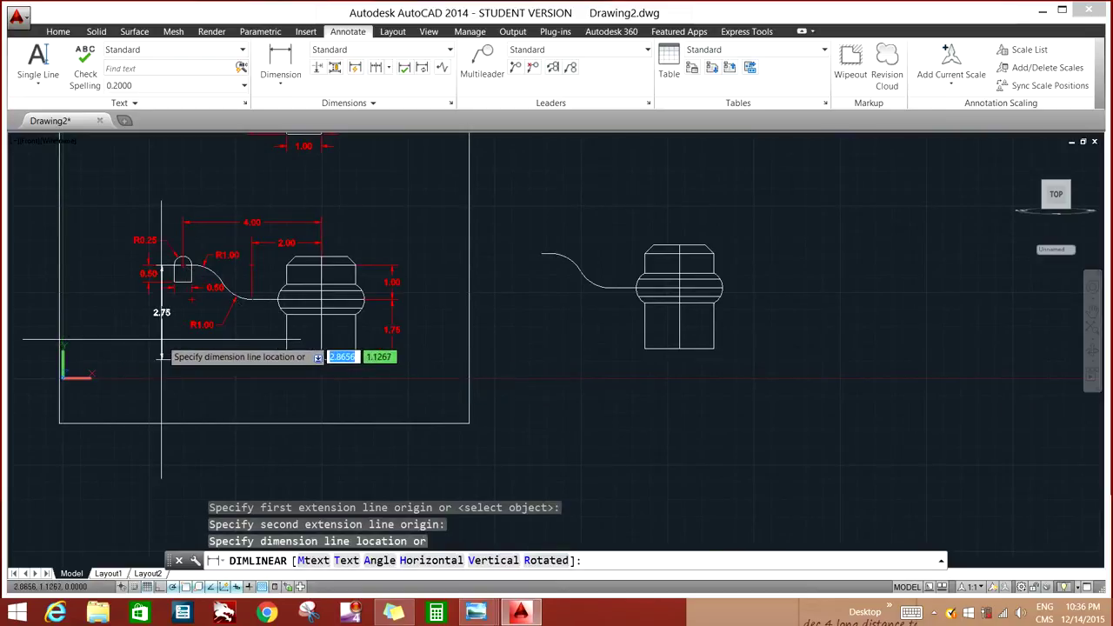
click(161, 339)
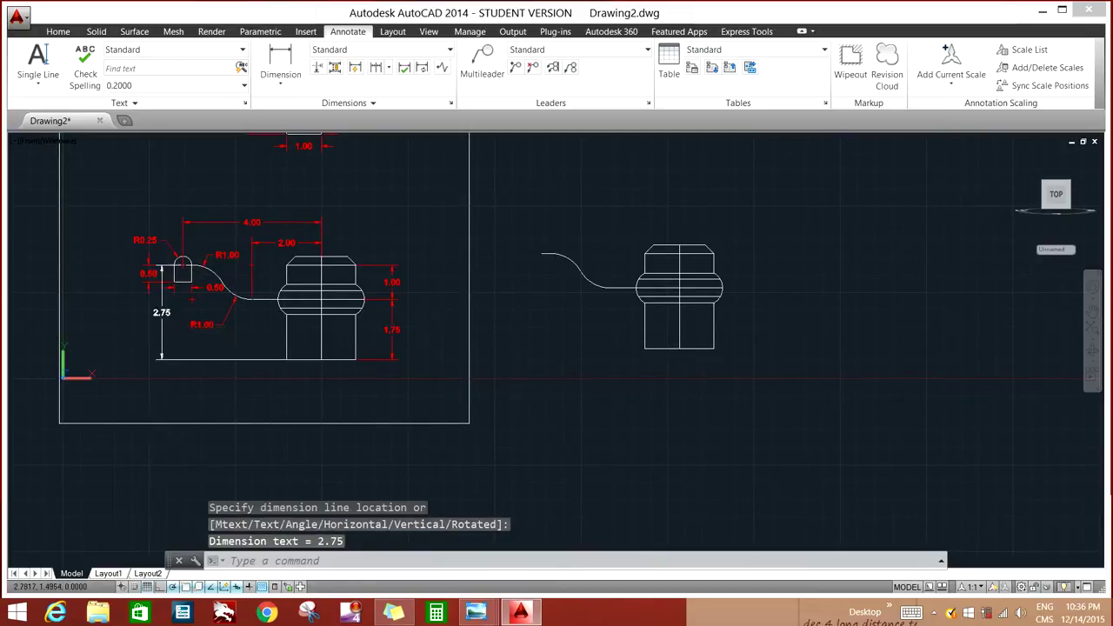
click(161, 339)
click(58, 31)
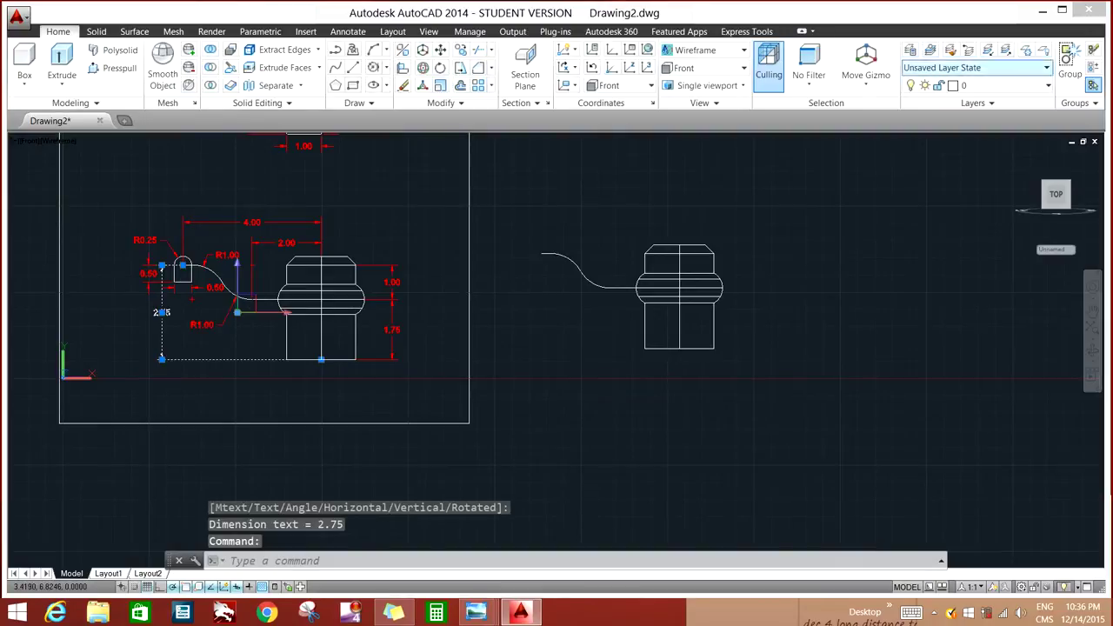
Step: Draw a trial small square above the S-curve, then delete it
click(1000, 85)
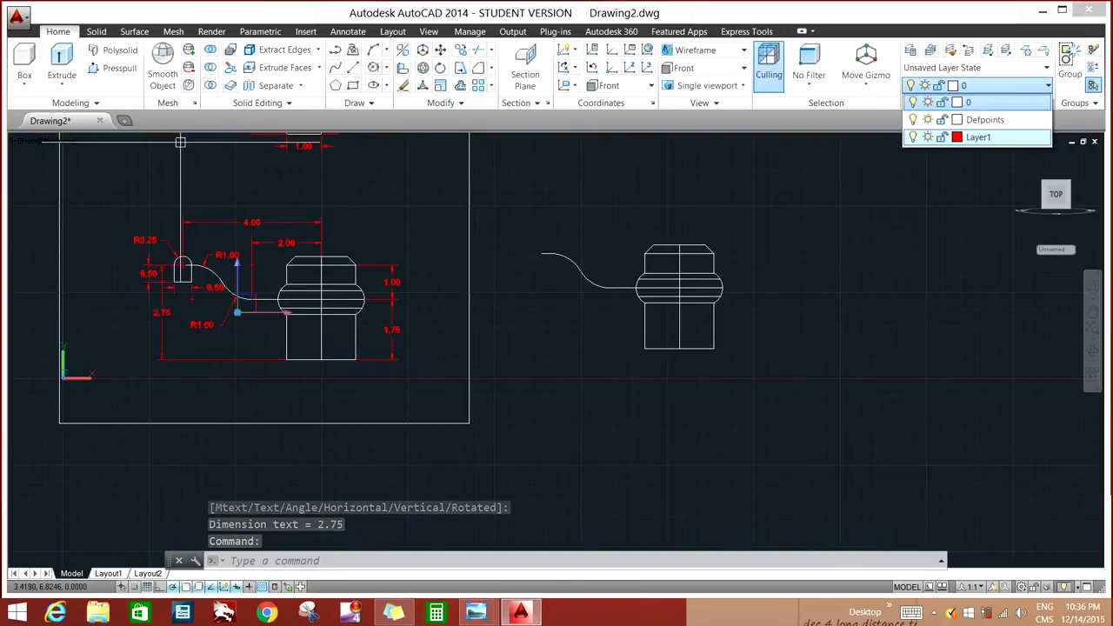
key(Escape)
key(Escape)
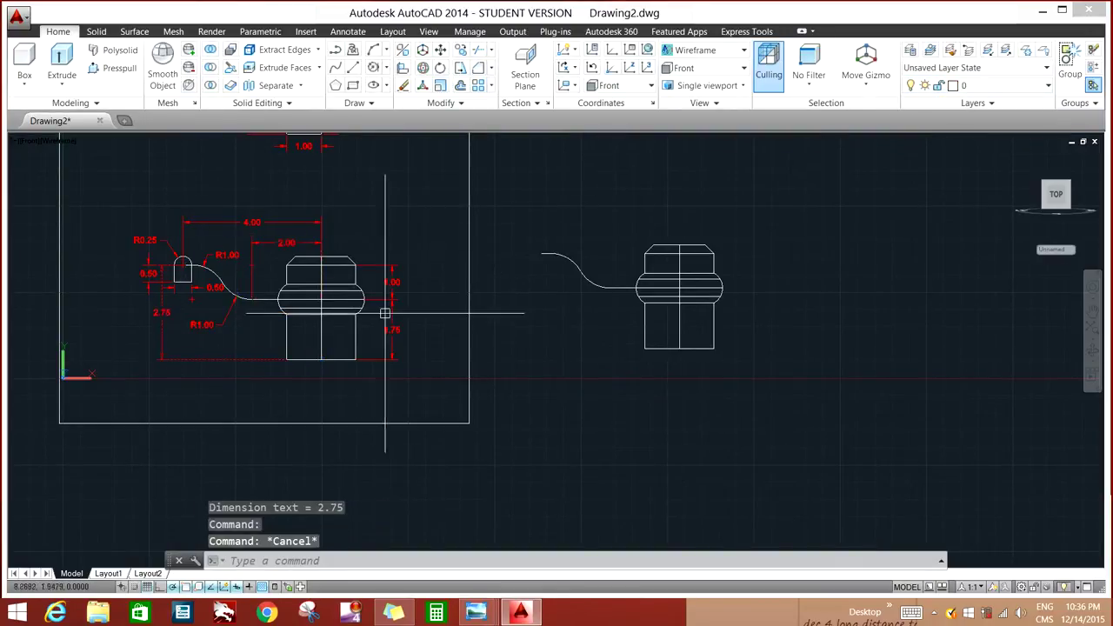
scroll(599, 330, up, 1)
scroll(599, 330, down, 2)
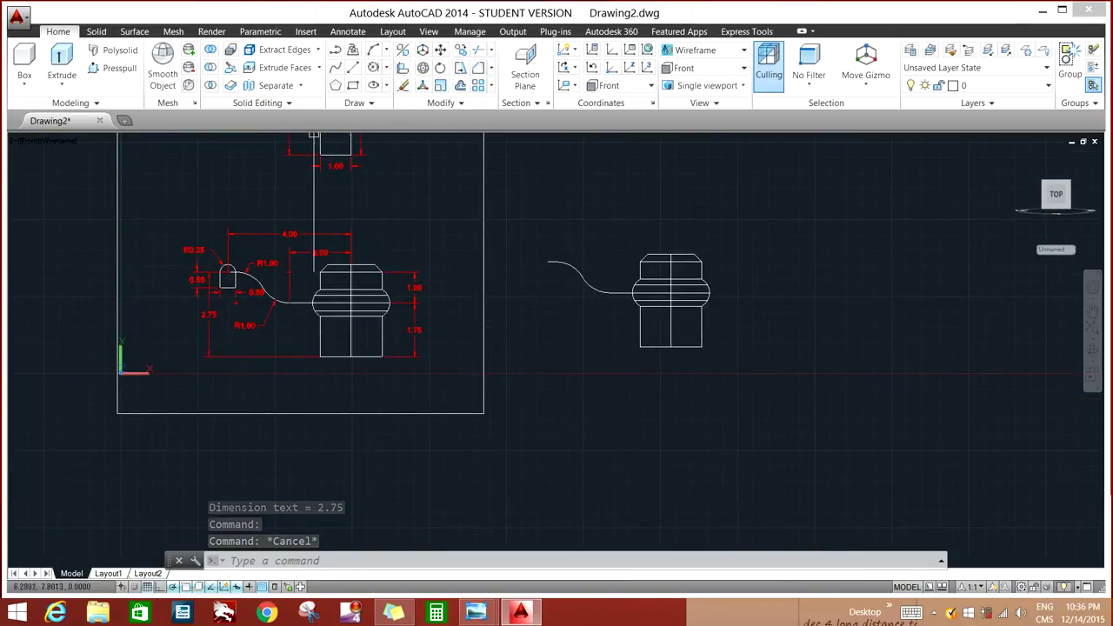
click(352, 84)
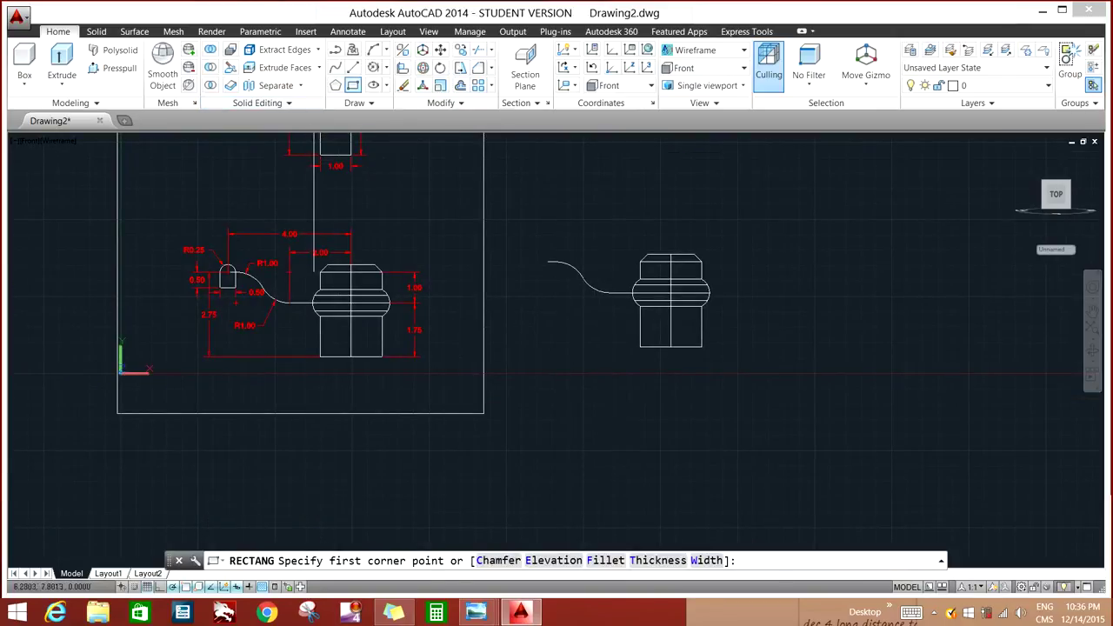
click(537, 183)
text(.5)
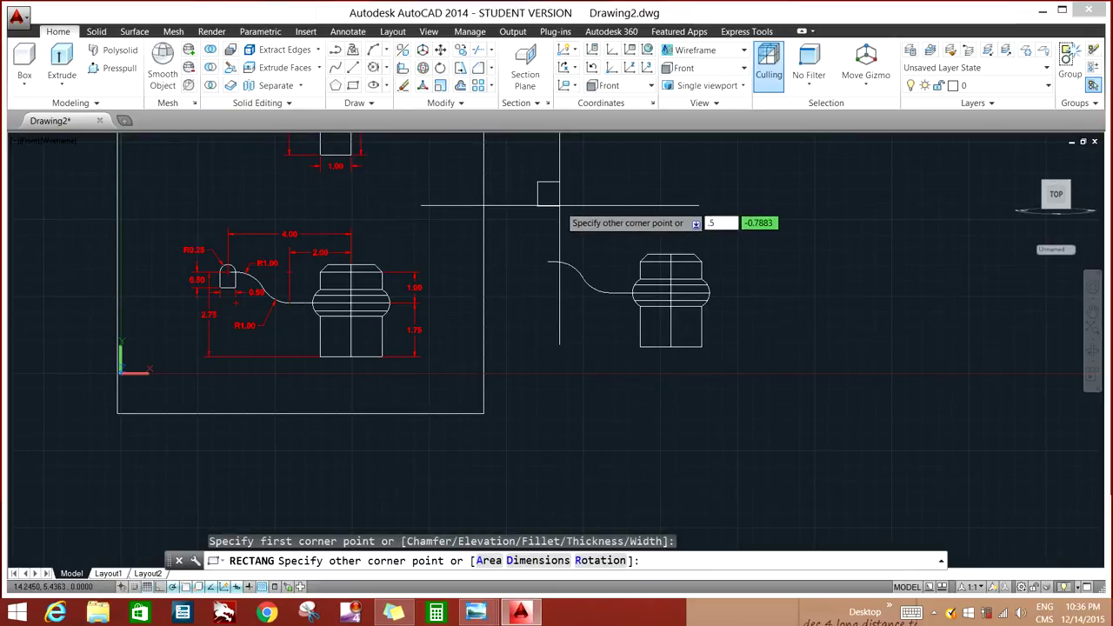
key(Return)
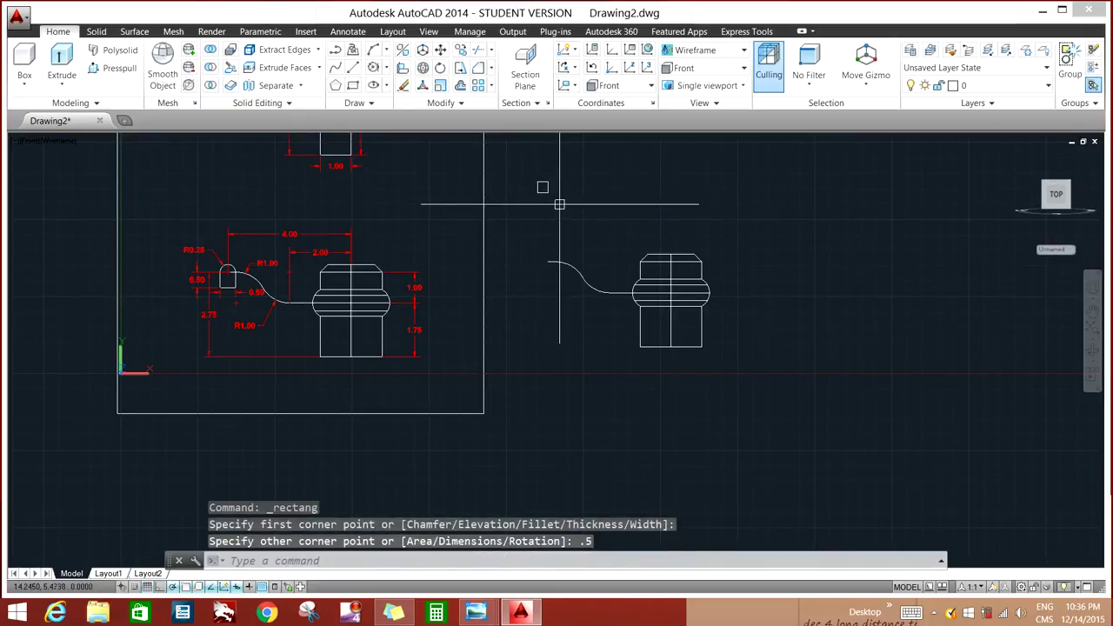
click(542, 186)
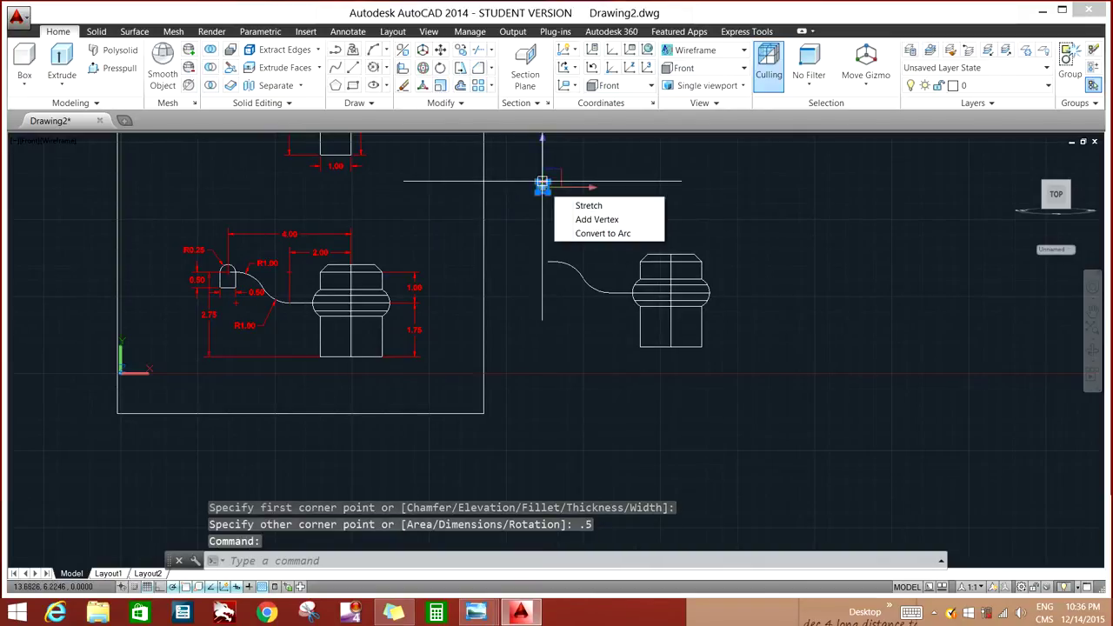
key(Delete)
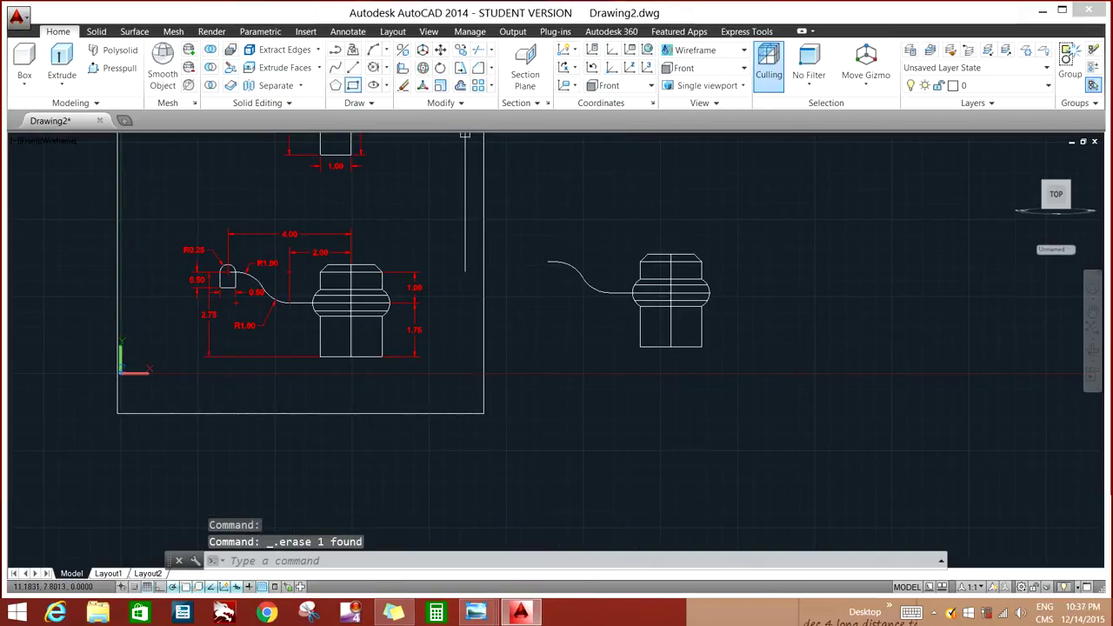
Step: Draw a 0.5 by 0.5 square with its first corner just above the S-curve
click(352, 85)
click(543, 198)
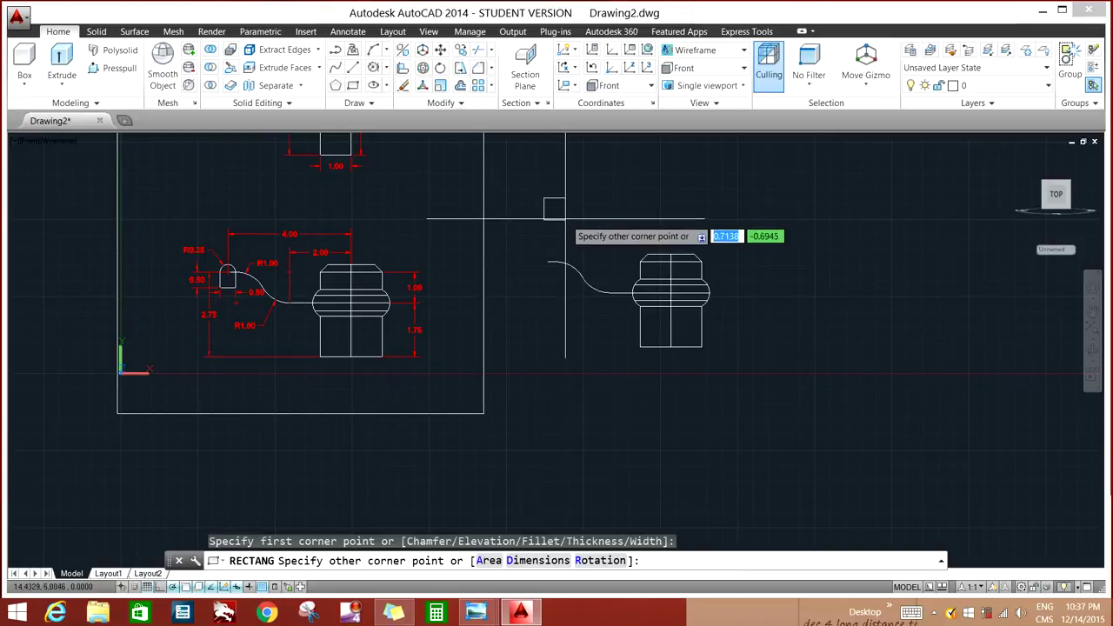
text(1)
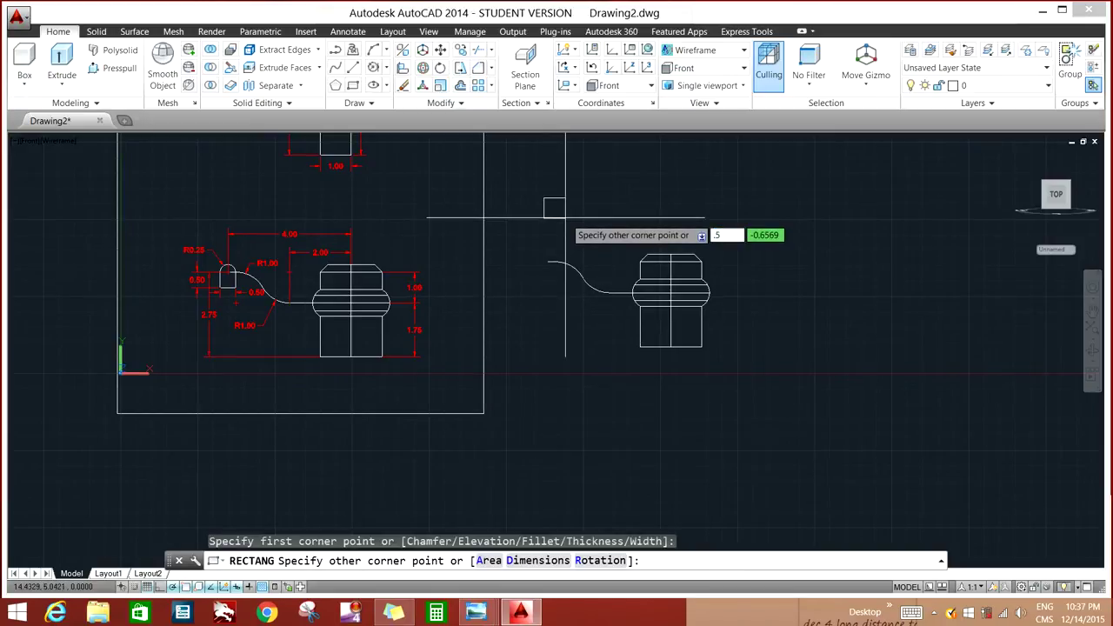
key(Tab)
text(.5)
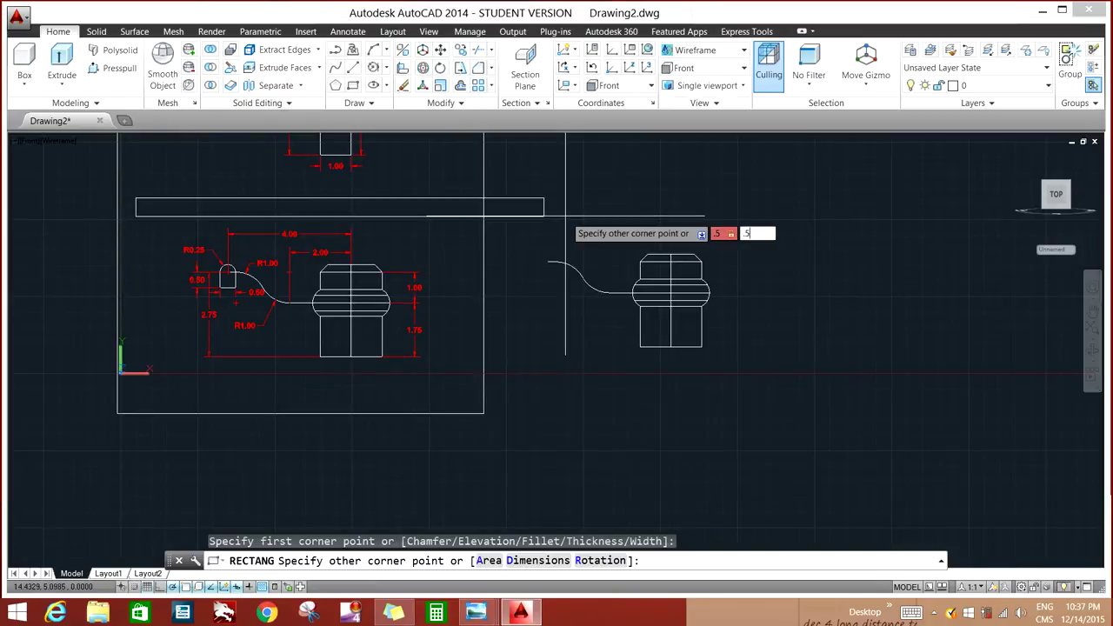
key(Return)
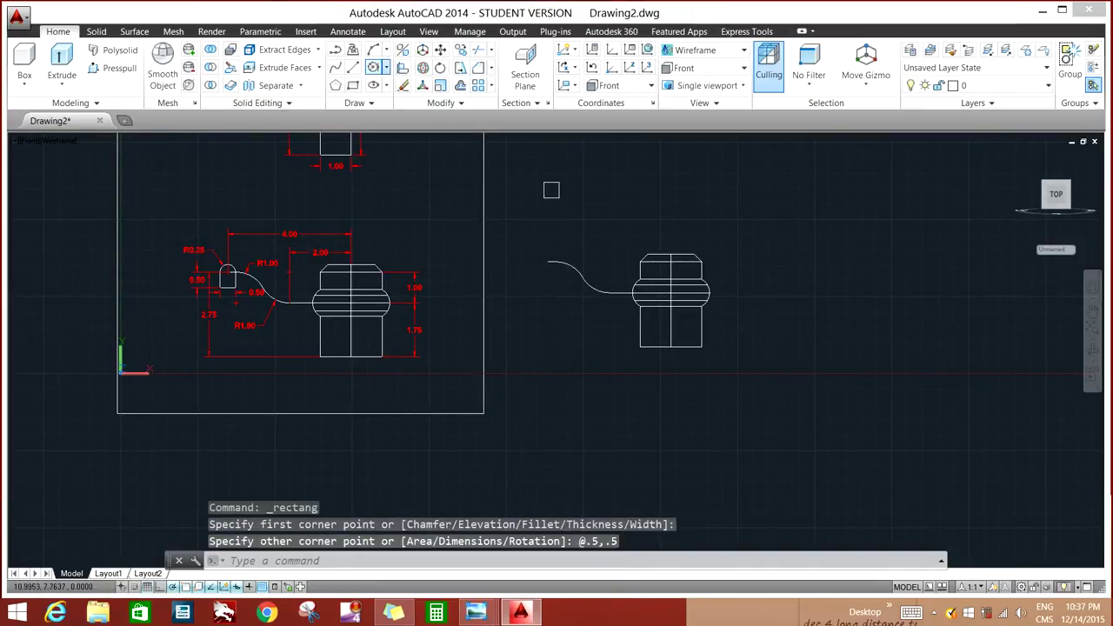
Step: Draw a circle centred on the square's top edge, sized to the square's width
click(385, 67)
click(408, 88)
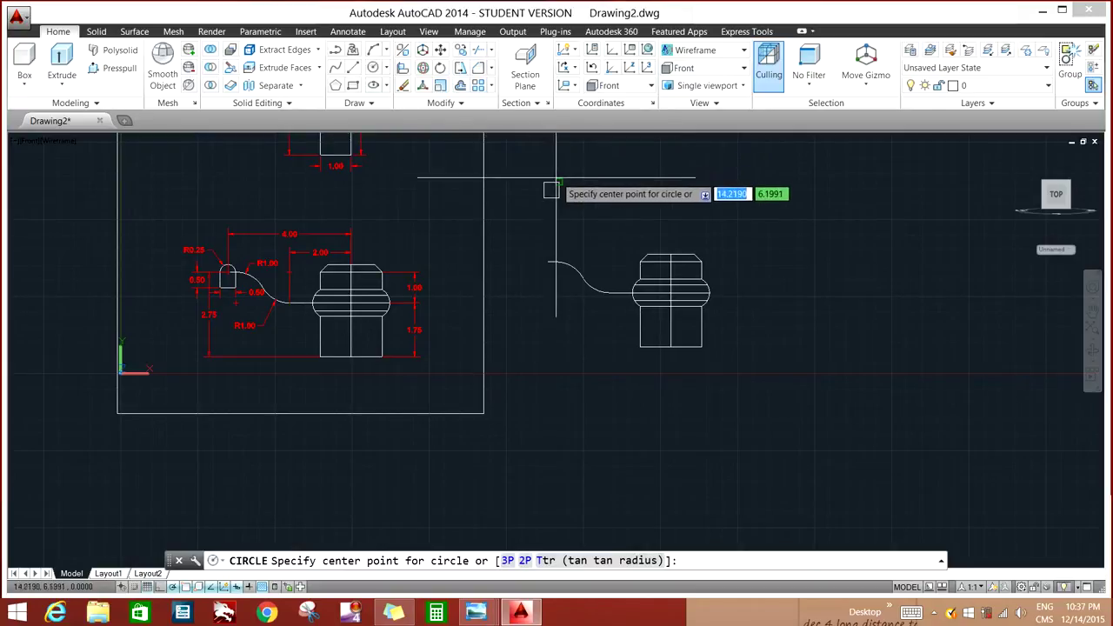
click(552, 182)
click(557, 180)
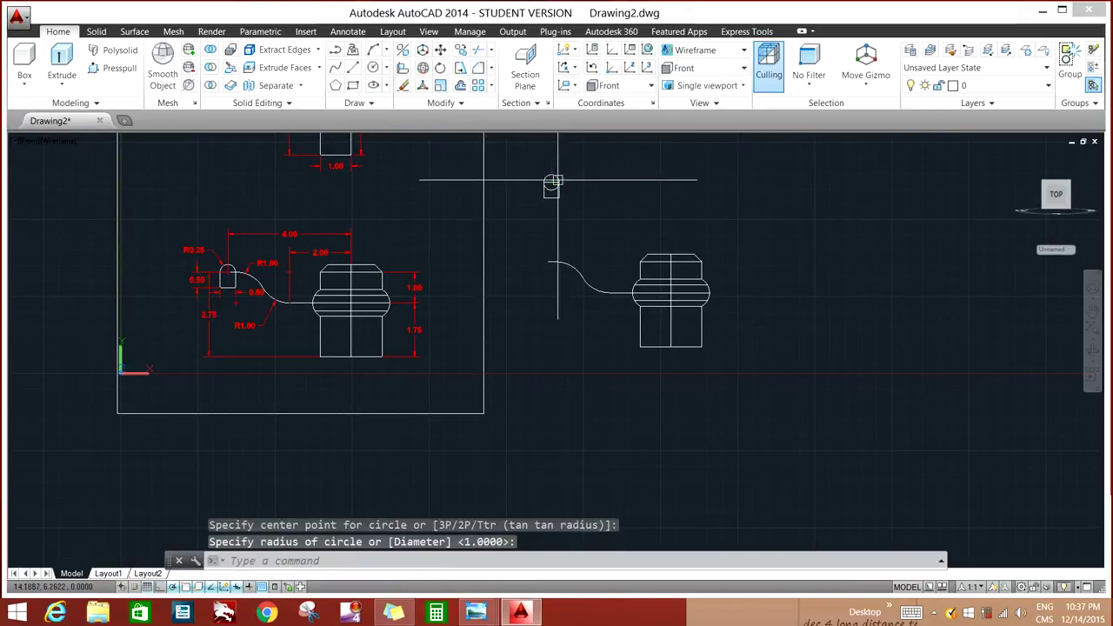
scroll(566, 166, up, 2)
scroll(566, 165, up, 2)
text(TR)
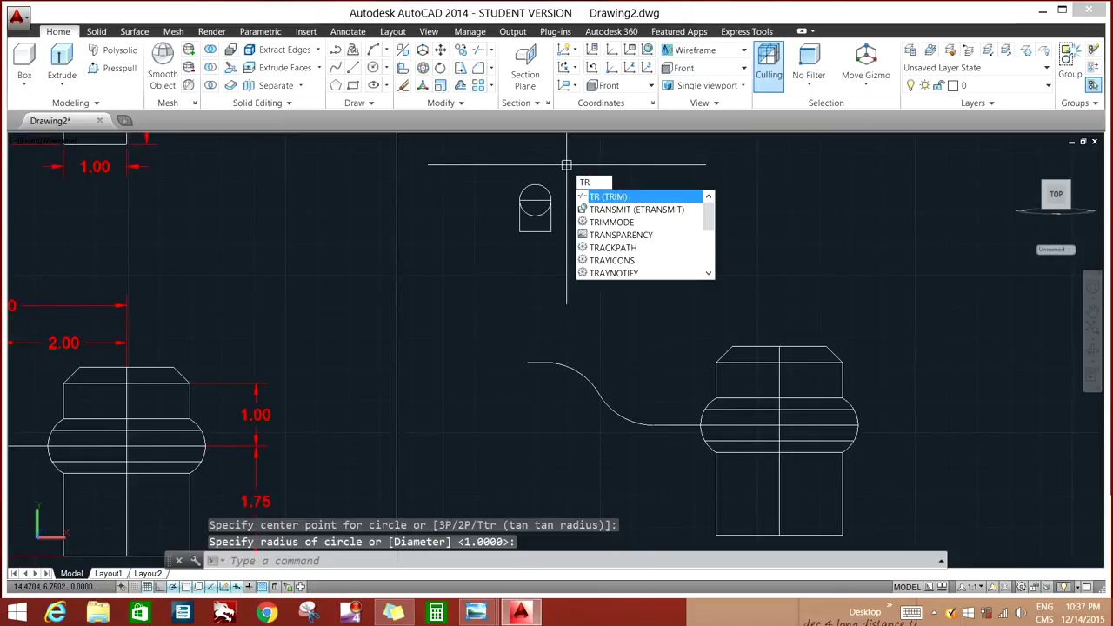
Step: Trim away the circle's lower half and the square's top line, leaving a rounded top
key(Return)
key(Return)
scroll(557, 208, up, 2)
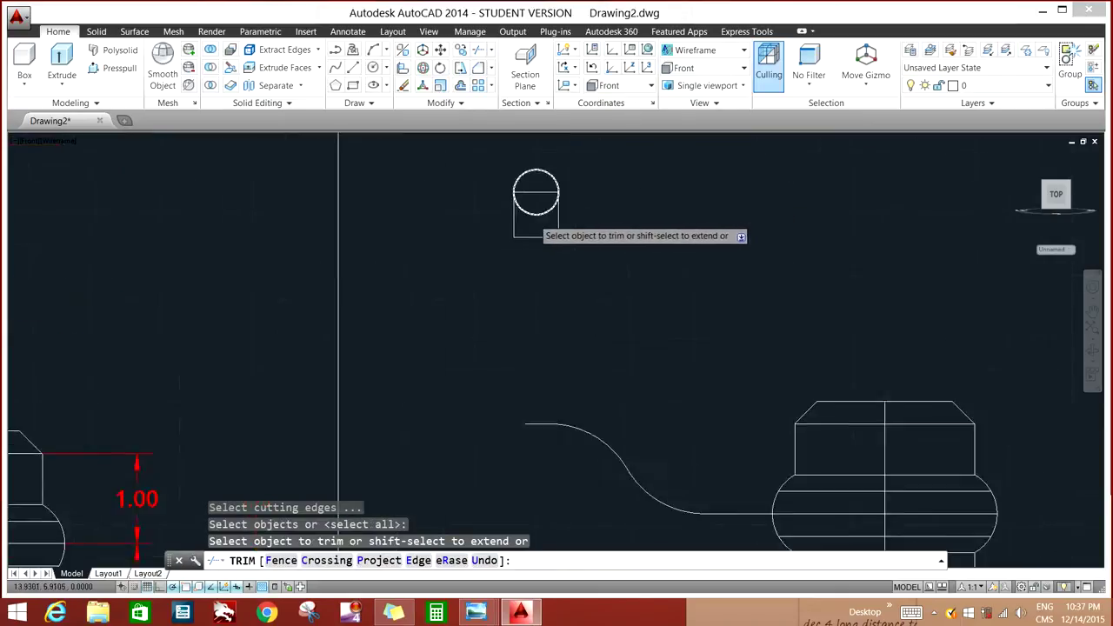
scroll(531, 216, up, 2)
click(531, 215)
click(533, 182)
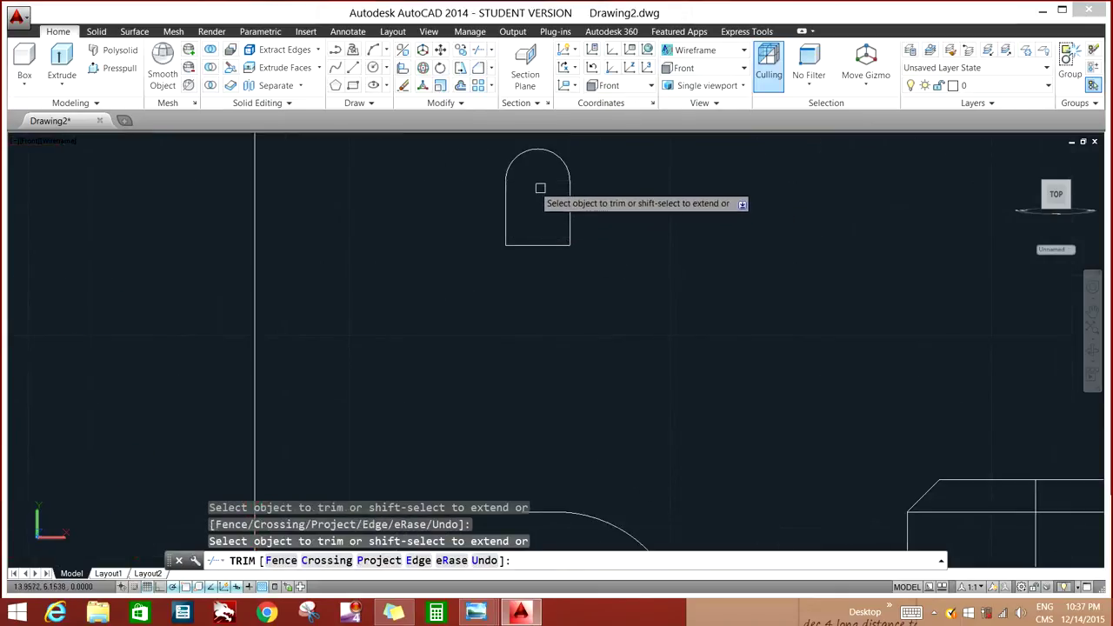
right_click(599, 203)
click(628, 209)
text(J)
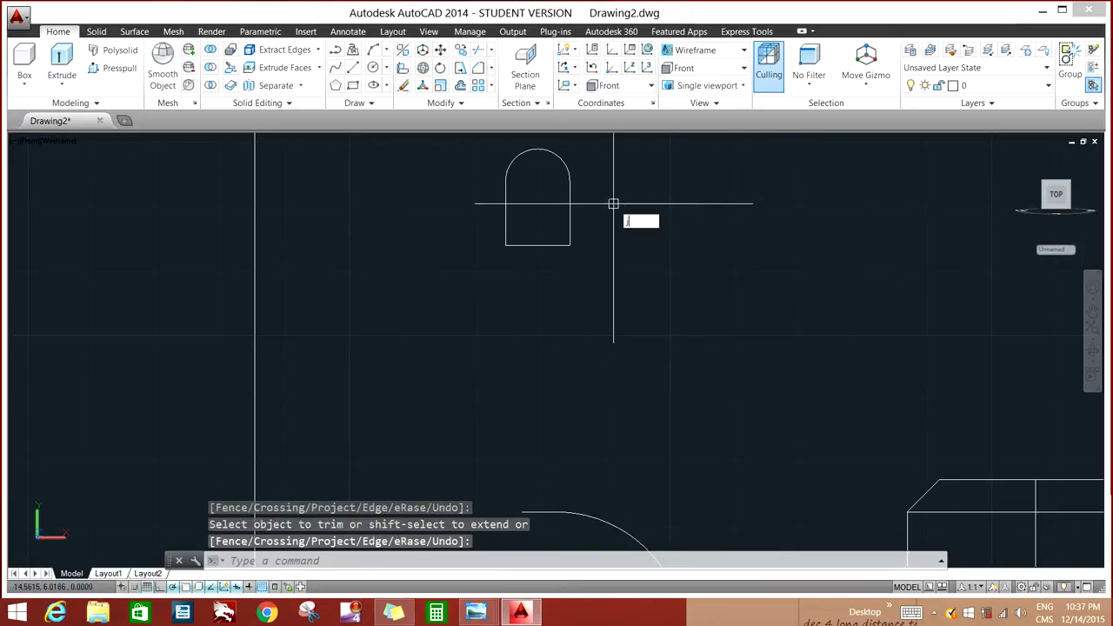
key(Return)
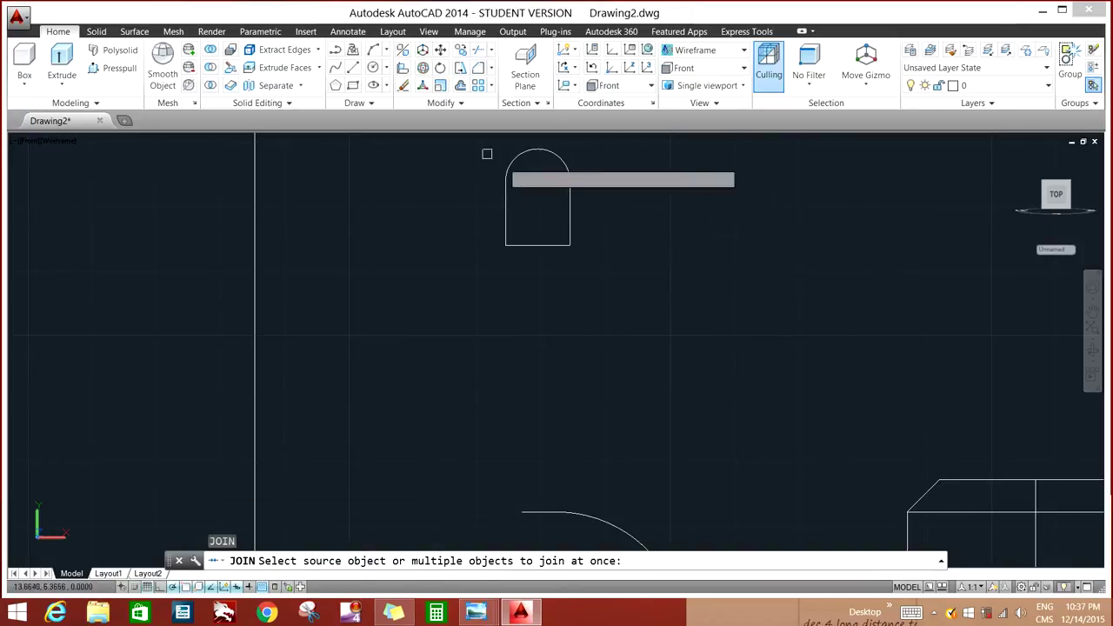
Step: Join the arch pieces into a single polyline
click(464, 141)
click(656, 284)
key(Return)
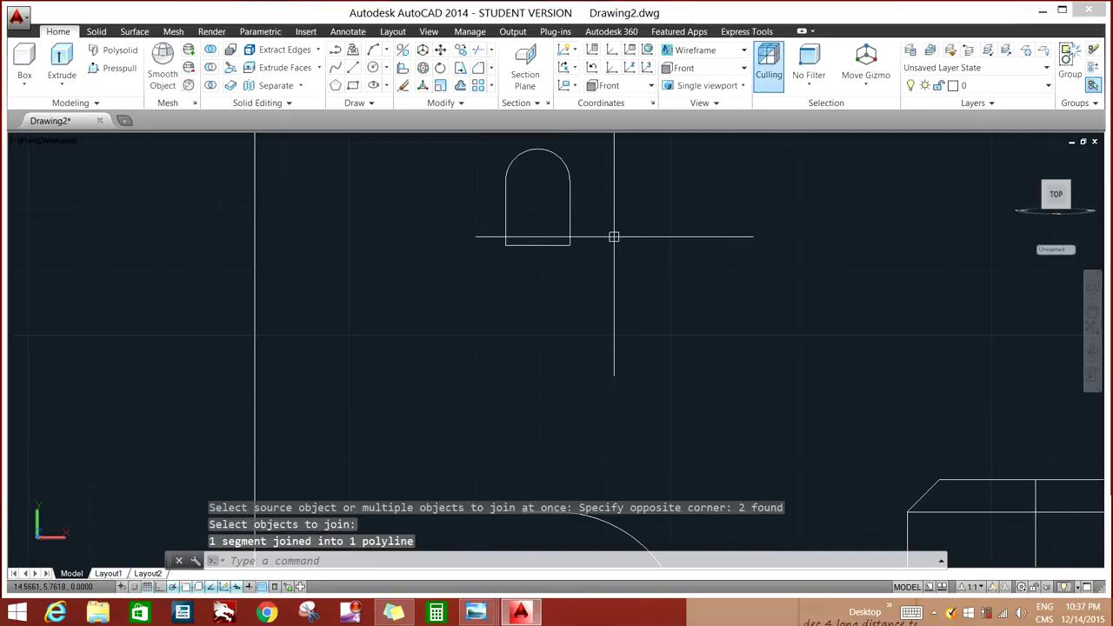
Step: Move the arch by its arc centre onto the S-curve's left end
scroll(611, 234, down, 4)
click(591, 223)
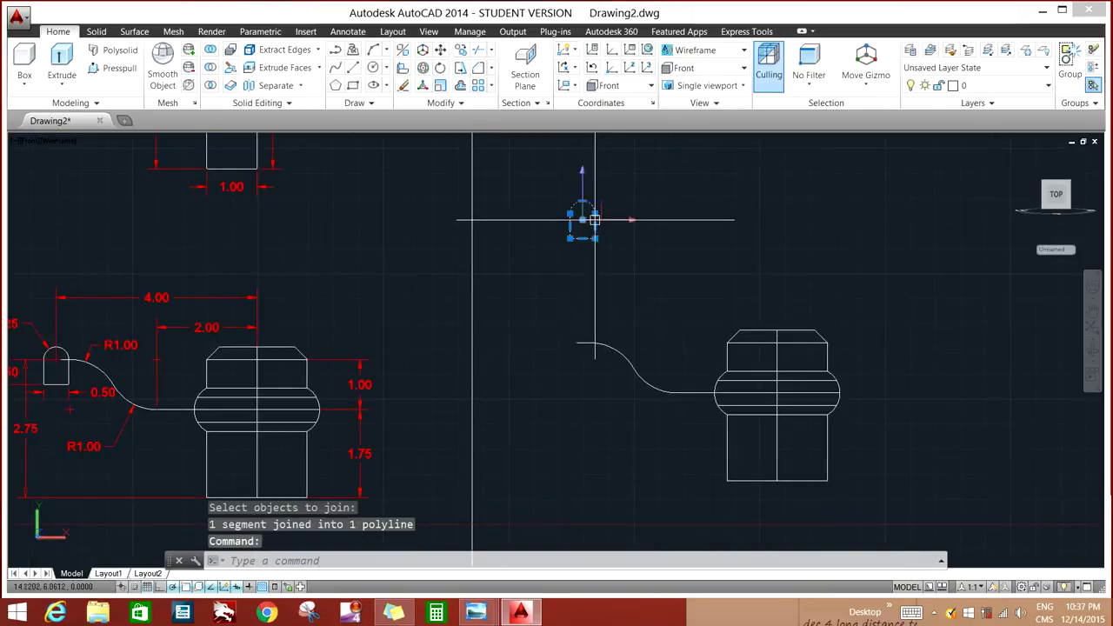
right_click(622, 185)
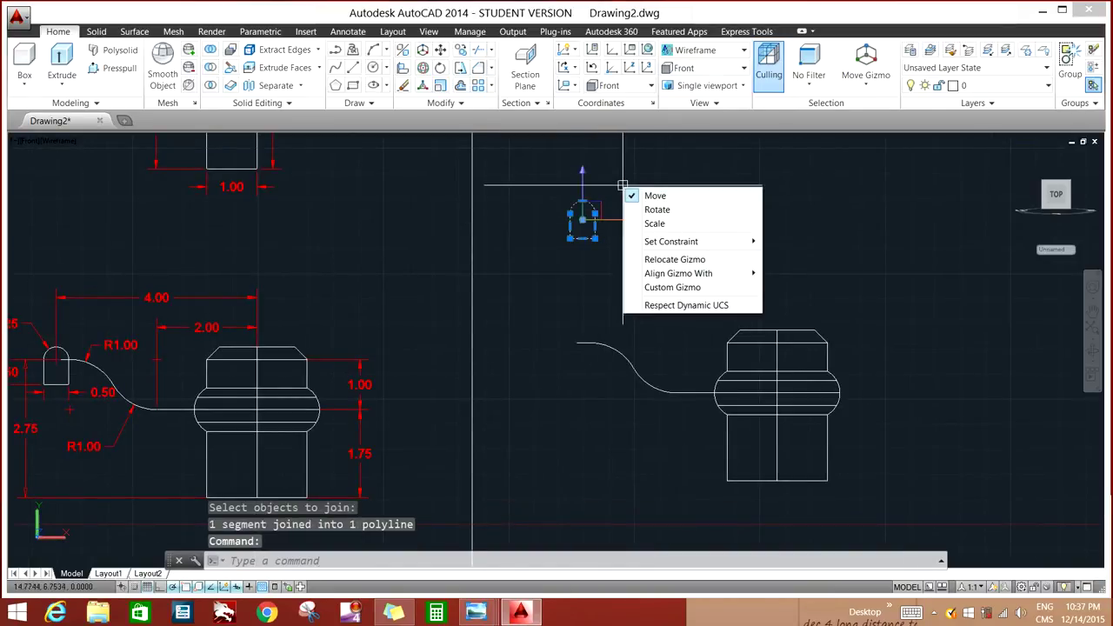
right_click(673, 166)
click(695, 273)
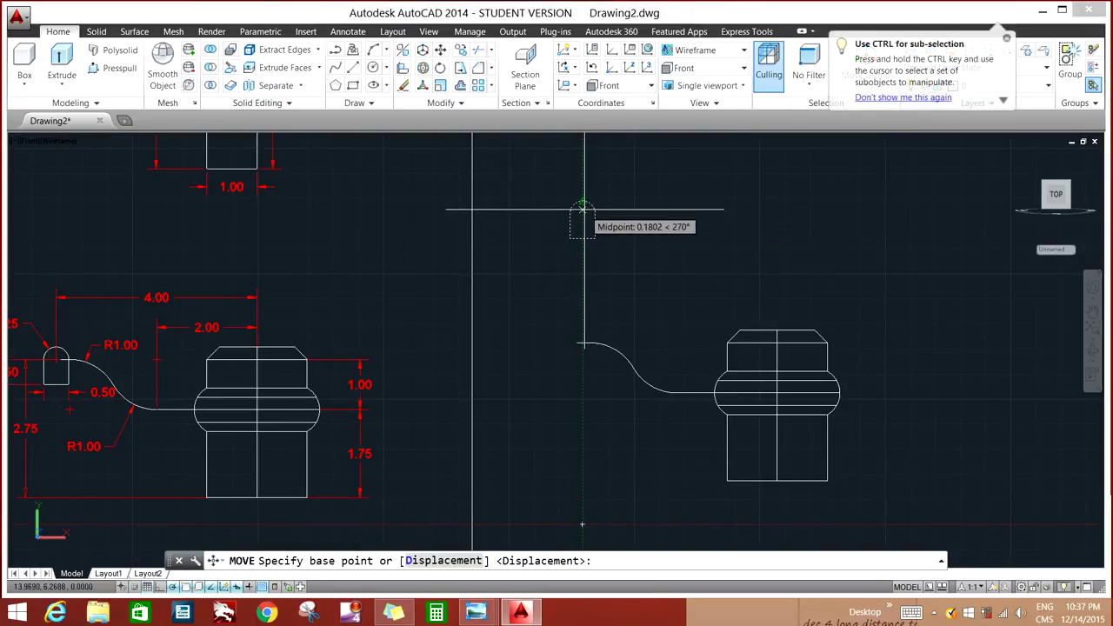
shift+right_click(582, 209)
click(619, 361)
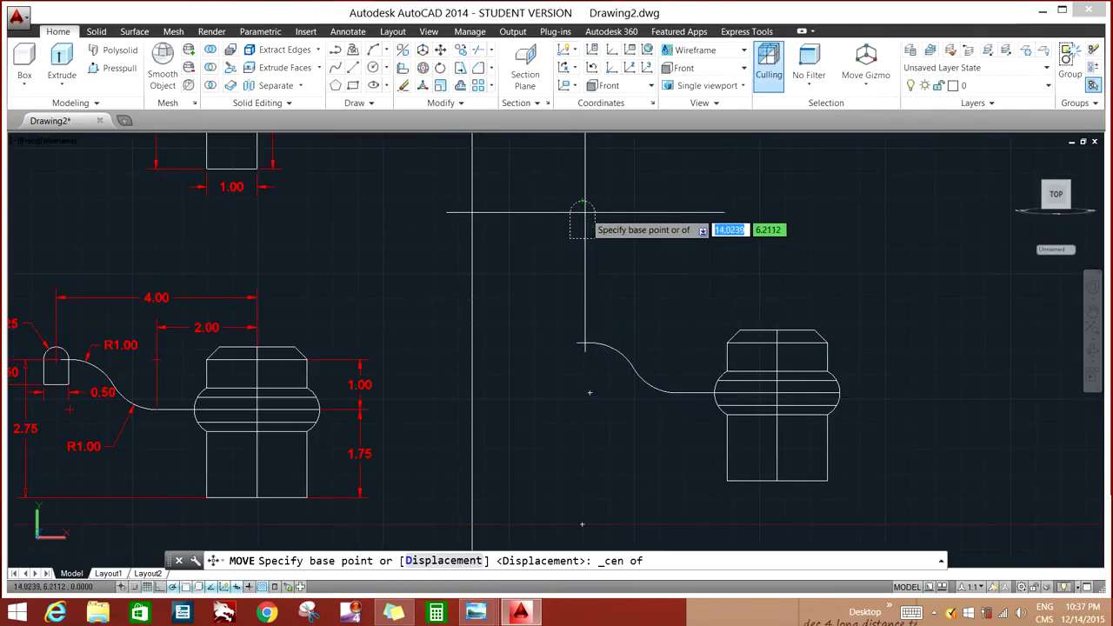
click(587, 210)
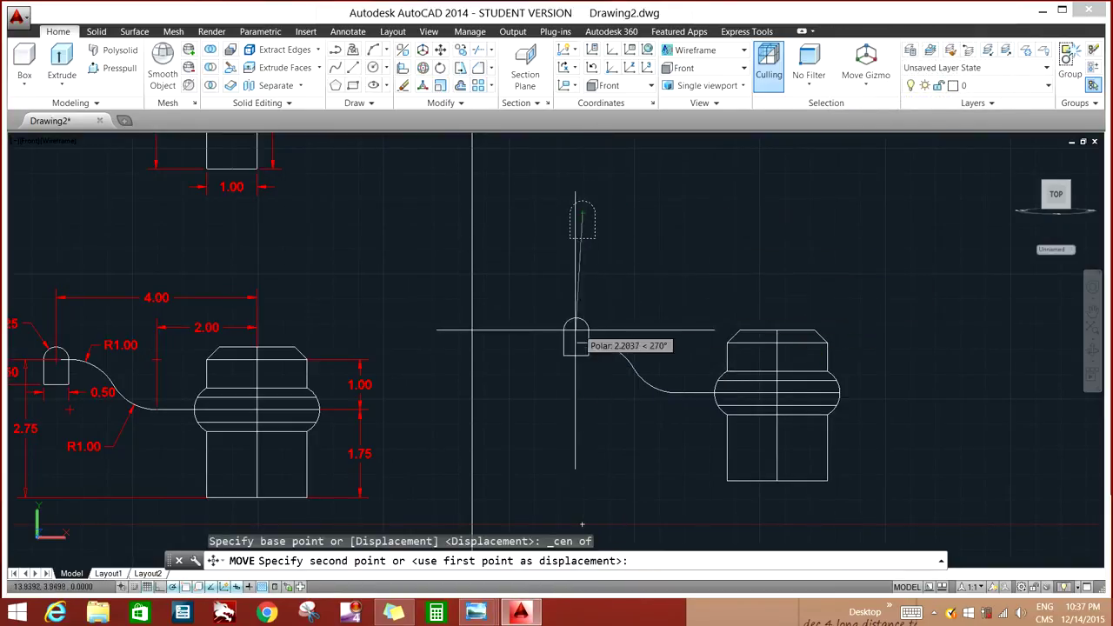
click(577, 341)
scroll(592, 277, down, 2)
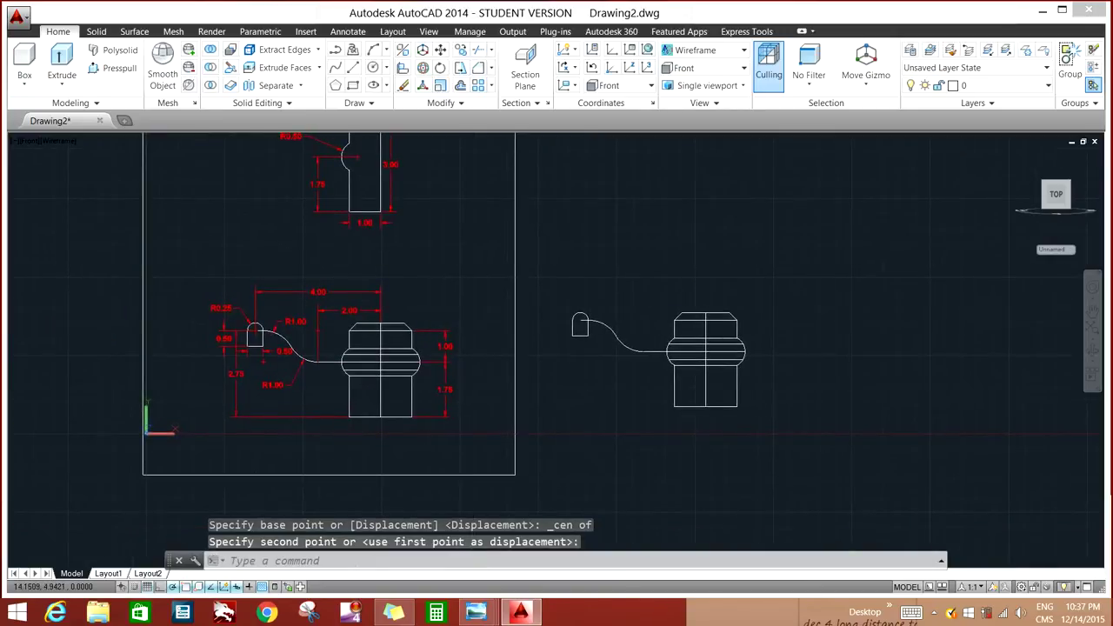
scroll(591, 311, up, 2)
scroll(591, 310, up, 1)
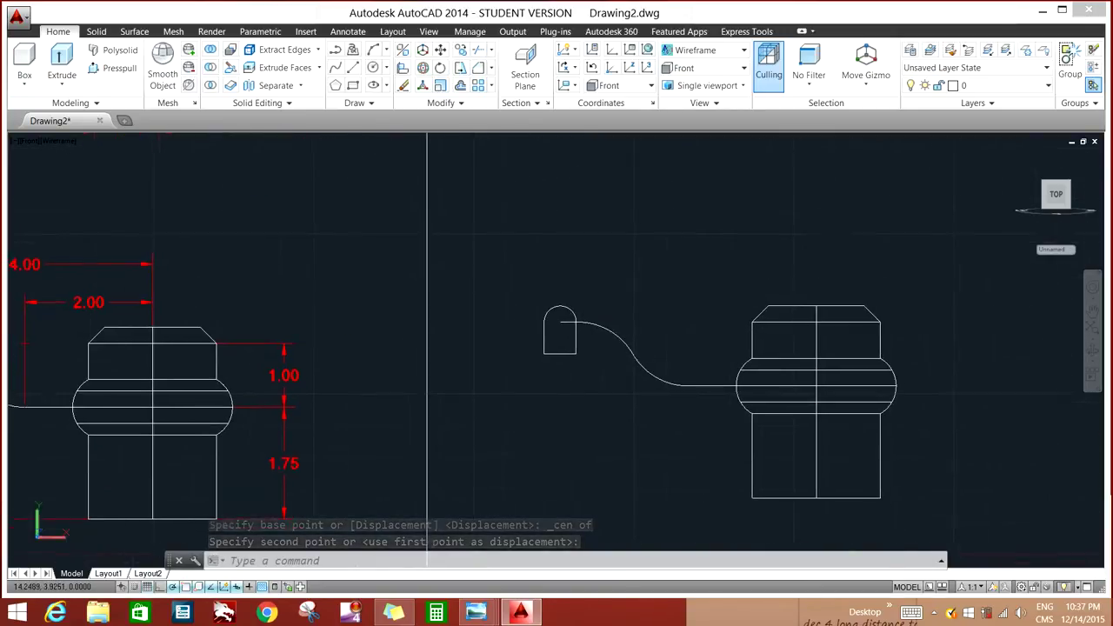
middle_drag(565, 259, 551, 235)
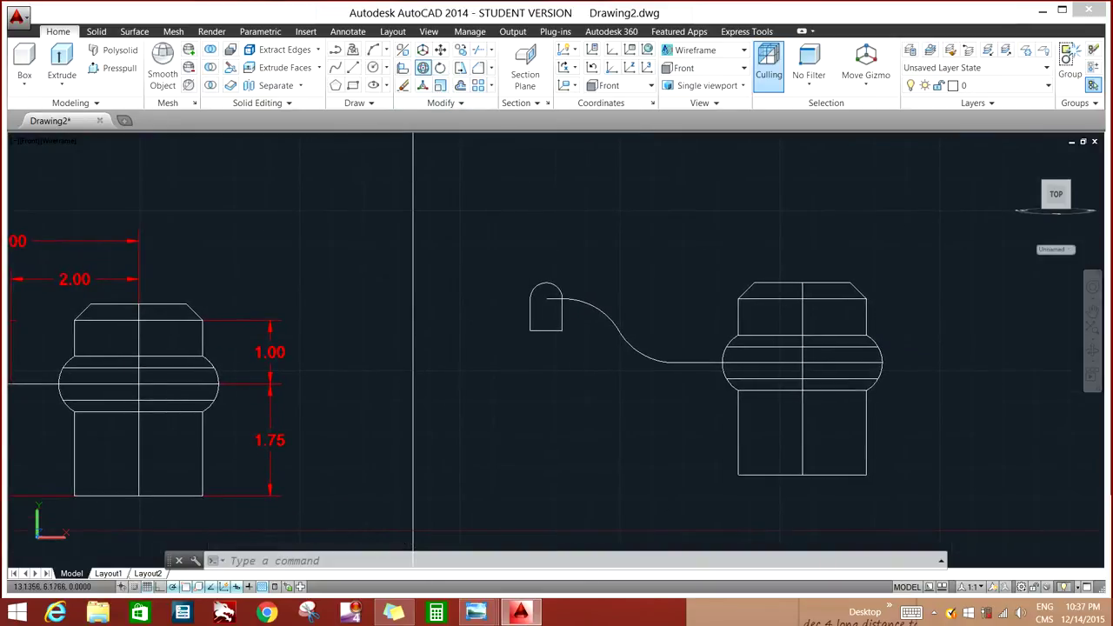
text(3drotate)
key(Return)
Step: Start a 3D rotation of the arch, cancel it, and orbit to an angled view
click(543, 301)
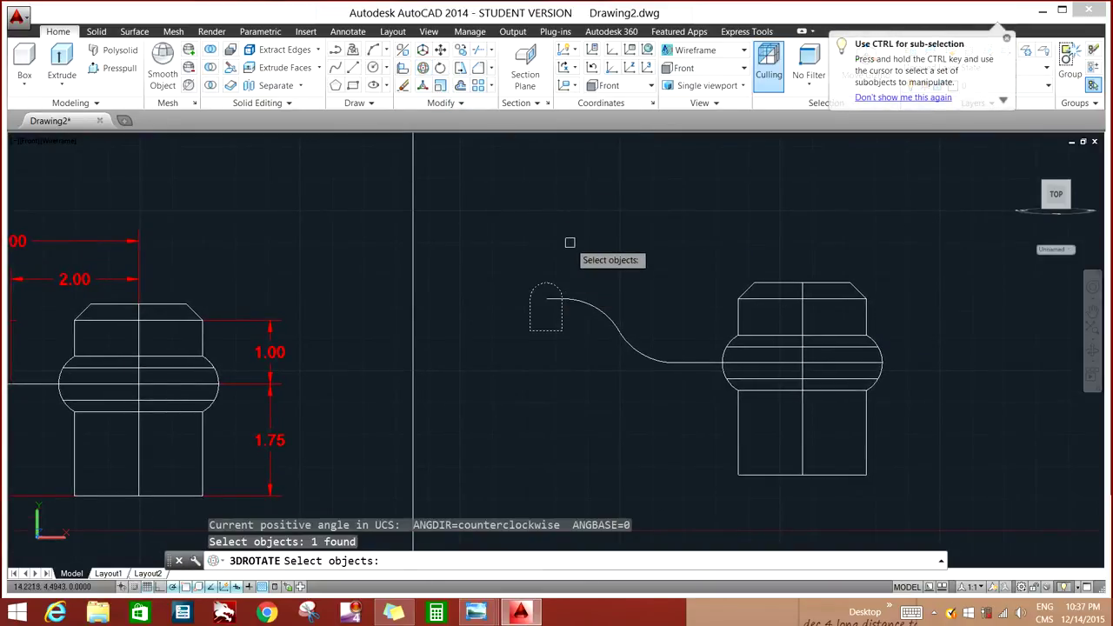
key(Return)
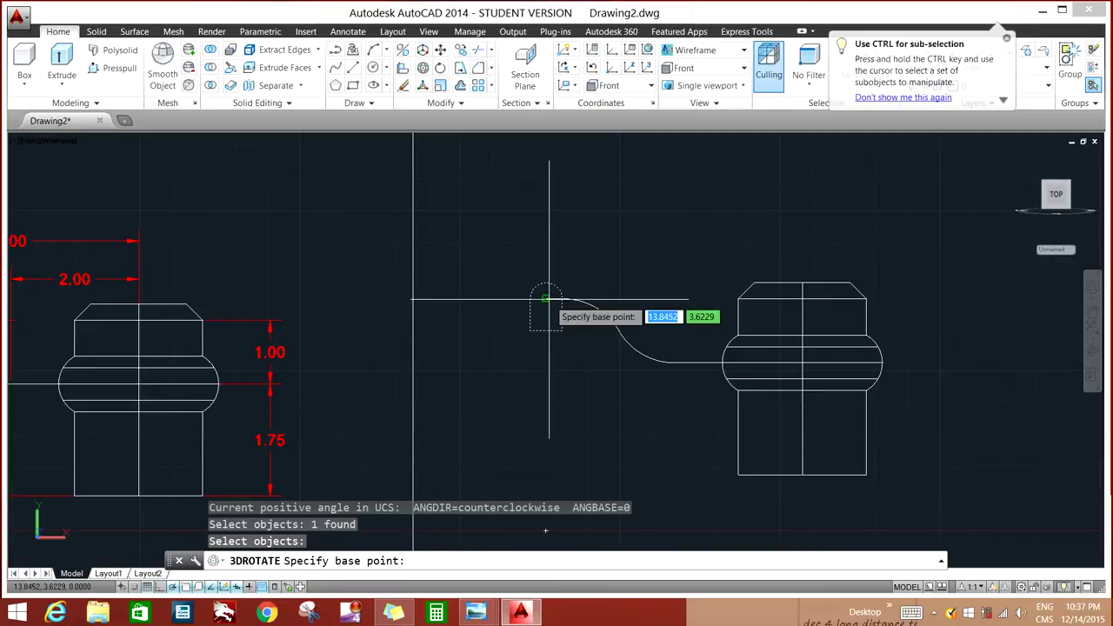
scroll(548, 300, up, 3)
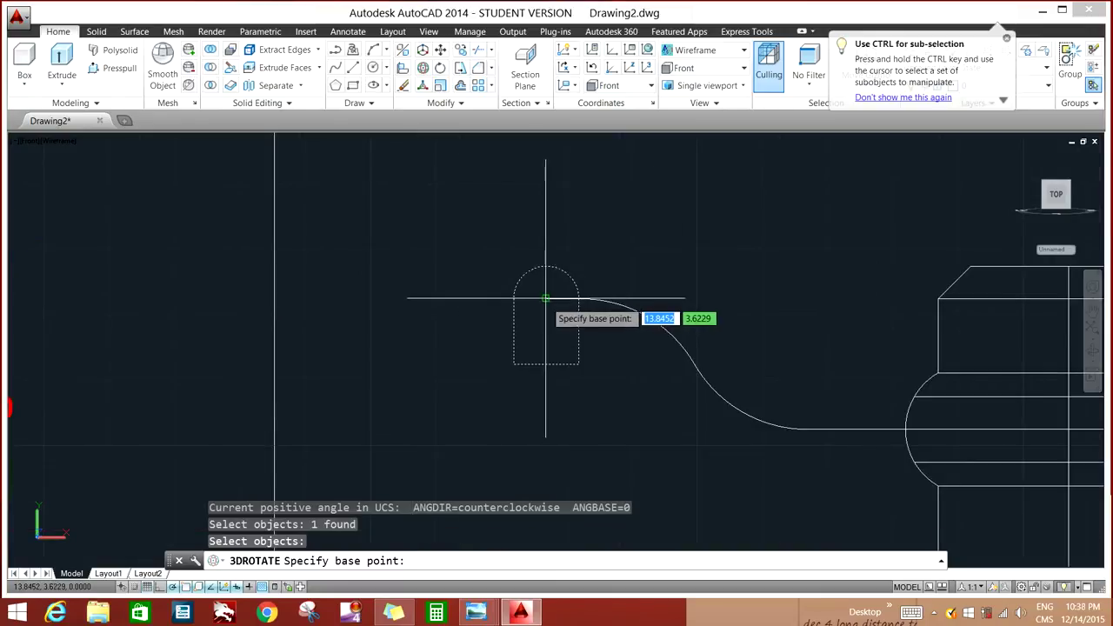
click(545, 299)
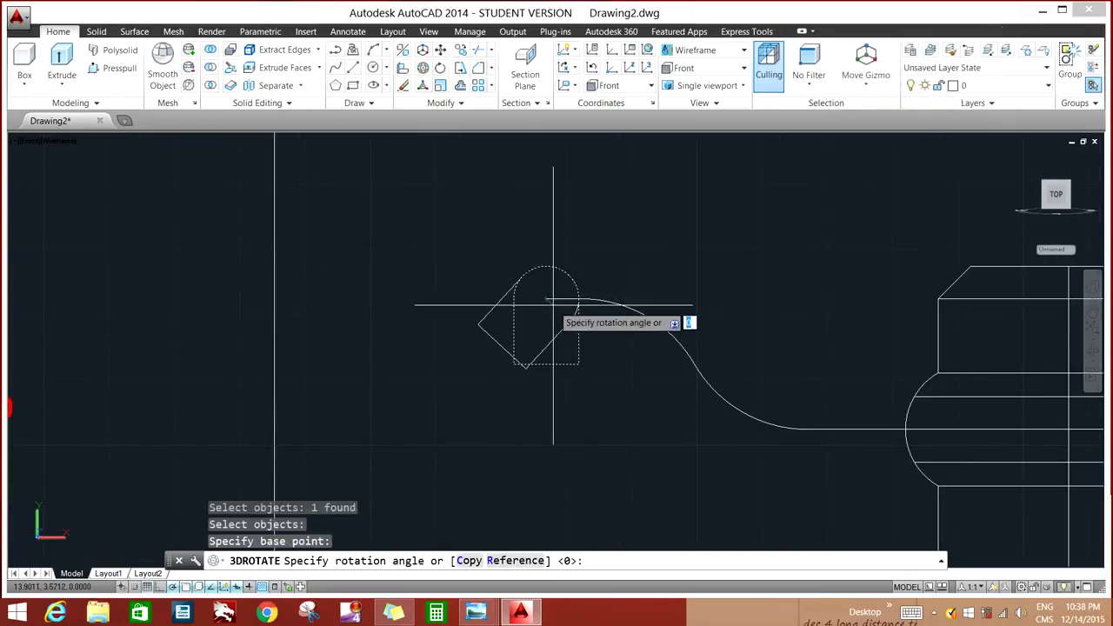
key(Escape)
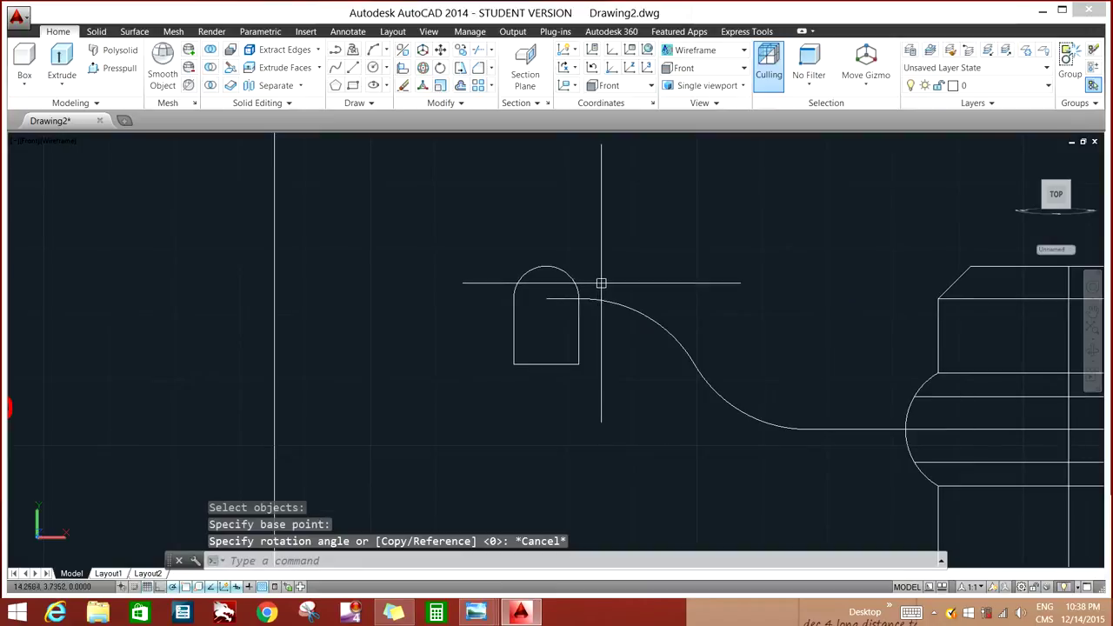
mouse_move(600, 283)
shift+middle_down()
mouse_move(609, 309)
mouse_move(610, 226)
shift+middle_up()
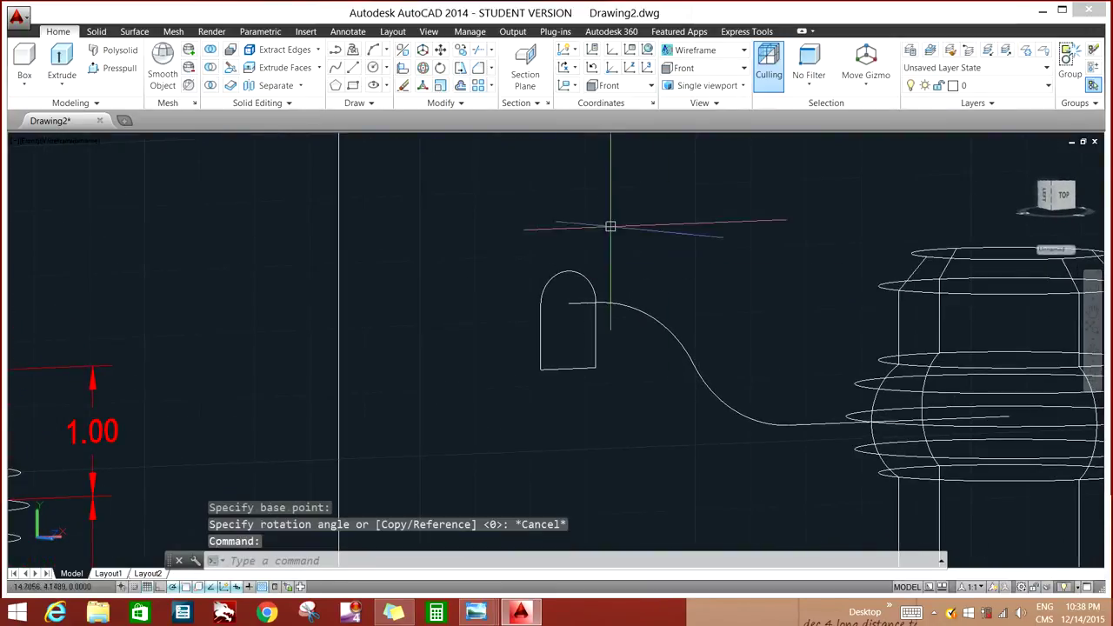
Step: Rotate the arch 90° in 3D about an axis through its top so it stands upright
click(564, 276)
key(Return)
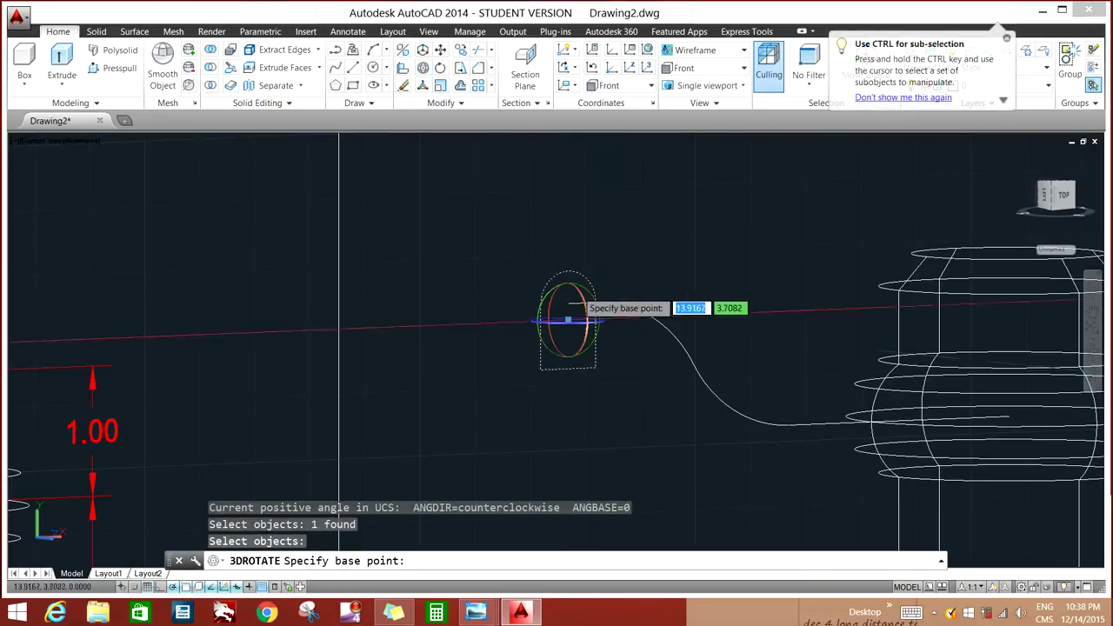
click(566, 321)
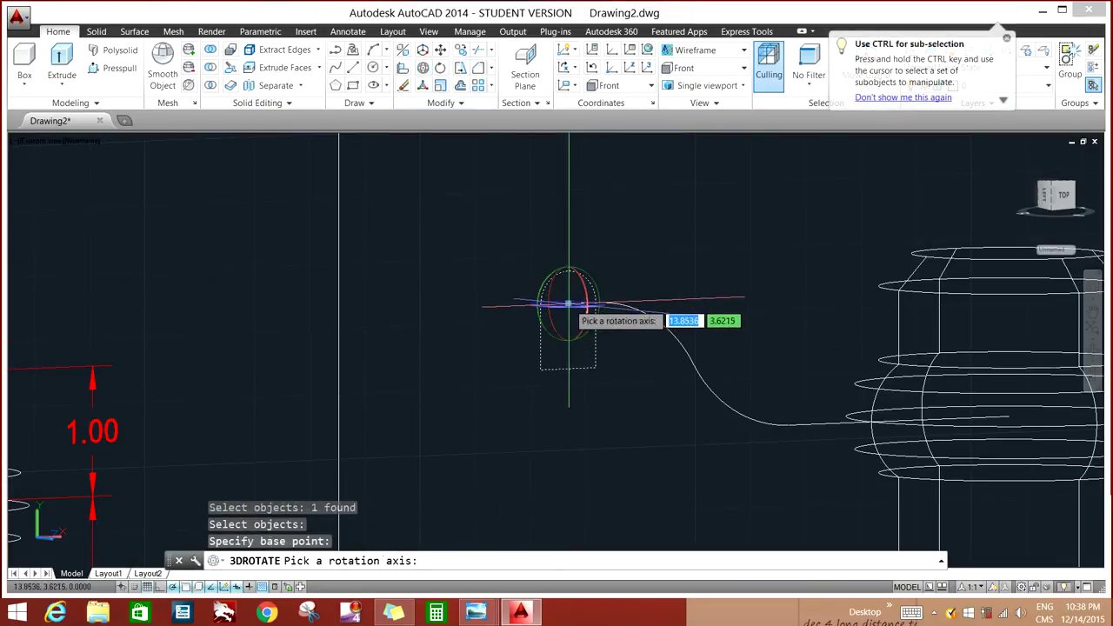
scroll(561, 301, up, 5)
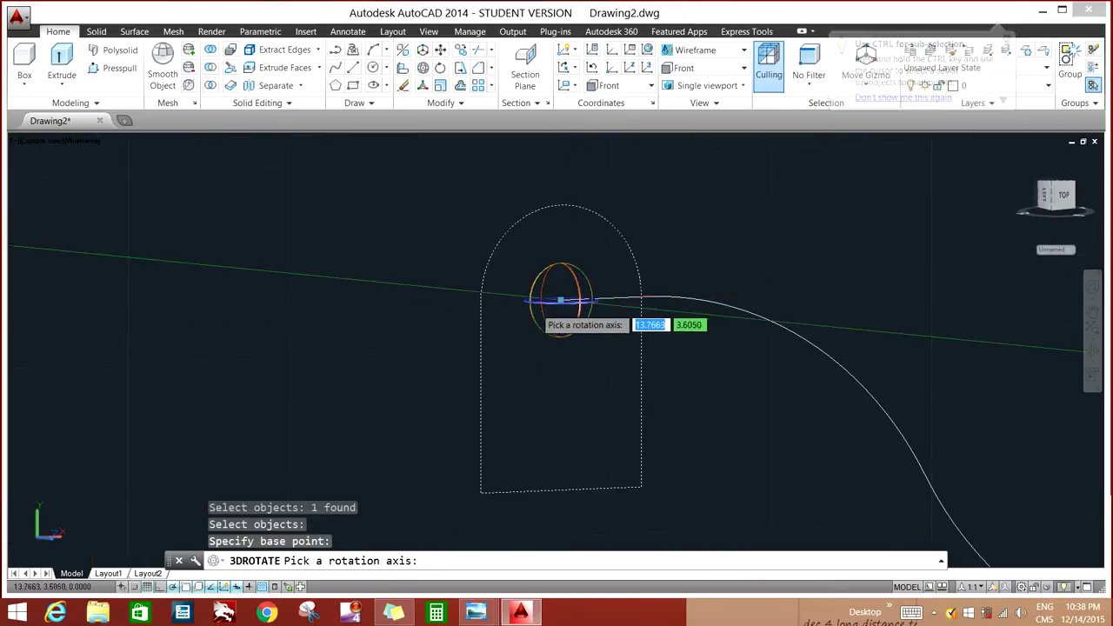
click(561, 301)
text(90)
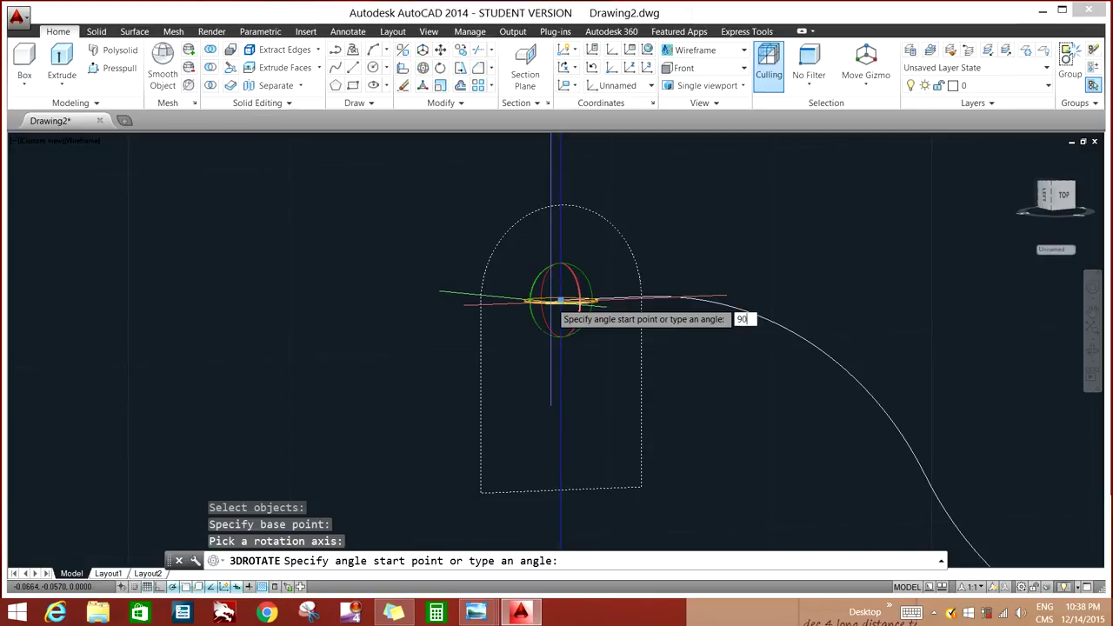
key(Return)
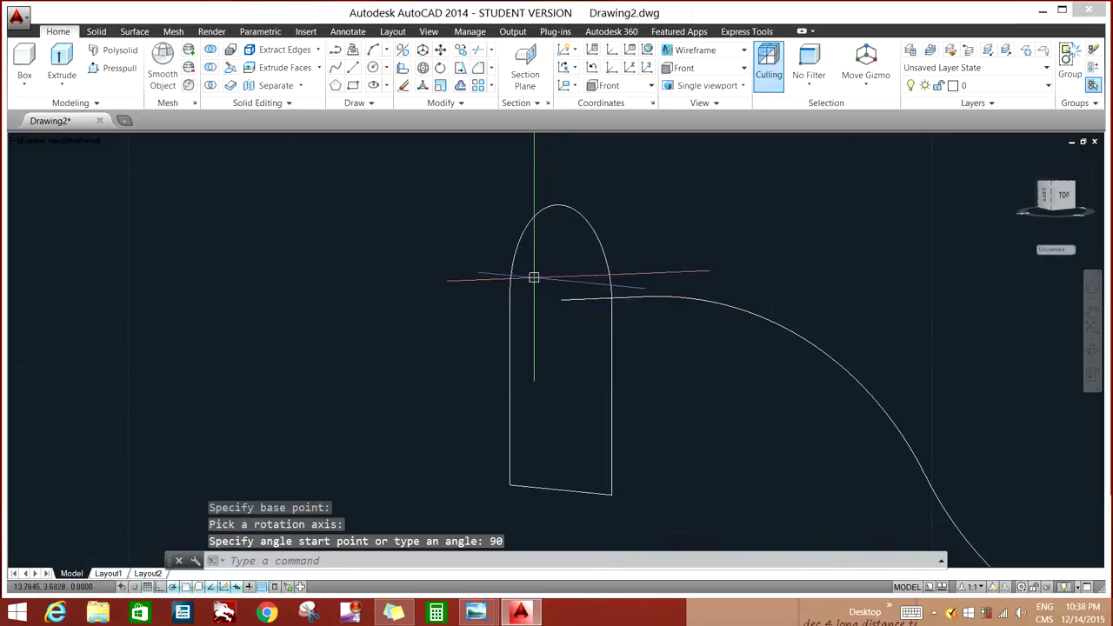
scroll(531, 276, down, 5)
mouse_move(1056, 197)
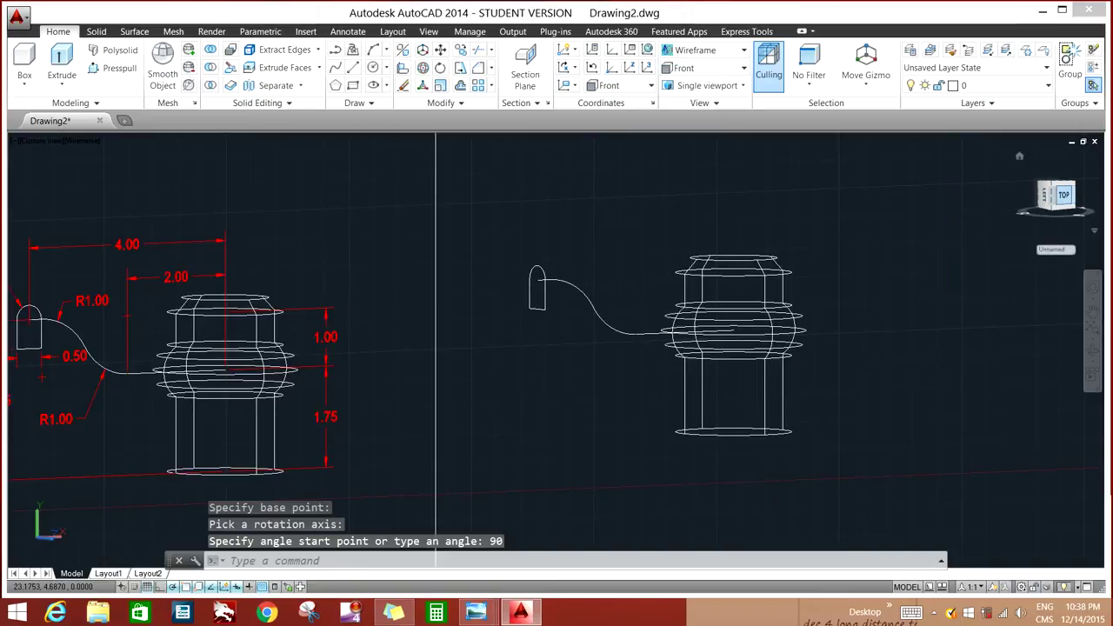
click(1057, 195)
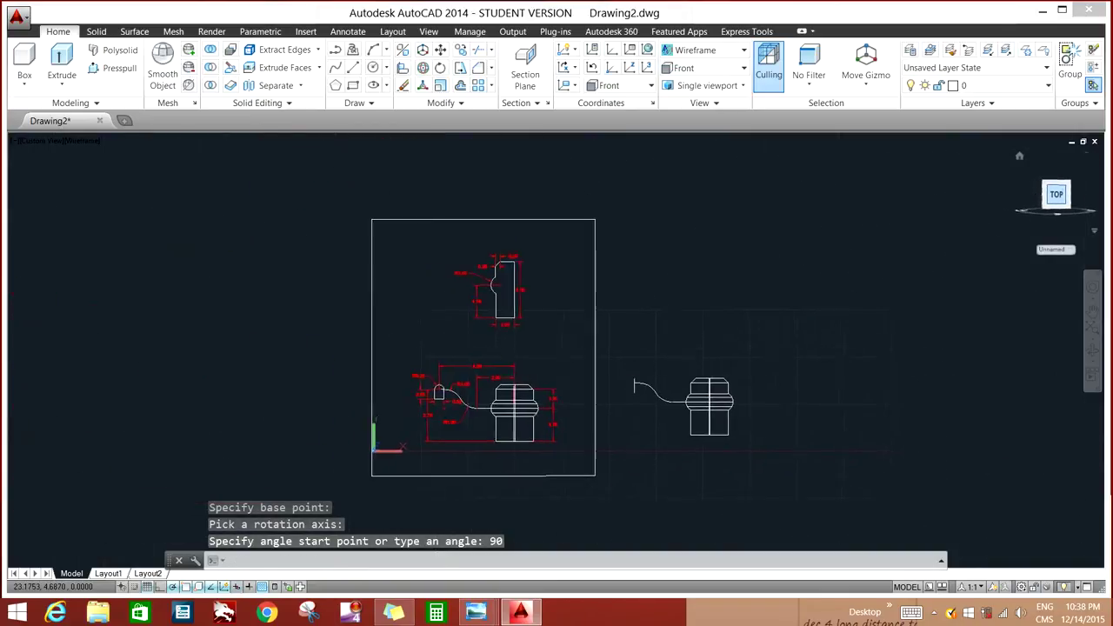
middle_drag(824, 355, 748, 300)
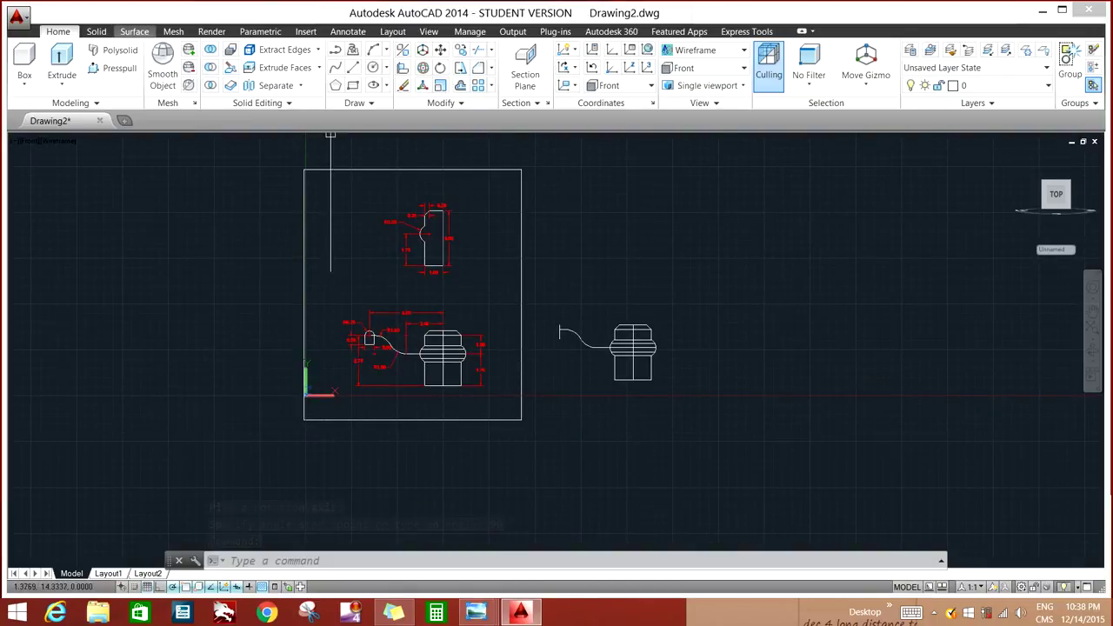
click(96, 31)
click(173, 32)
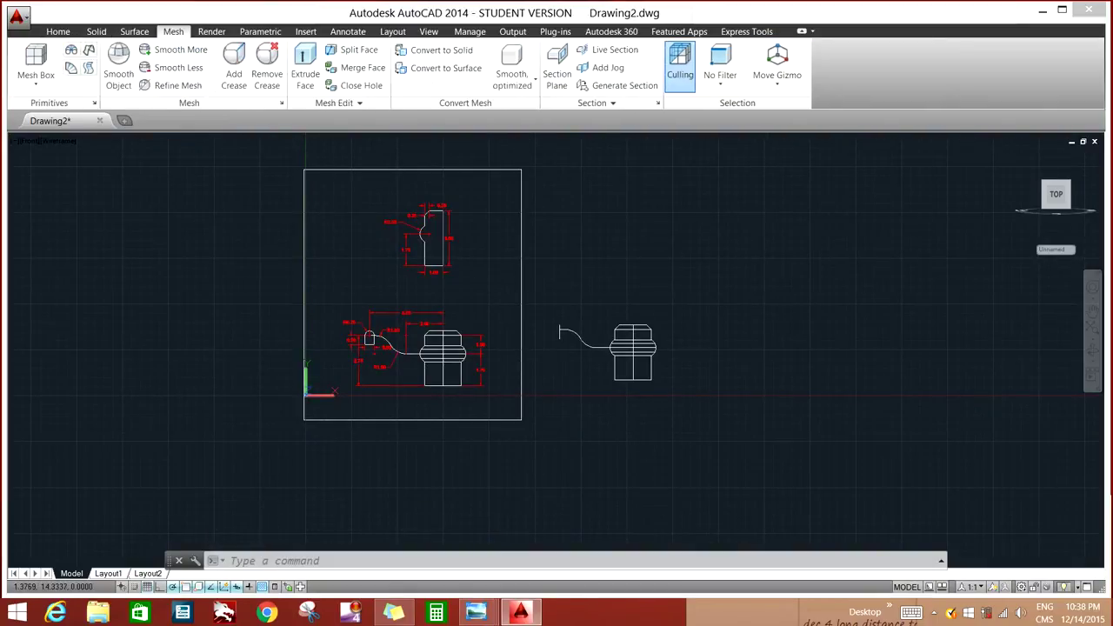
click(96, 32)
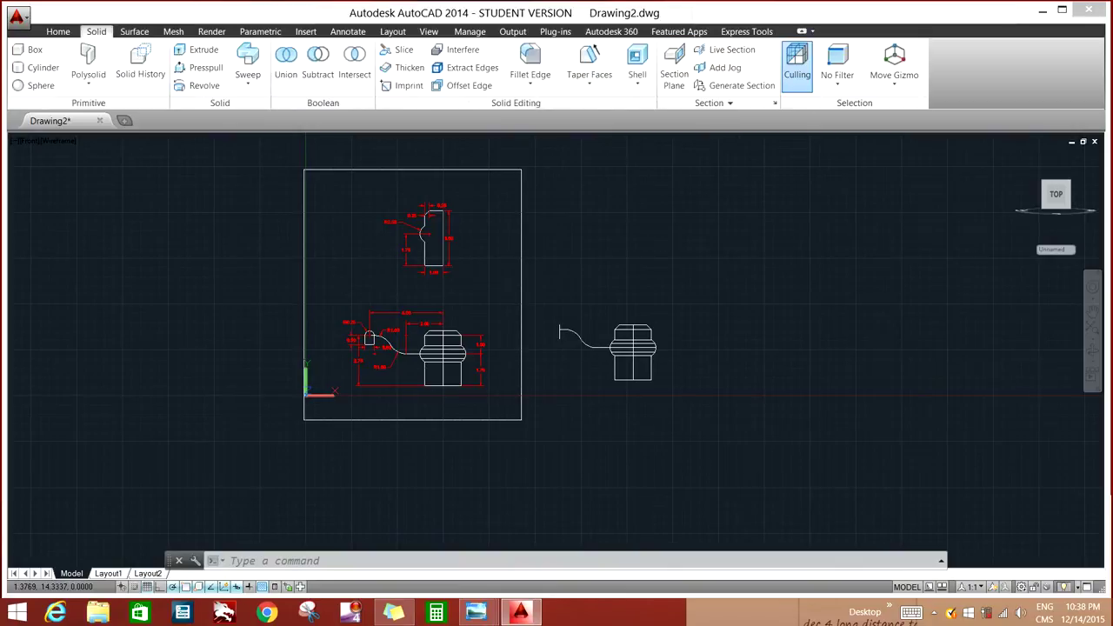
click(59, 31)
scroll(558, 311, up, 5)
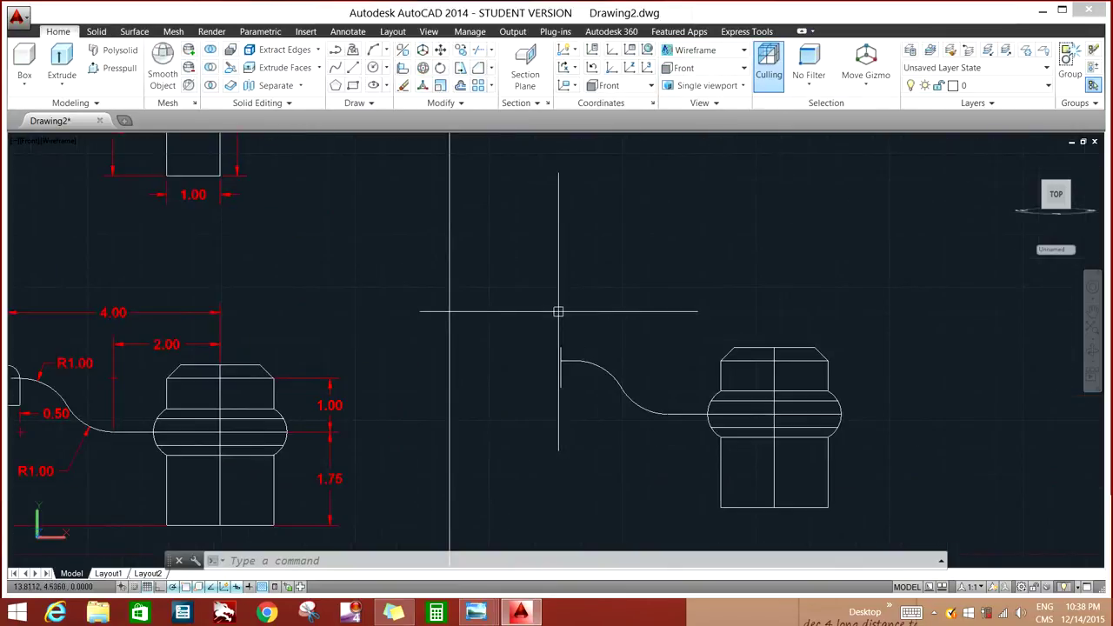
middle_drag(627, 331, 583, 278)
scroll(584, 278, down, 2)
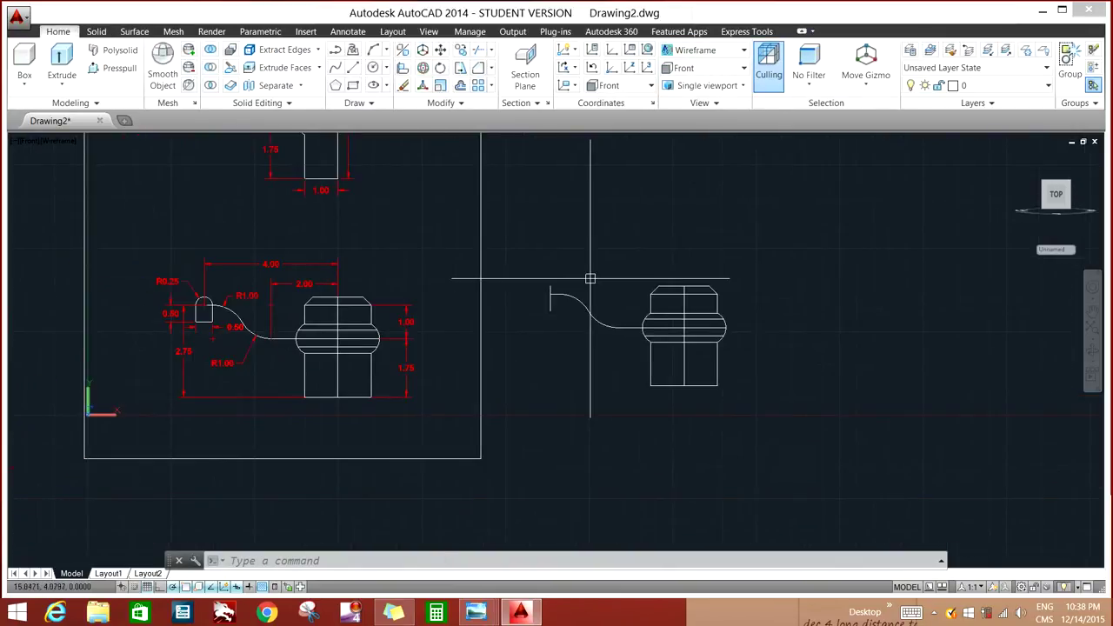
shift+middle_drag(787, 311, 809, 292)
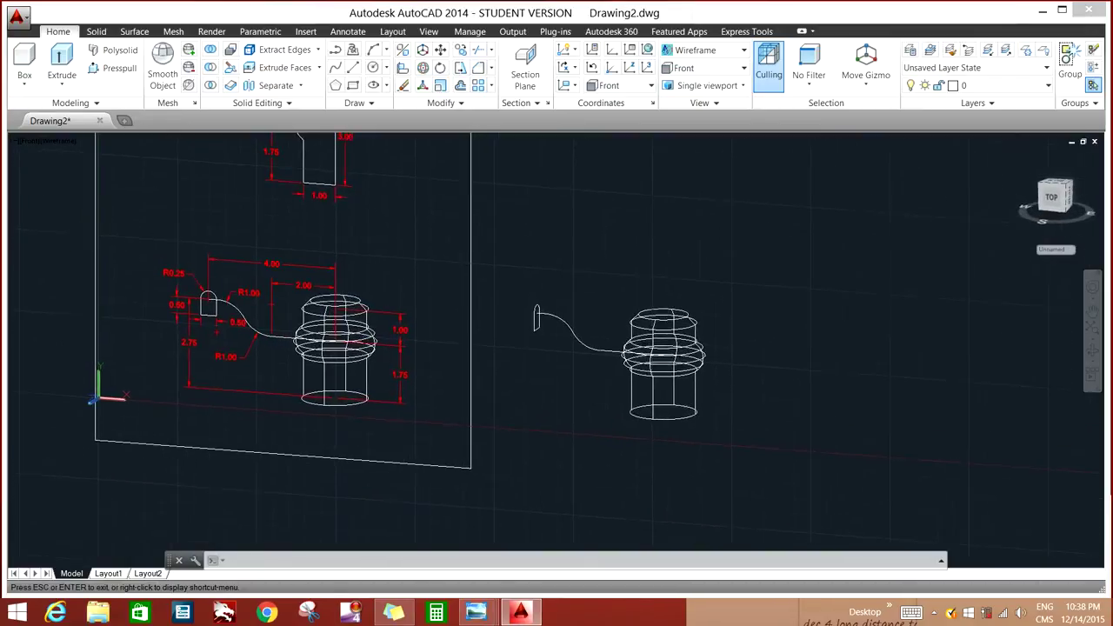
scroll(589, 343, up, 2)
scroll(579, 343, up, 2)
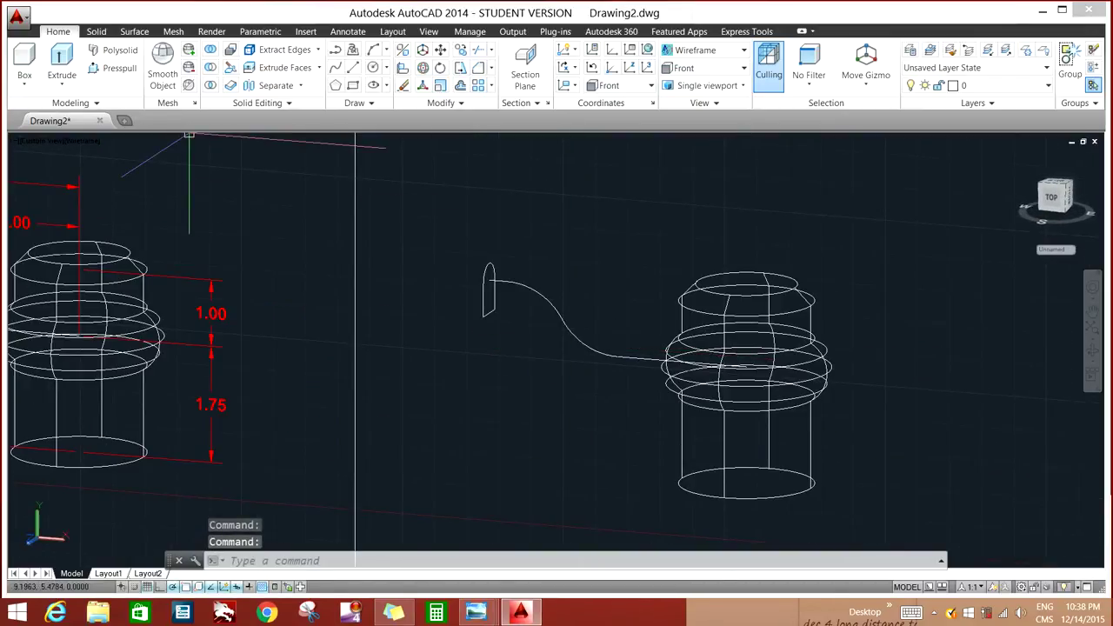
Step: Try a Sweep with the end profile, then undo the partial sweep
click(97, 31)
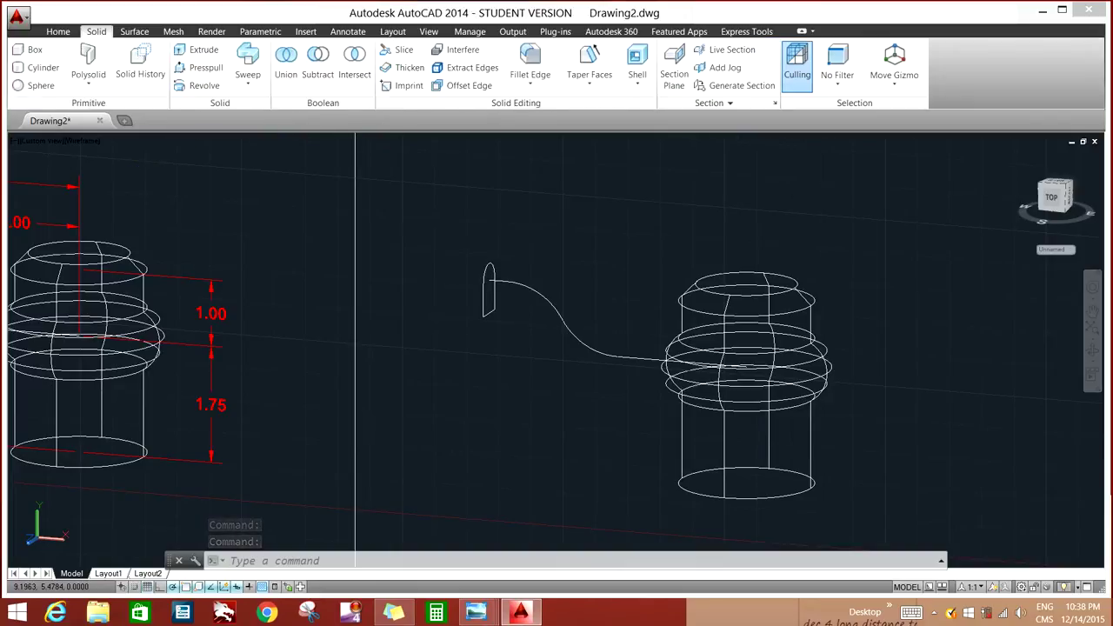
click(248, 53)
click(490, 300)
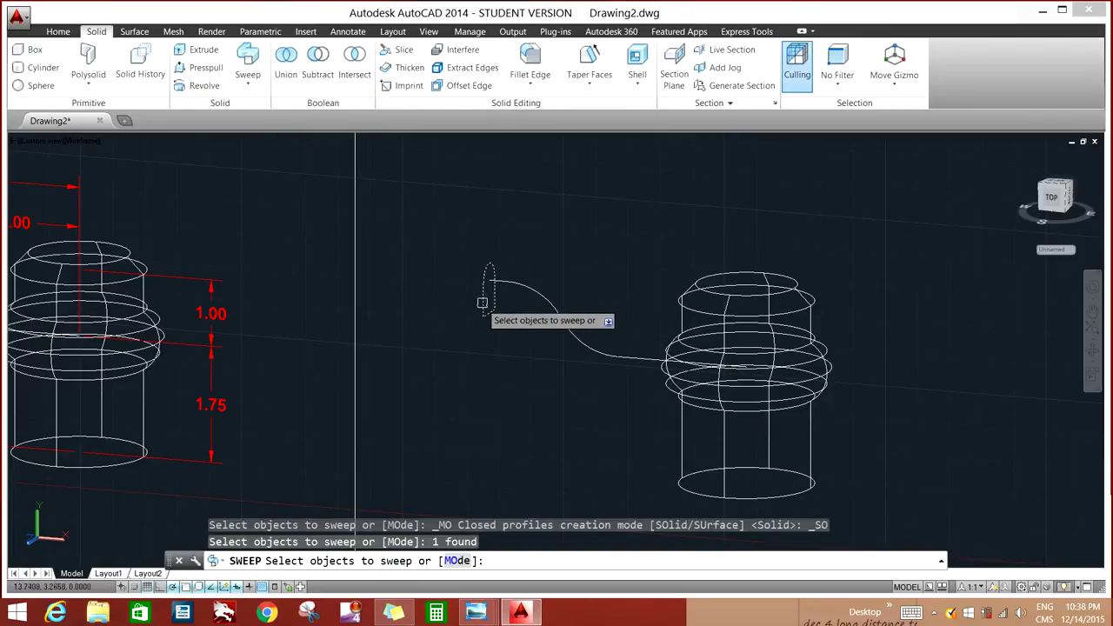
right_click(539, 236)
click(557, 242)
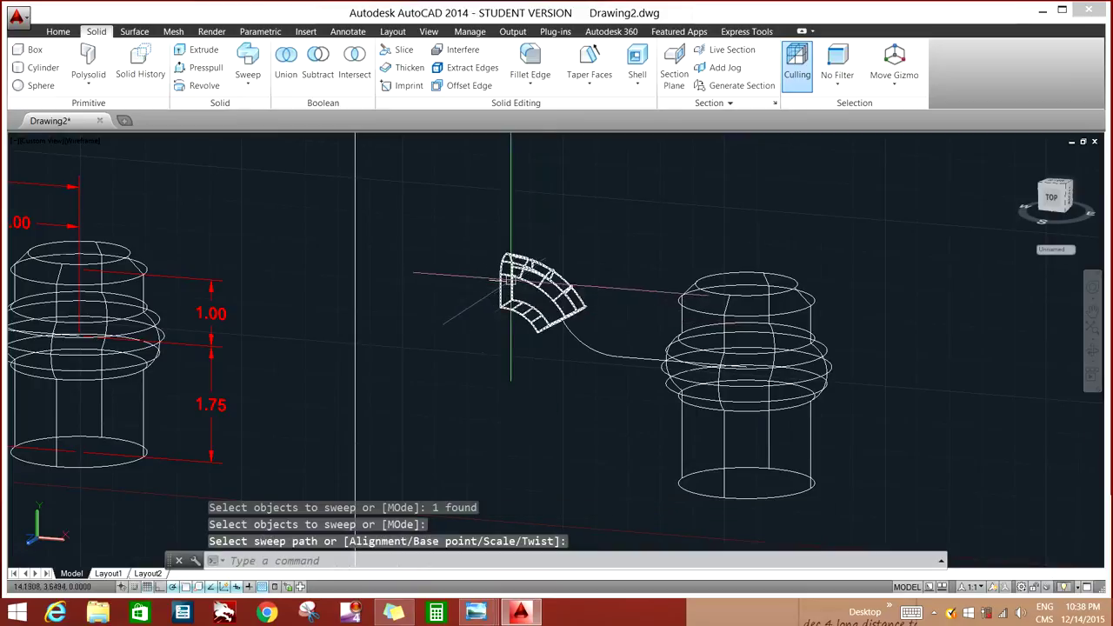
key(ctrl+z)
text(J)
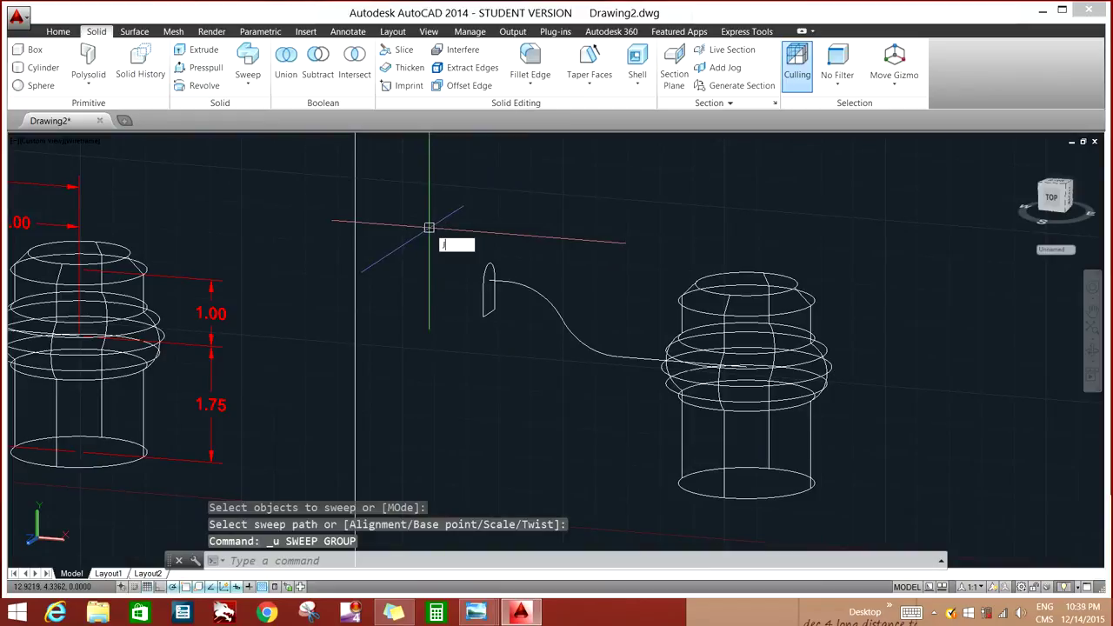
Step: Join the S-curve's three arcs and straight piece into one polyline, then deselect
key(Return)
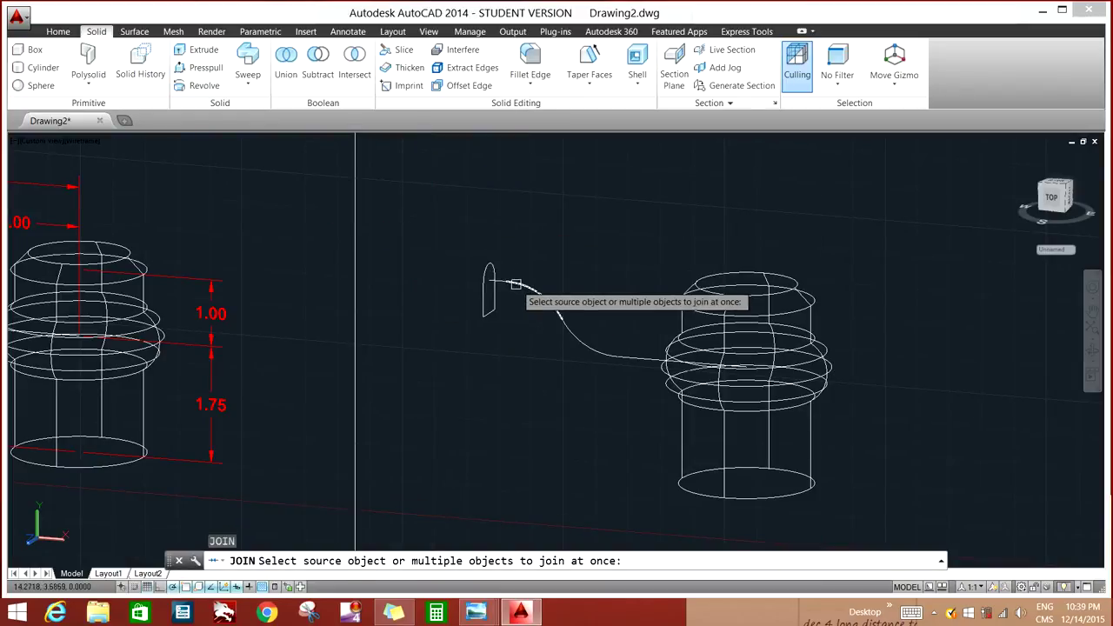
click(502, 283)
click(522, 289)
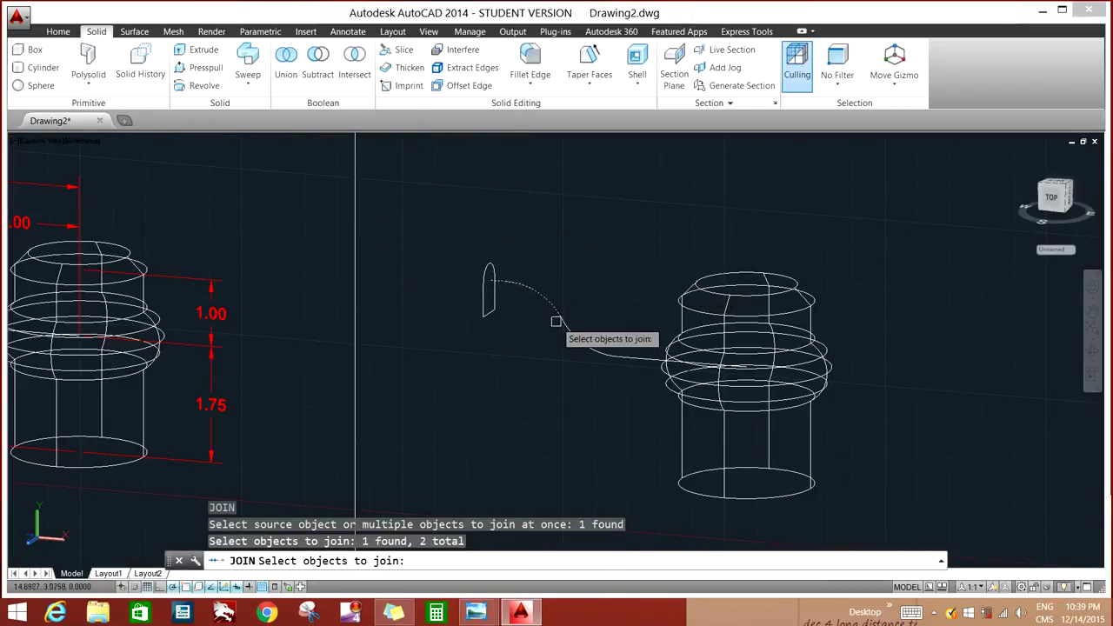
click(565, 324)
click(609, 351)
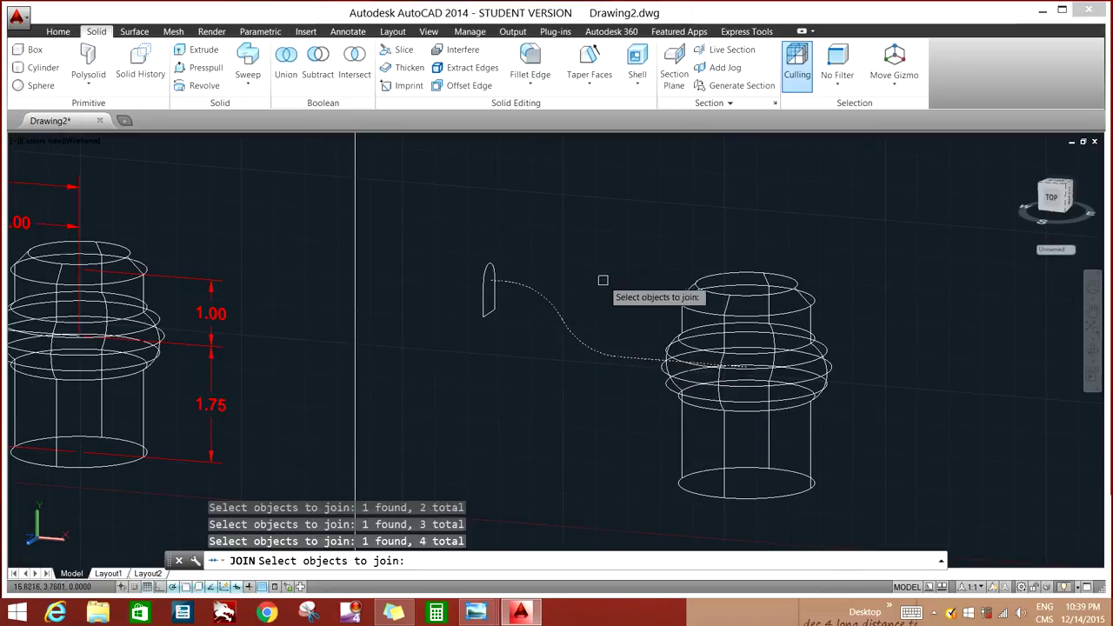
key(Return)
click(548, 300)
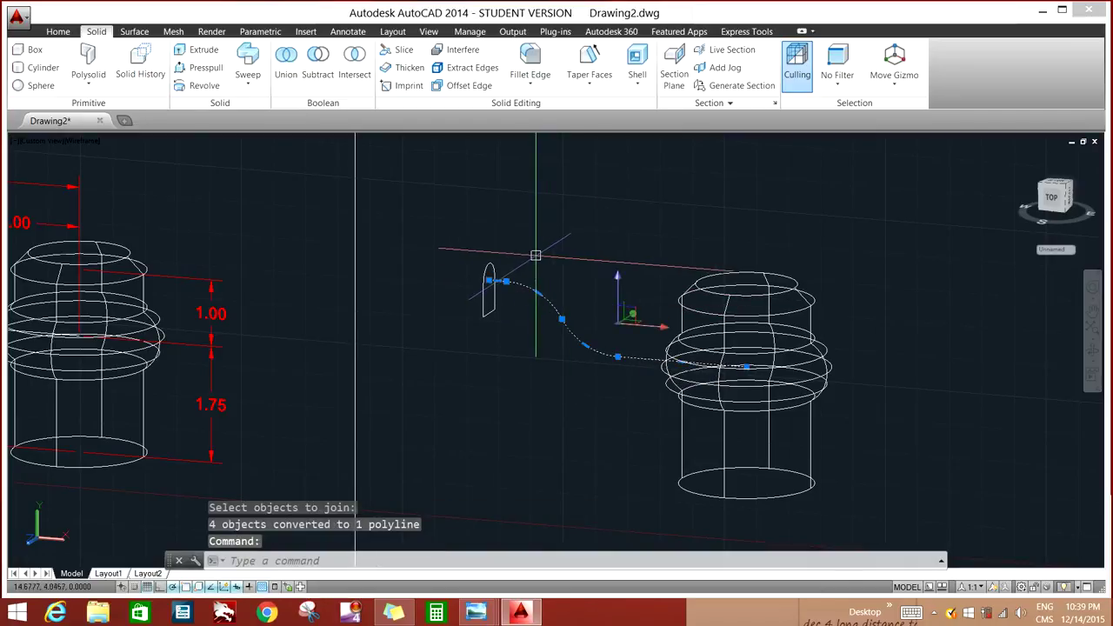
key(Escape)
Step: Sweep the end profile along the joined S-curve polyline into a solid arm
click(247, 61)
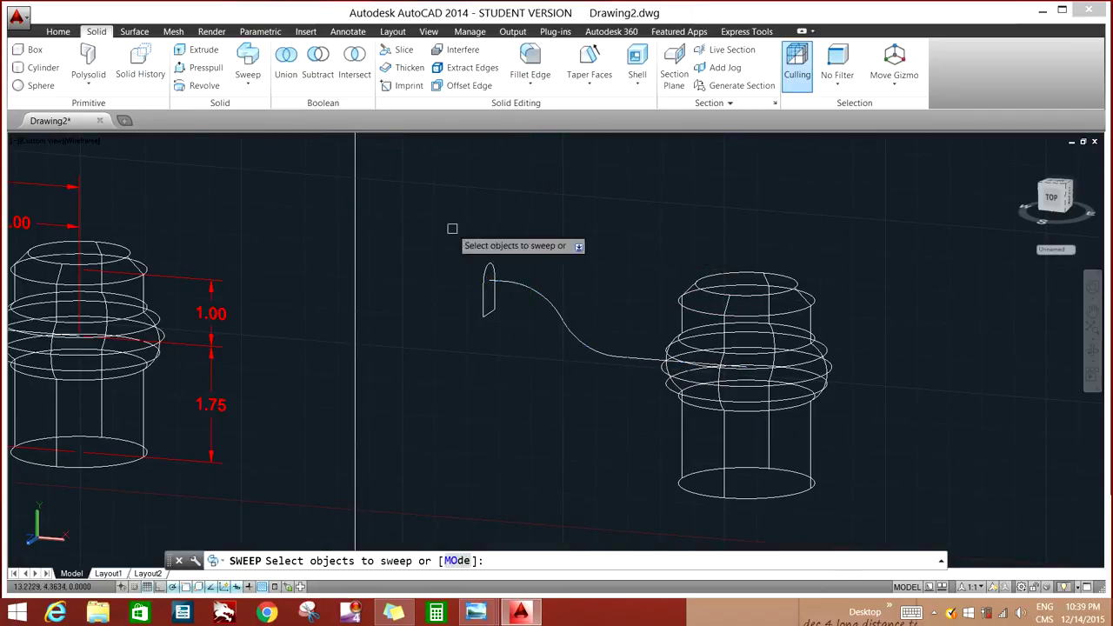
click(489, 271)
right_click(515, 223)
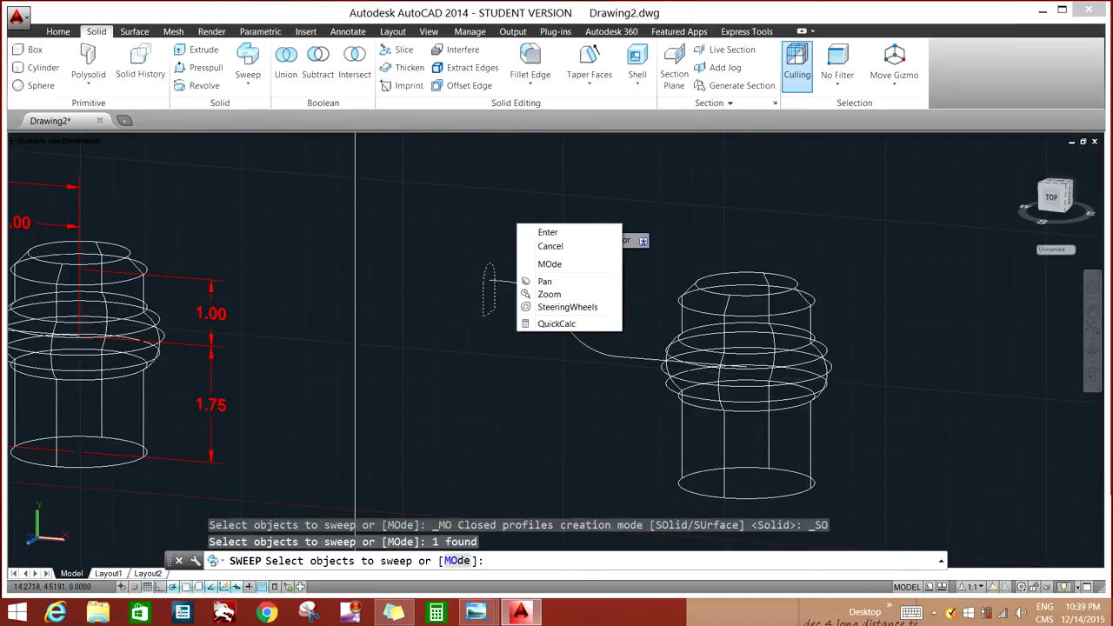
click(527, 230)
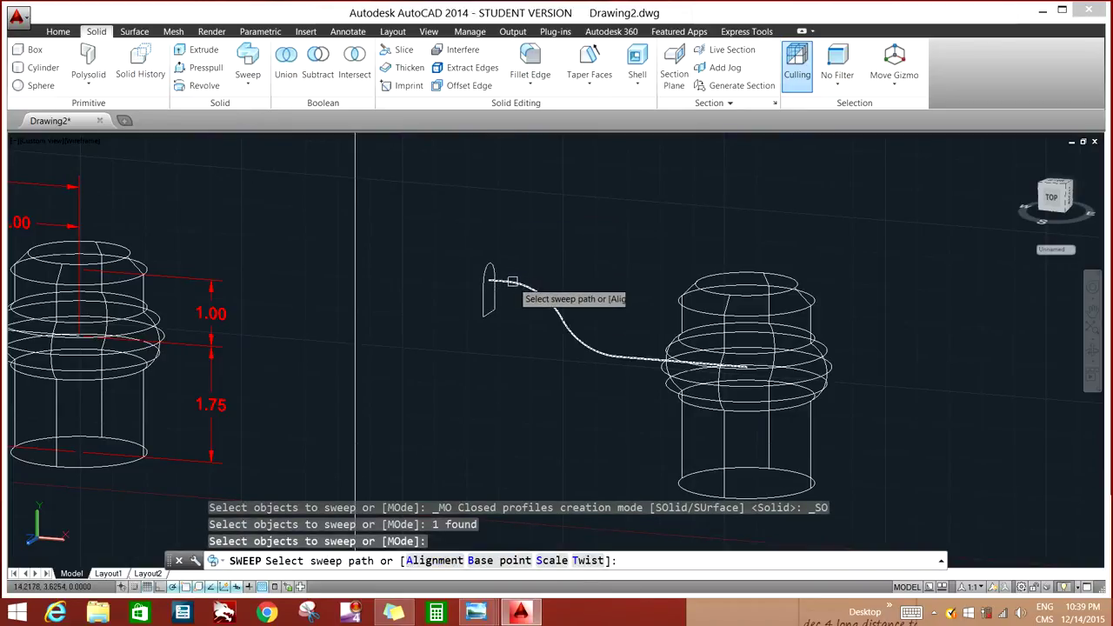
click(512, 279)
scroll(475, 237, down, 2)
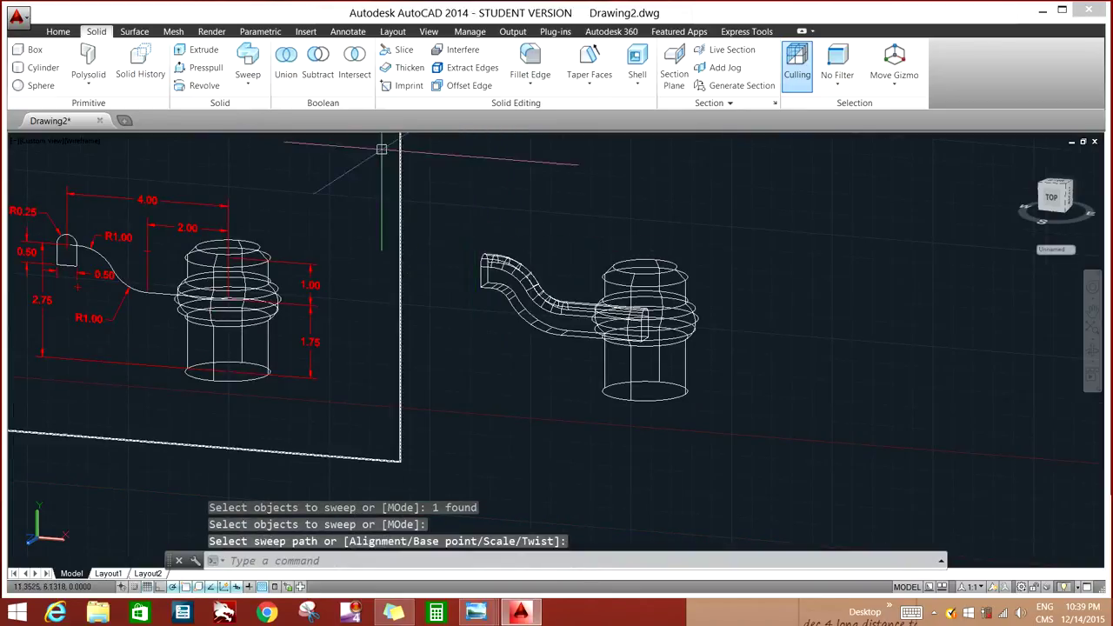
Step: Switch the visual style to Shaded and orbit around the part
click(429, 32)
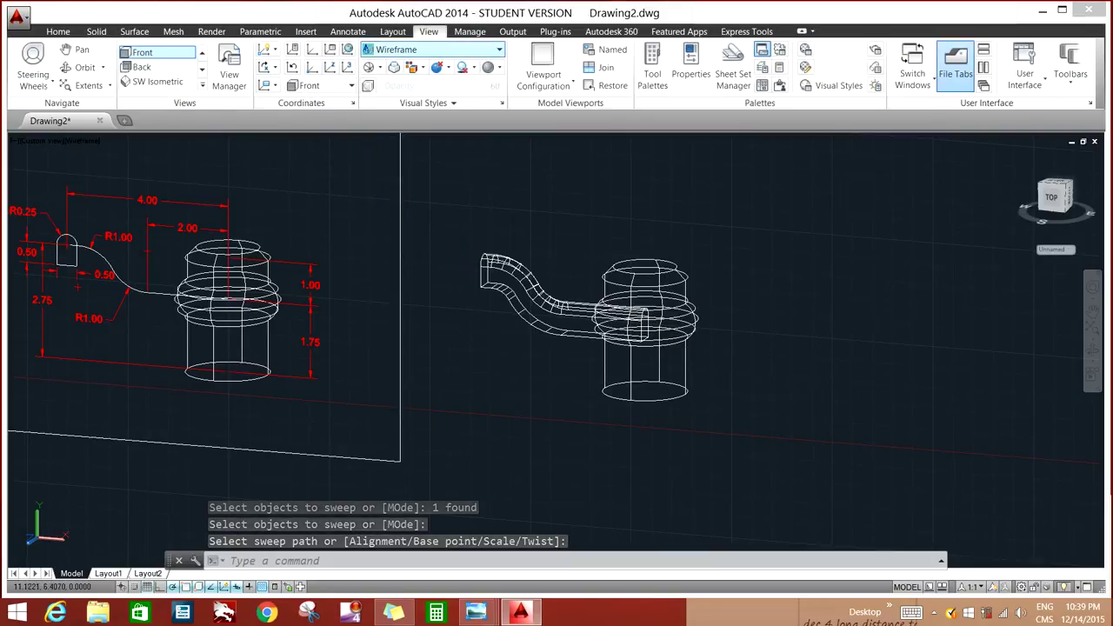
click(435, 49)
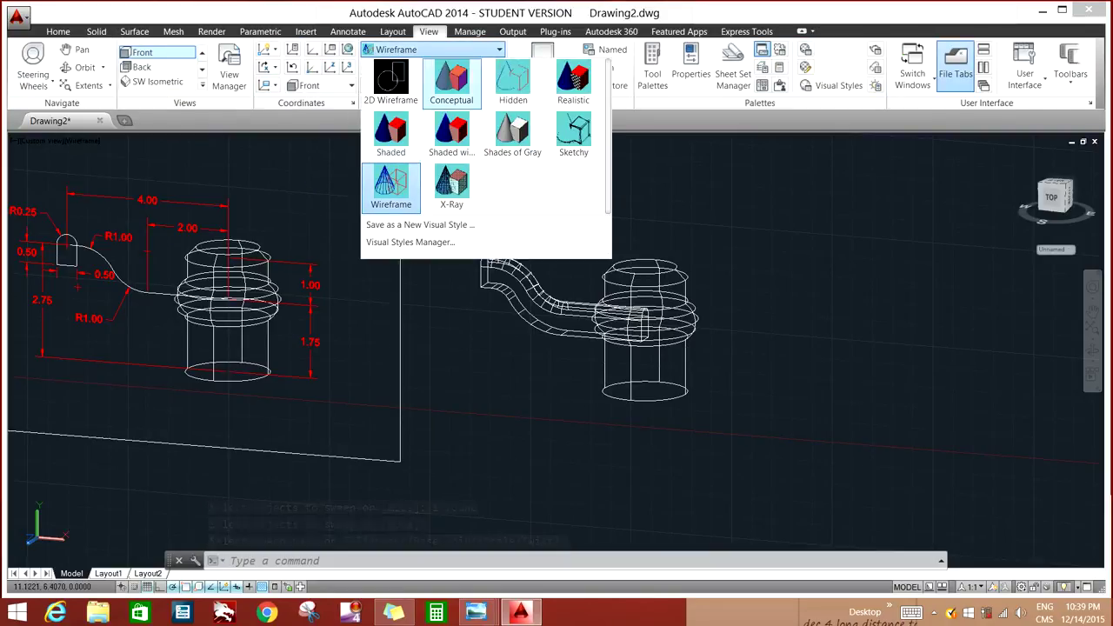
click(390, 130)
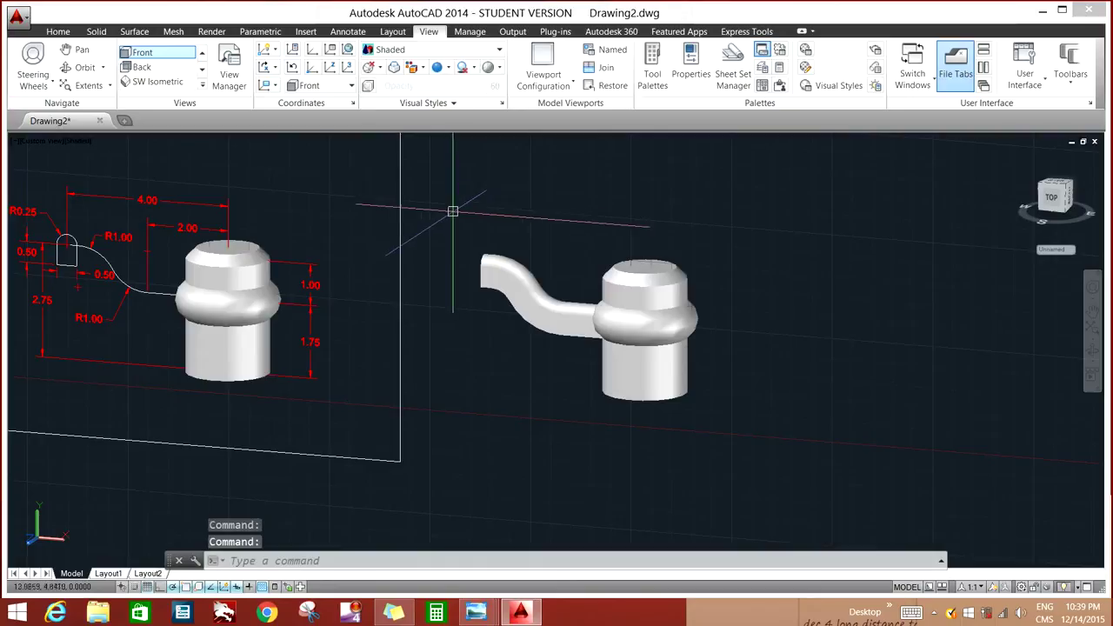
scroll(453, 216, down, 2)
mouse_move(450, 221)
shift+middle_down()
mouse_move(461, 195)
mouse_move(487, 198)
shift+middle_up()
scroll(500, 198, up, 3)
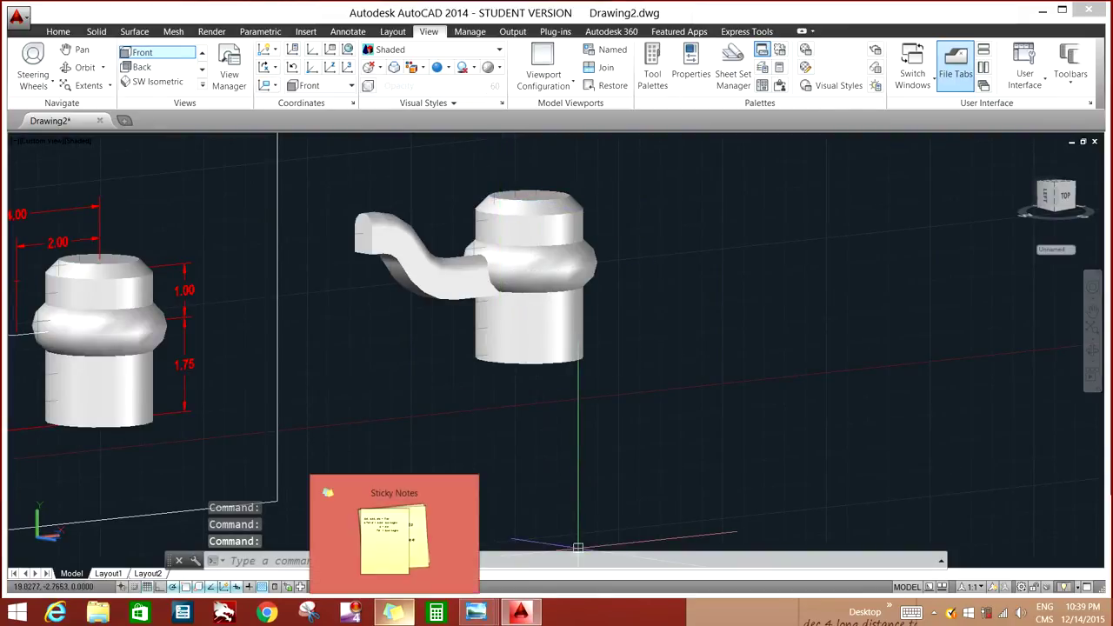
click(393, 612)
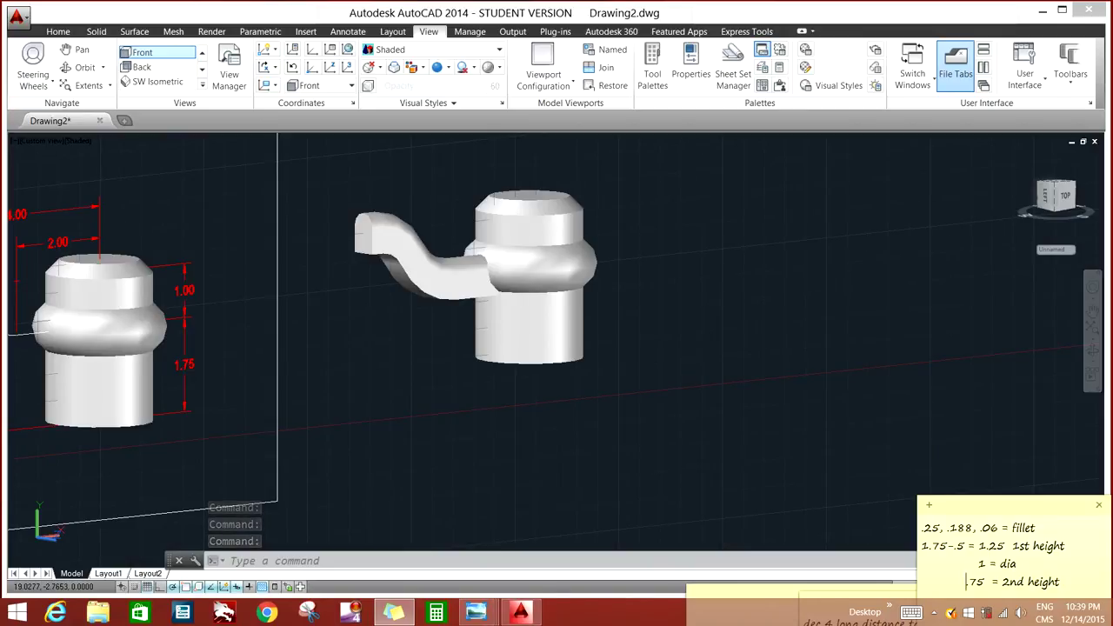
click(687, 348)
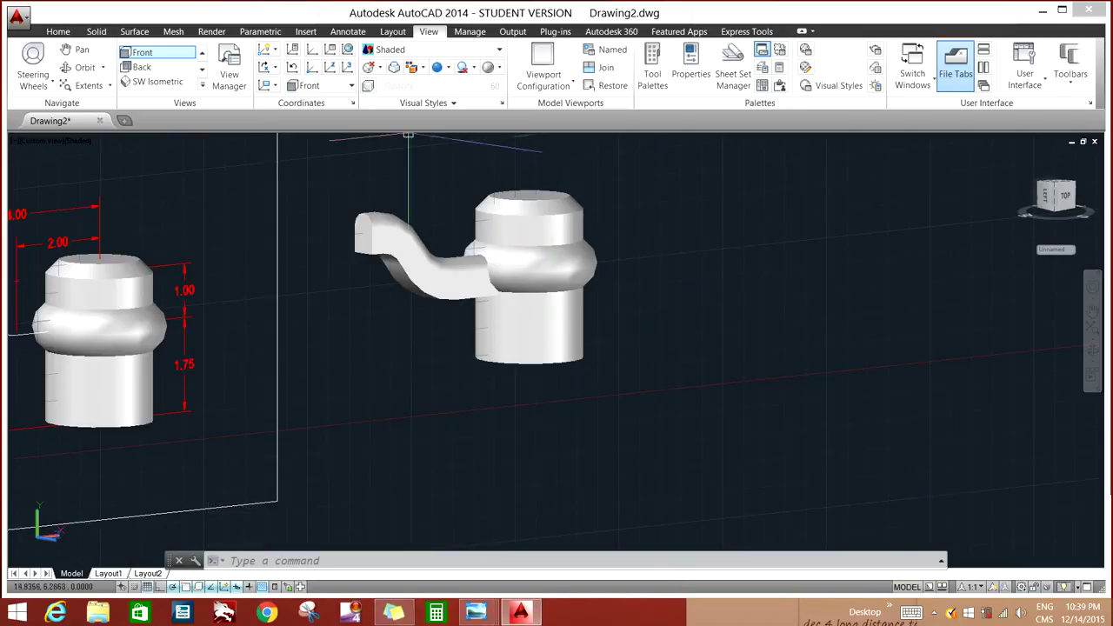
click(58, 31)
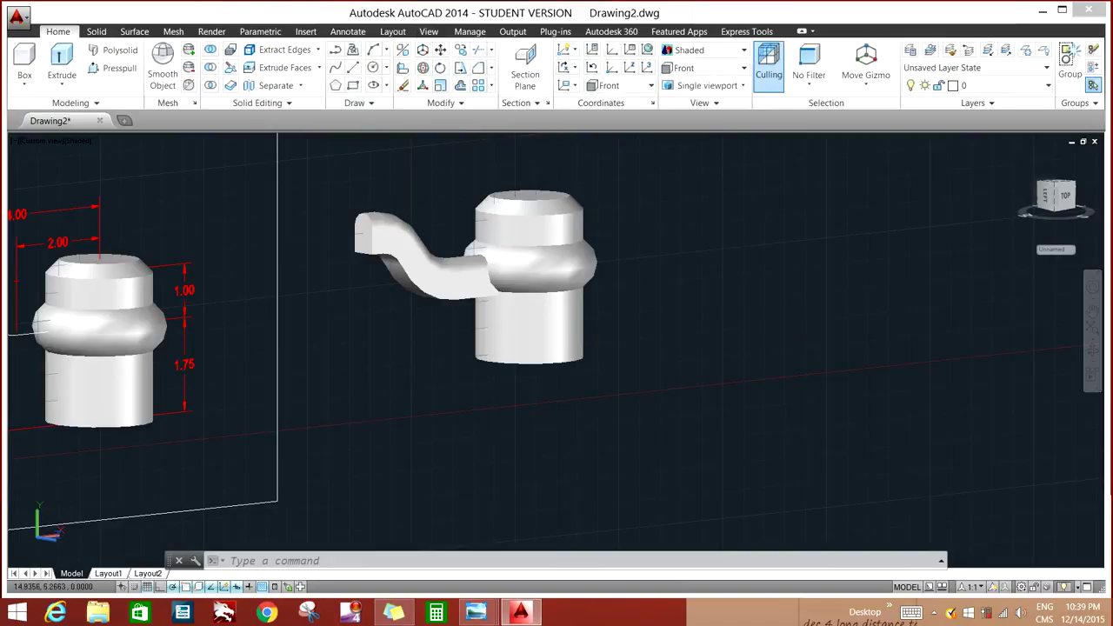
click(97, 31)
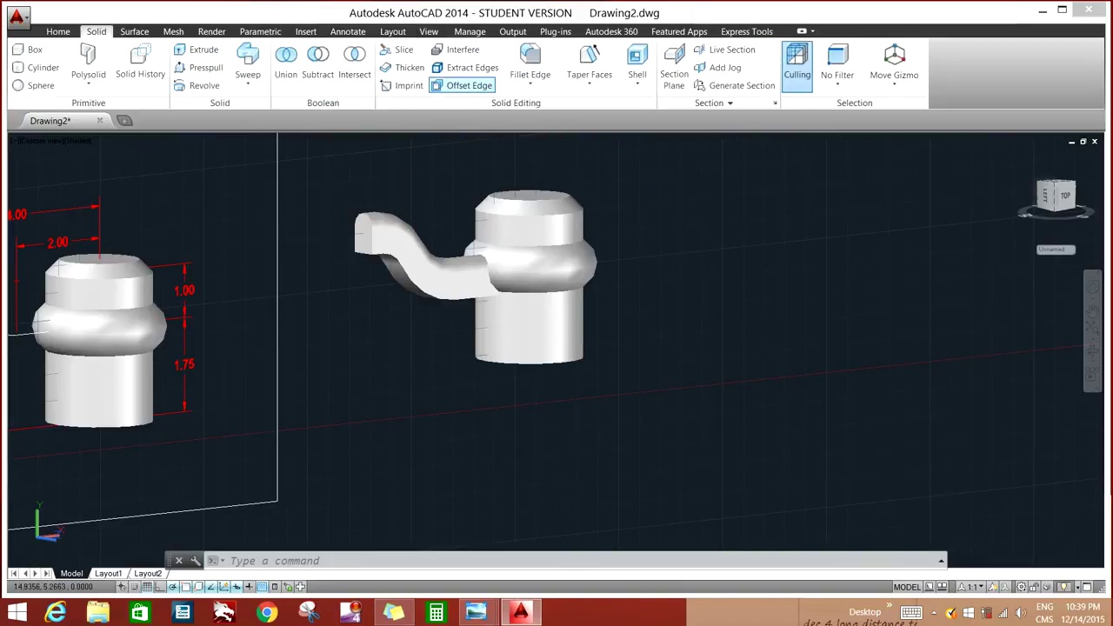
Step: Start an edge fillet with a 0.188 radius in chain-selection mode
click(530, 63)
text(r)
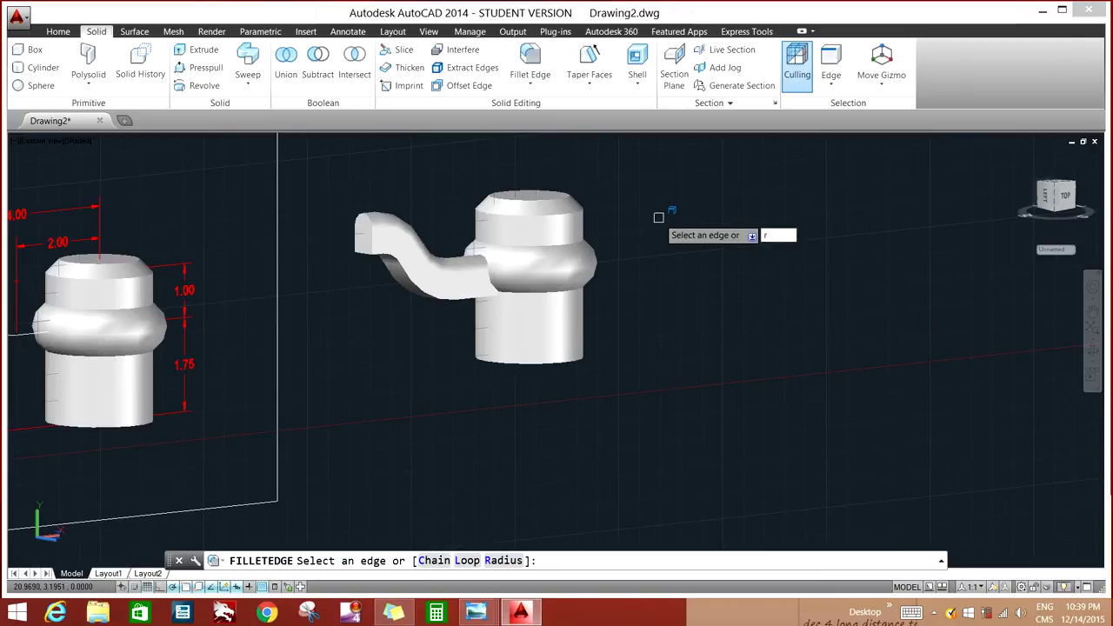
key(Return)
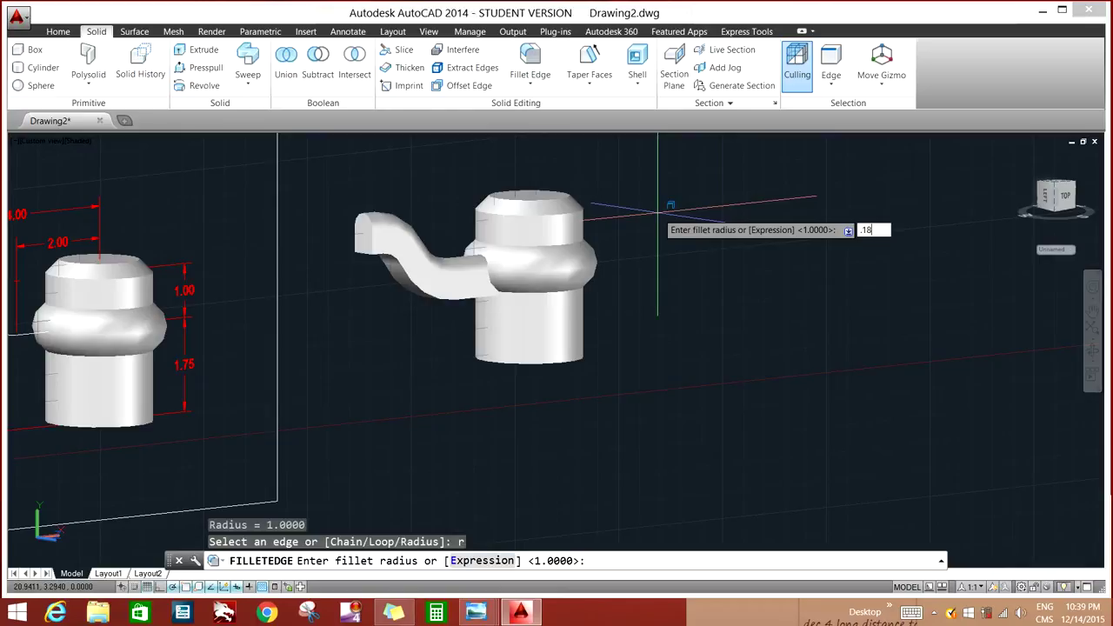
key(Return)
text(c)
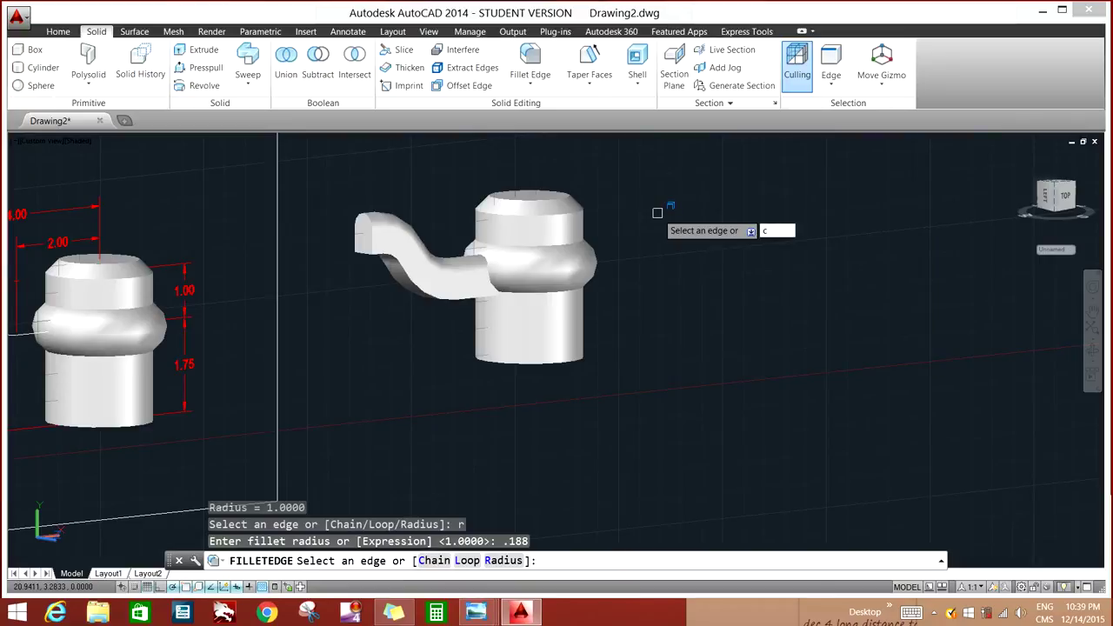
key(Return)
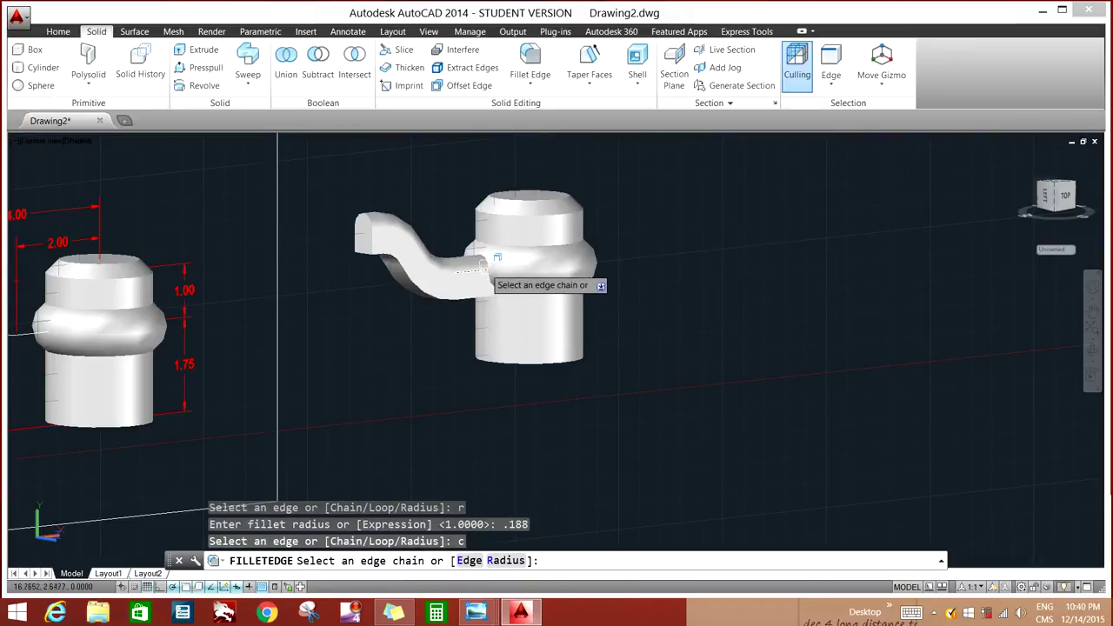
scroll(497, 260, up, 4)
scroll(427, 260, down, 3)
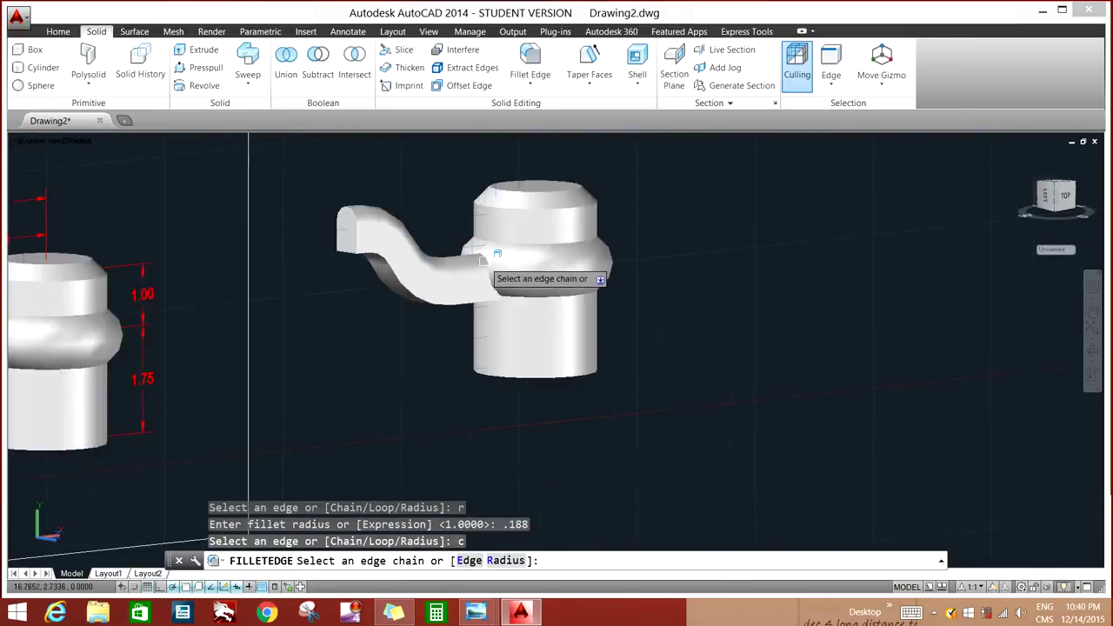
Step: Select two arm edge chains, then cancel the fillet and turn off the grid (F7)
click(380, 272)
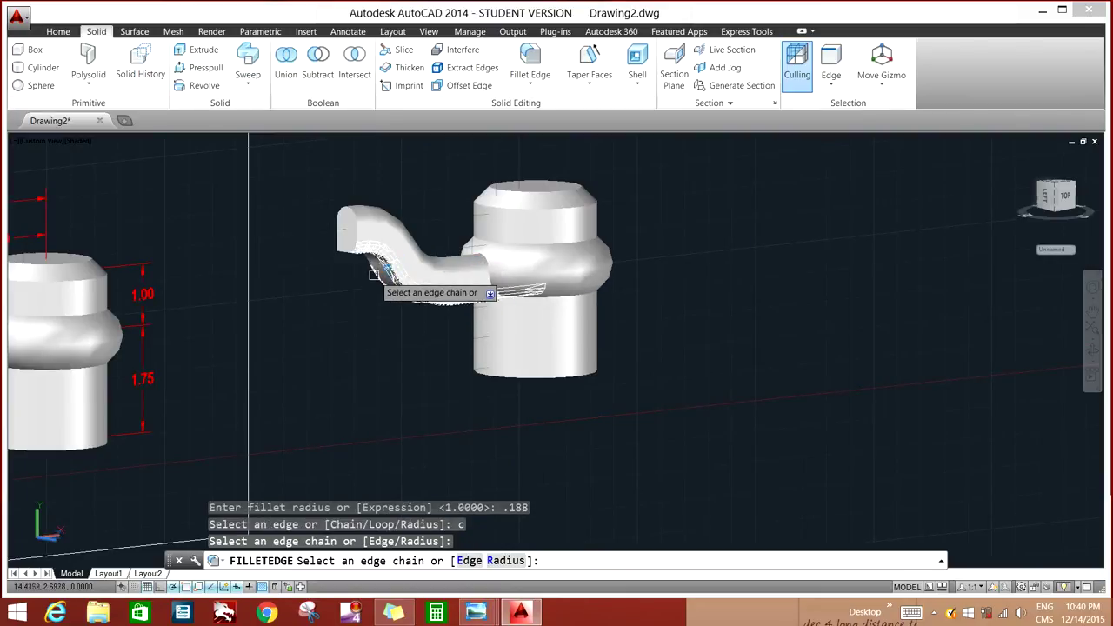
click(379, 274)
right_click(667, 295)
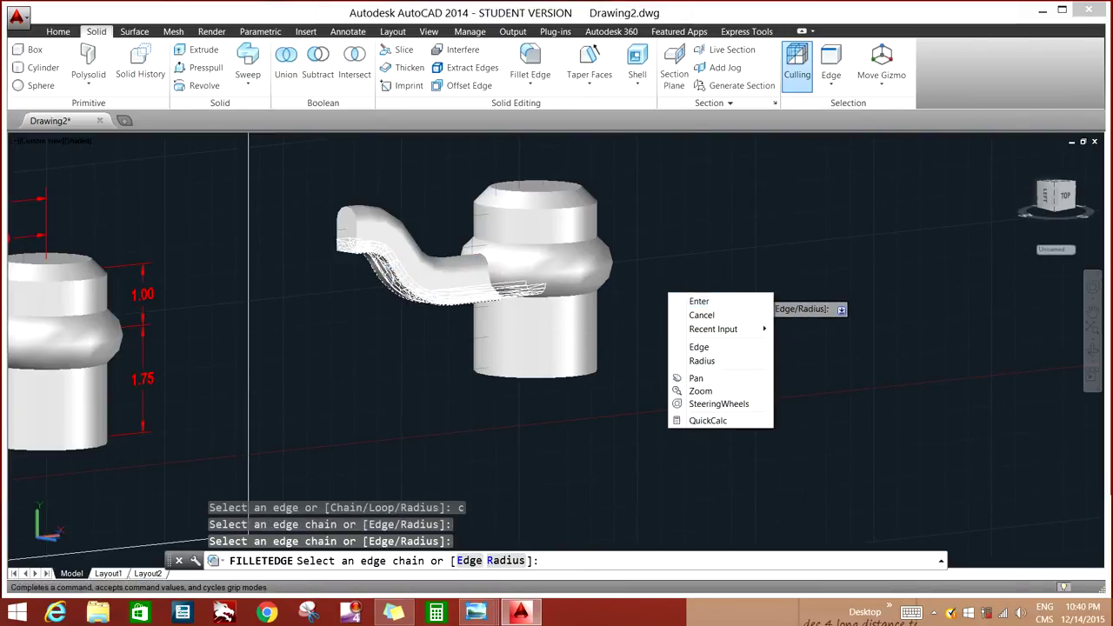
click(695, 301)
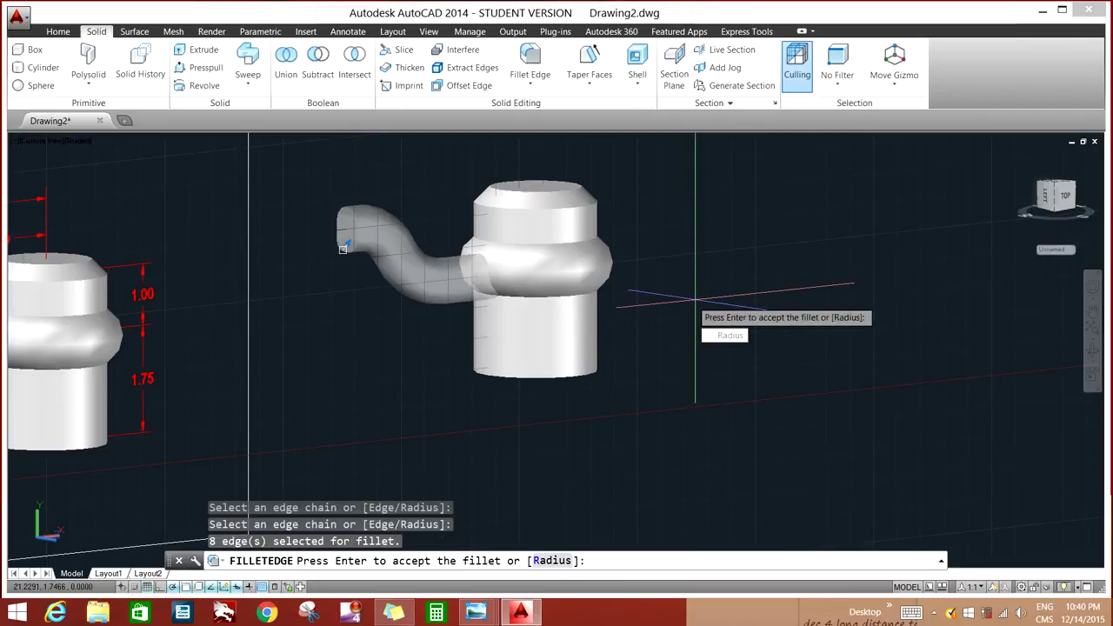
key(Escape)
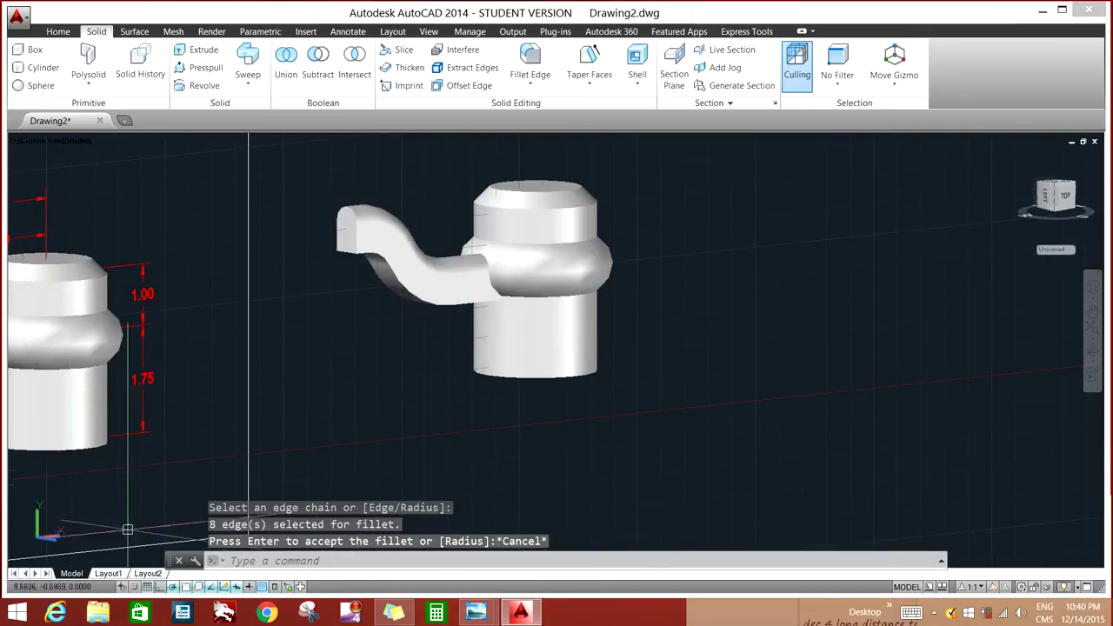
key(F7)
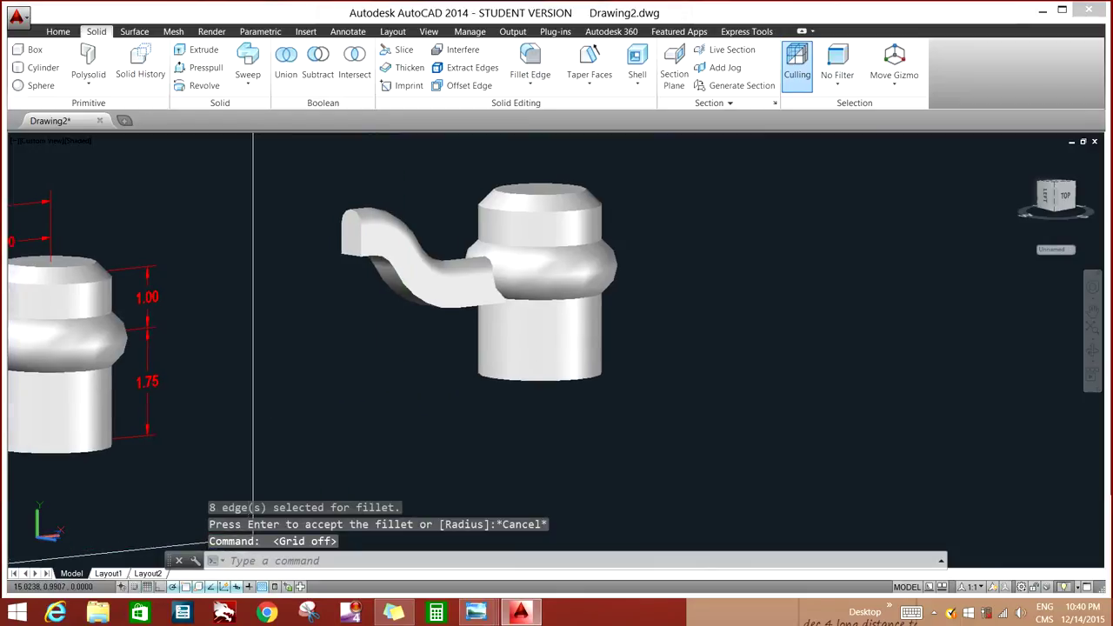
Step: Fillet the swept arm's edge chains with a 0.188 radius
middle_drag(398, 376, 424, 384)
middle_drag(274, 513, 334, 552)
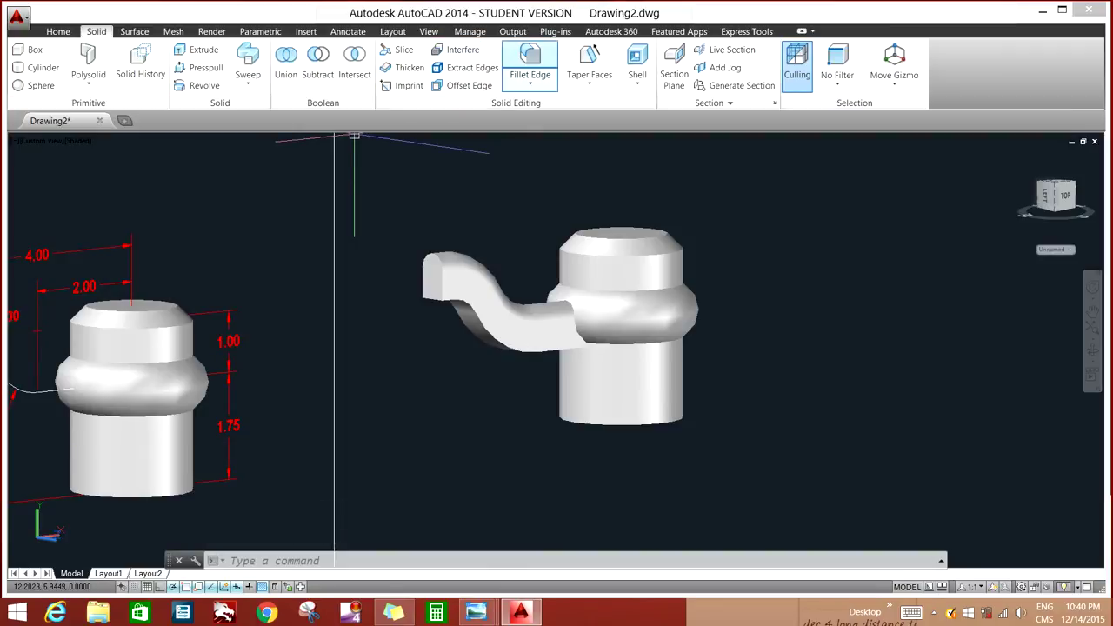
click(529, 59)
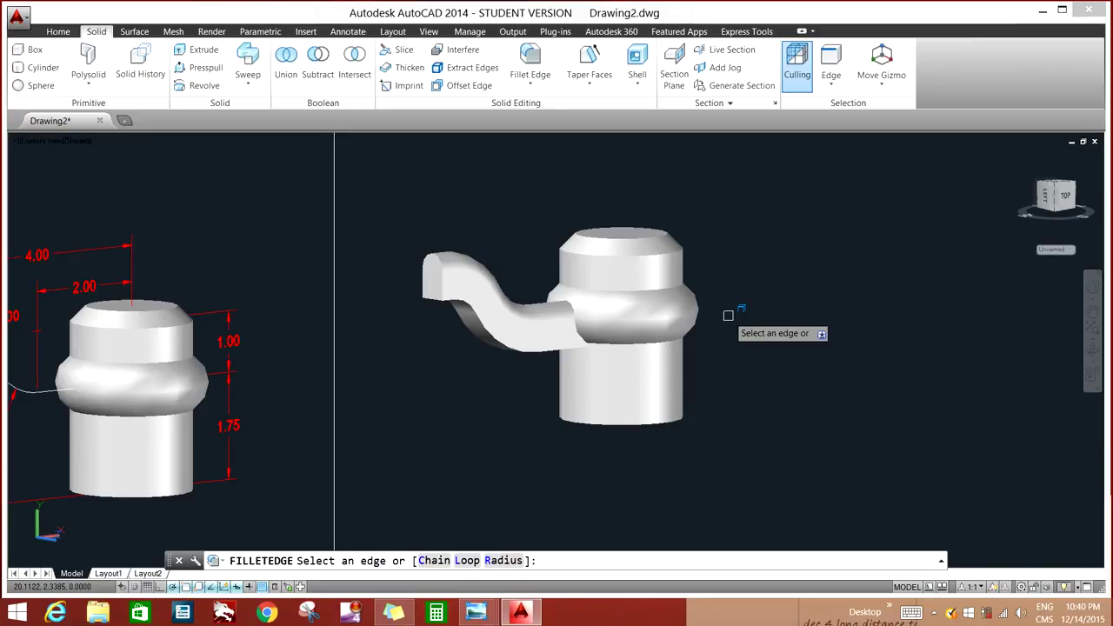
text(r)
key(Return)
text(.188)
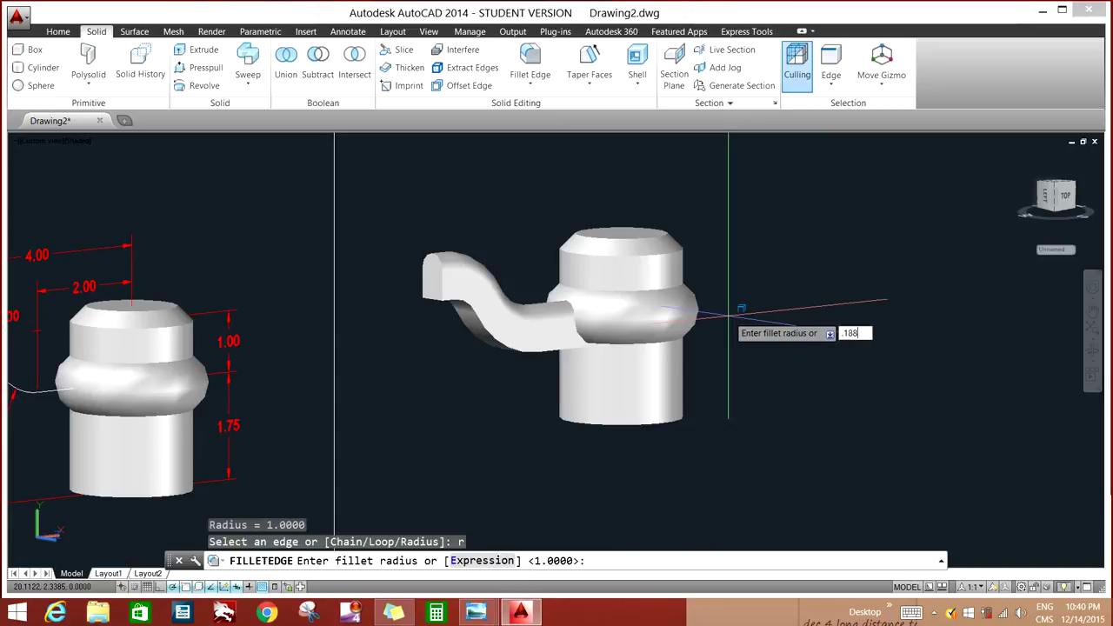
key(Return)
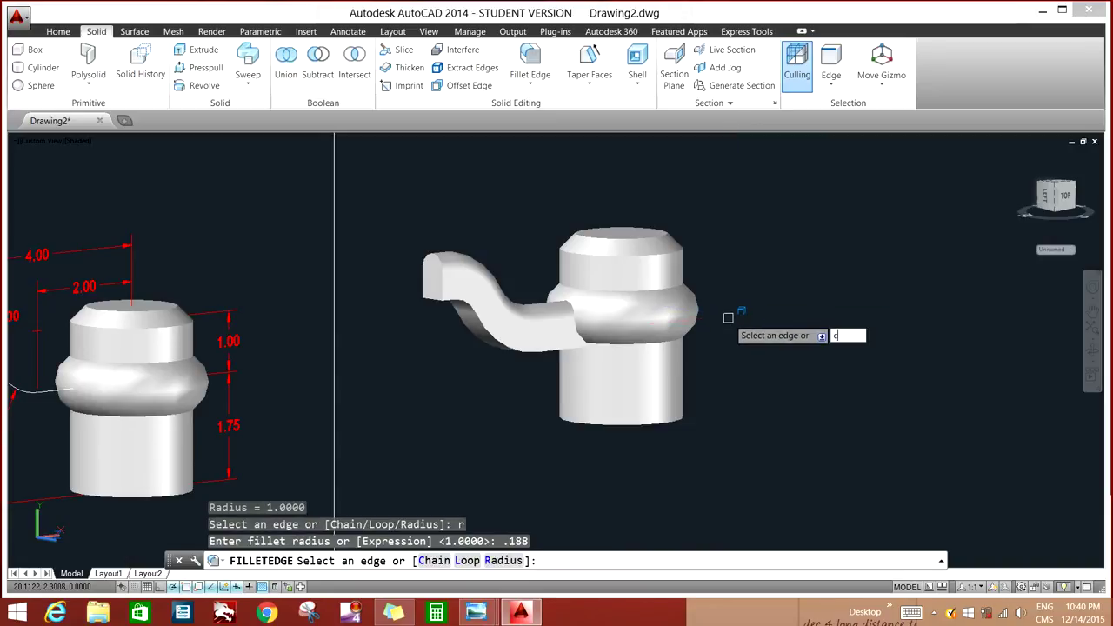
key(Return)
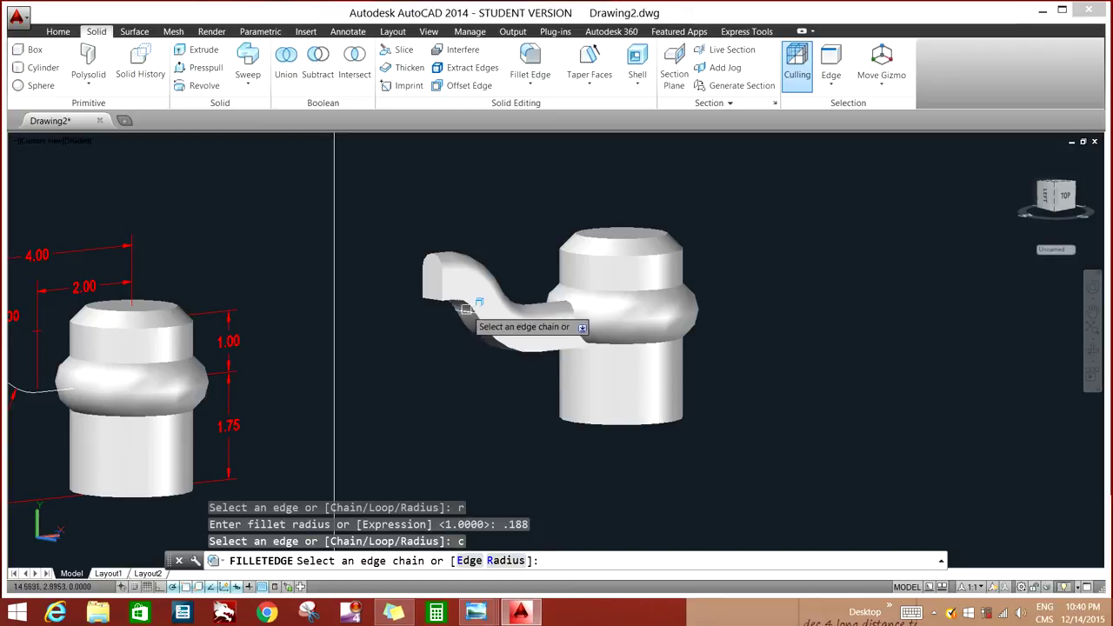
click(491, 331)
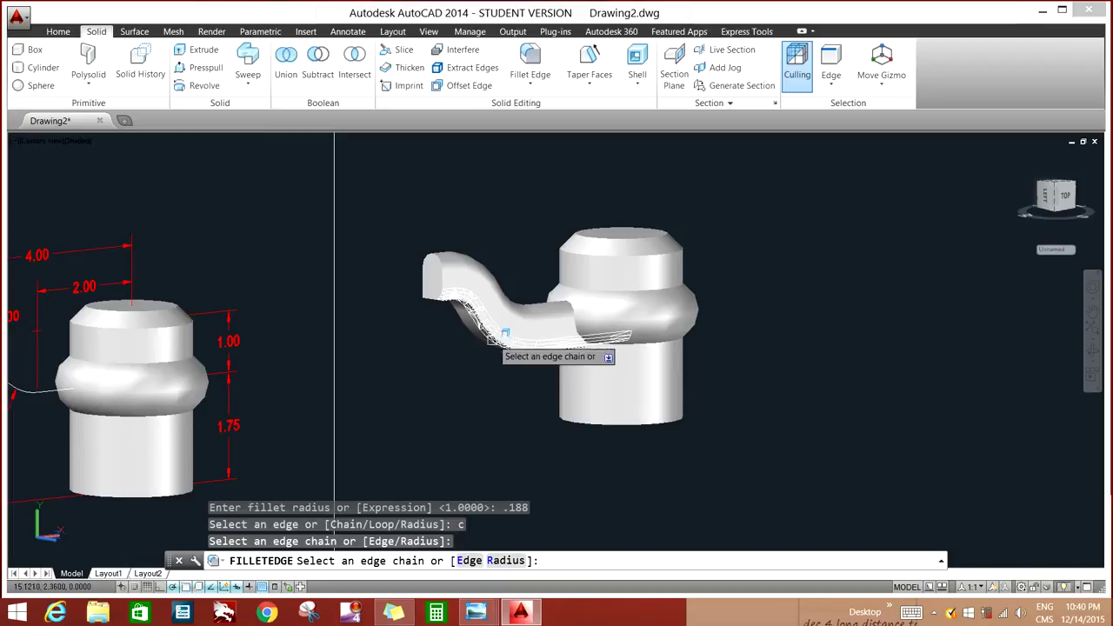
click(470, 335)
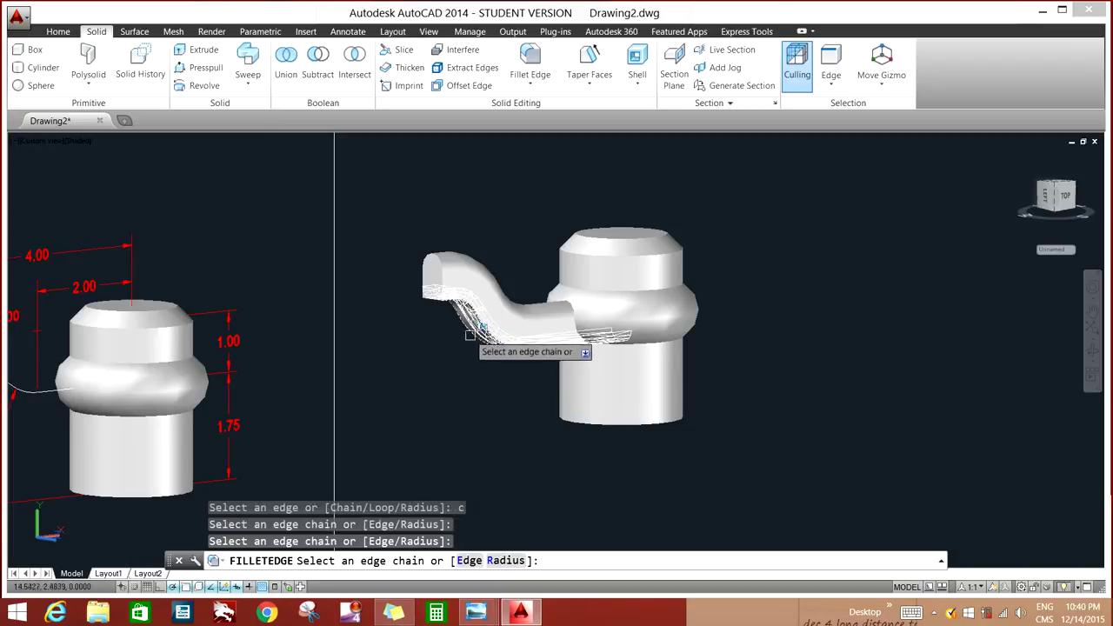
right_click(509, 389)
click(530, 395)
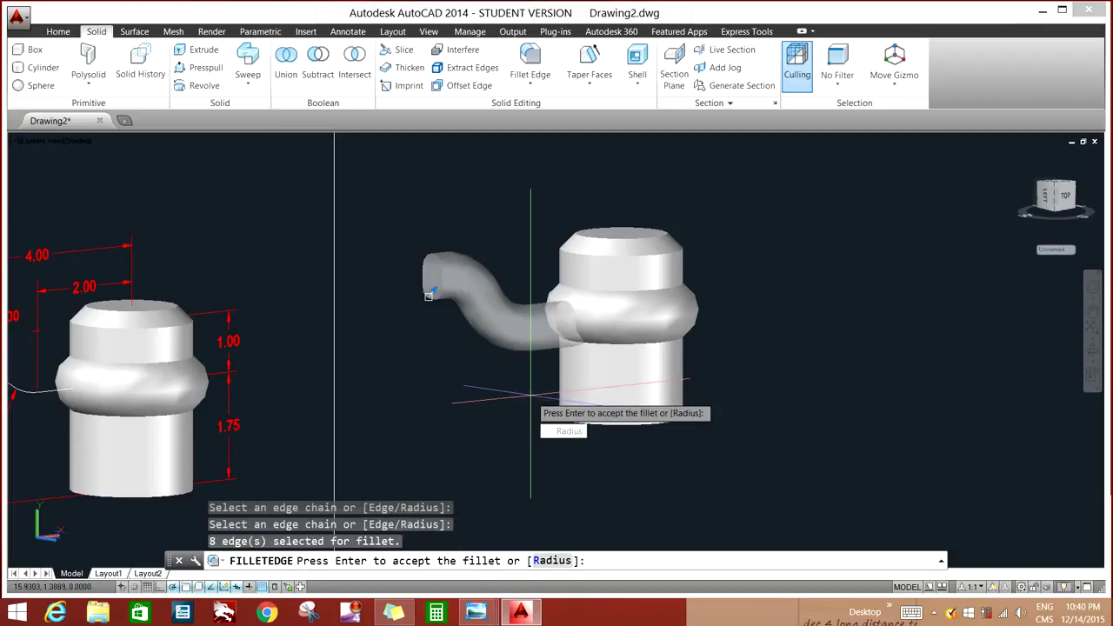
key(Return)
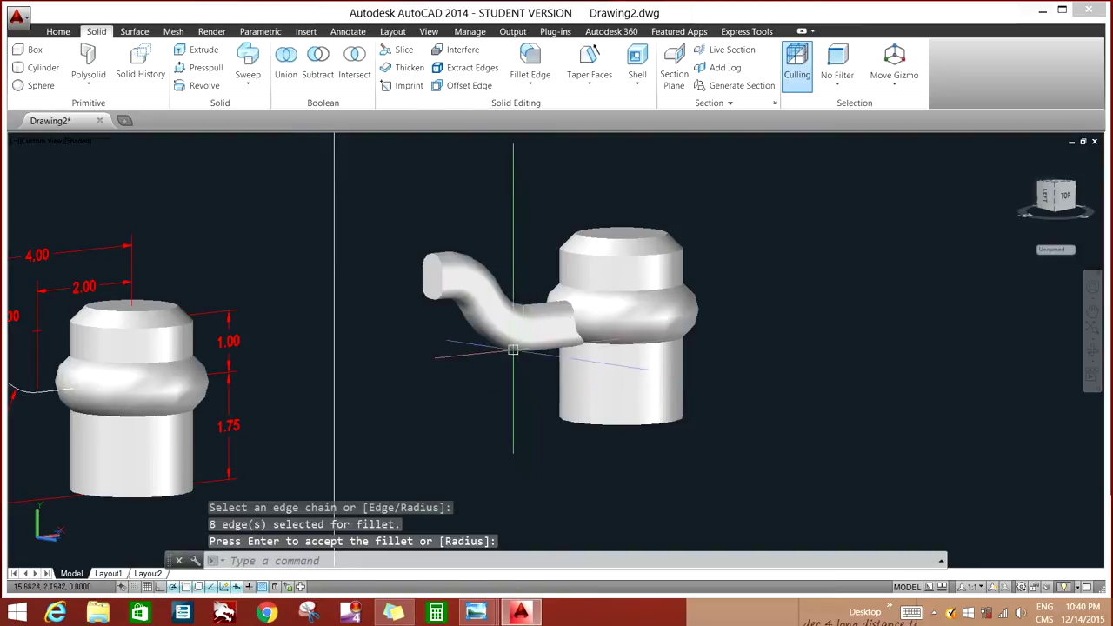
Step: Zoom out, pan slightly left and switch to the Top view to show the part beside the profiles
scroll(745, 377, down, 2)
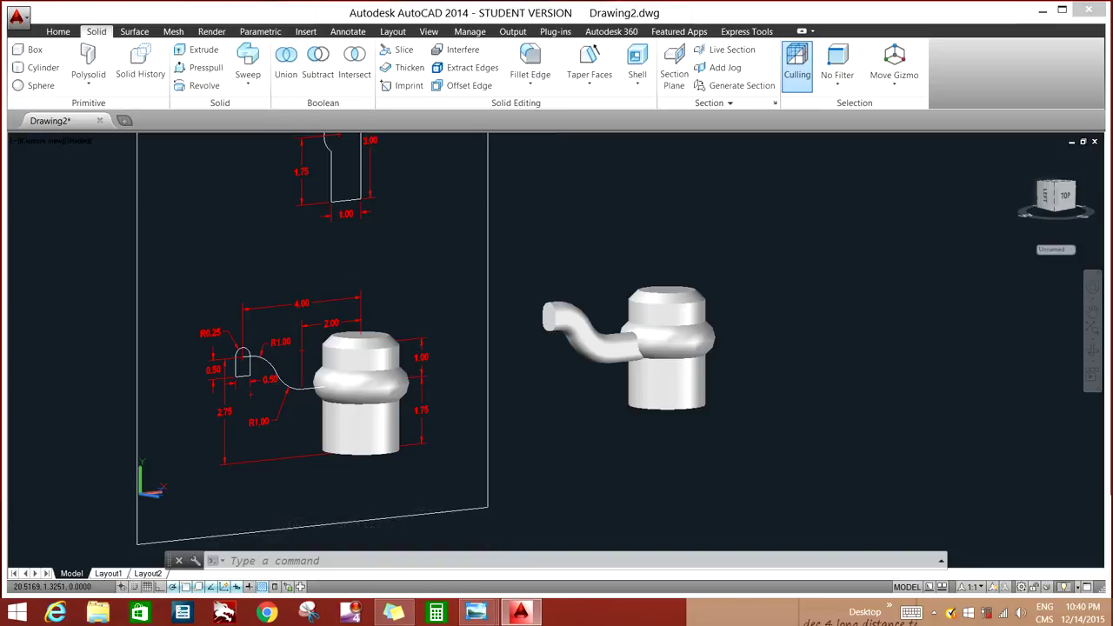
middle_drag(745, 377, 726, 384)
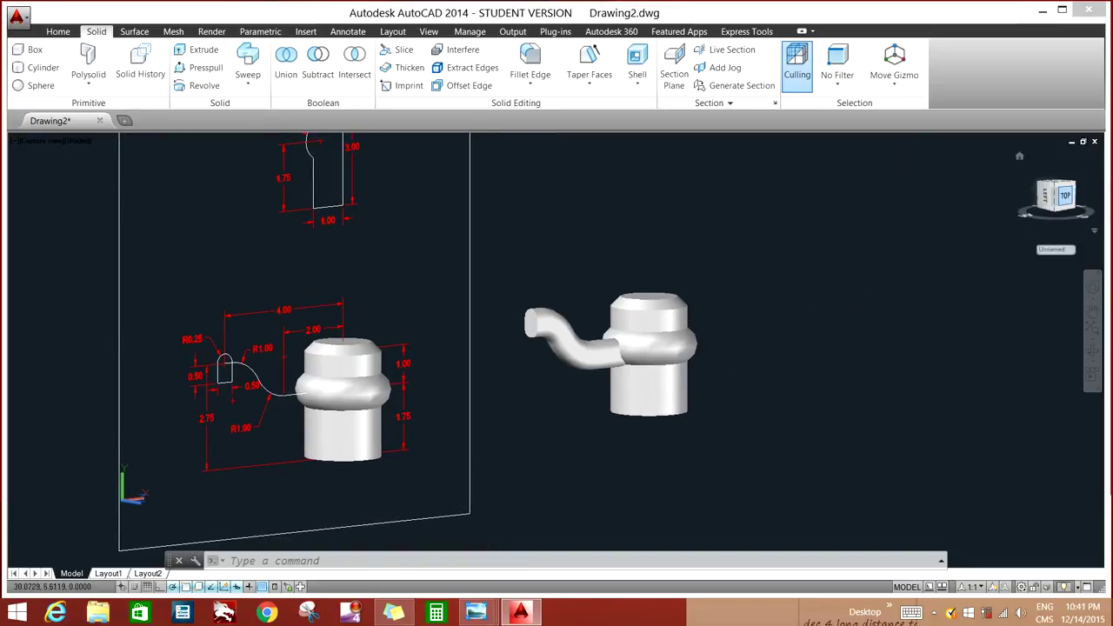
click(1062, 195)
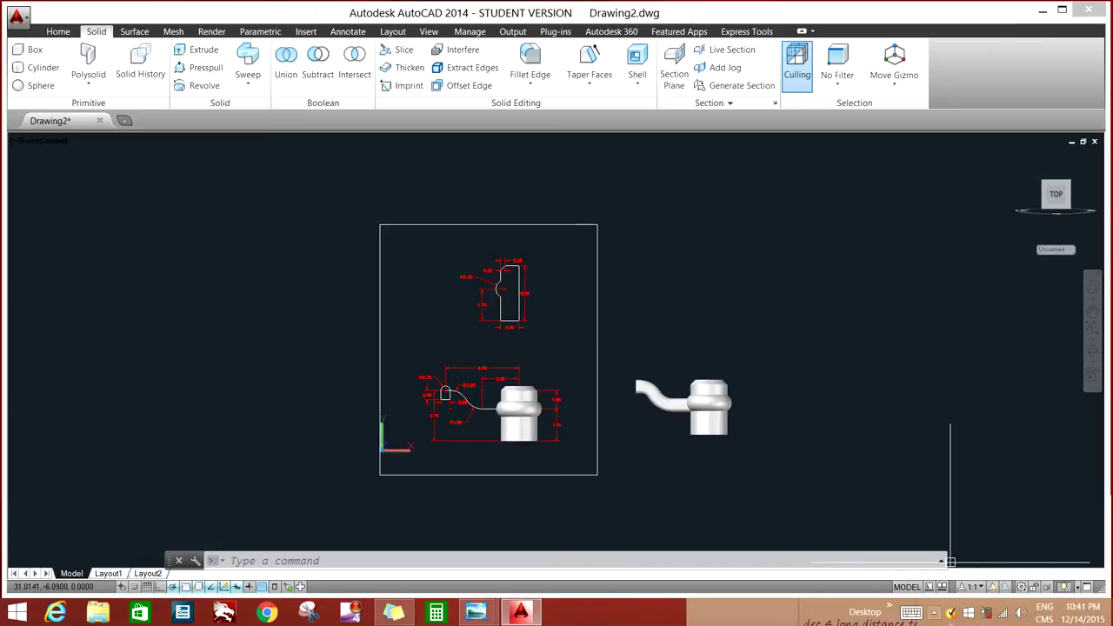
click(933, 613)
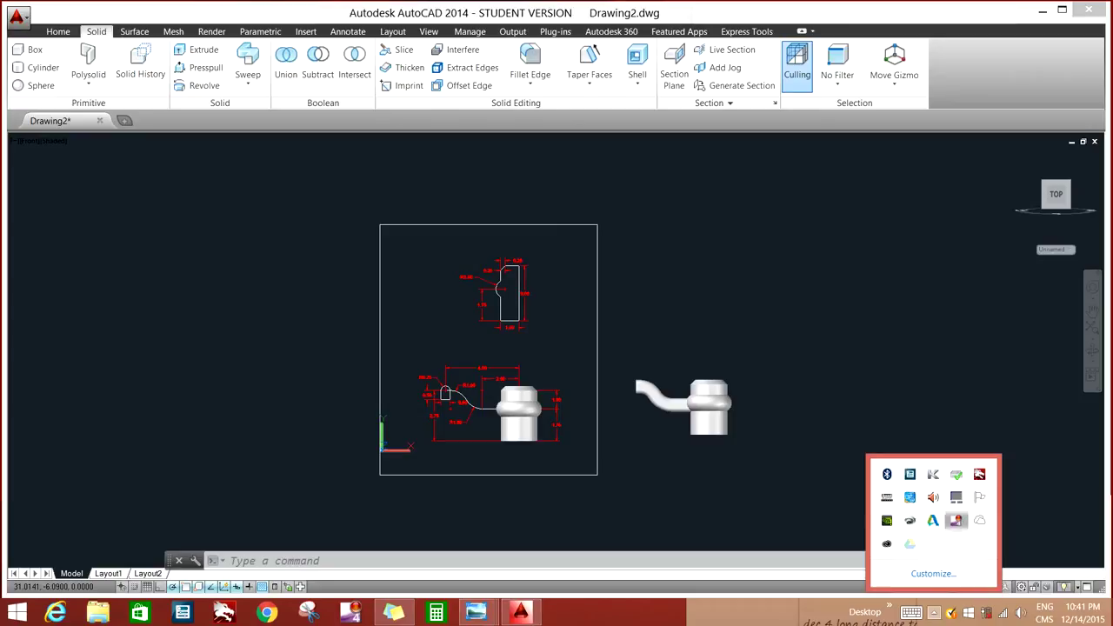
right_click(956, 520)
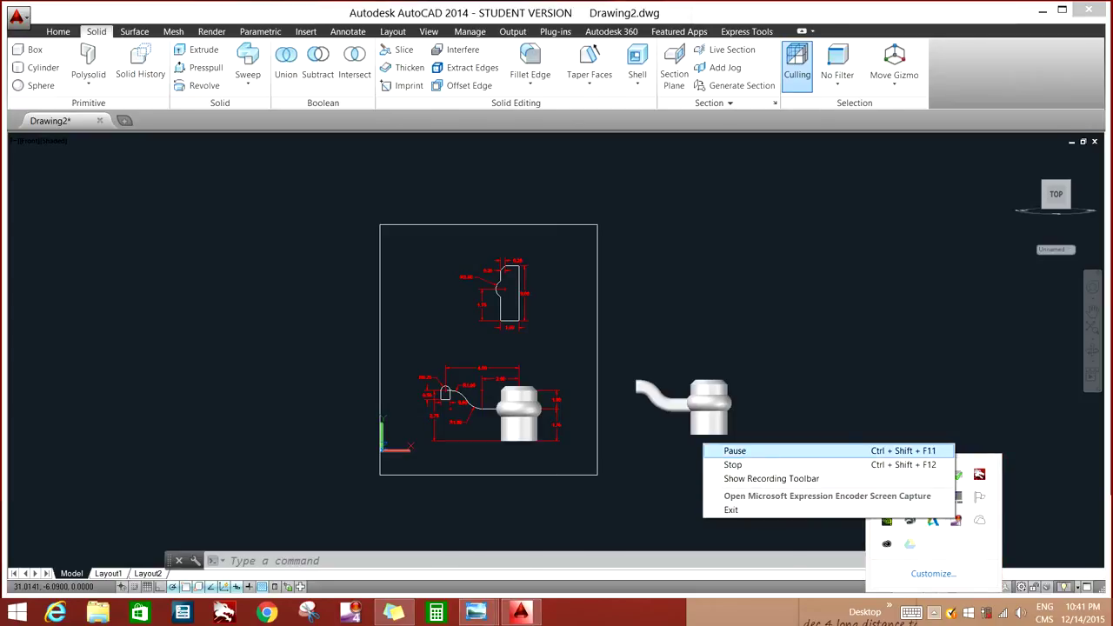
click(735, 450)
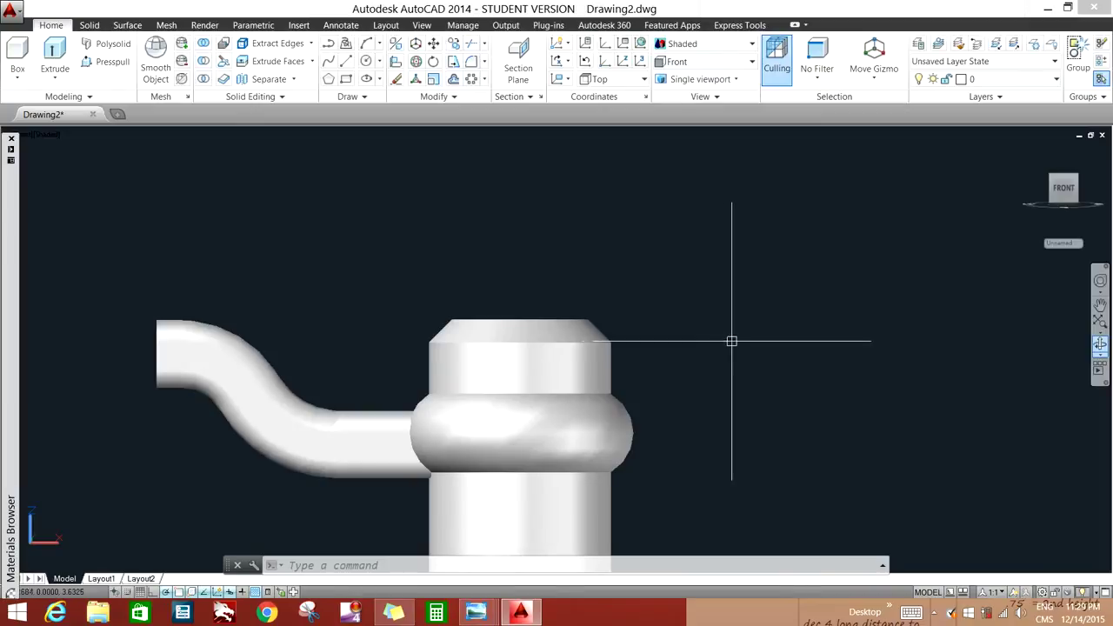
Step: Window-select the hub-and-arm solid and move it further right, away from the profiles
scroll(733, 340, down, 2)
scroll(733, 340, down, 2)
scroll(733, 340, down, 1)
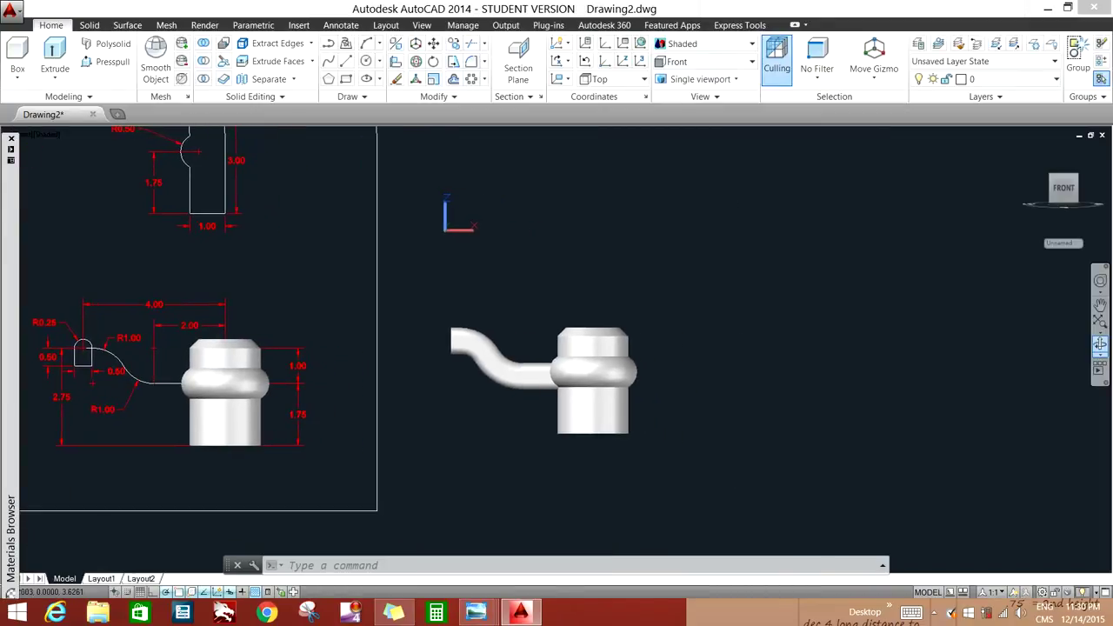
click(405, 291)
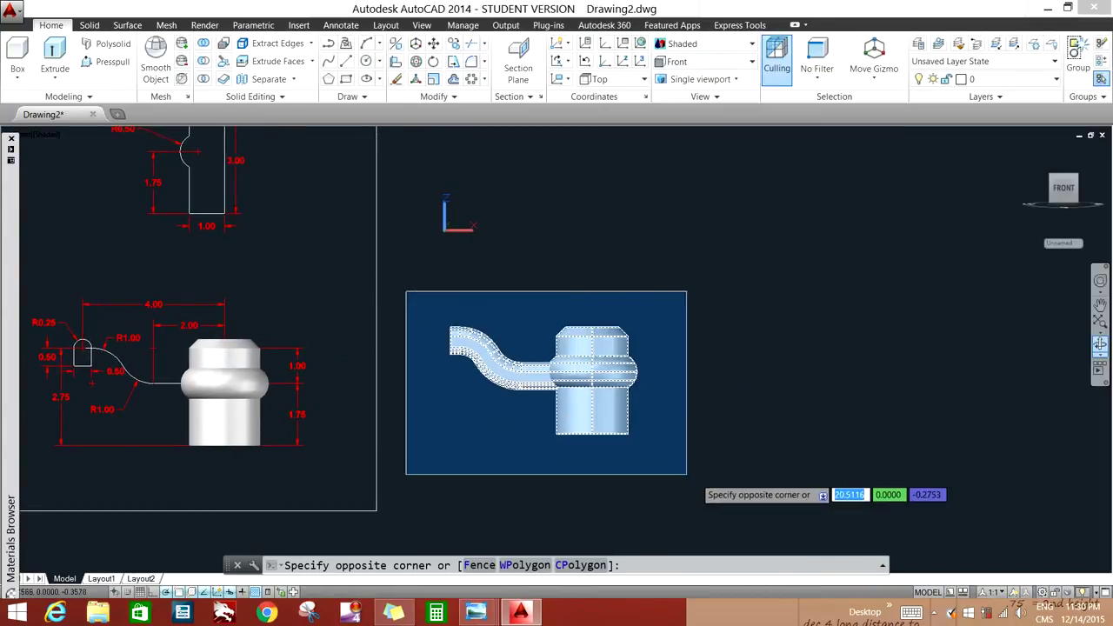
click(688, 476)
right_click(762, 322)
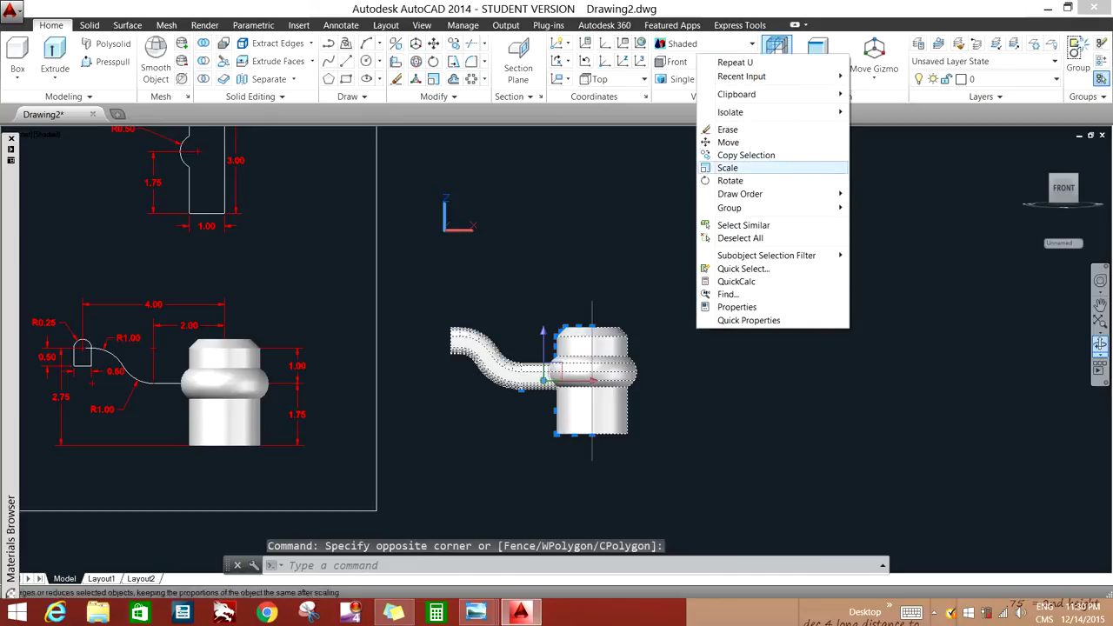
click(728, 142)
click(728, 338)
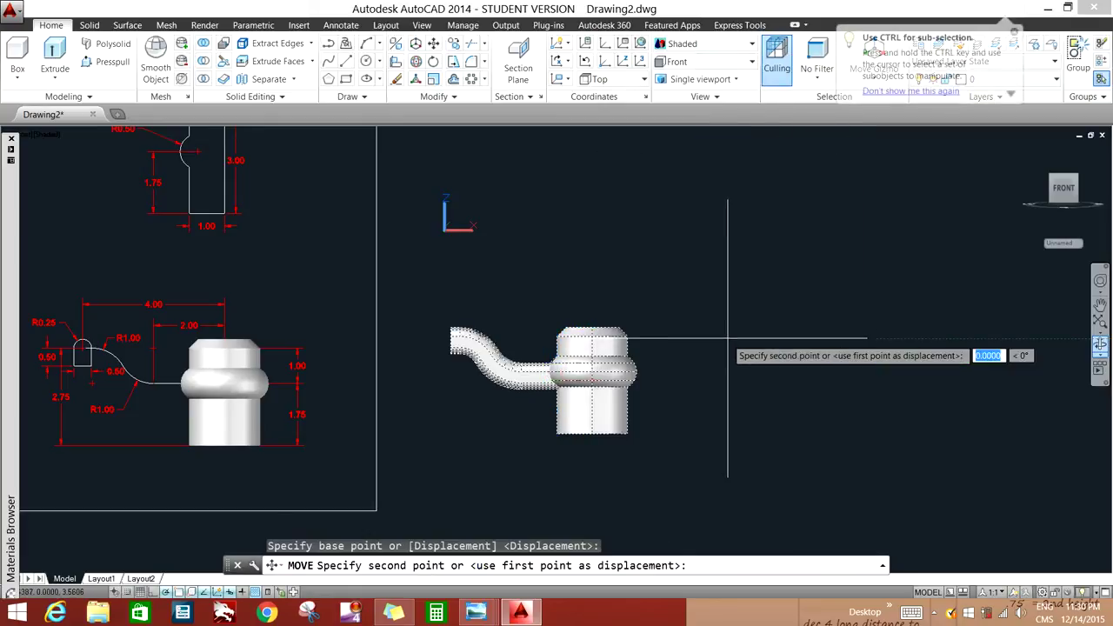
click(848, 340)
middle_drag(830, 361, 771, 335)
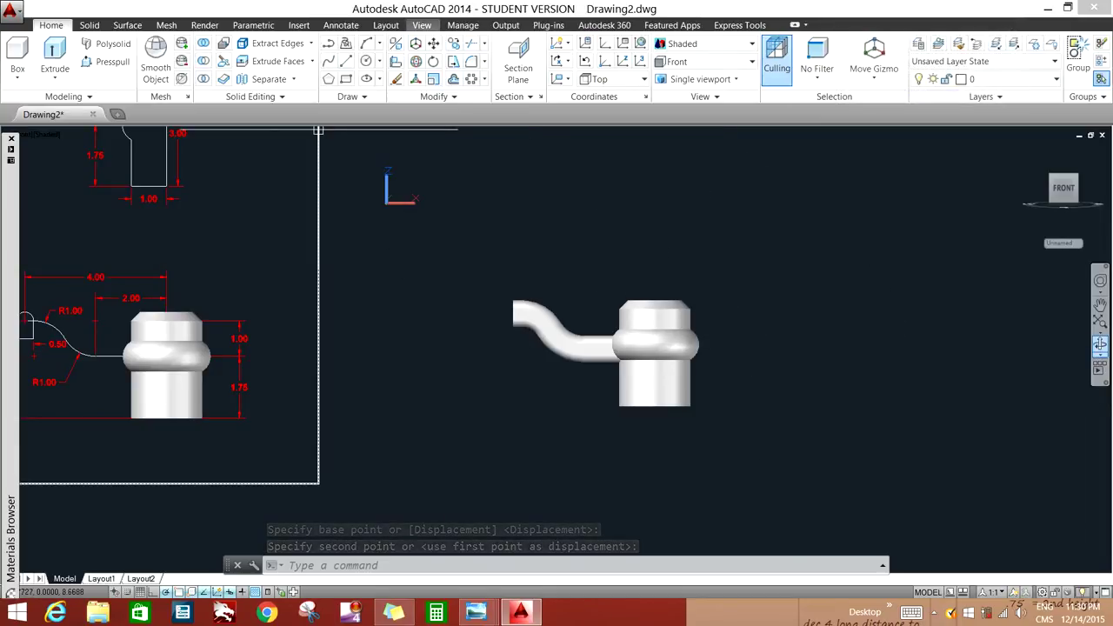
click(420, 24)
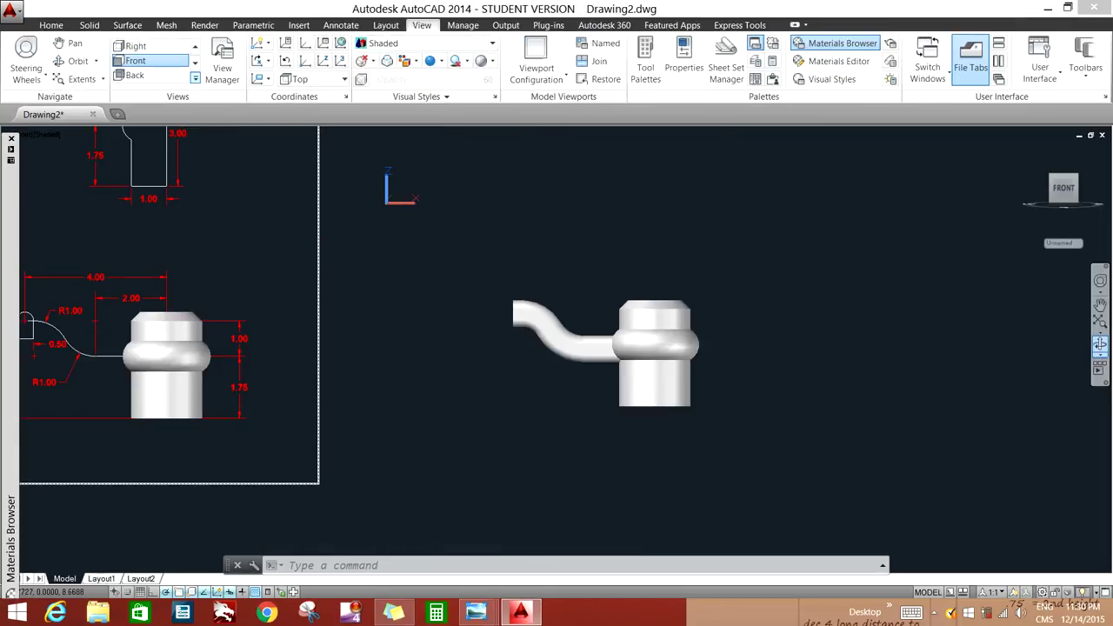
Step: Switch to the Top preset view and pan the drawing left and up
click(194, 62)
click(195, 47)
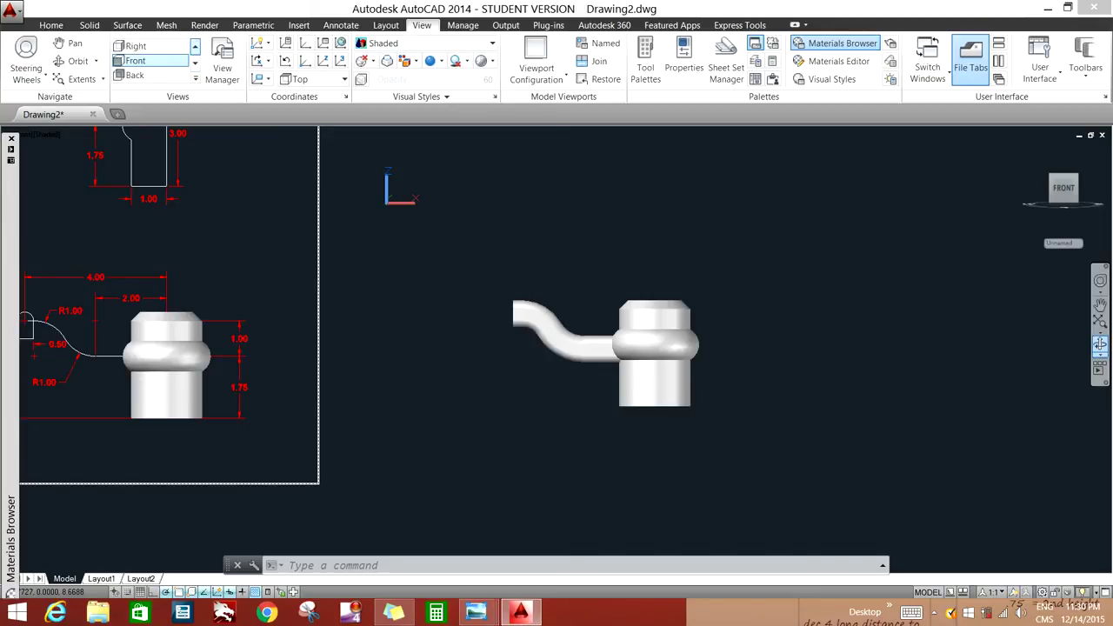
click(194, 47)
click(139, 46)
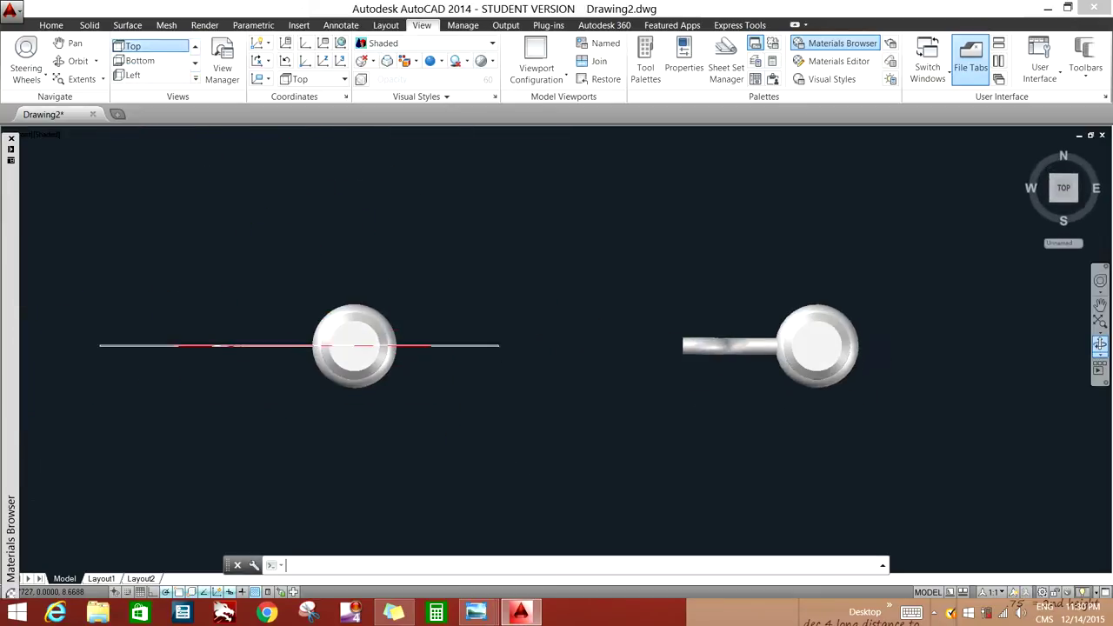
middle_drag(802, 429, 602, 406)
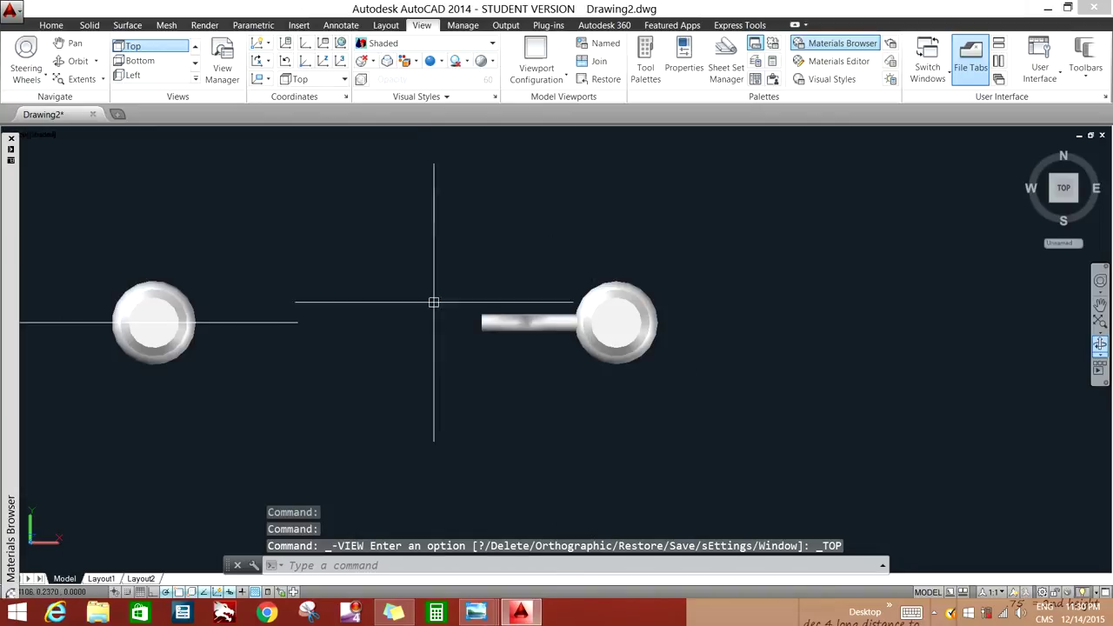
click(51, 24)
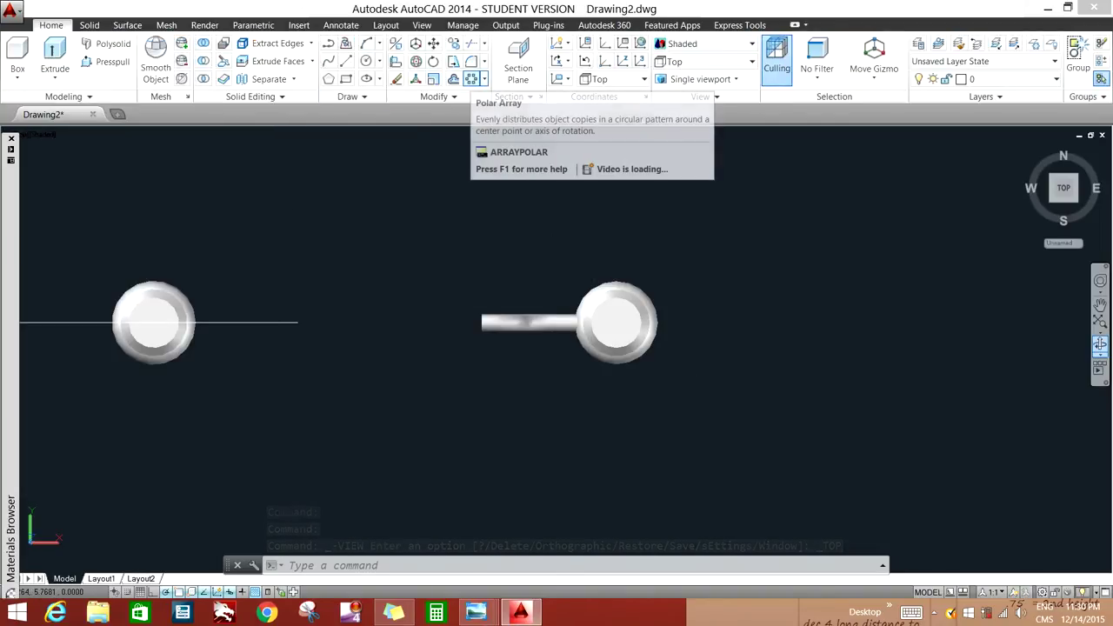
Step: Polar-array the straight arm around the hub centre with 3 items
click(470, 78)
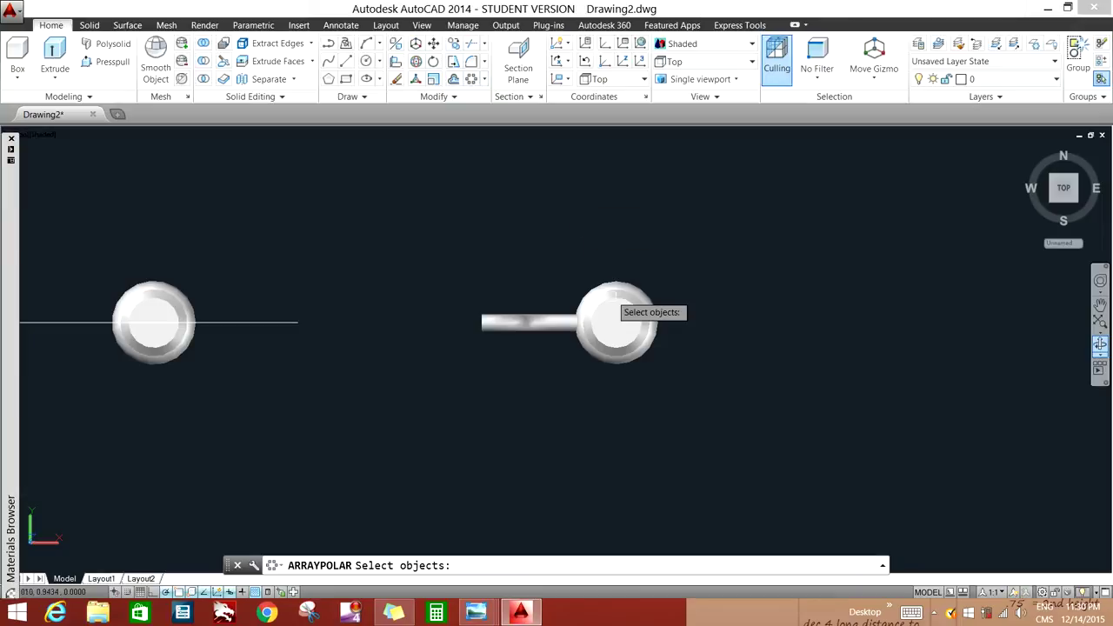
click(524, 320)
key(Return)
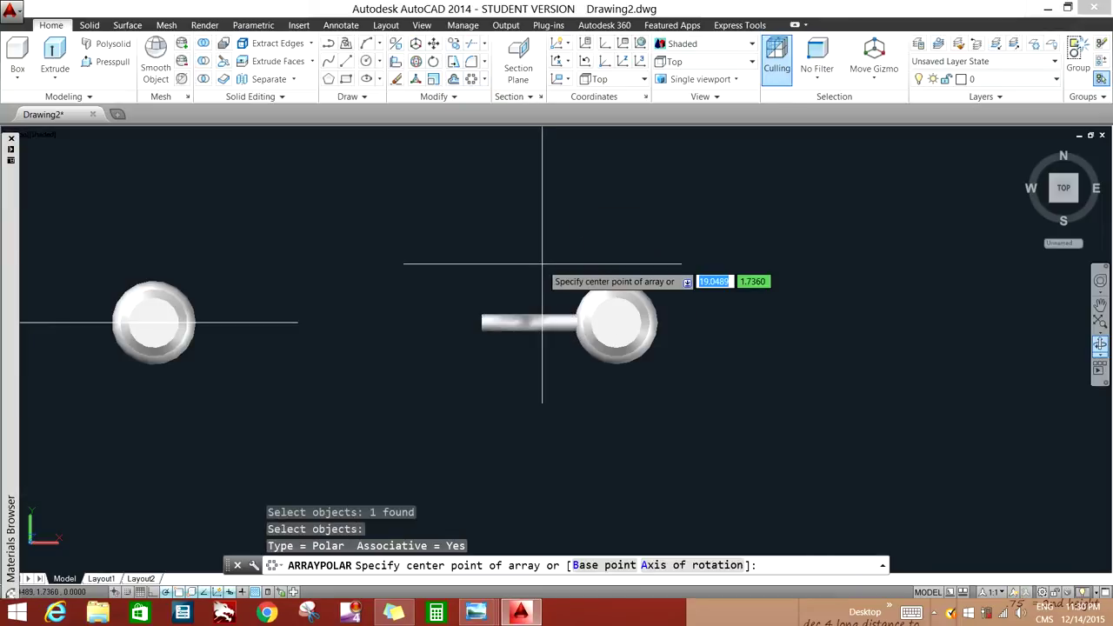
click(615, 323)
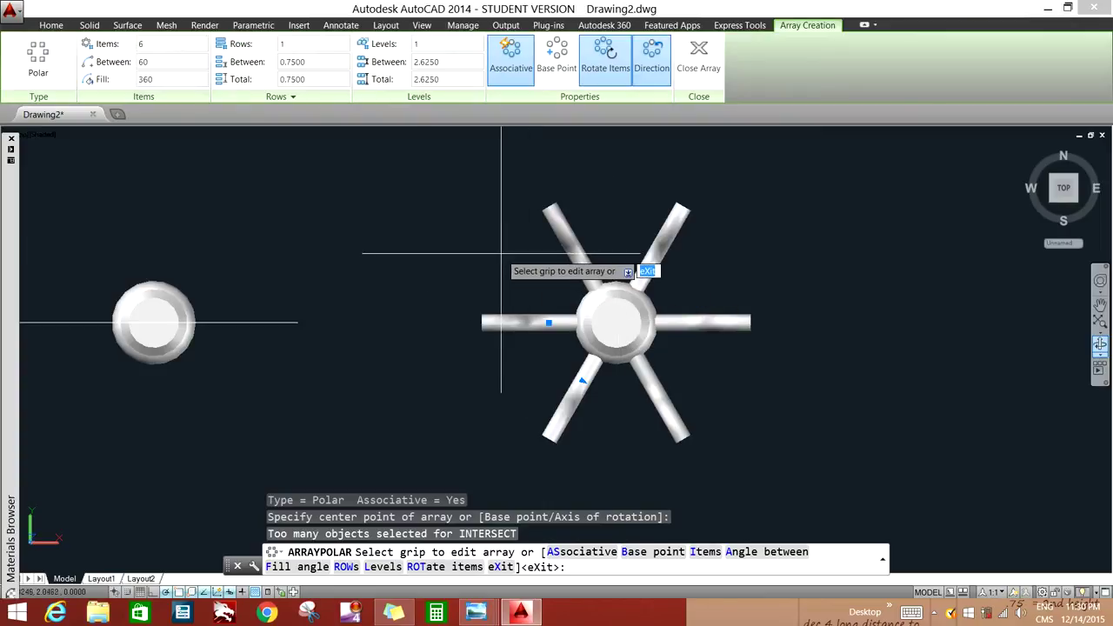
click(144, 43)
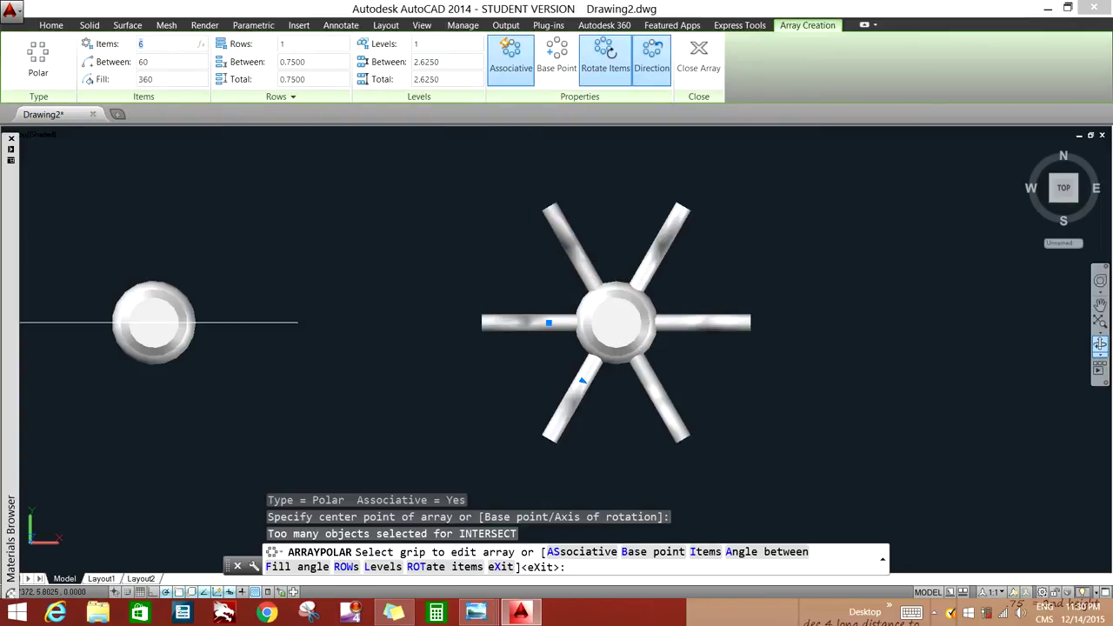
text(3)
key(Return)
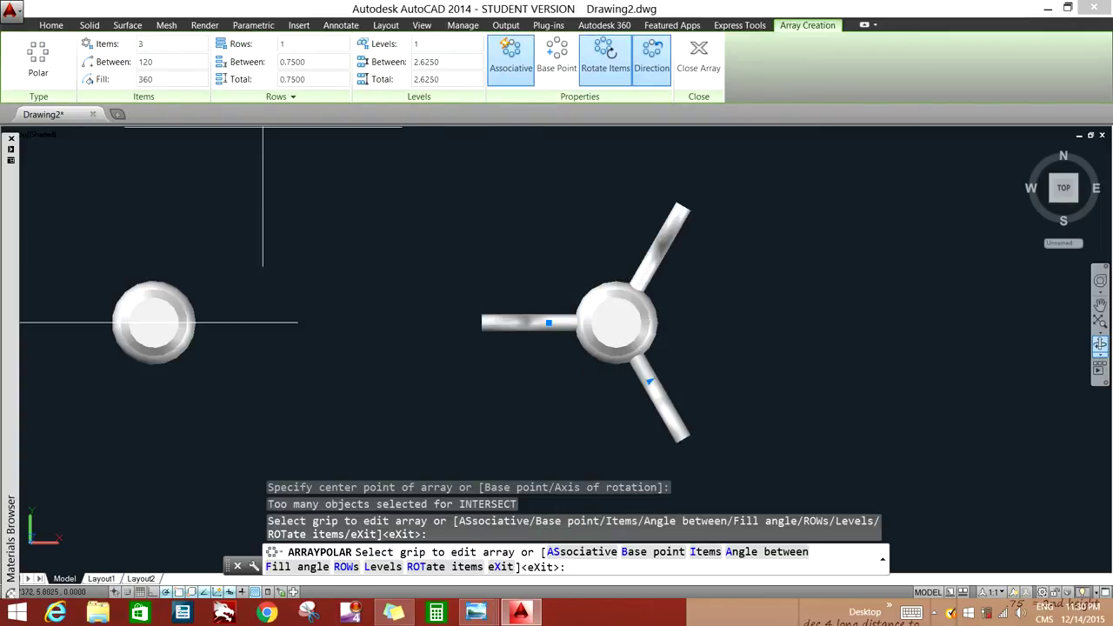
right_click(676, 321)
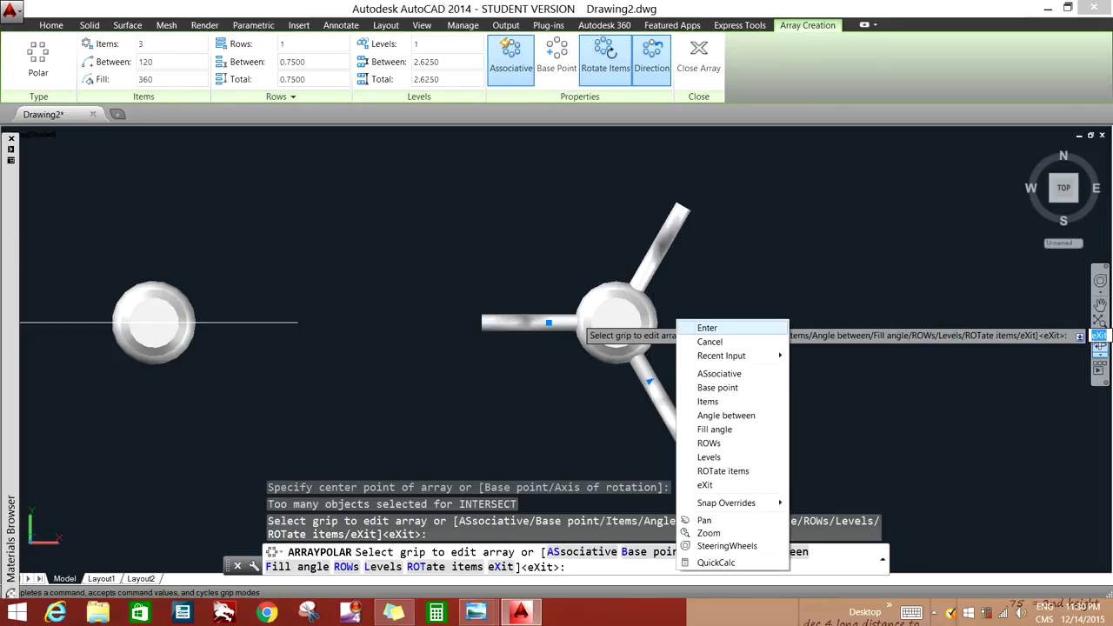
click(687, 328)
Step: Explode the arm array into separate arms with X
text(x)
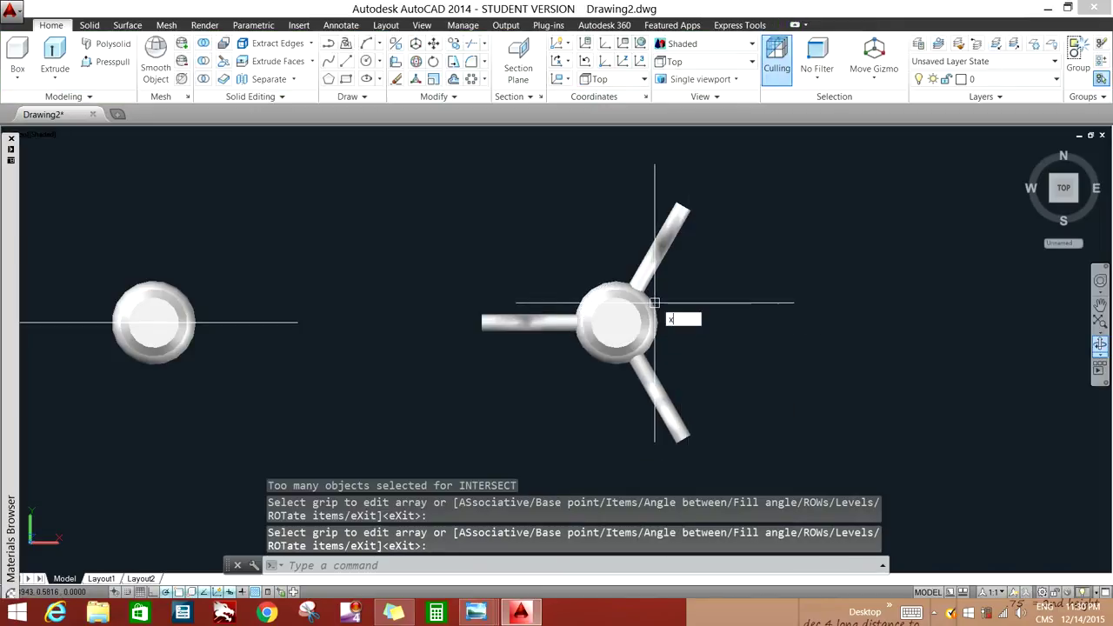
key(Return)
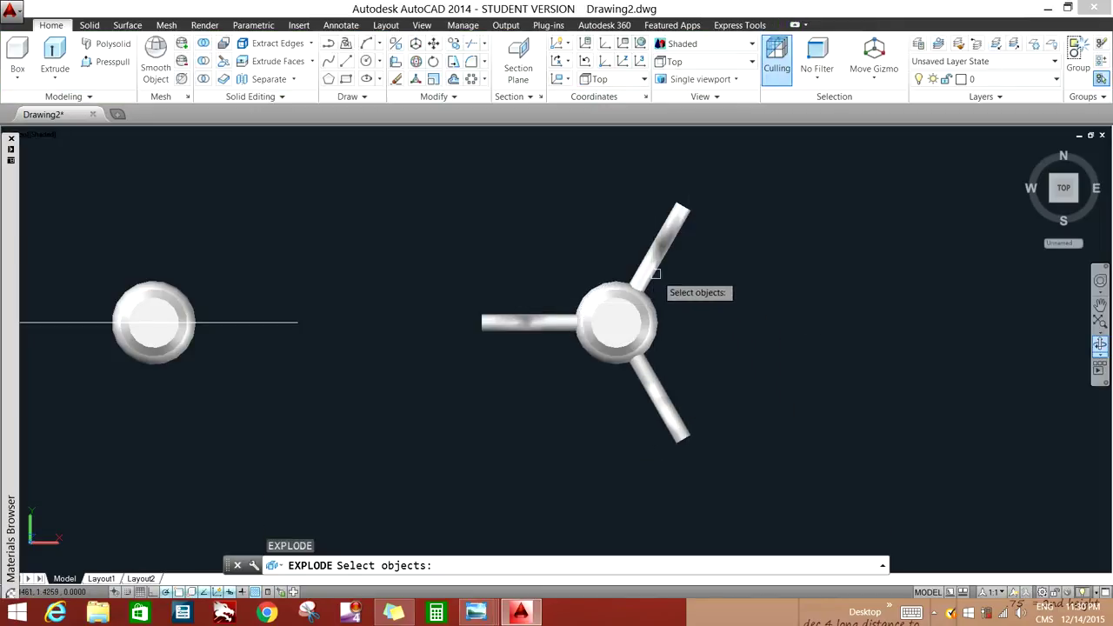
click(656, 290)
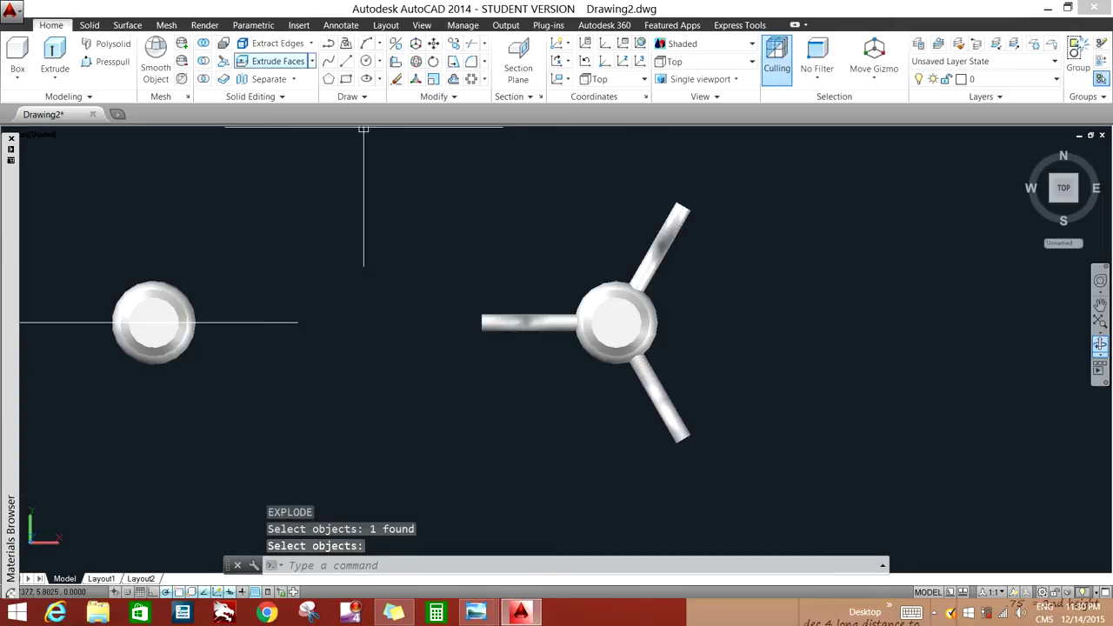
Step: Union the three arms and the hub into one solid, then orbit to a 3D view
click(204, 42)
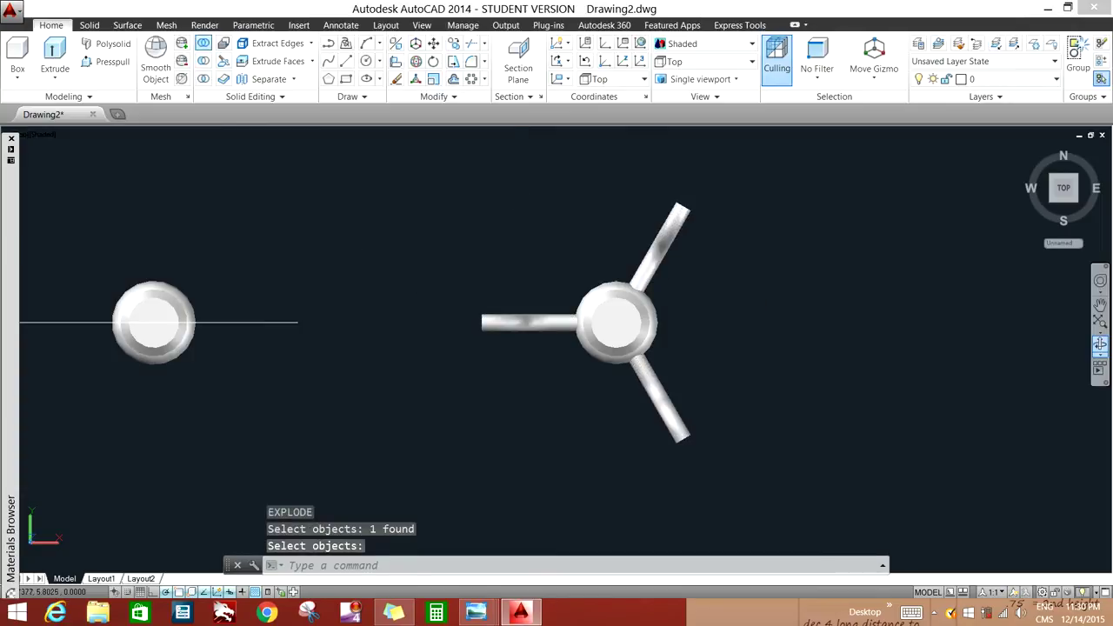
click(544, 337)
click(602, 359)
click(642, 381)
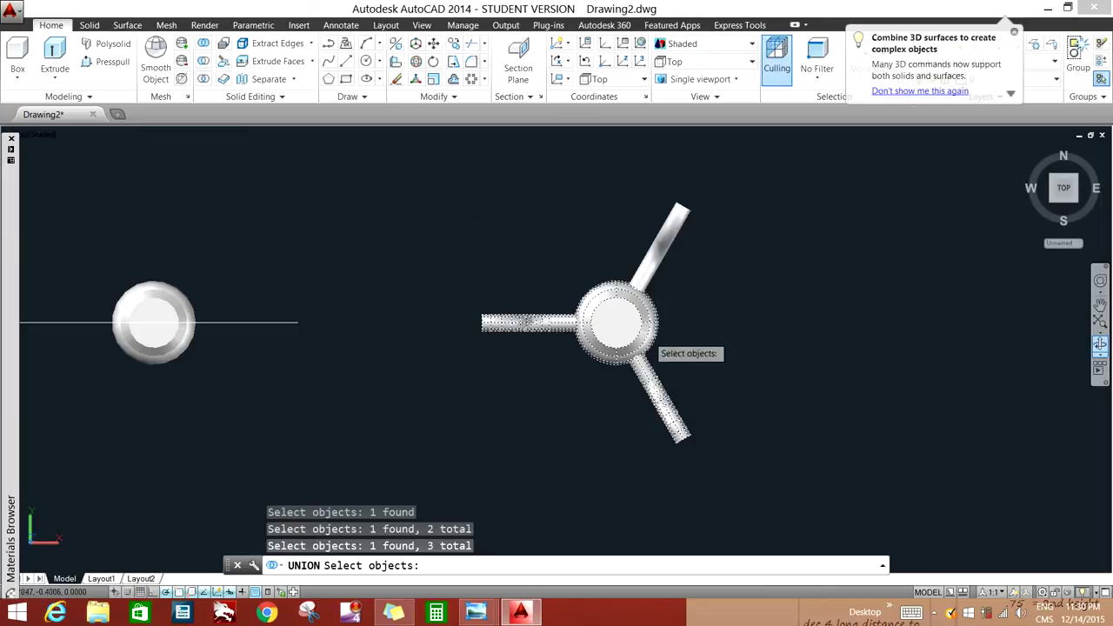
click(651, 280)
key(Return)
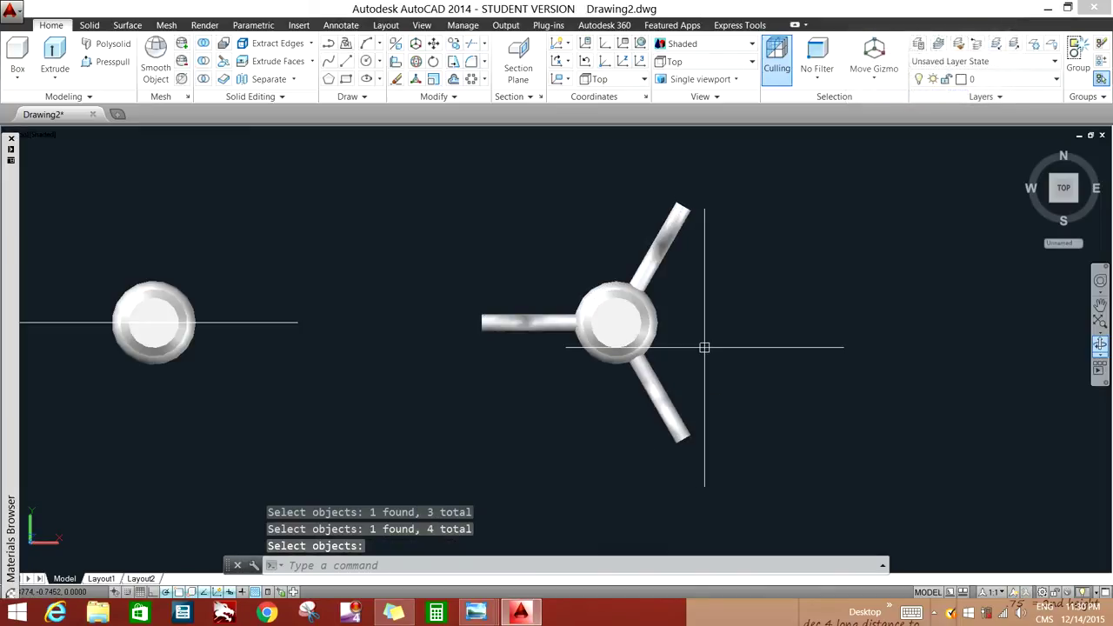
shift+middle_drag(704, 347, 704, 382)
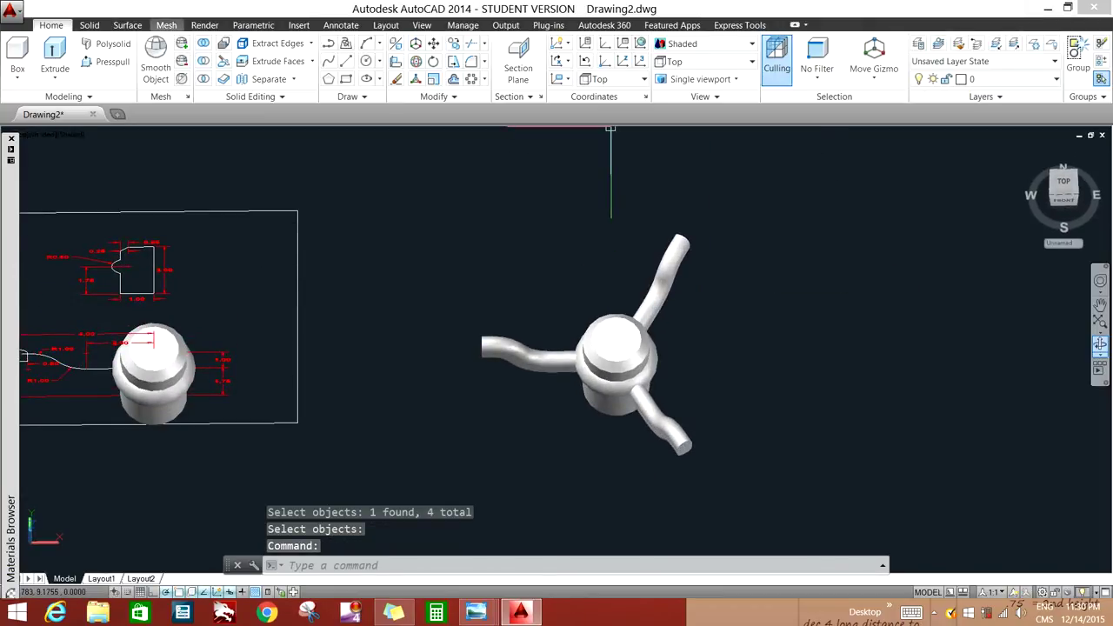
click(89, 24)
Step: Start Fillet Edge with radius 0.25 in chain mode and pick the left and right arm-hub edges
click(523, 60)
text(r)
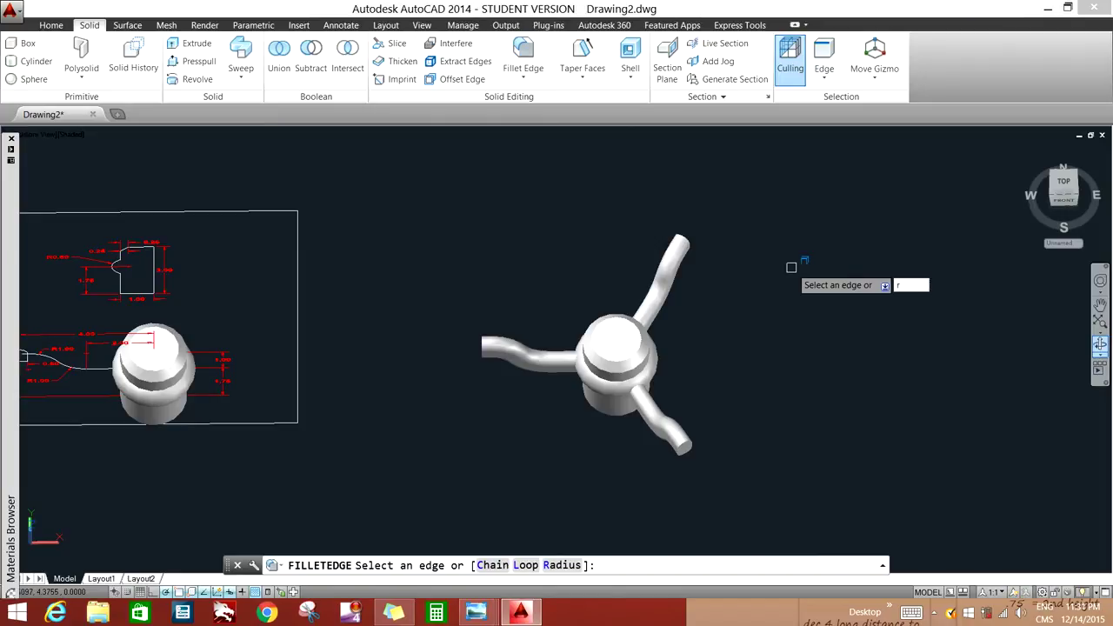
key(Return)
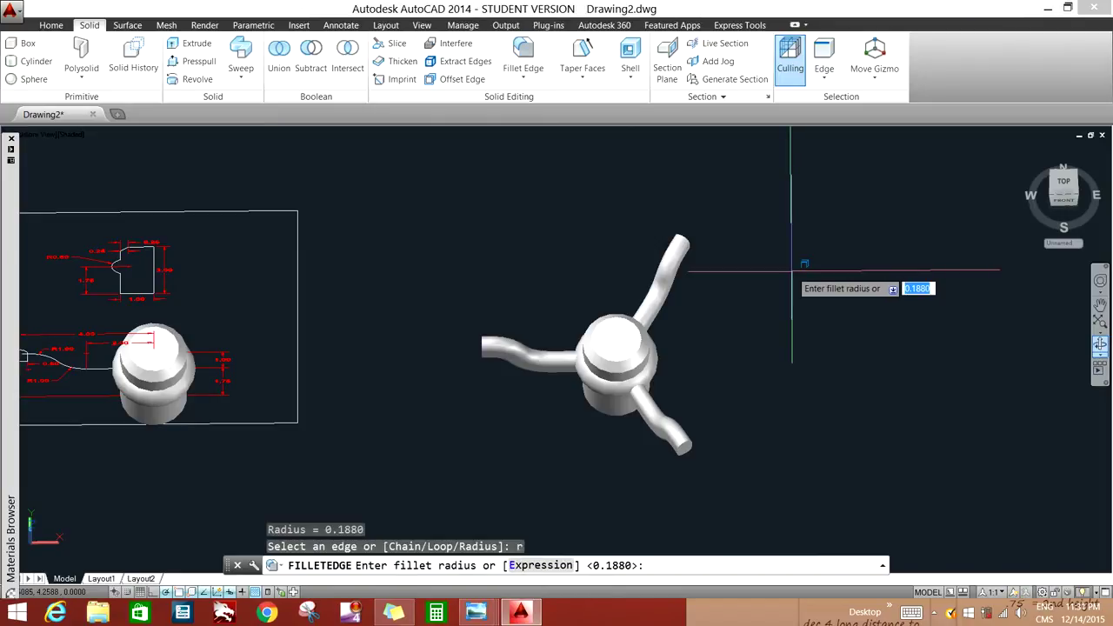
text(.25)
key(Return)
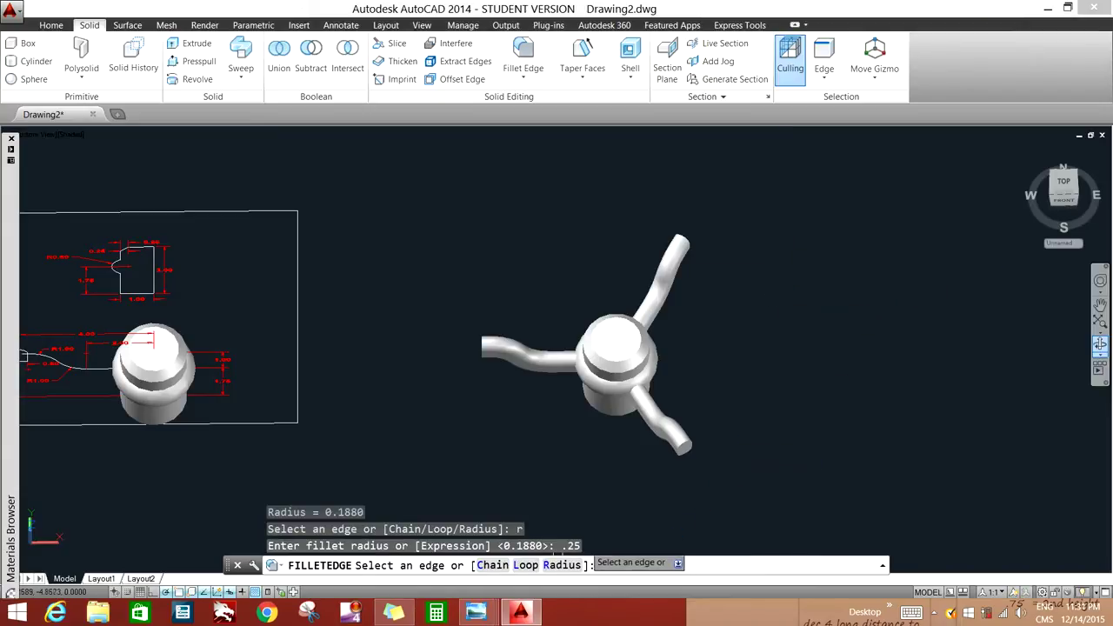
click(492, 565)
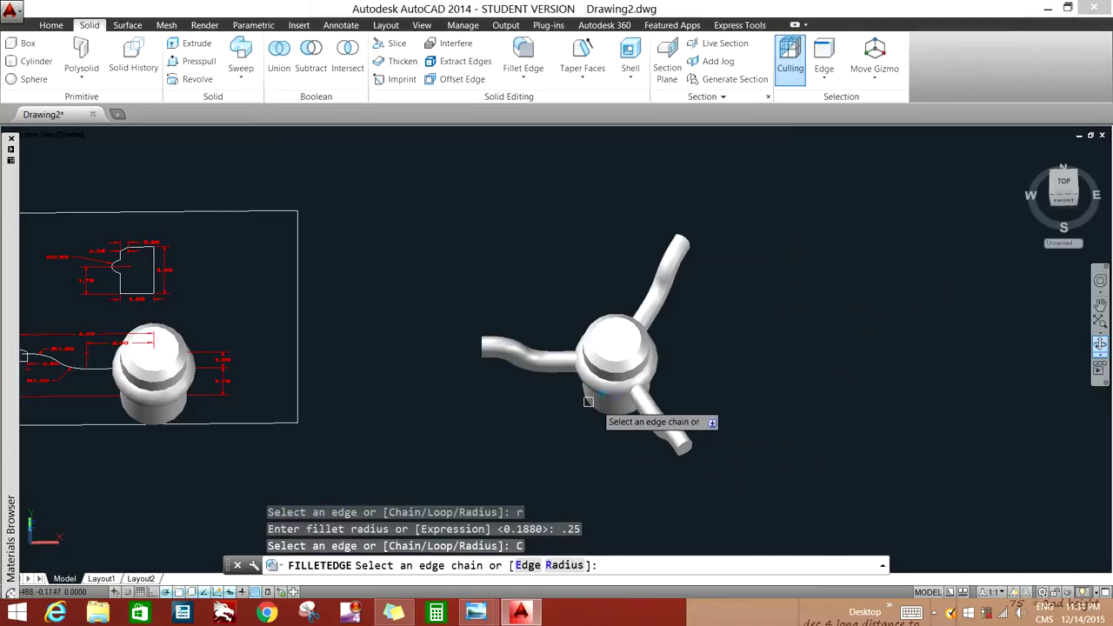
click(586, 352)
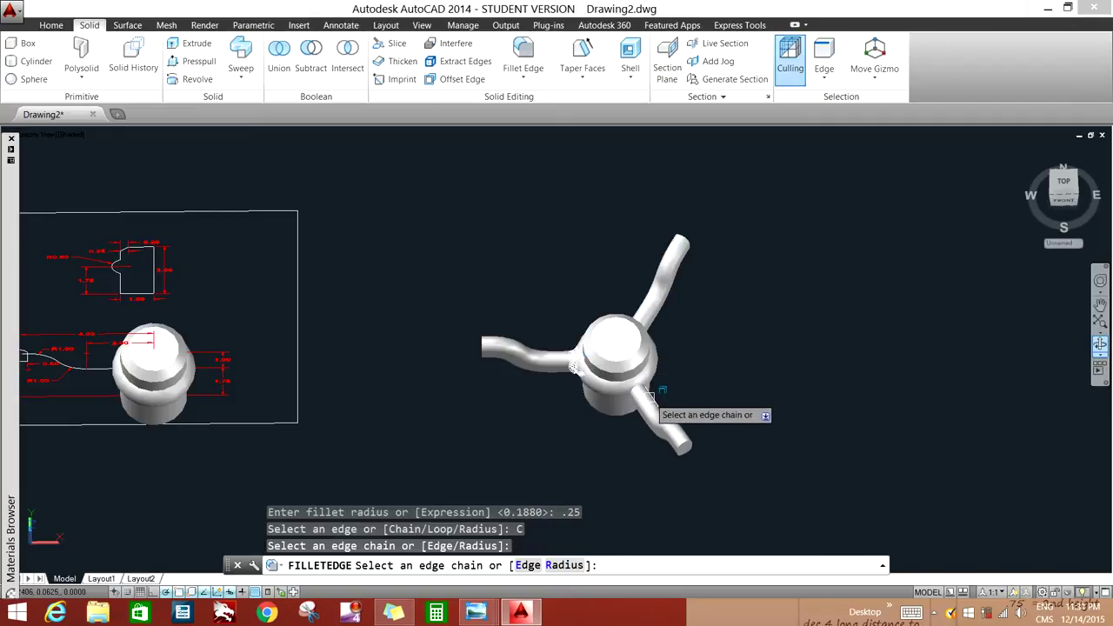
scroll(652, 396, up, 5)
click(632, 357)
scroll(696, 317, down, 5)
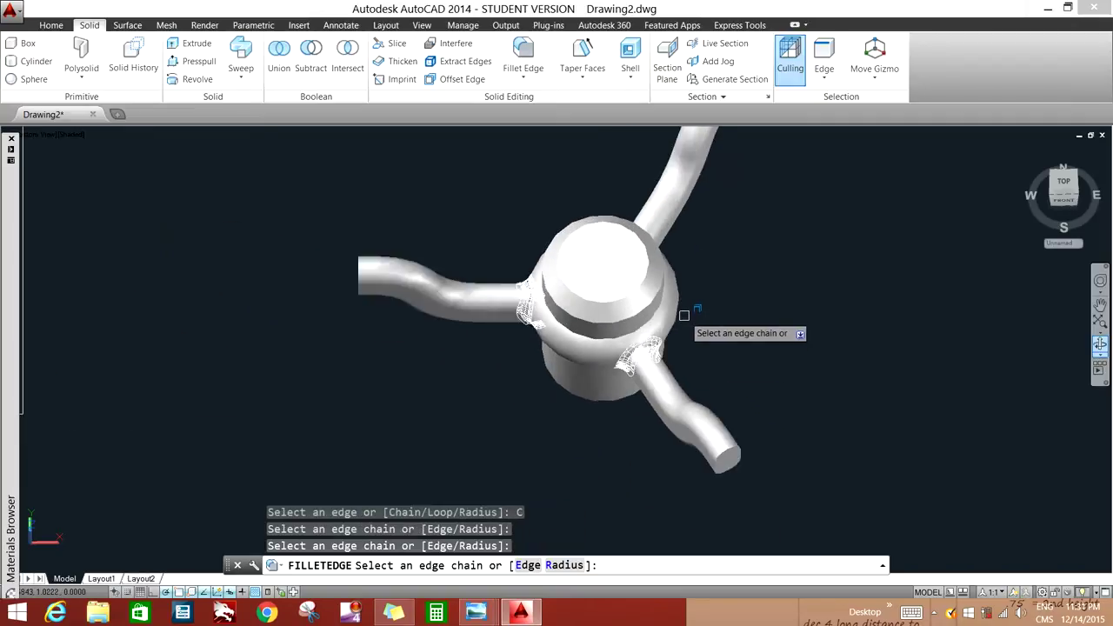
Step: Orbit to see the arm joints from below and apply the fillet to all 15 edges
shift+middle_drag(722, 325, 611, 360)
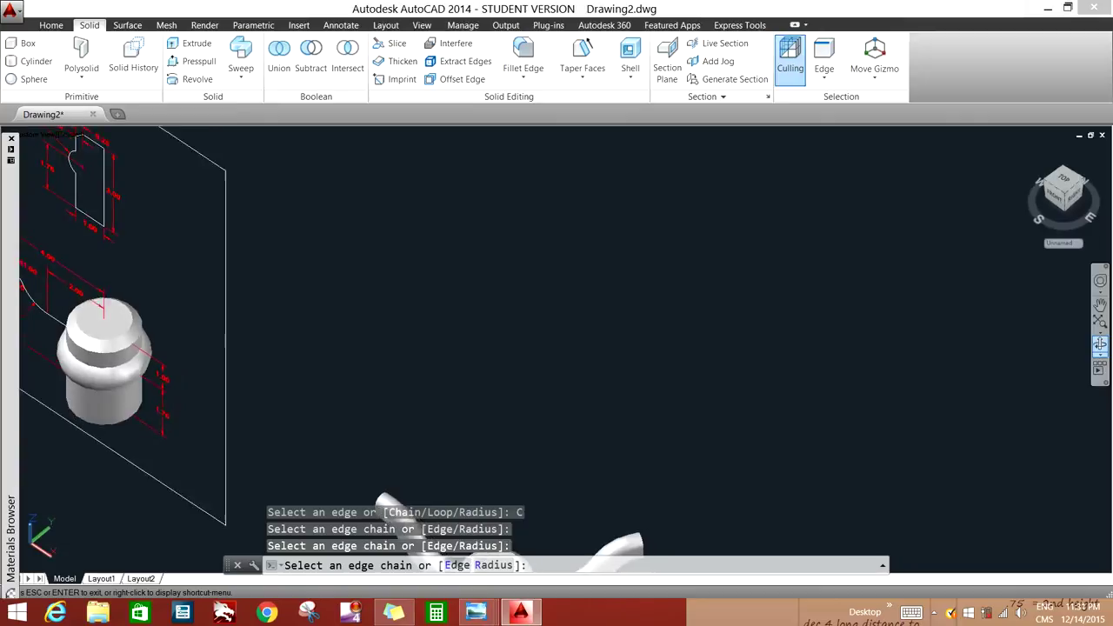
scroll(482, 543, up, 1)
scroll(482, 543, up, 2)
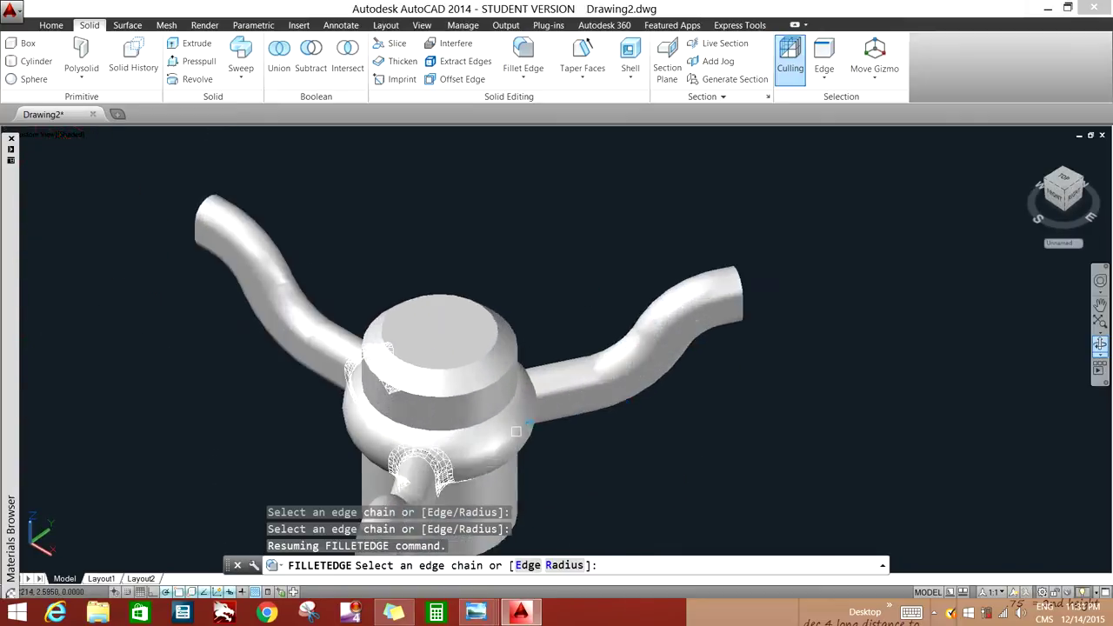
scroll(481, 543, up, 2)
scroll(481, 544, up, 3)
shift+middle_drag(481, 543, 546, 391)
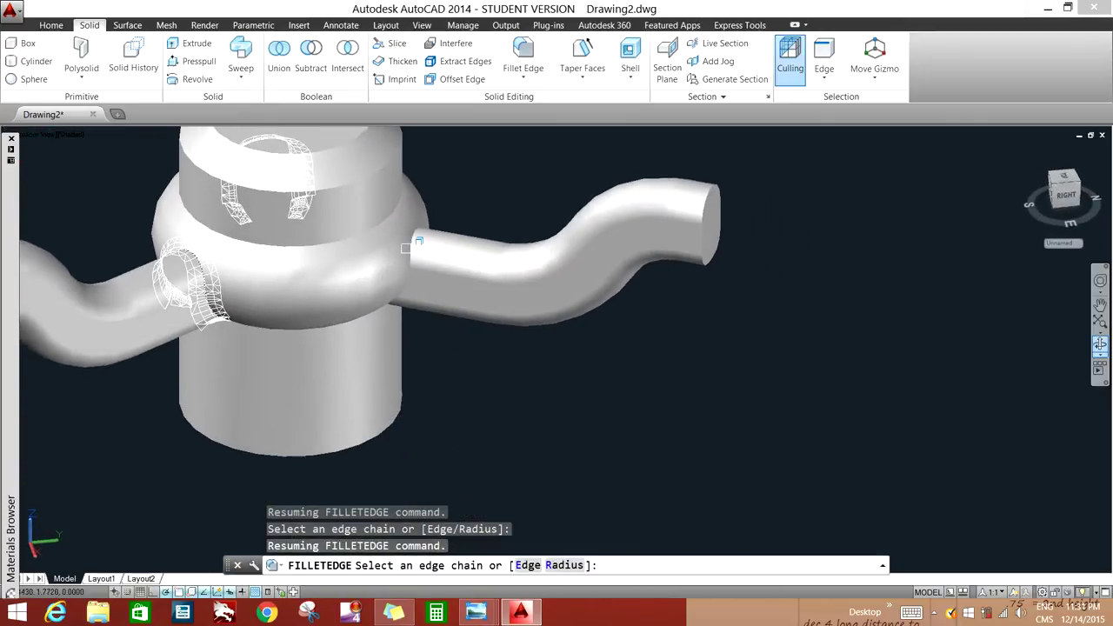
right_click(546, 392)
click(575, 399)
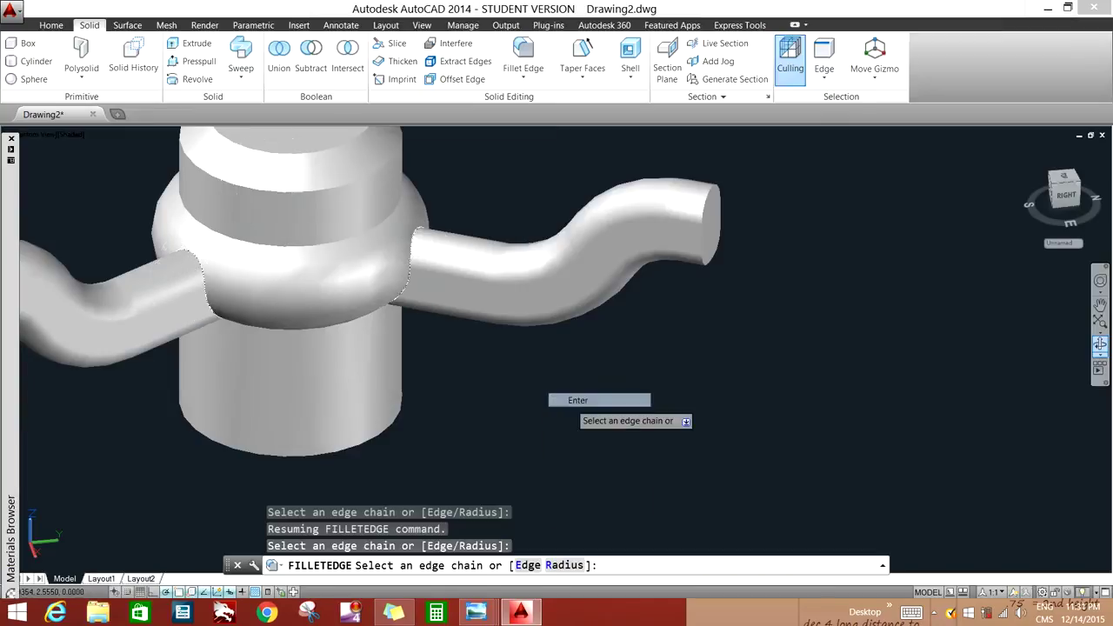
right_click(576, 400)
click(606, 408)
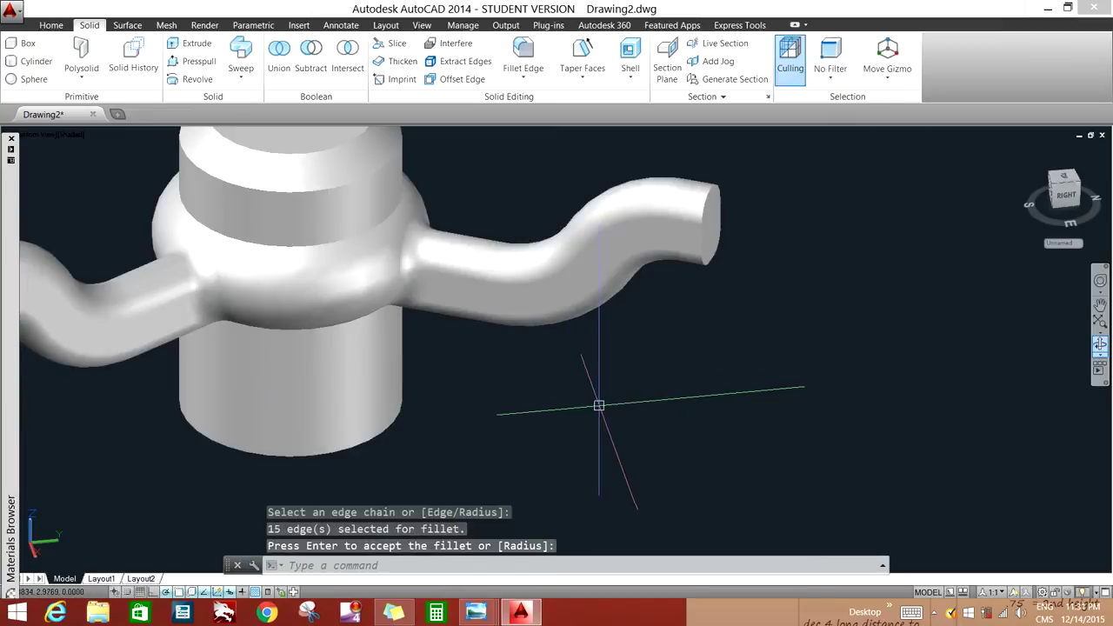
scroll(461, 355, down, 5)
shift+middle_drag(461, 355, 356, 129)
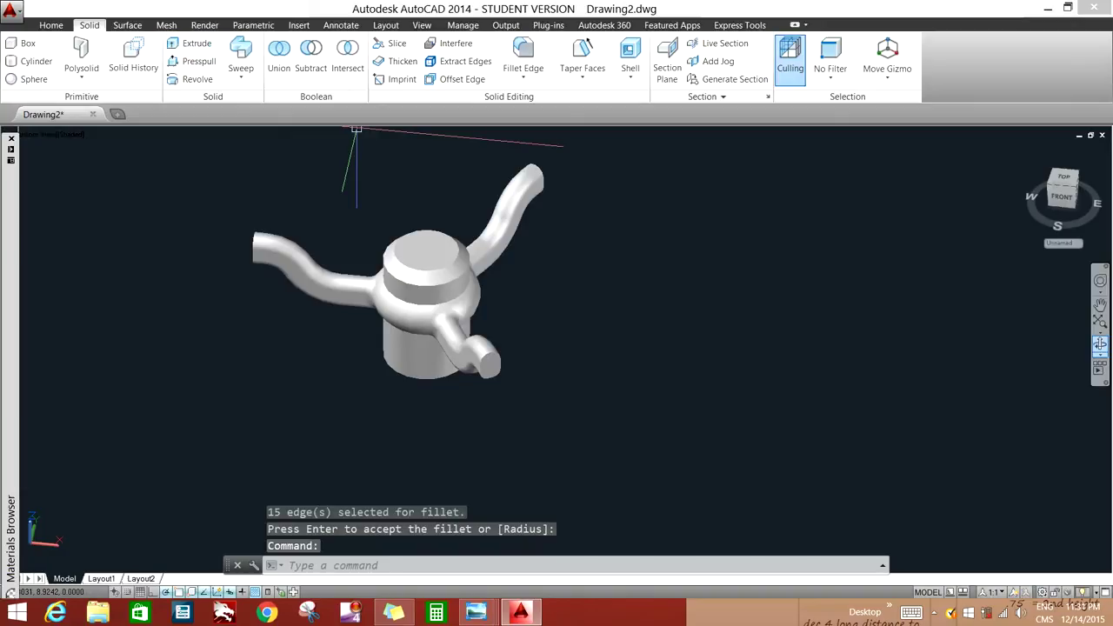
Step: Switch to the Top view and 3D-rotate the filleted part 90° about the hub centre
click(421, 25)
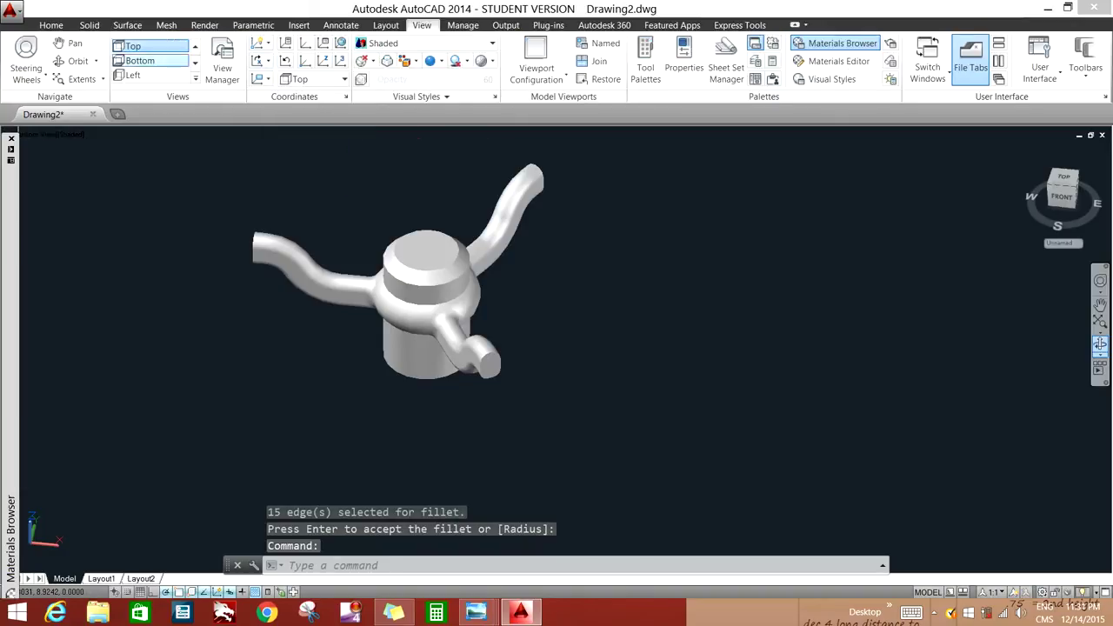
click(133, 46)
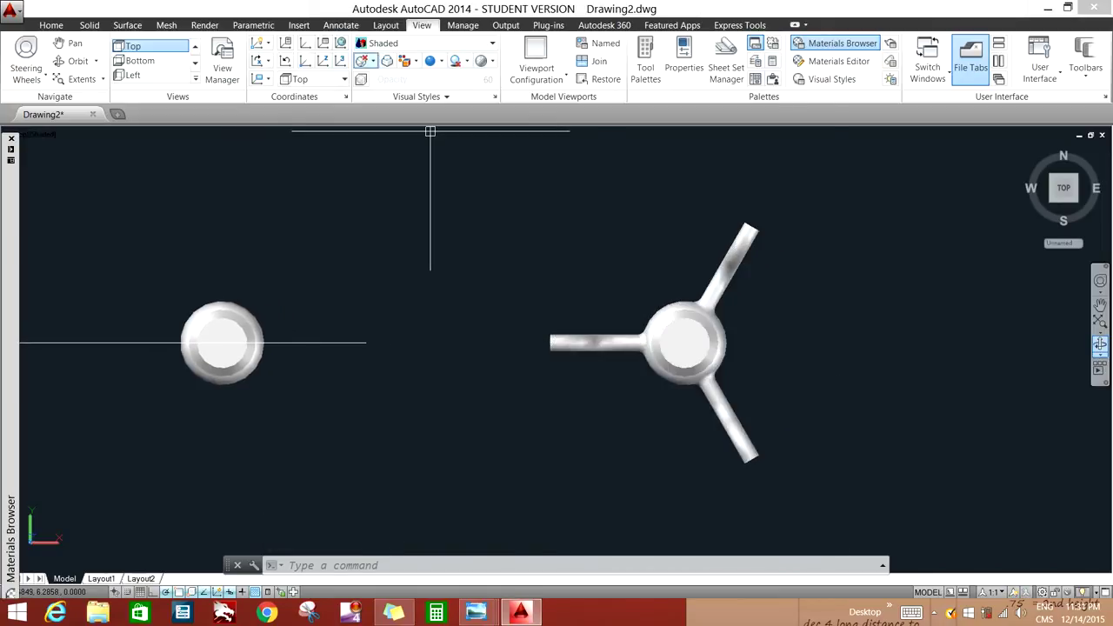
click(51, 24)
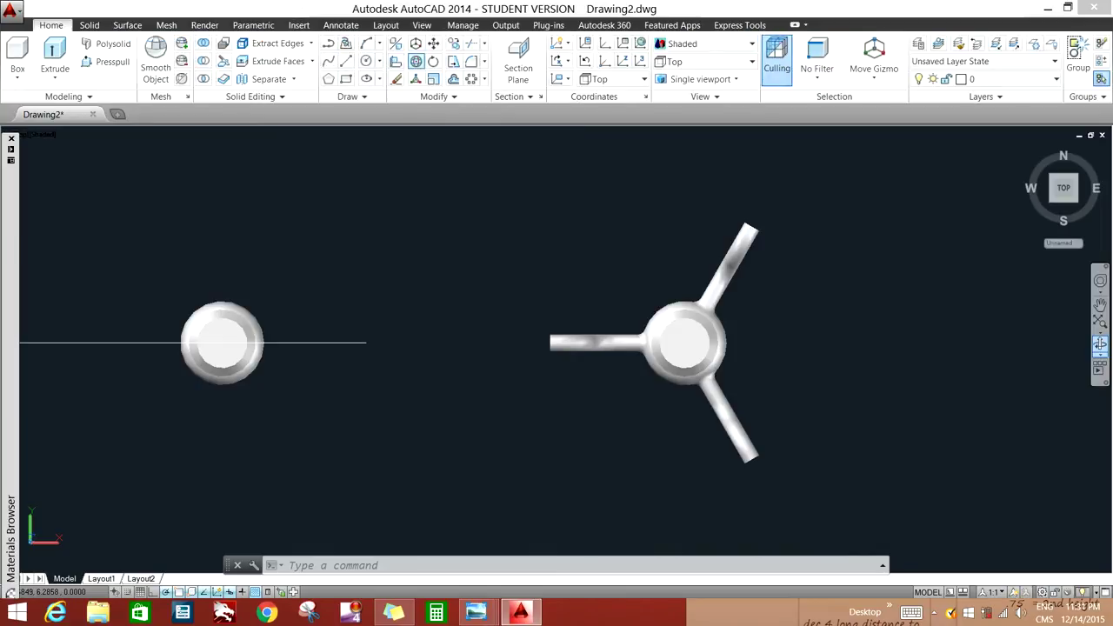
click(415, 61)
click(670, 360)
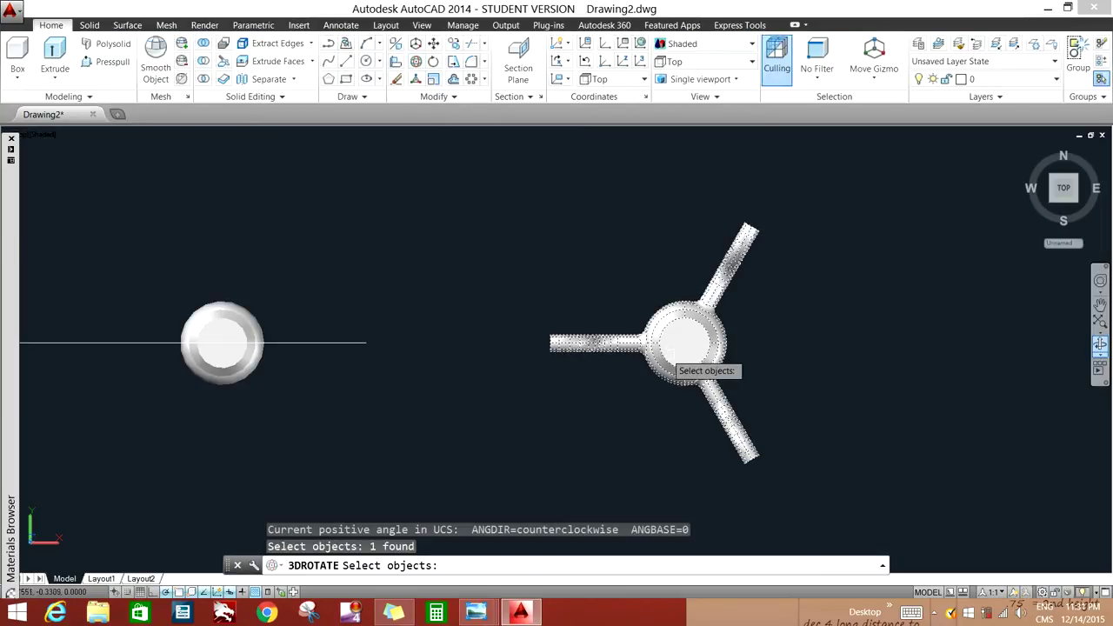
key(Return)
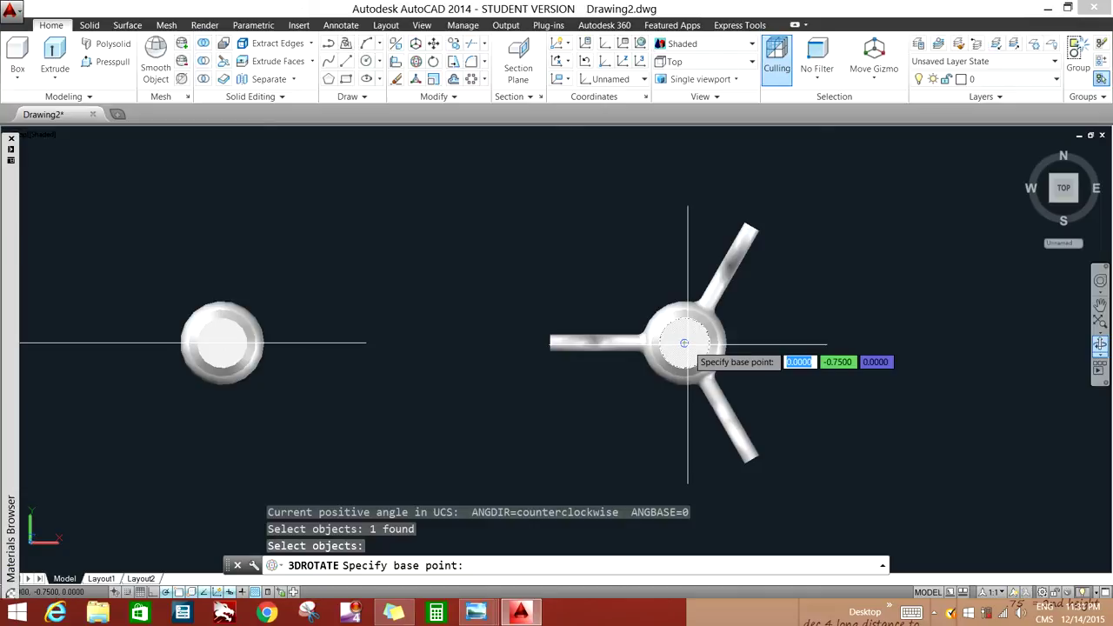
click(684, 343)
text(90)
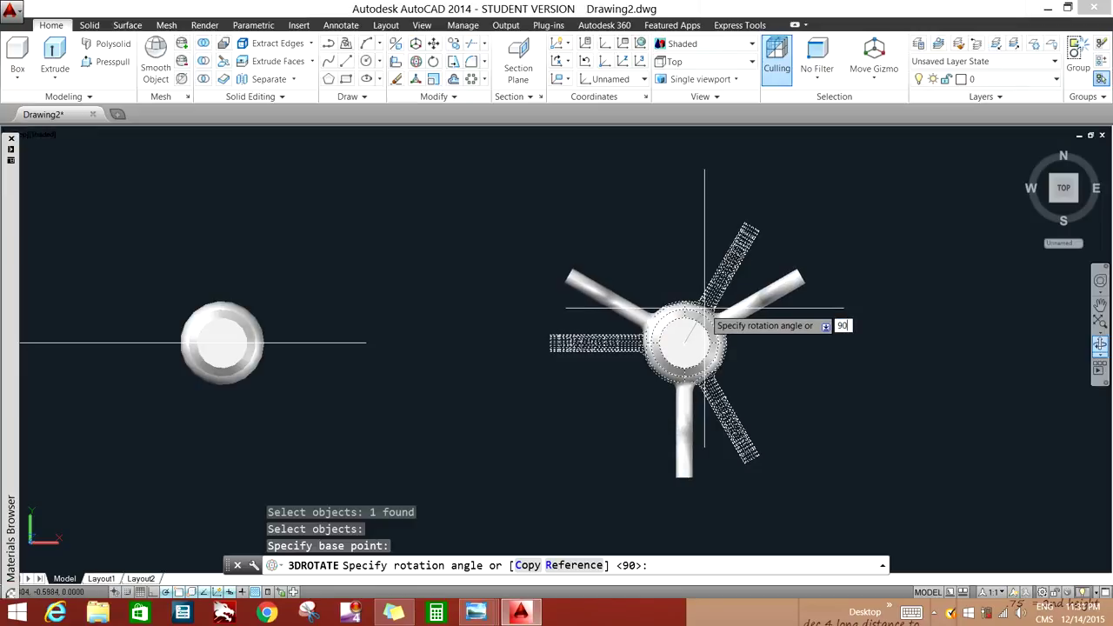
key(Return)
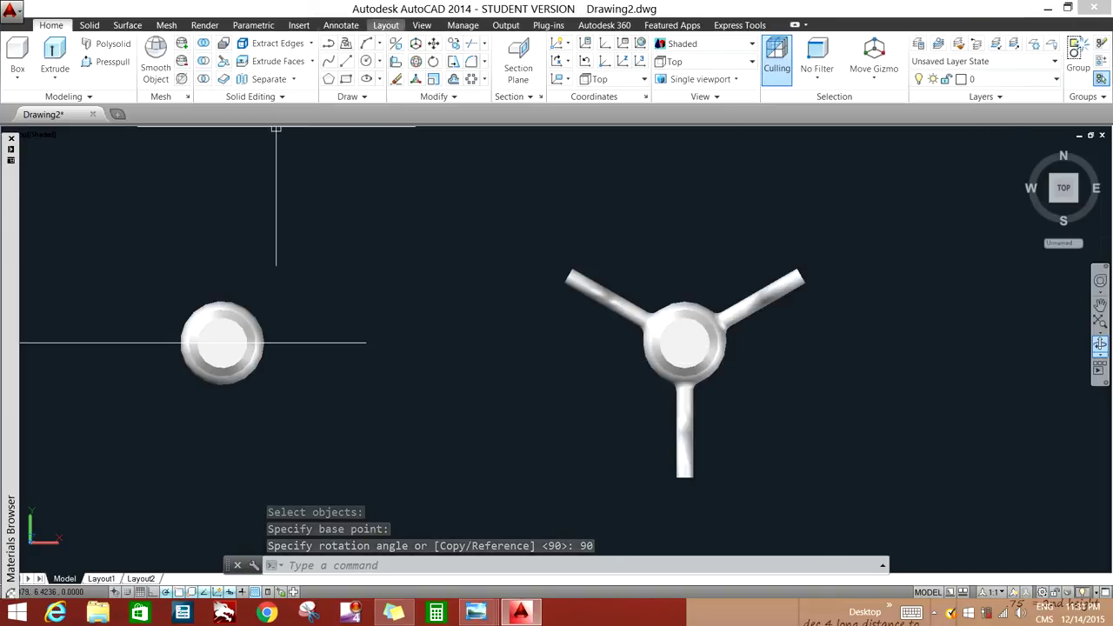
click(421, 24)
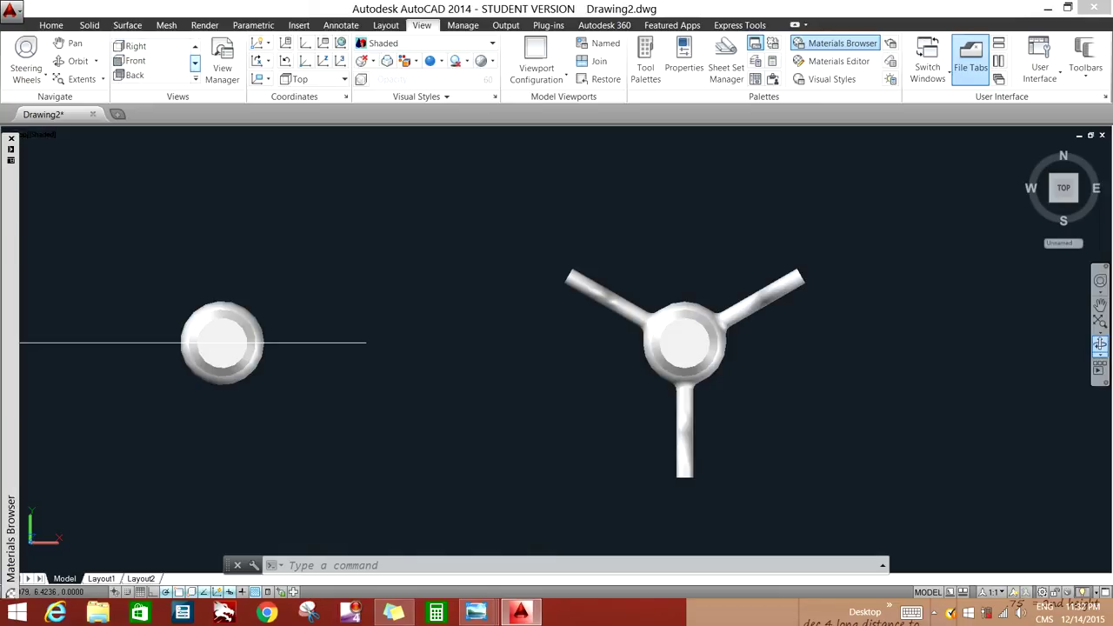
Step: Switch to the Front view, zoom in, and draw a short guide line across the arm end
click(148, 60)
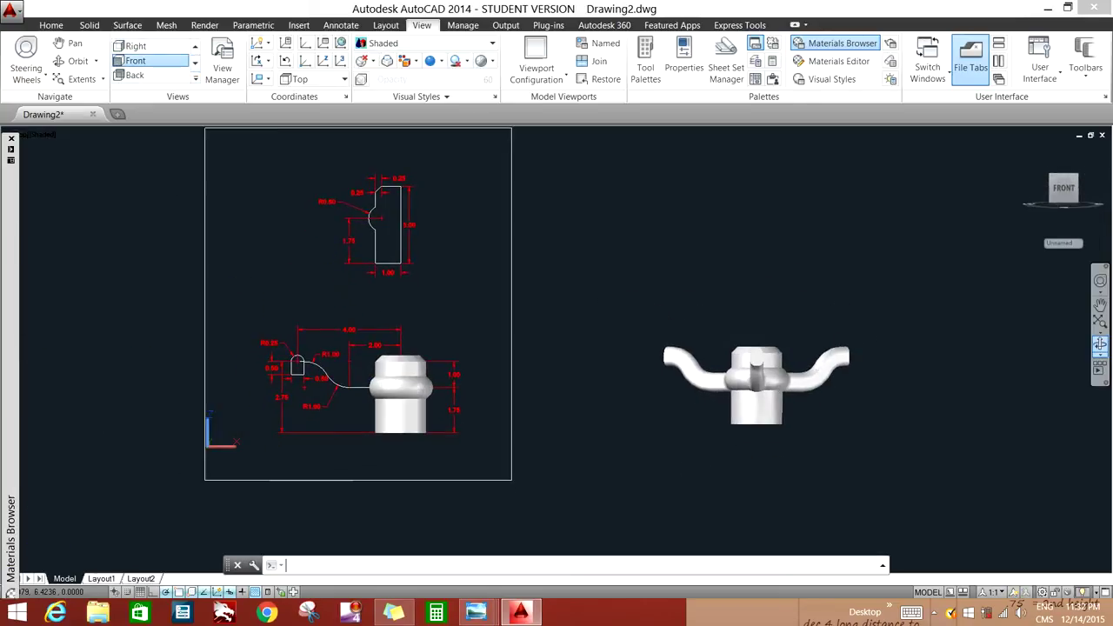
scroll(771, 375, up, 3)
scroll(771, 374, up, 2)
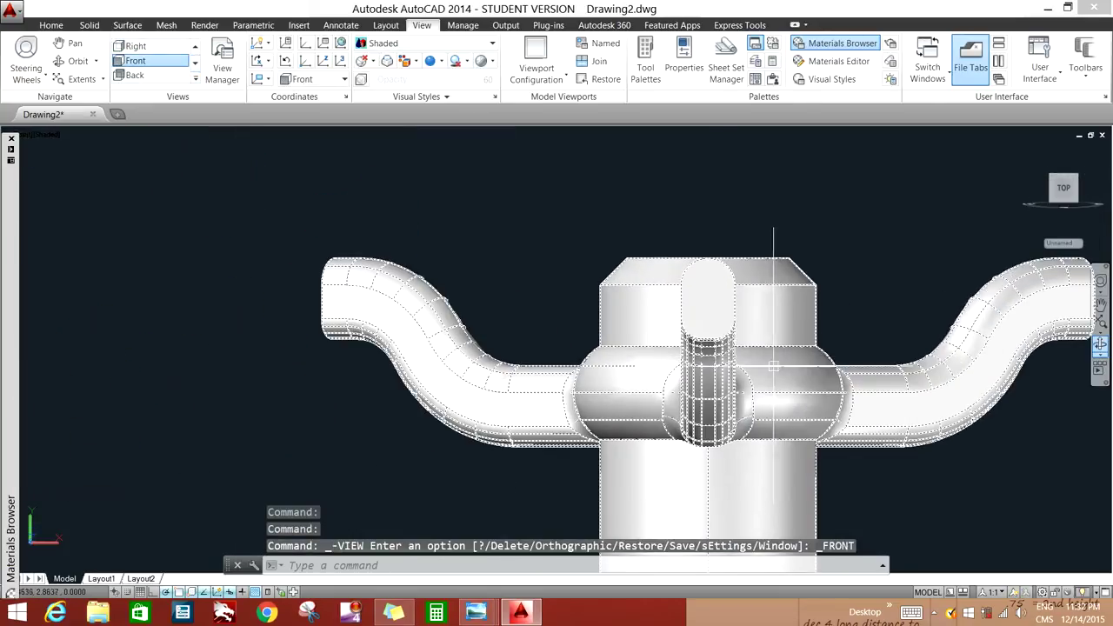
click(50, 24)
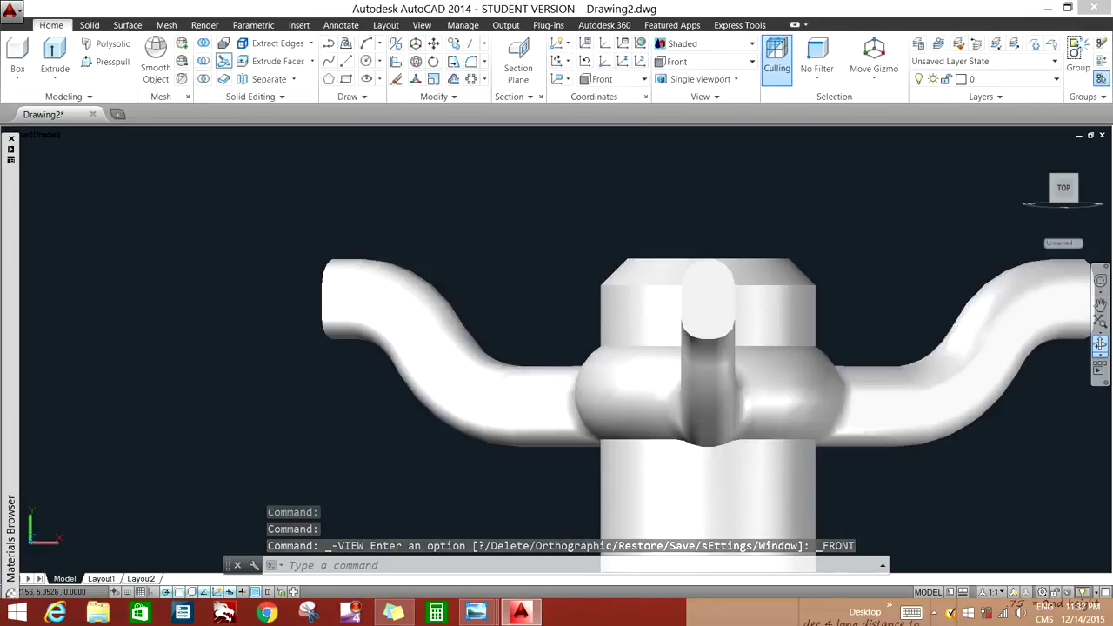
click(345, 60)
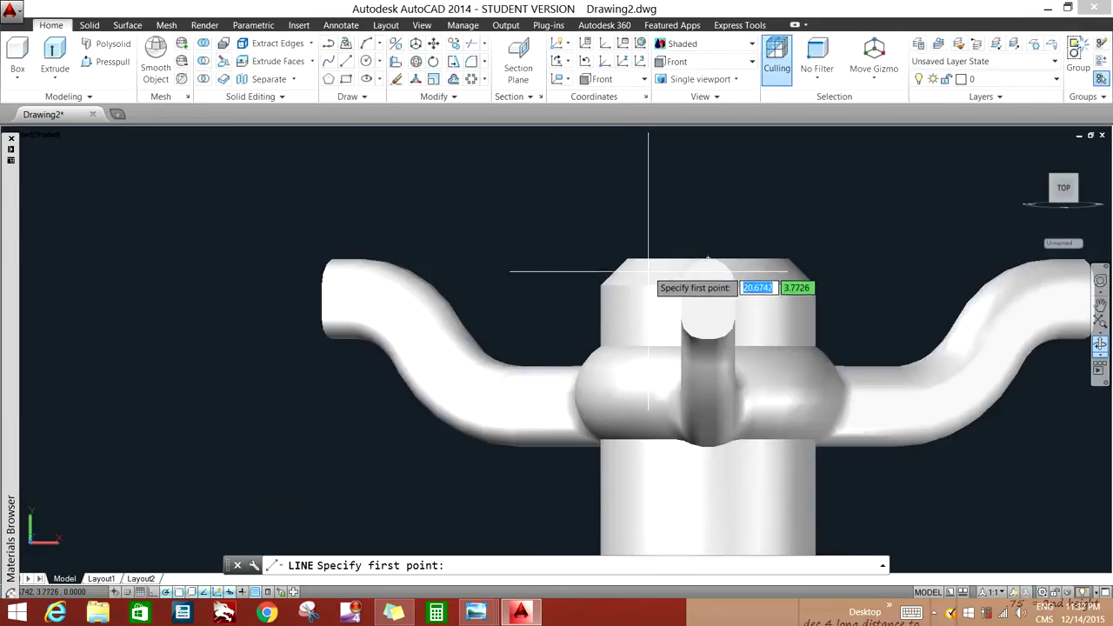
click(681, 302)
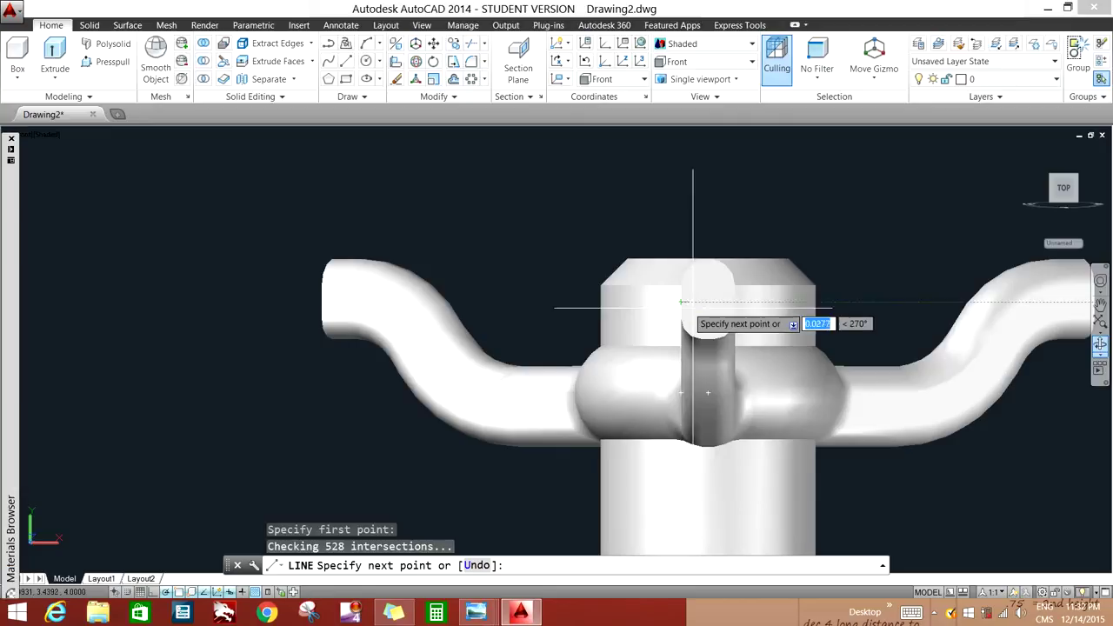
click(734, 302)
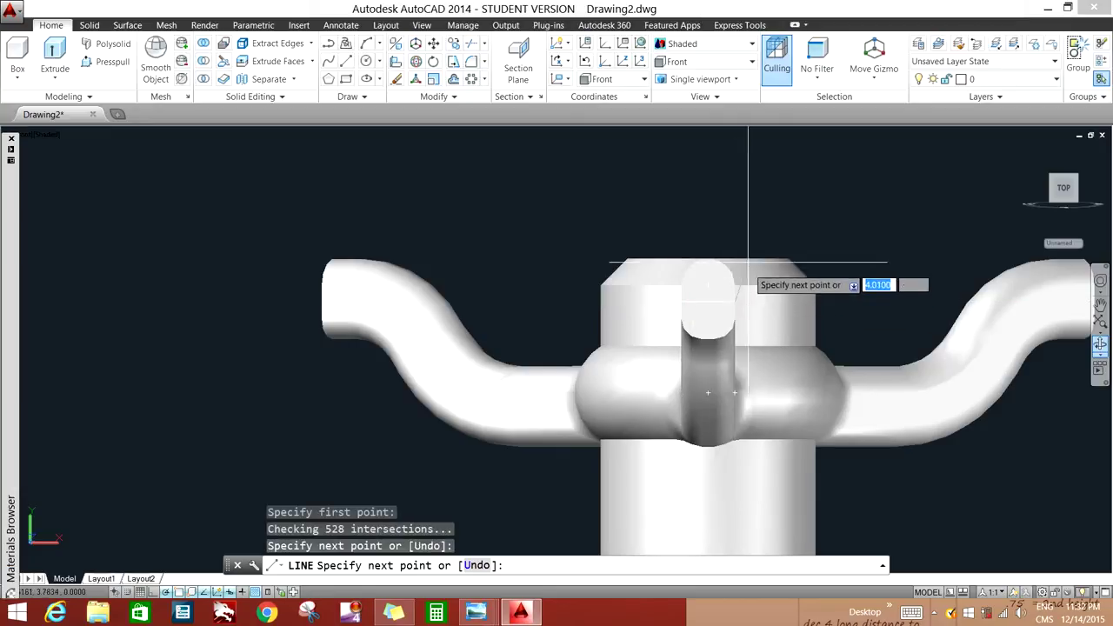
right_click(737, 217)
click(750, 224)
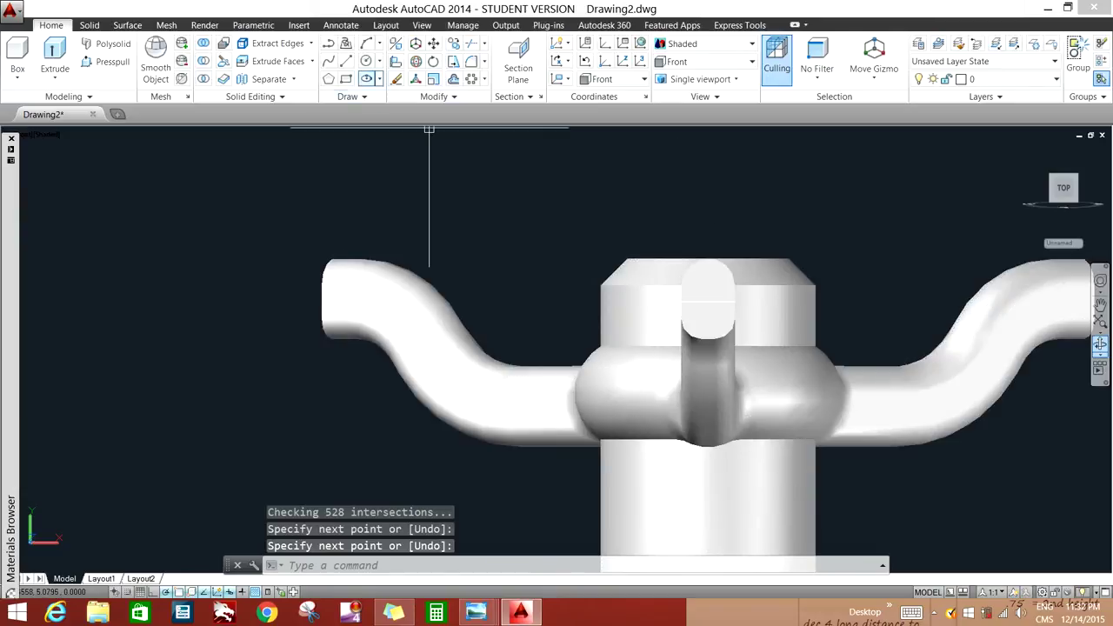
Step: Draw a 0.5-radius circle centred on the arm end
click(366, 61)
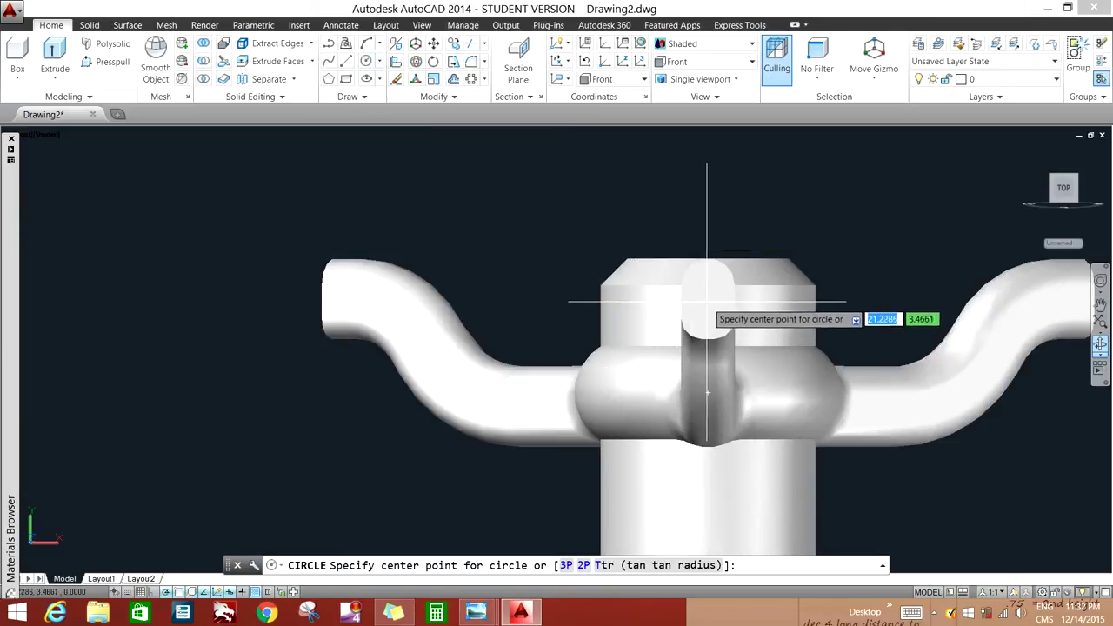
click(710, 258)
text(.5)
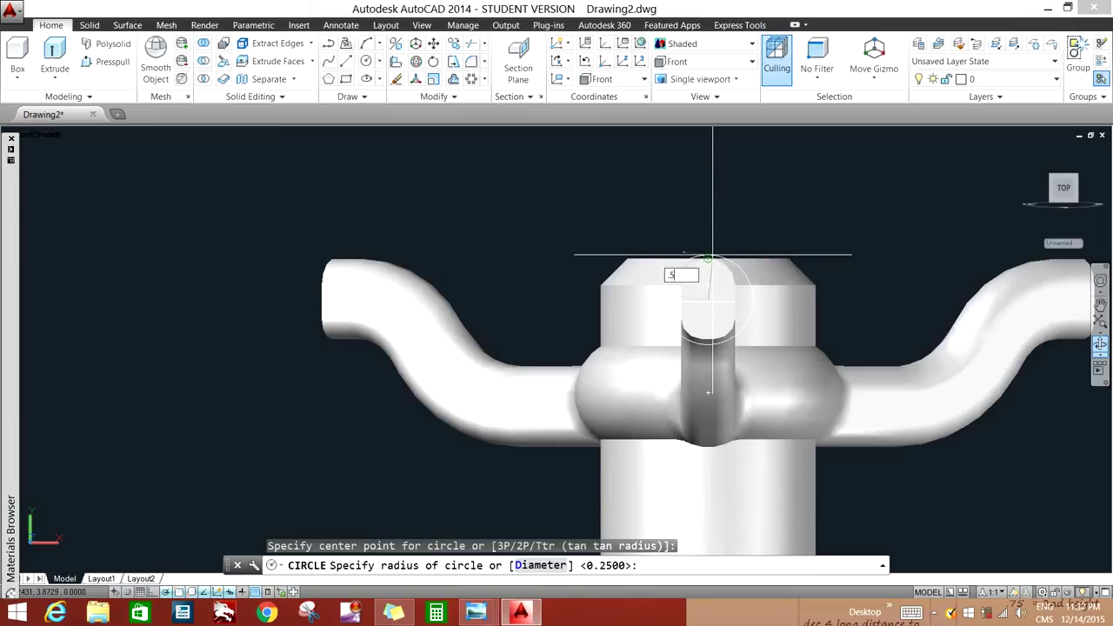
key(Return)
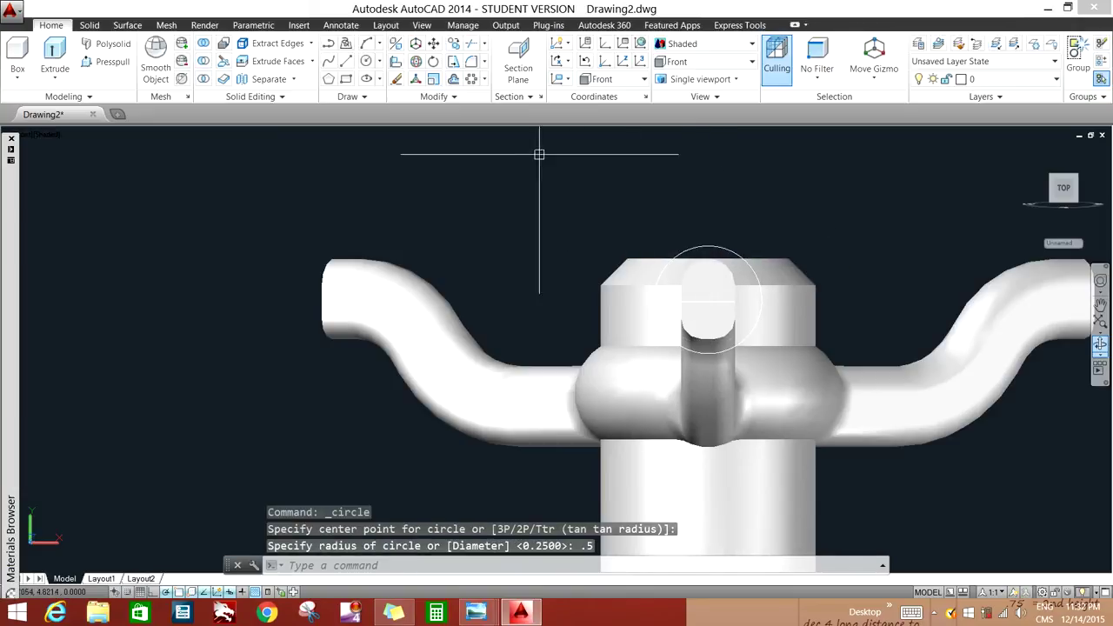
Step: Start a 3DROTATE of the circle about its centre, orbit obliquely, toggle ortho, then cancel
text(3drotate)
key(Return)
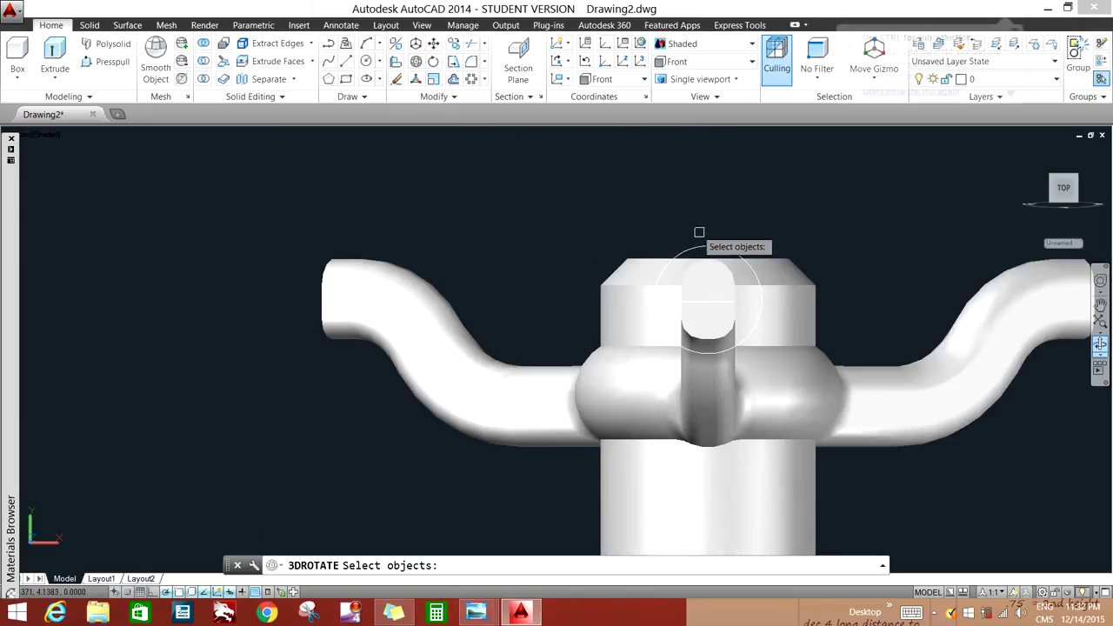
click(710, 246)
key(Return)
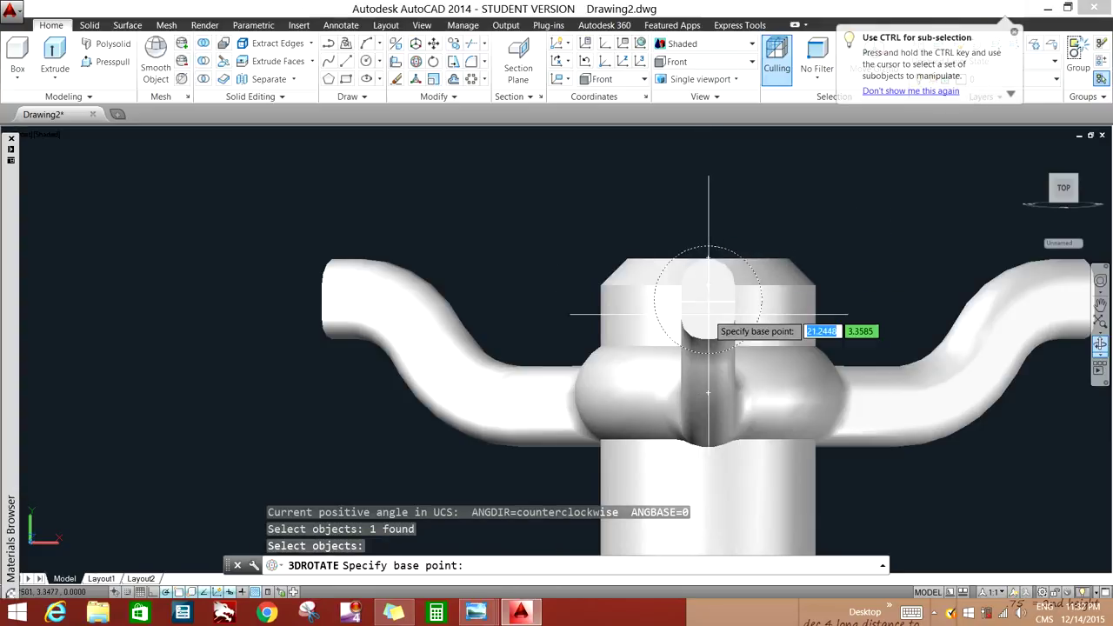
click(708, 302)
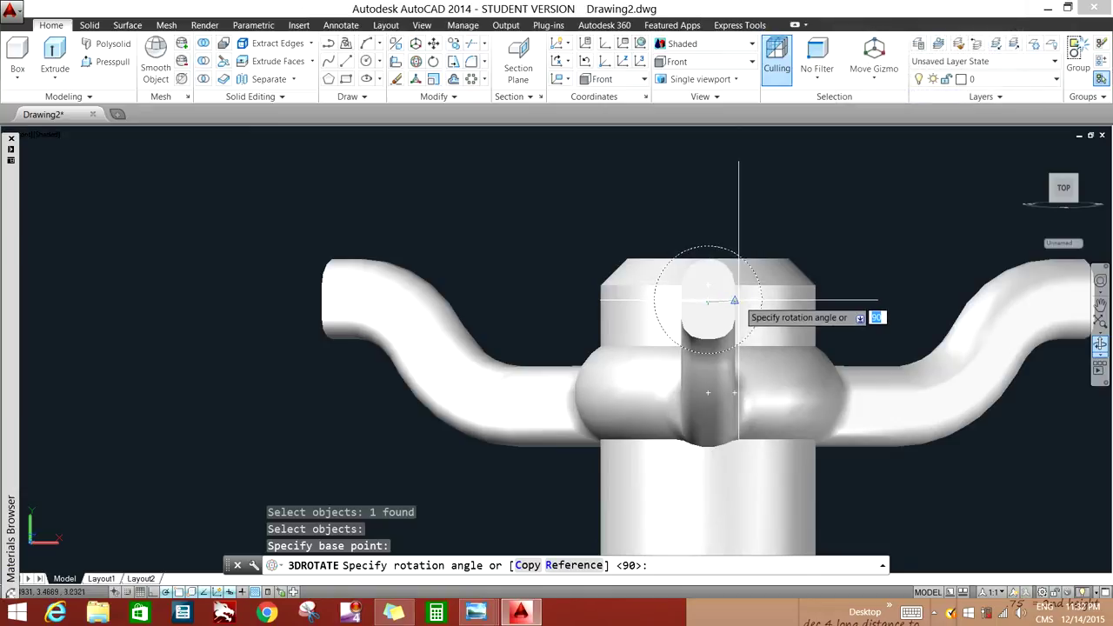
shift+middle_drag(738, 300, 626, 313)
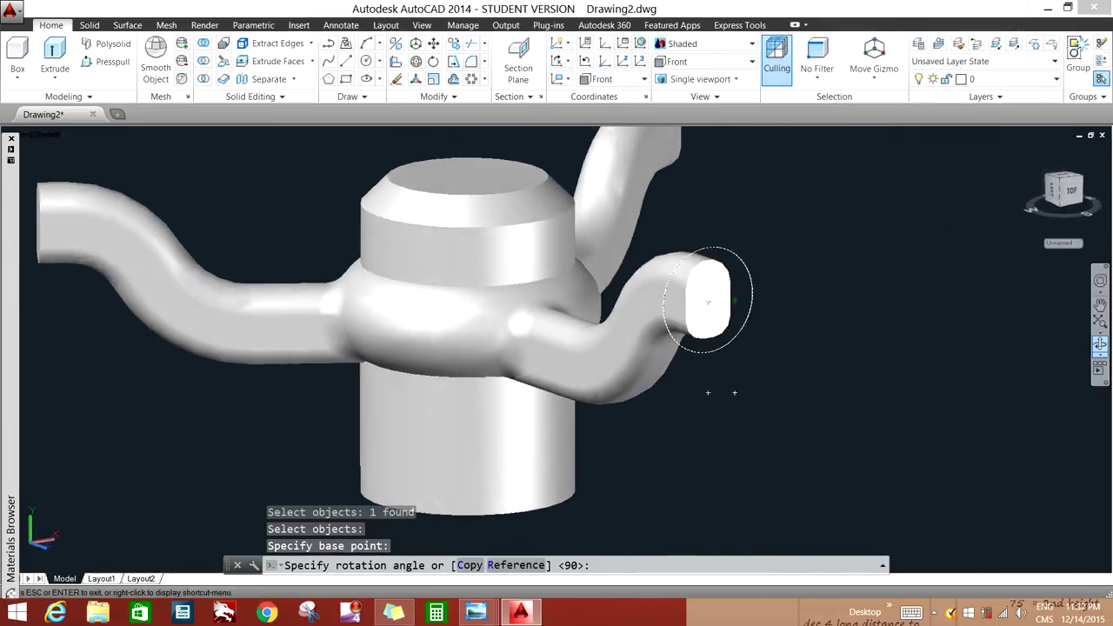
key(F8)
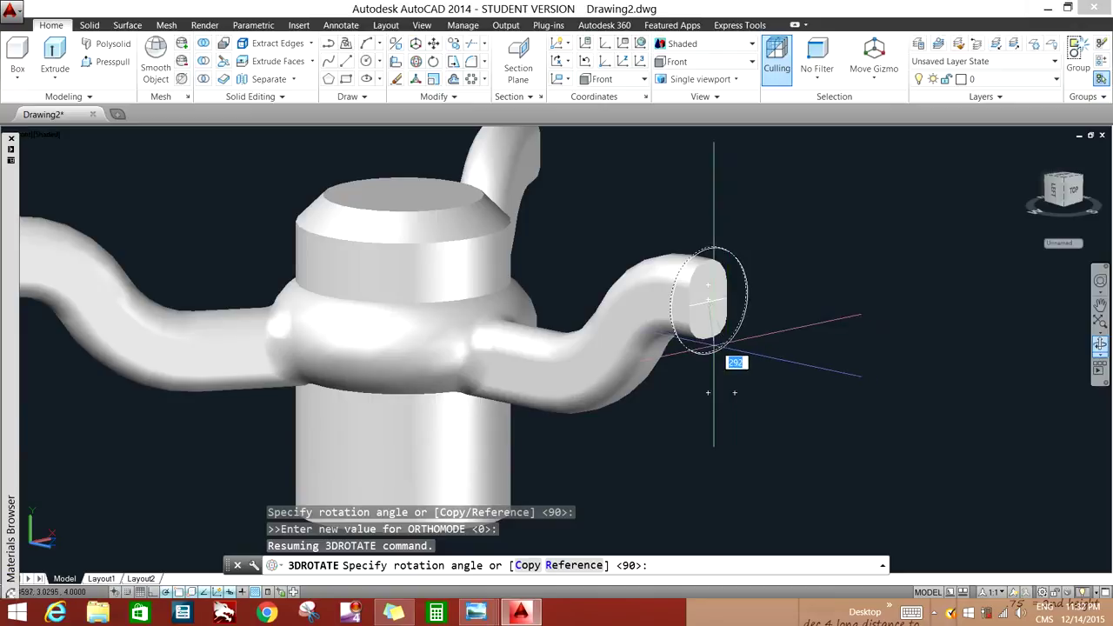
key(Escape)
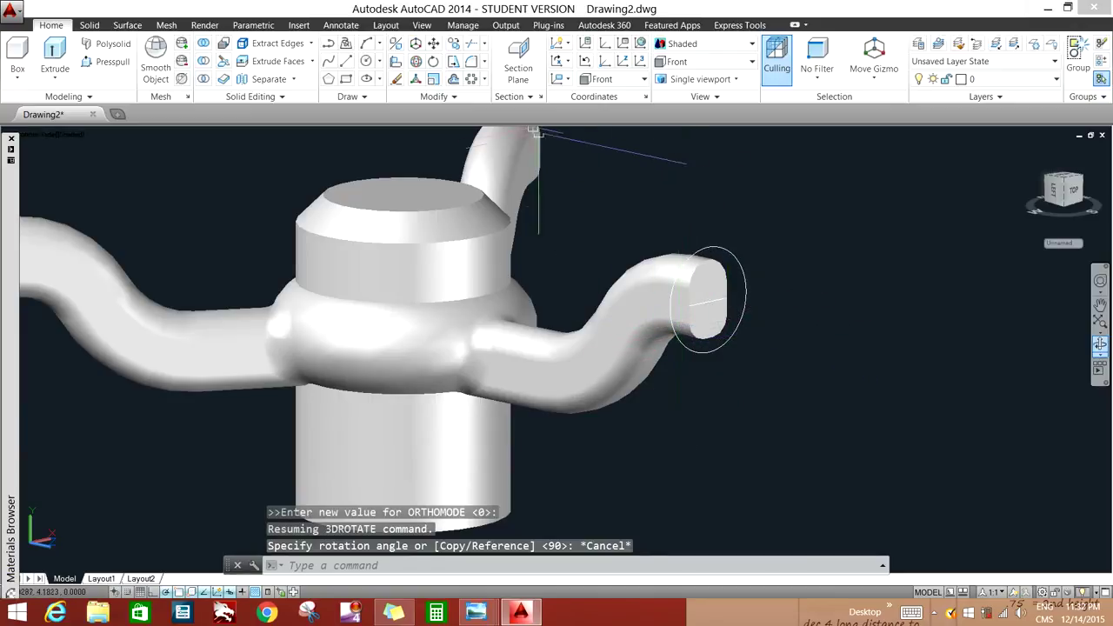
Step: Retry the 3D rotation of the circle about its centre and cancel it again
click(532, 132)
key(Return)
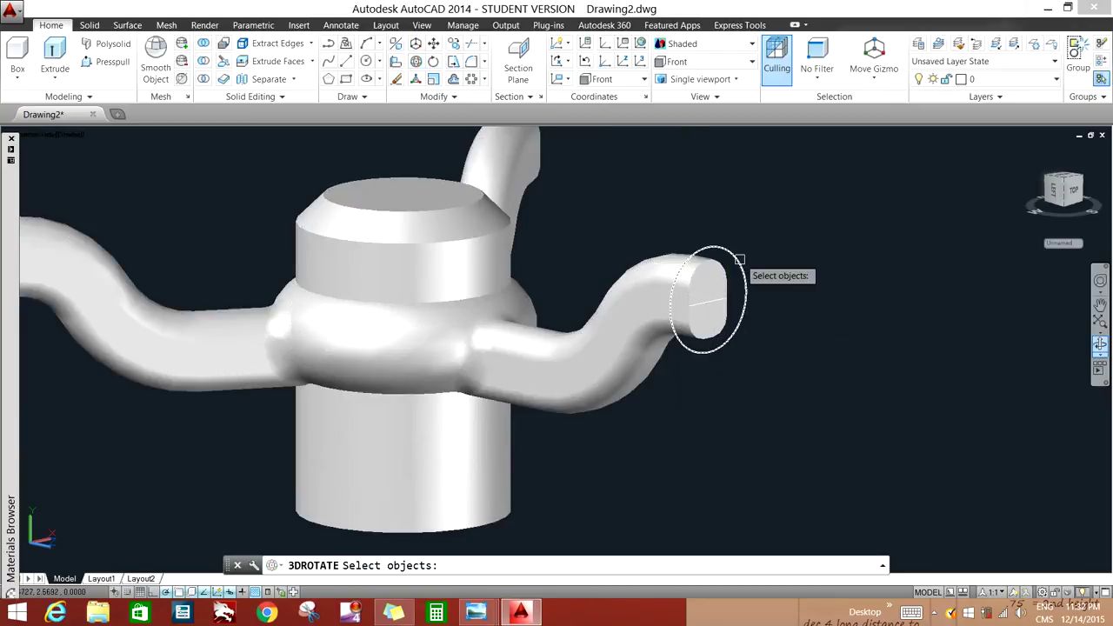
click(721, 268)
key(Return)
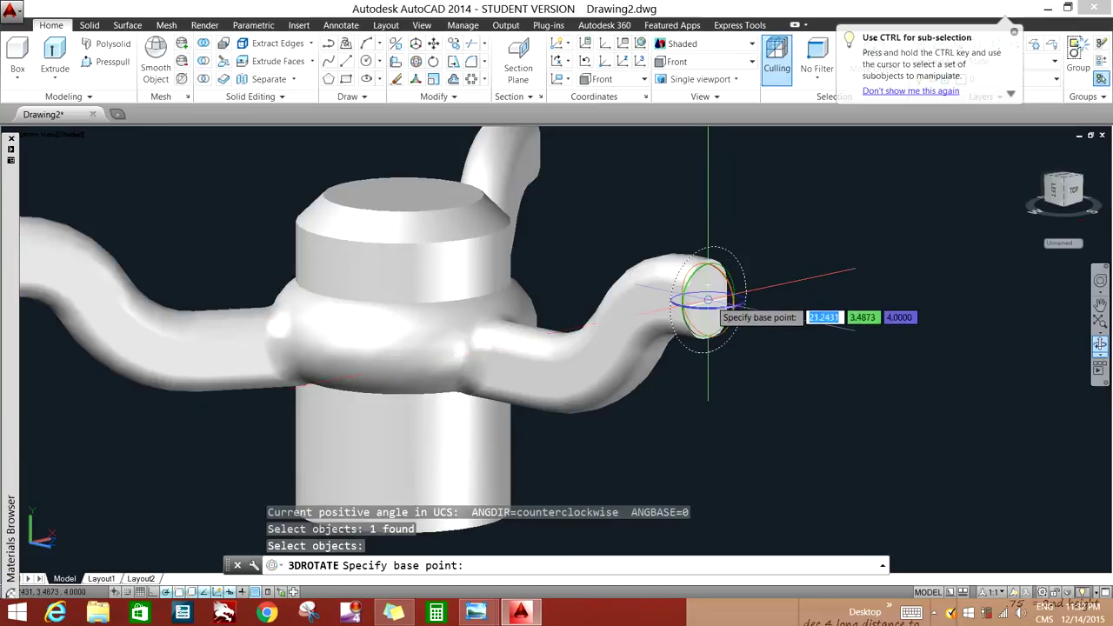
click(708, 299)
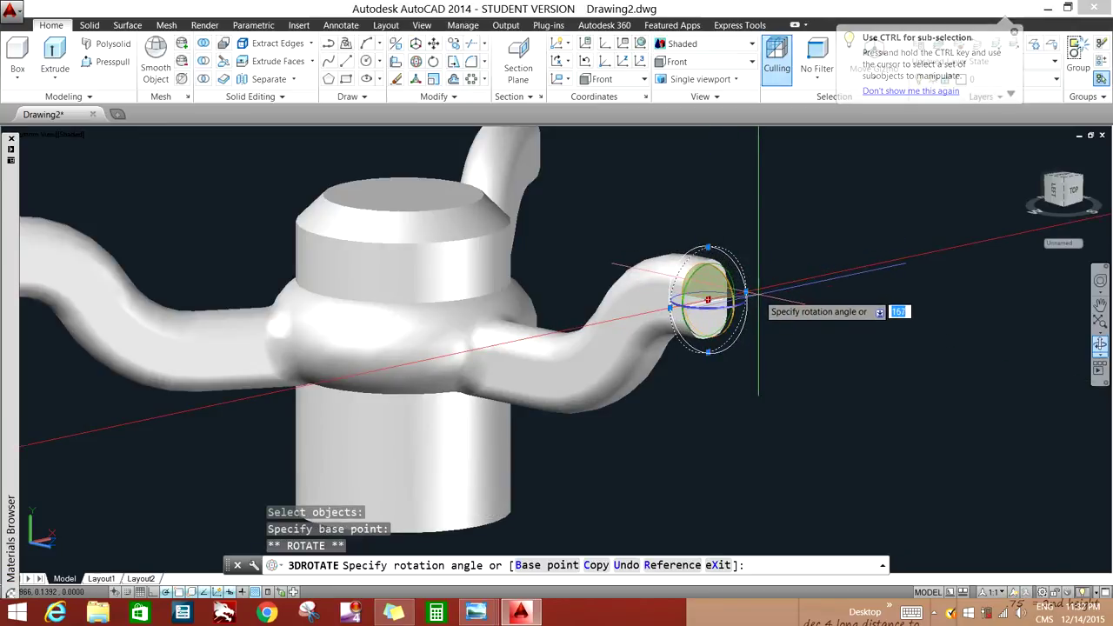
key(Escape)
key(Escape)
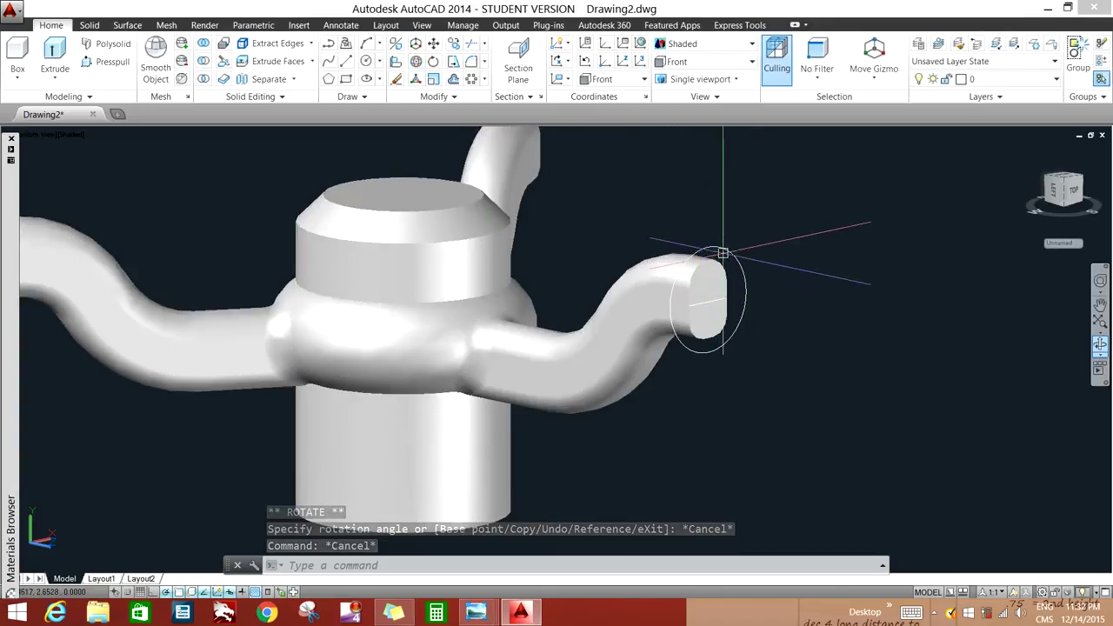
key(Return)
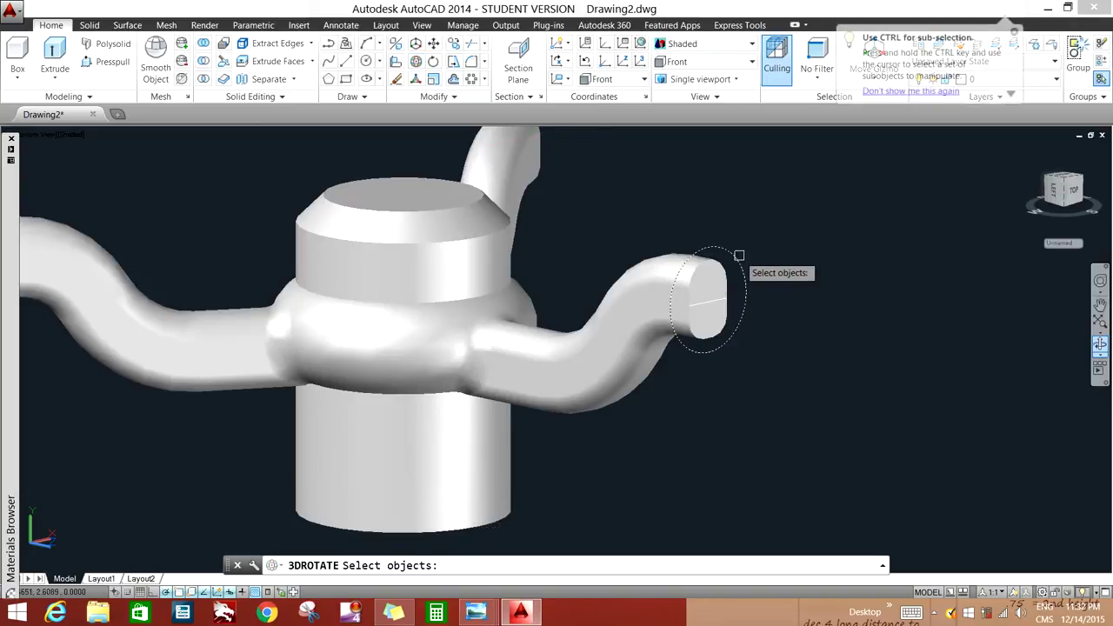
Step: Select the circle, set the rotation base at the arm-end face centre, zoom, and cancel
click(735, 252)
key(Return)
scroll(783, 330, up, 2)
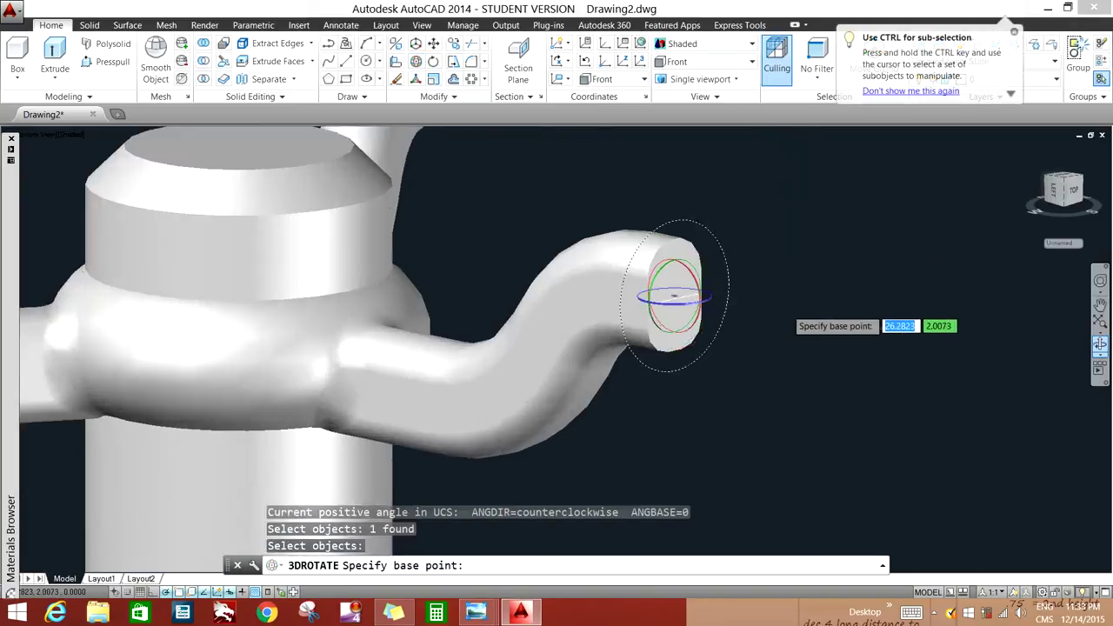
scroll(721, 309, up, 2)
scroll(619, 288, up, 1)
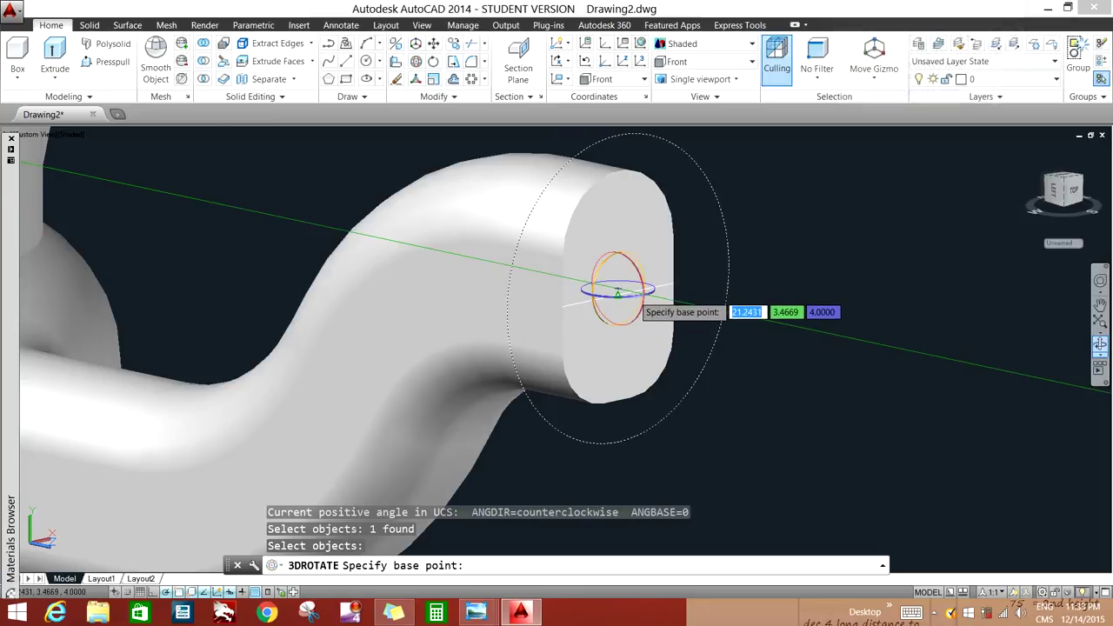
click(618, 290)
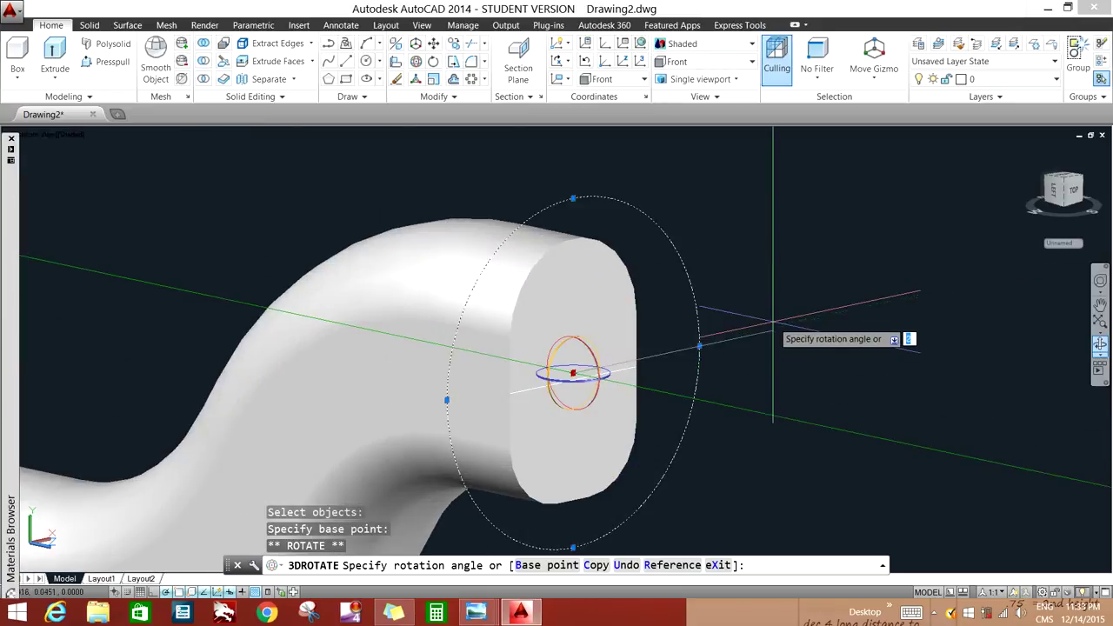
scroll(598, 387, up, 3)
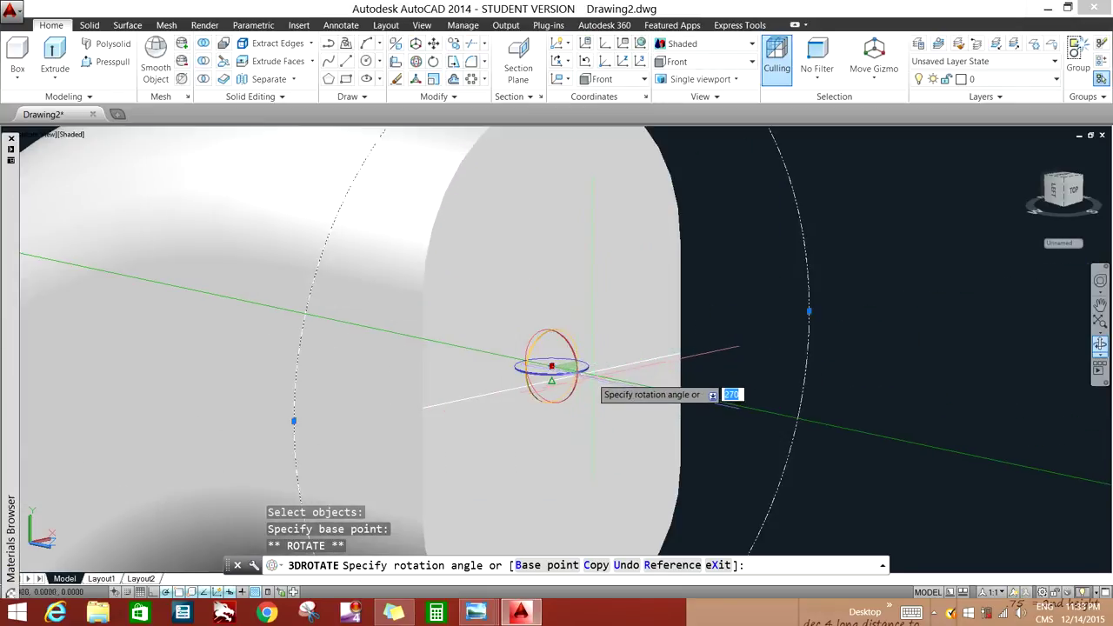
scroll(593, 387, down, 3)
scroll(600, 387, down, 2)
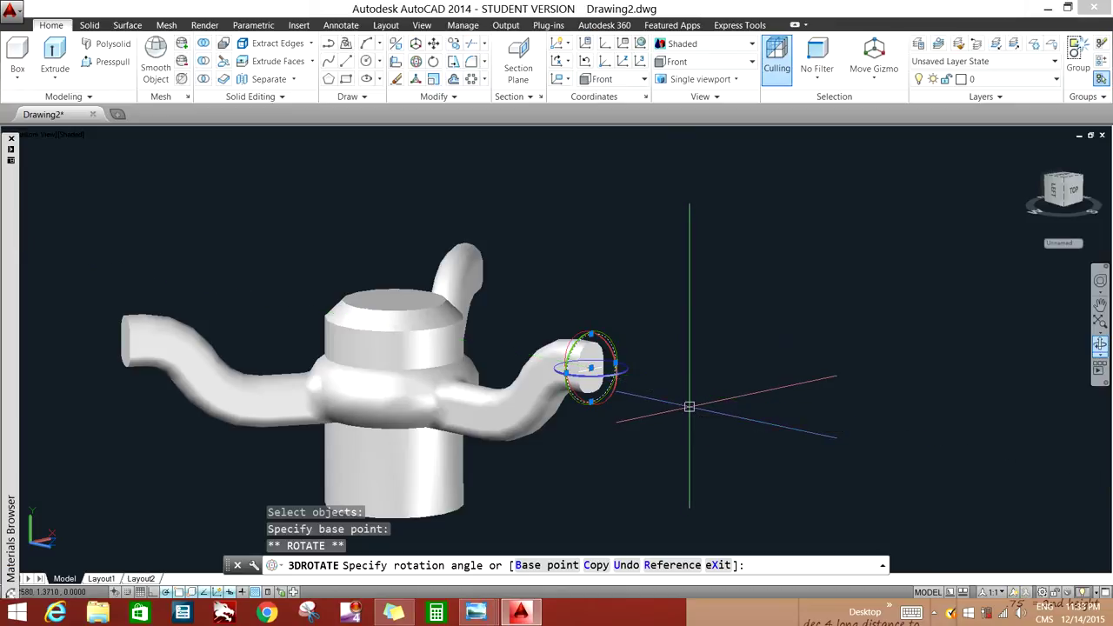
key(Escape)
Step: Reselect the circle and snap the rotation base to its centre, leaving the angle prompt open
scroll(628, 353, up, 3)
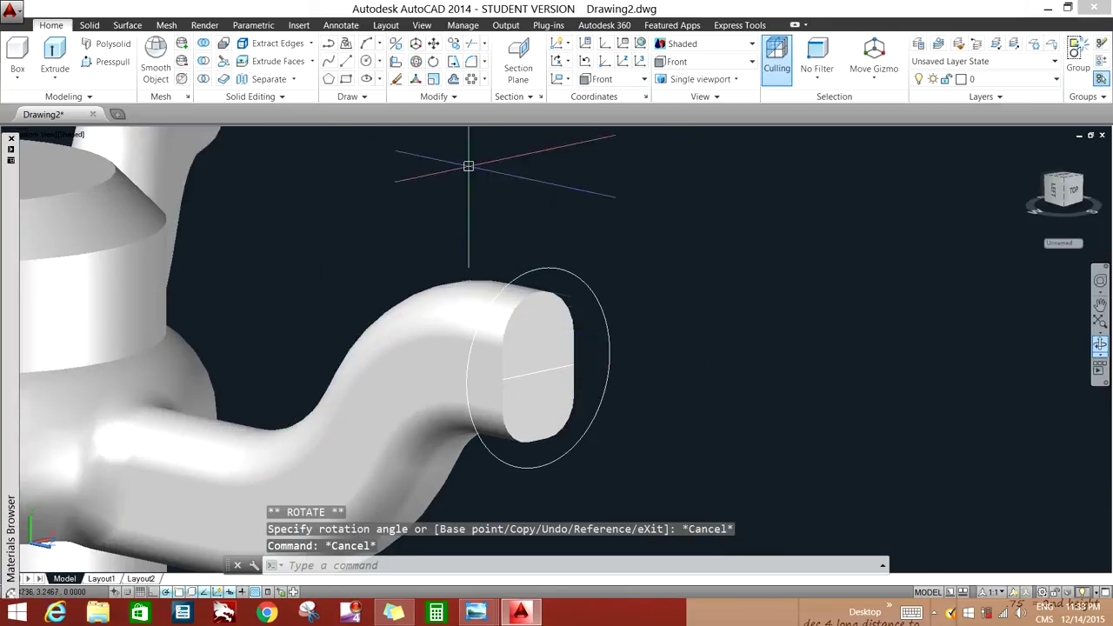
key(Return)
click(603, 311)
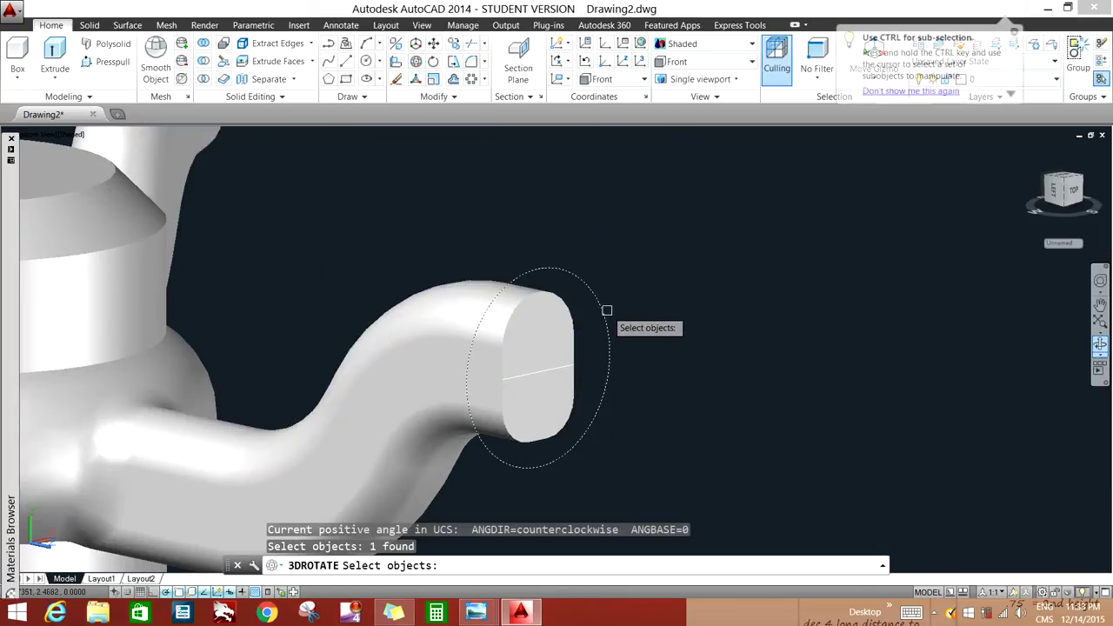
key(Return)
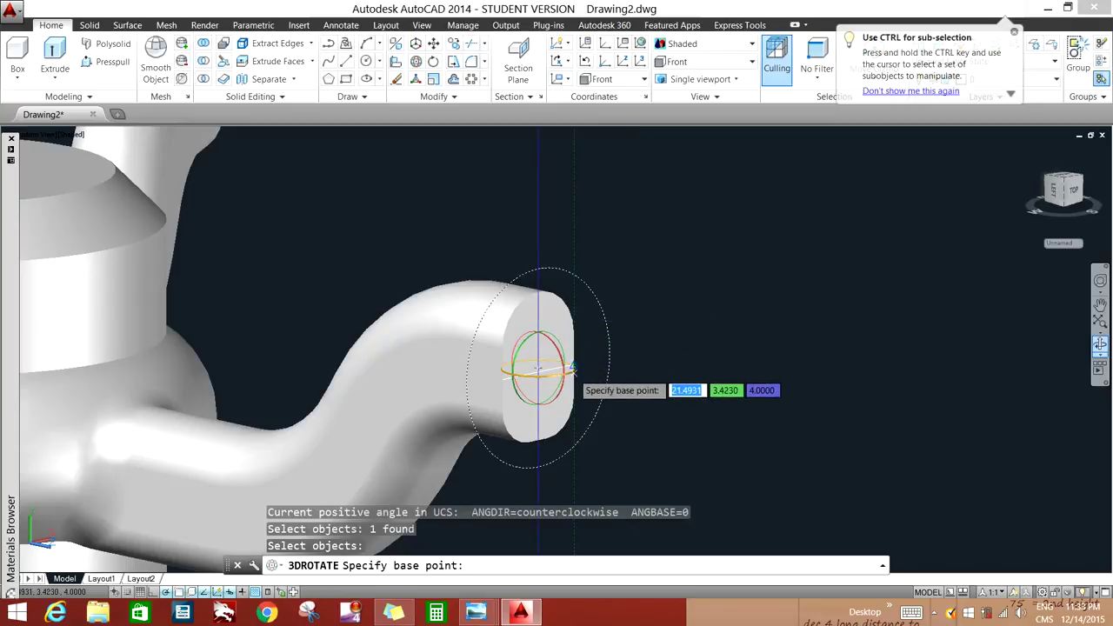
click(571, 368)
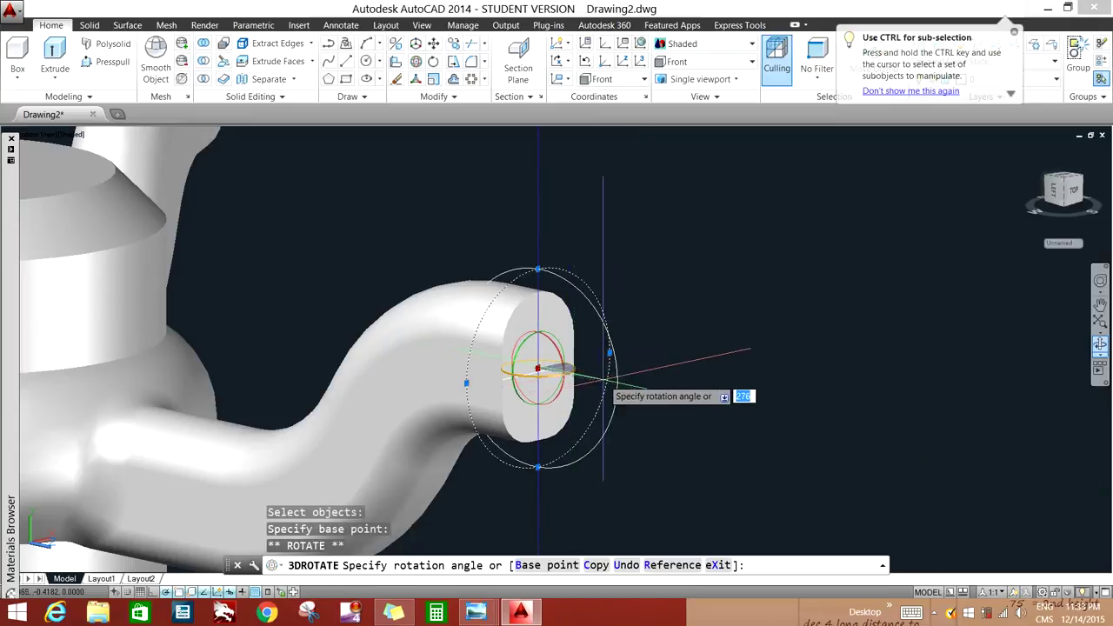
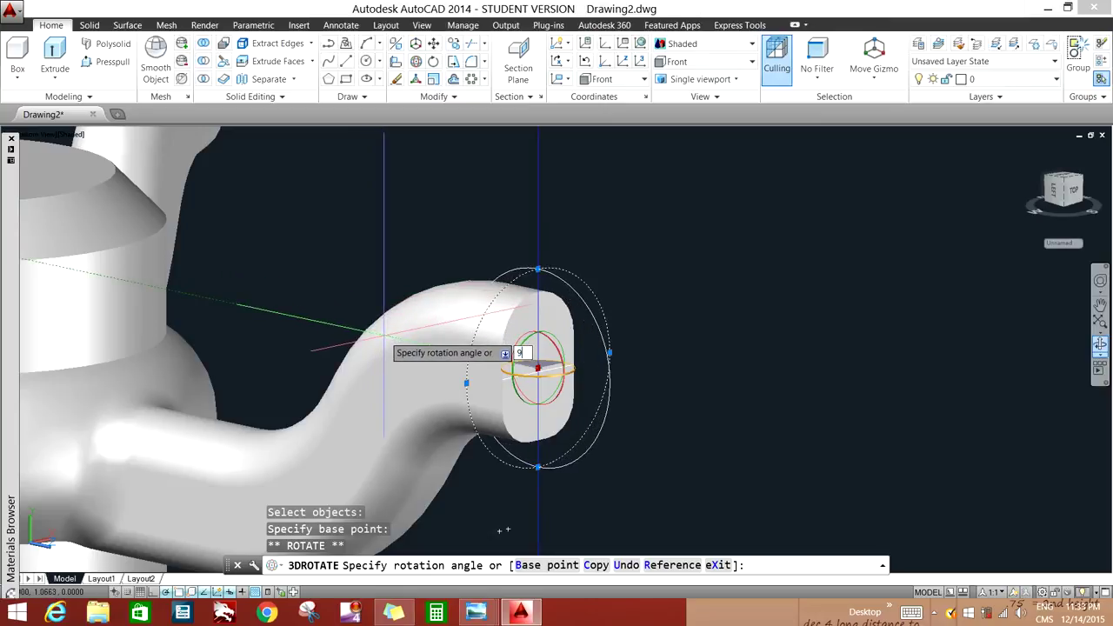
Step: Apply the 90° rotation to the spoke-end circle so it stands upright
key(Return)
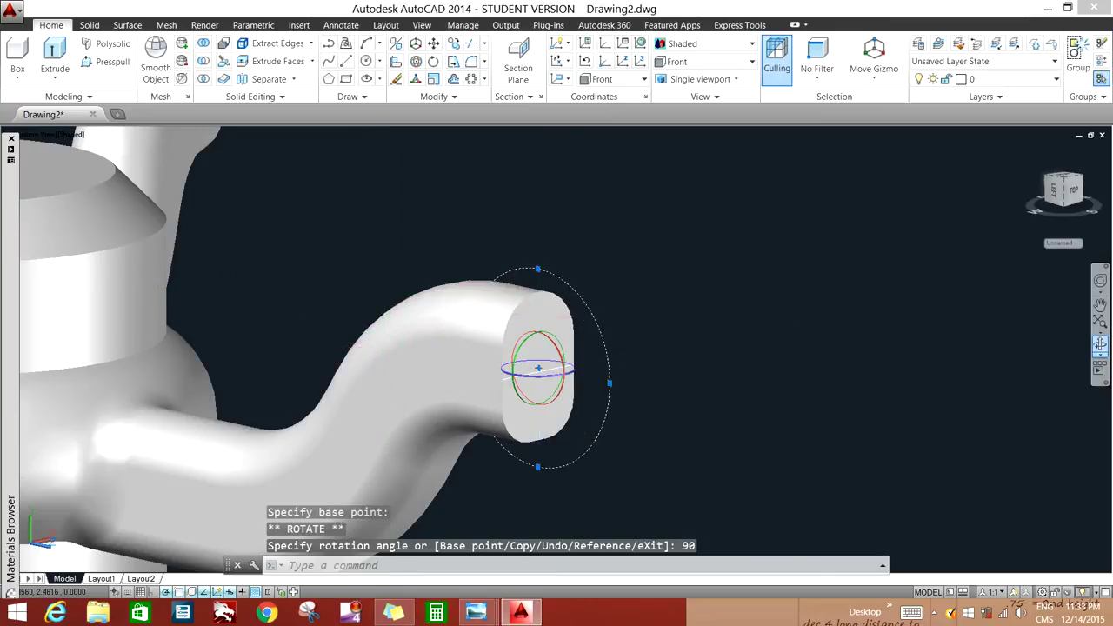
key(Escape)
scroll(618, 283, down, 4)
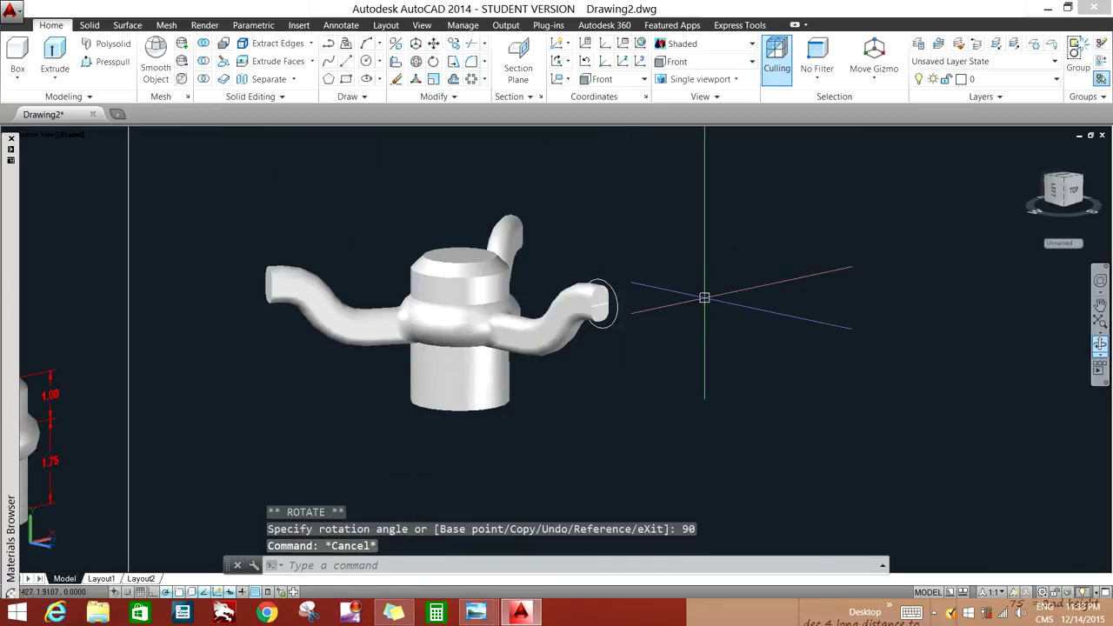
shift+middle_drag(704, 297, 782, 348)
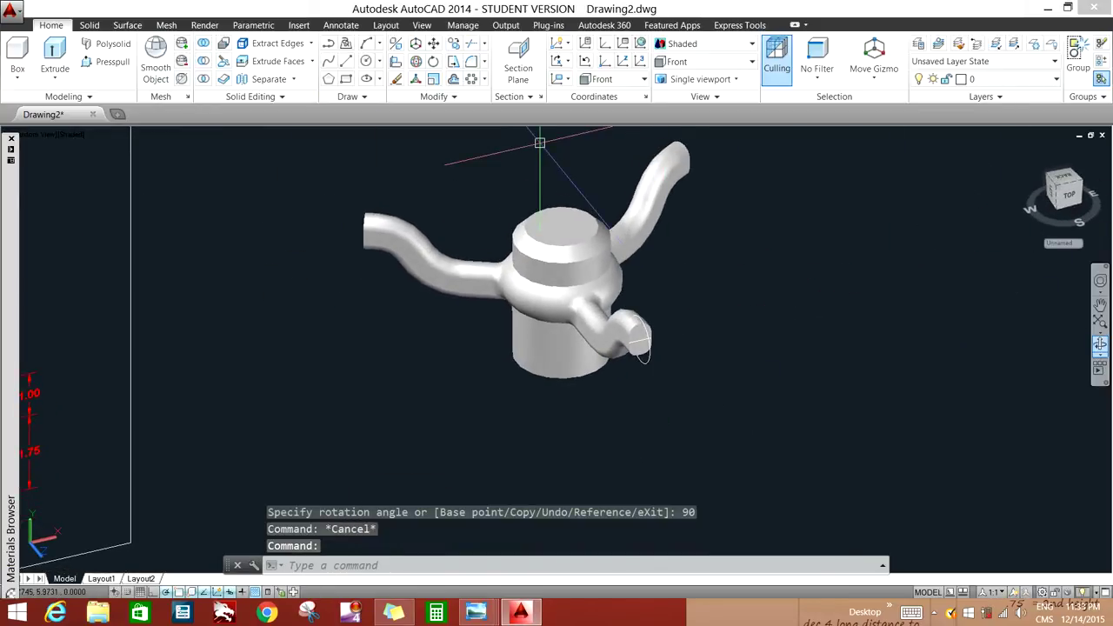
Step: Switch to the Front view, then orbit back into a 3D perspective
click(422, 25)
click(140, 60)
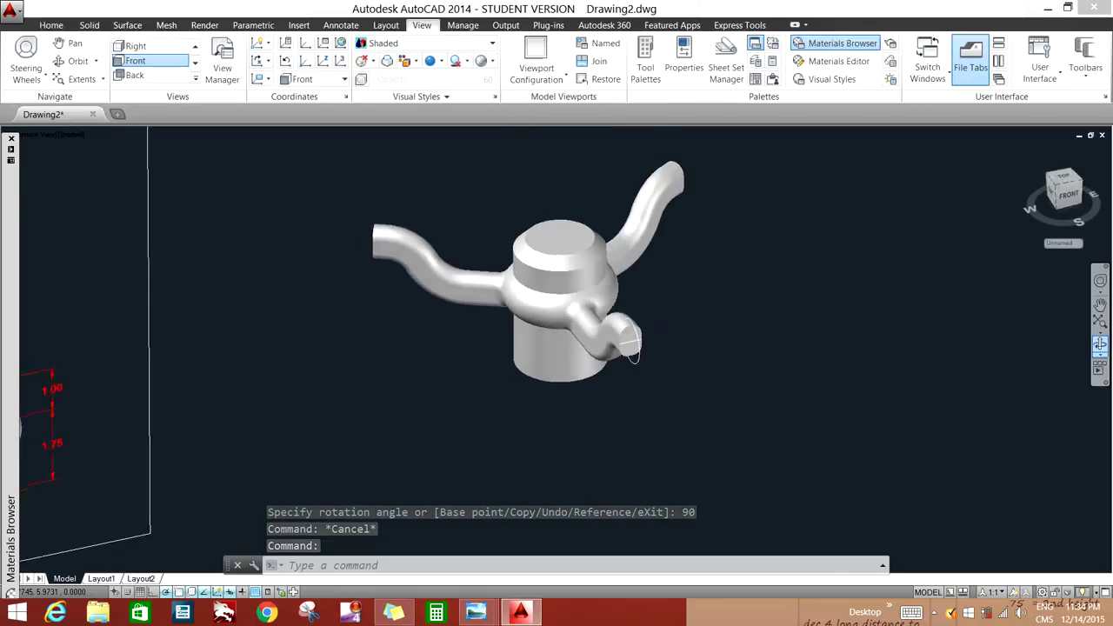
scroll(765, 347, up, 2)
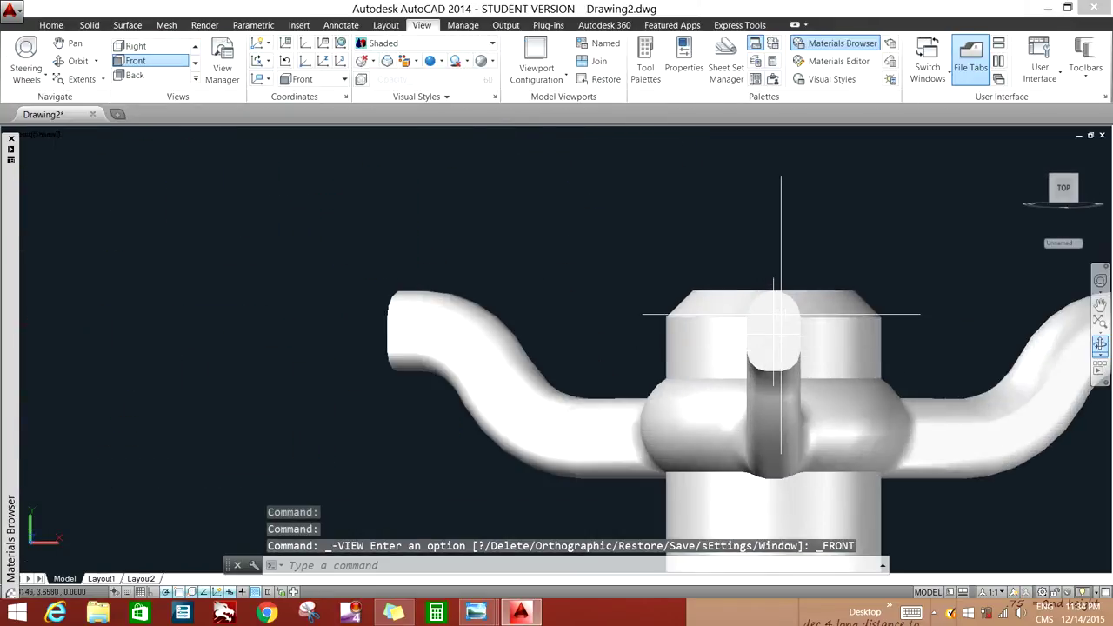
scroll(861, 285, down, 3)
shift+middle_drag(872, 317, 567, 470)
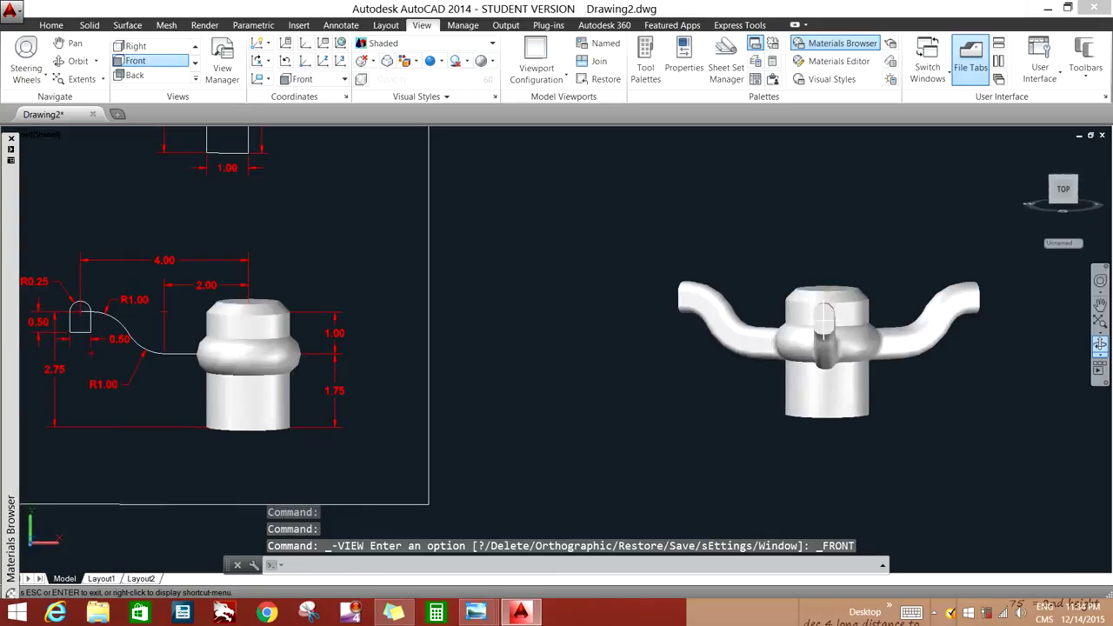
scroll(745, 377, down, 3)
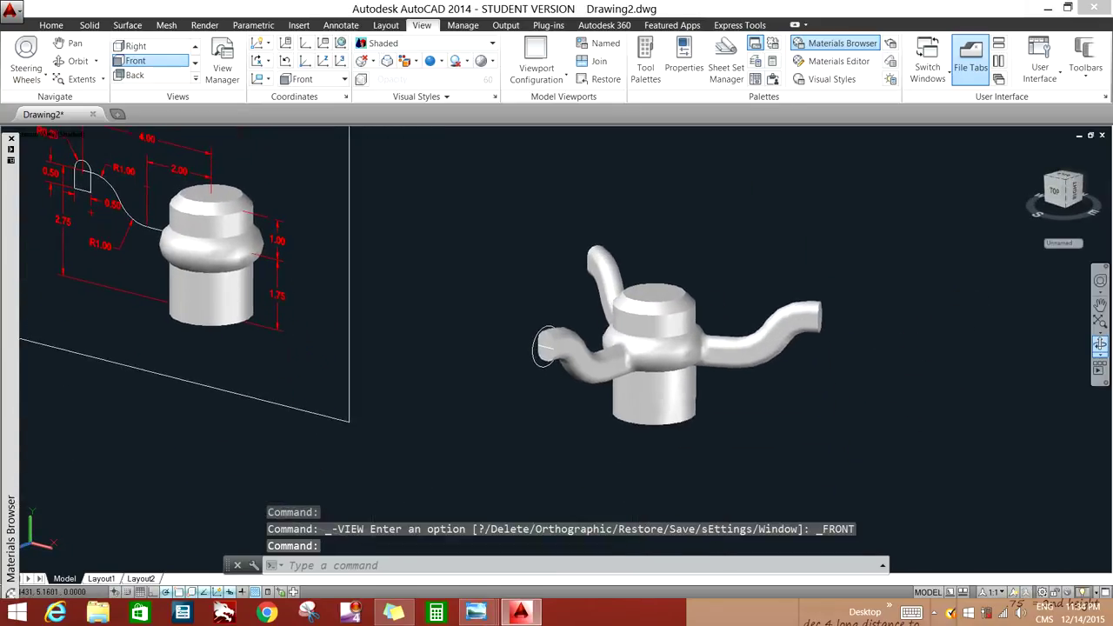
Step: Start a revolve with the small spoke-end circle as the profile
click(90, 24)
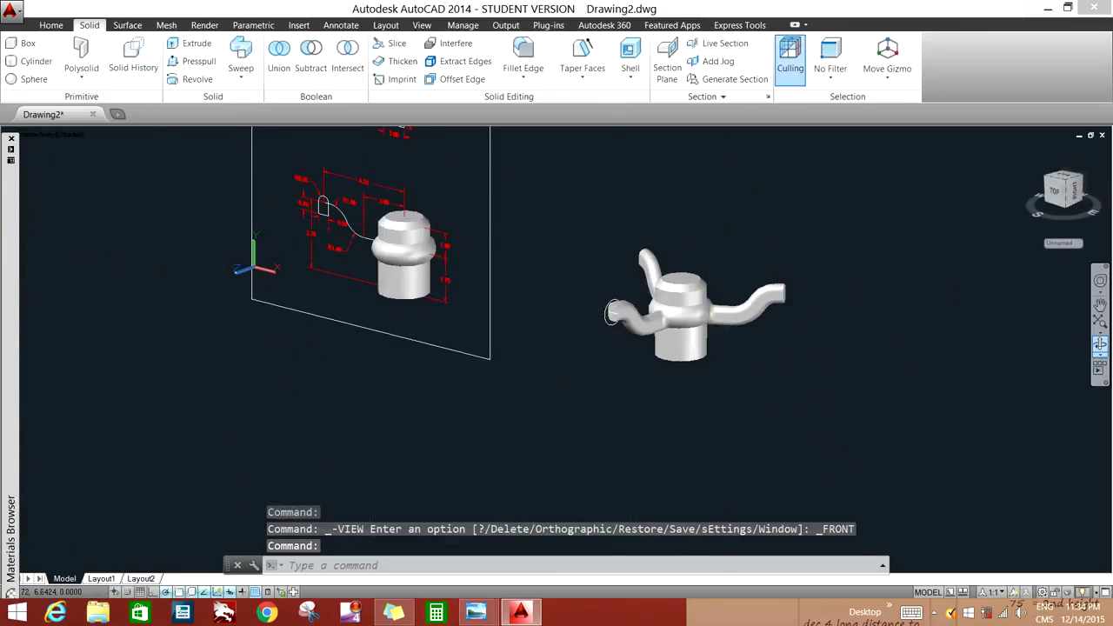
click(193, 79)
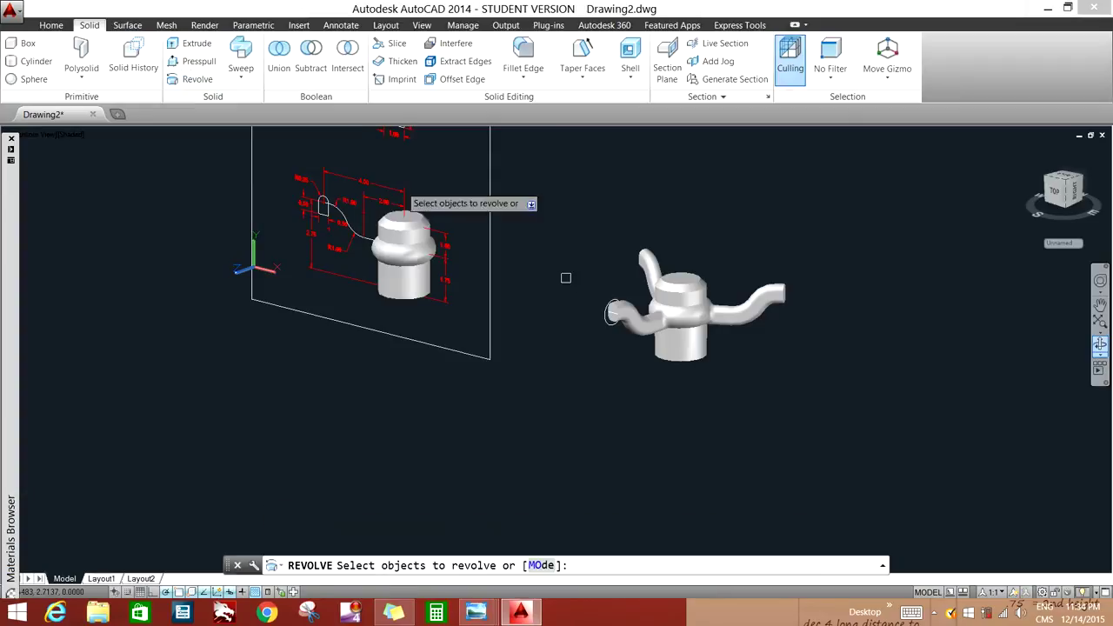
scroll(721, 385, up, 2)
scroll(675, 365, up, 3)
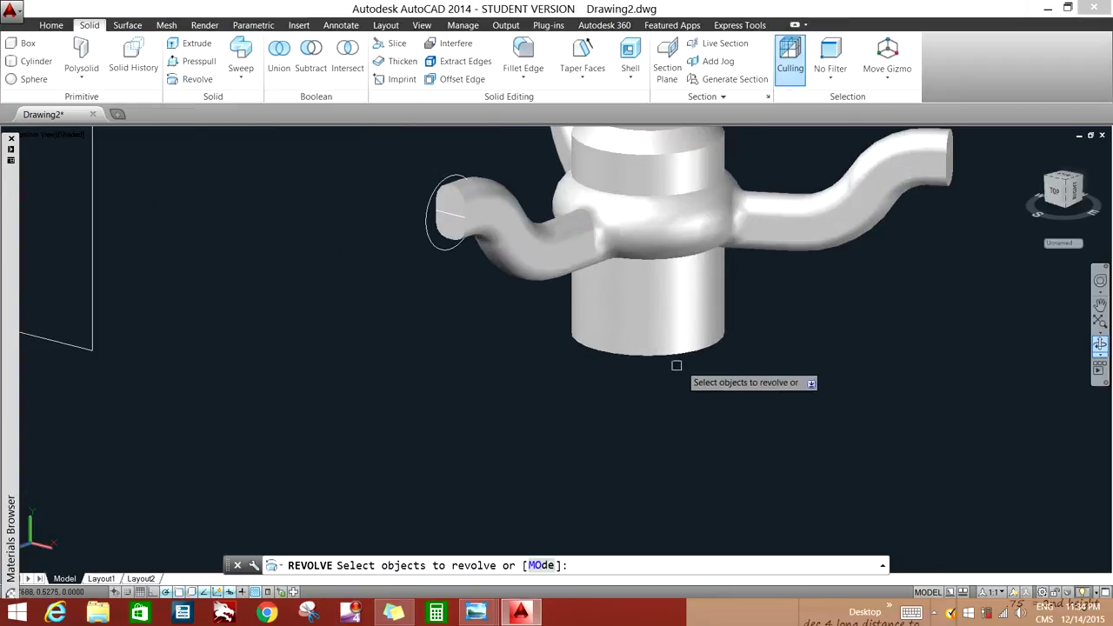
click(430, 237)
right_click(465, 300)
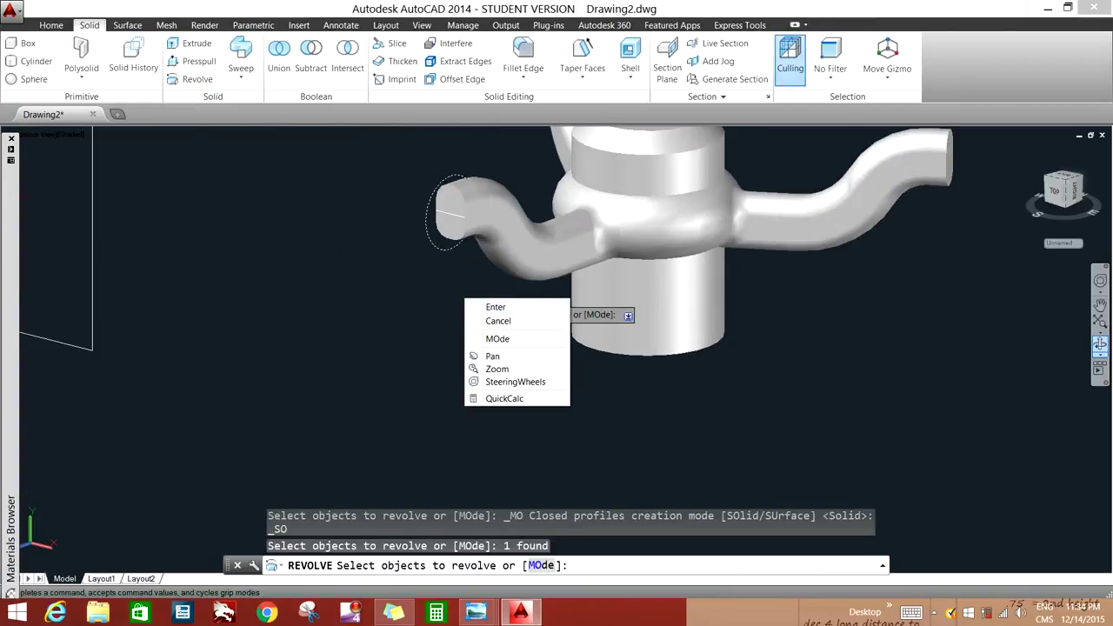
click(496, 307)
Step: Revolve the circle a full 360° about the hub's vertical centre axis to form the rim
middle_drag(641, 345, 641, 395)
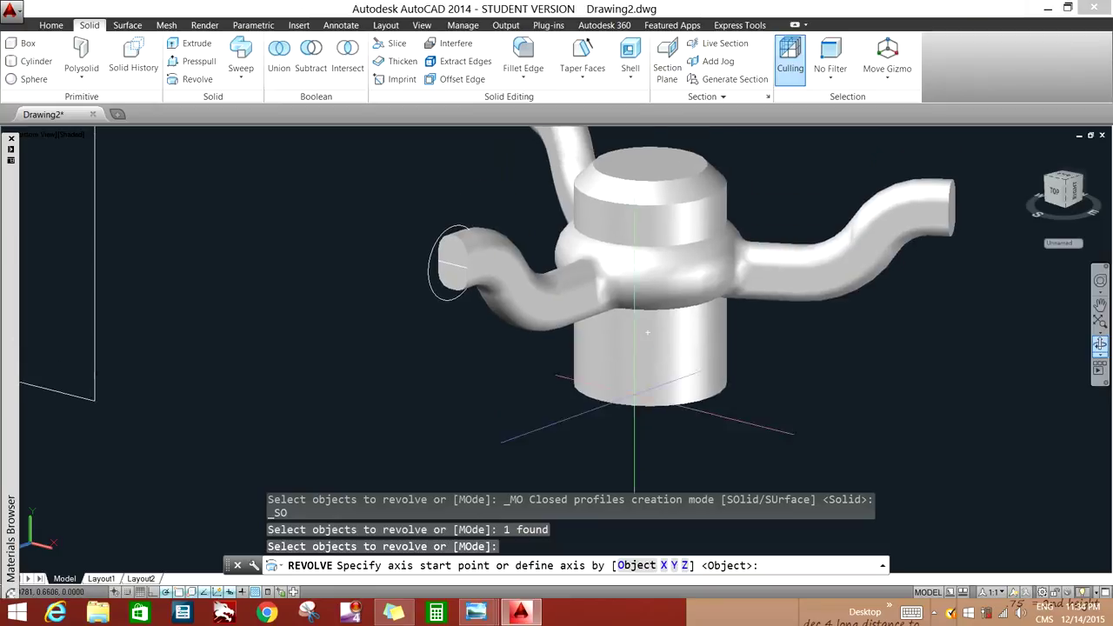
click(649, 162)
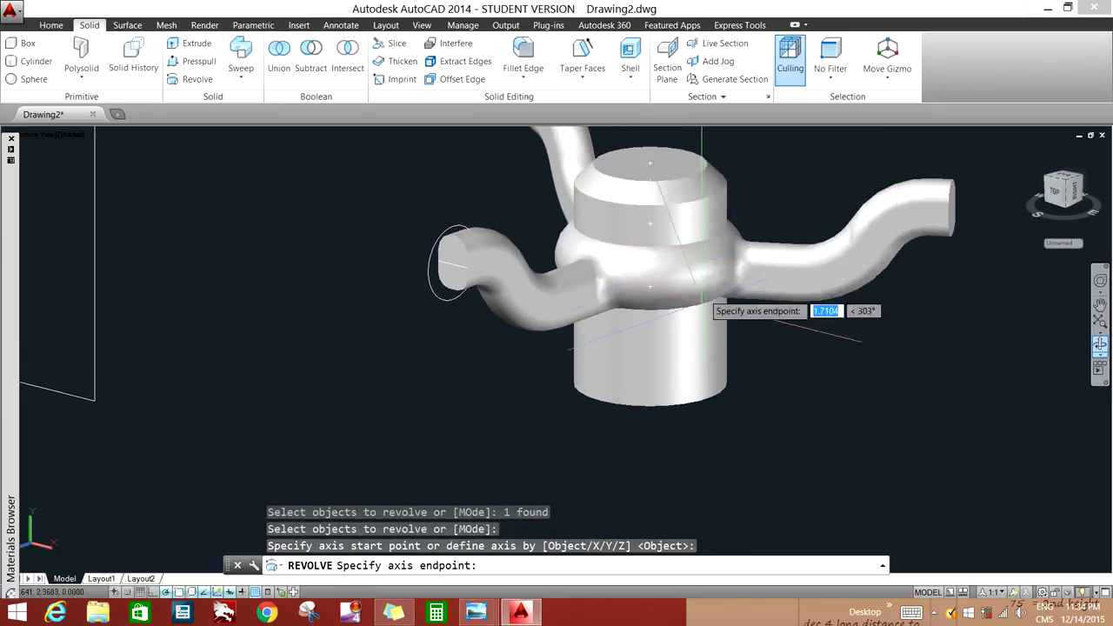
click(649, 383)
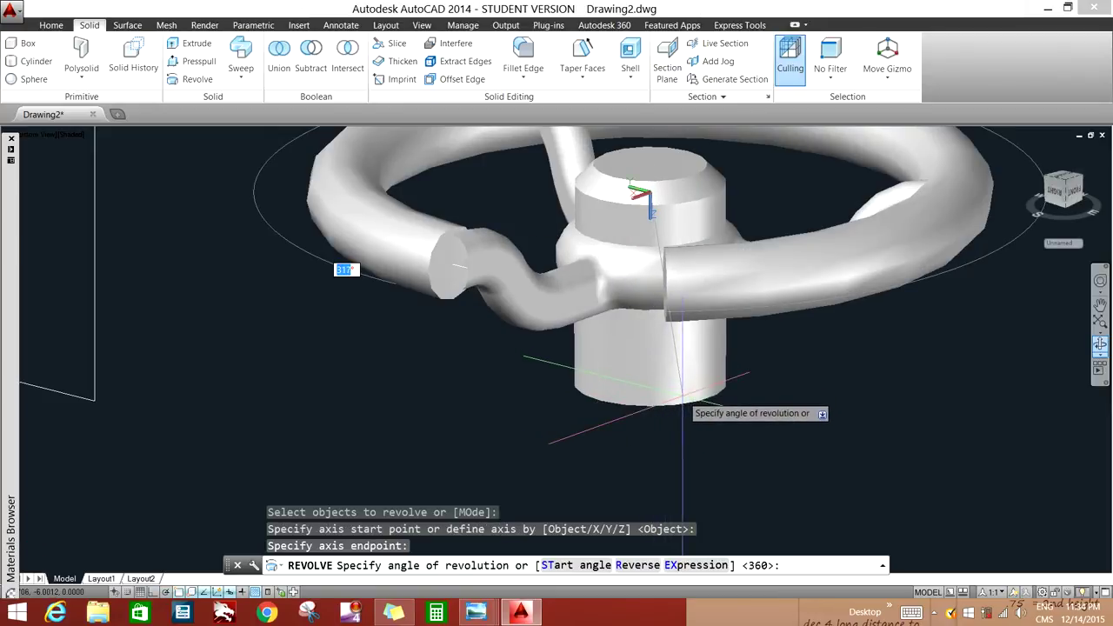
key(Return)
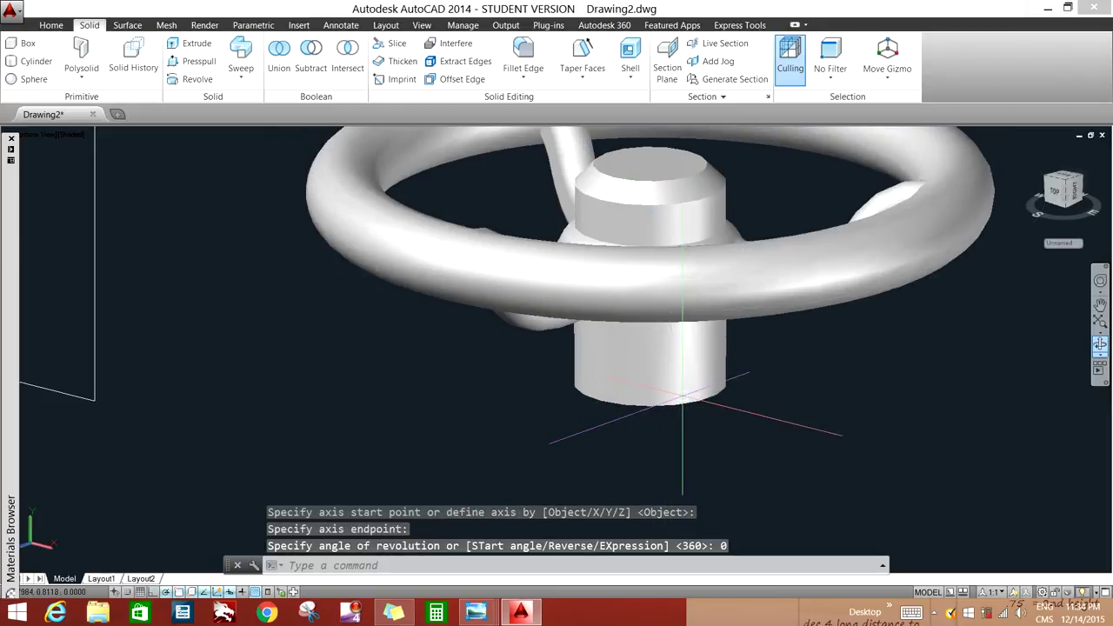
scroll(682, 417, down, 6)
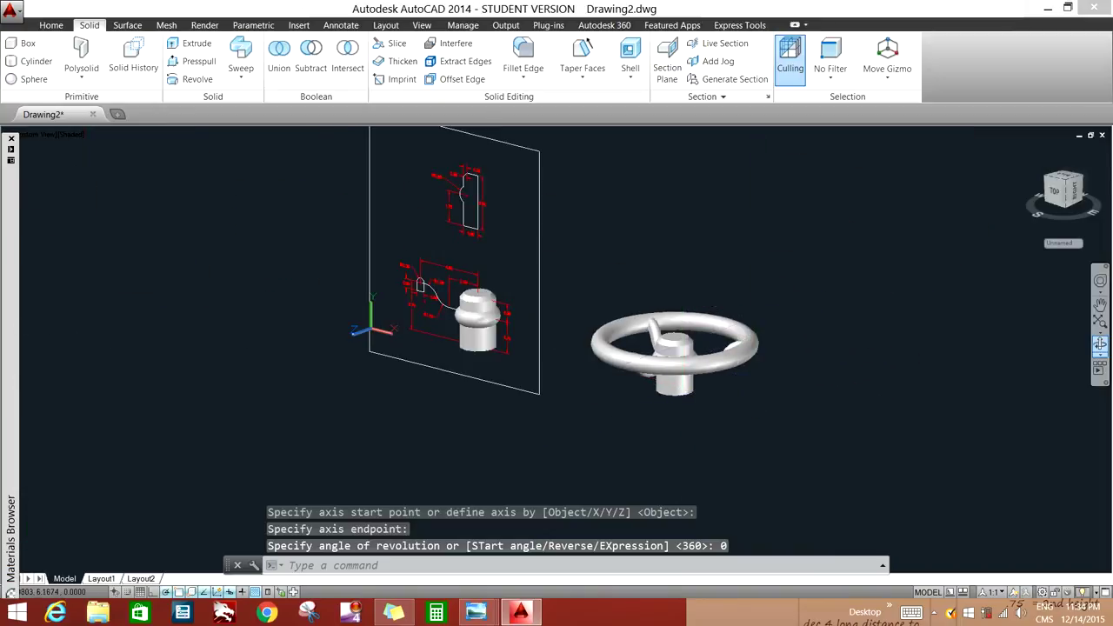
shift+middle_drag(683, 418, 759, 341)
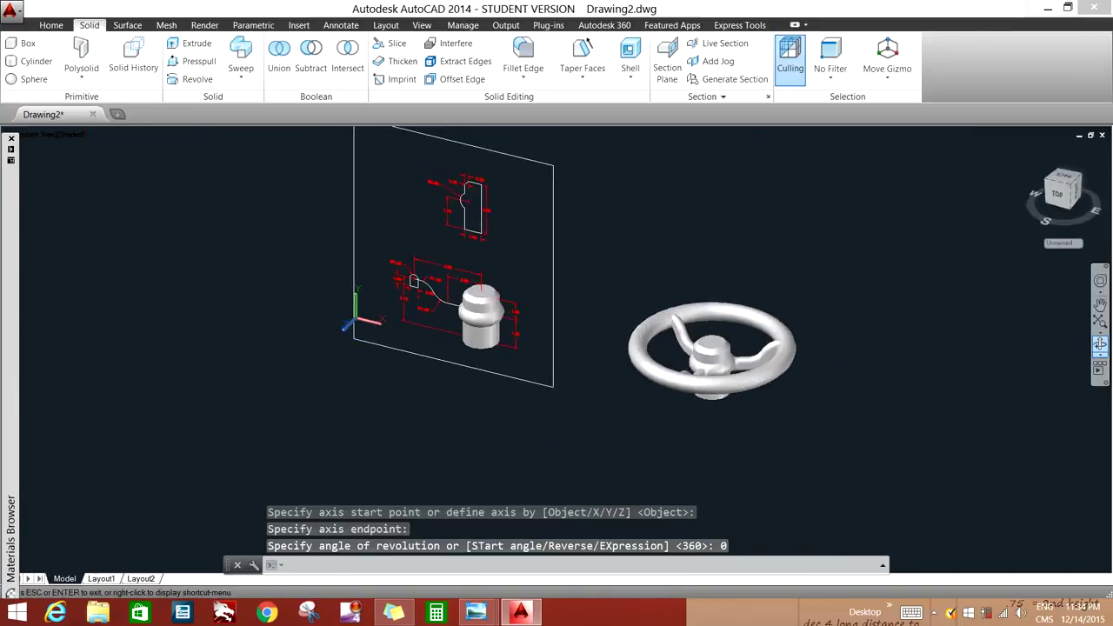
scroll(759, 342, up, 5)
scroll(758, 342, down, 1)
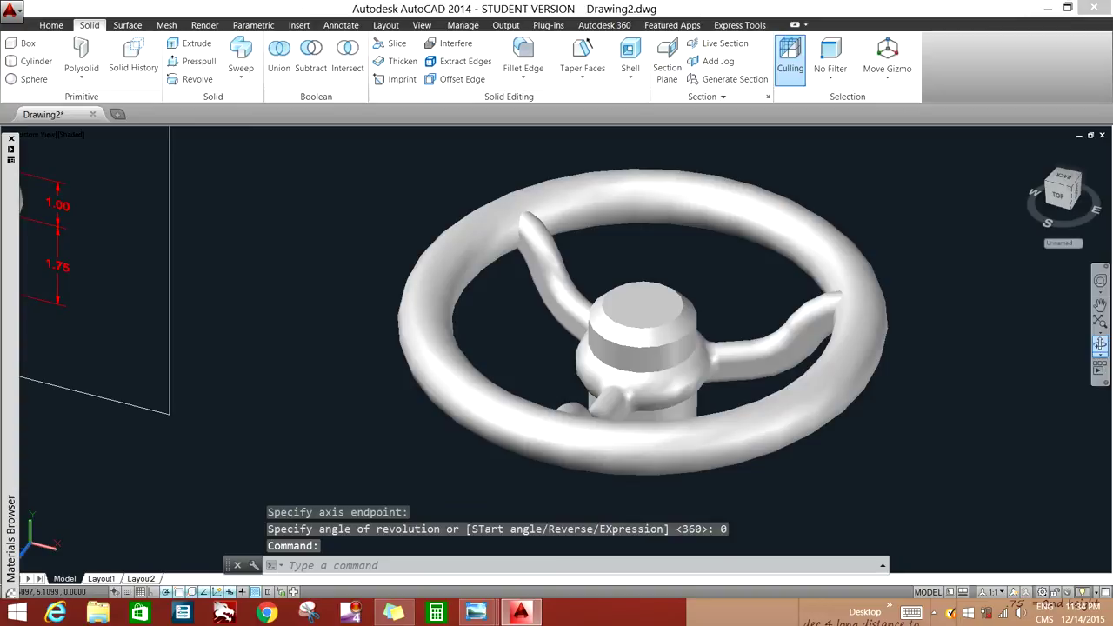
click(52, 24)
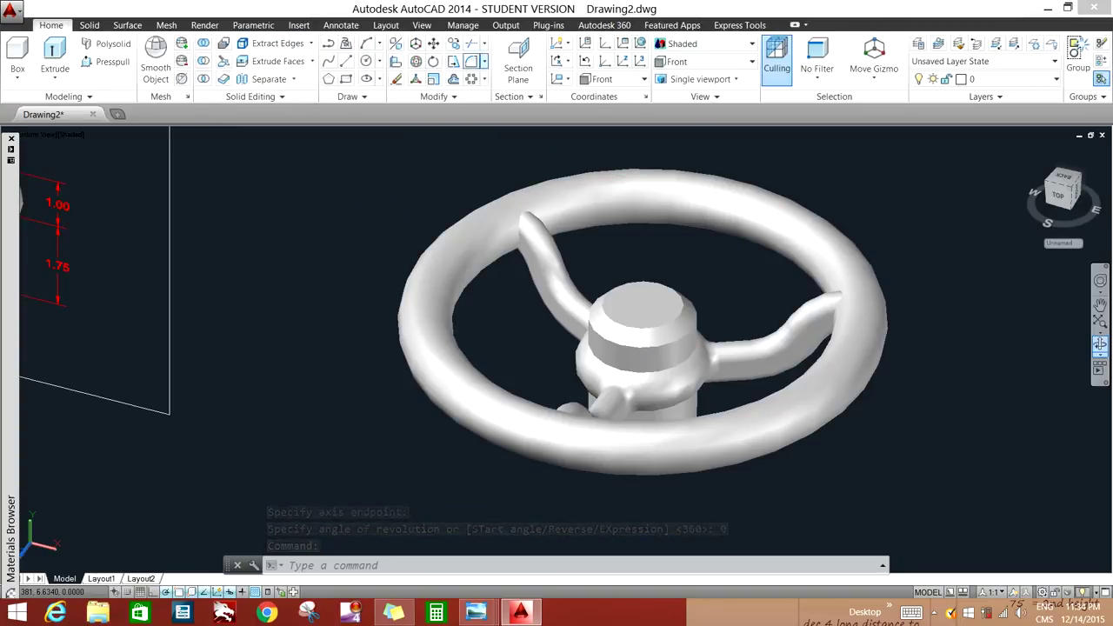
Step: Start an edge fillet, then cancel it
click(90, 25)
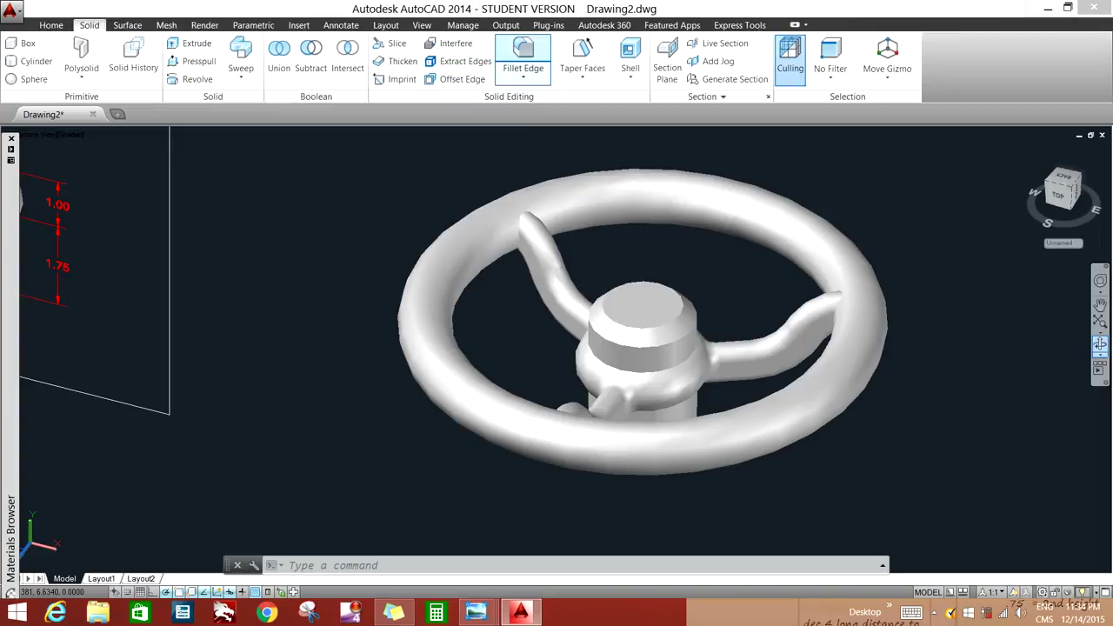
click(523, 54)
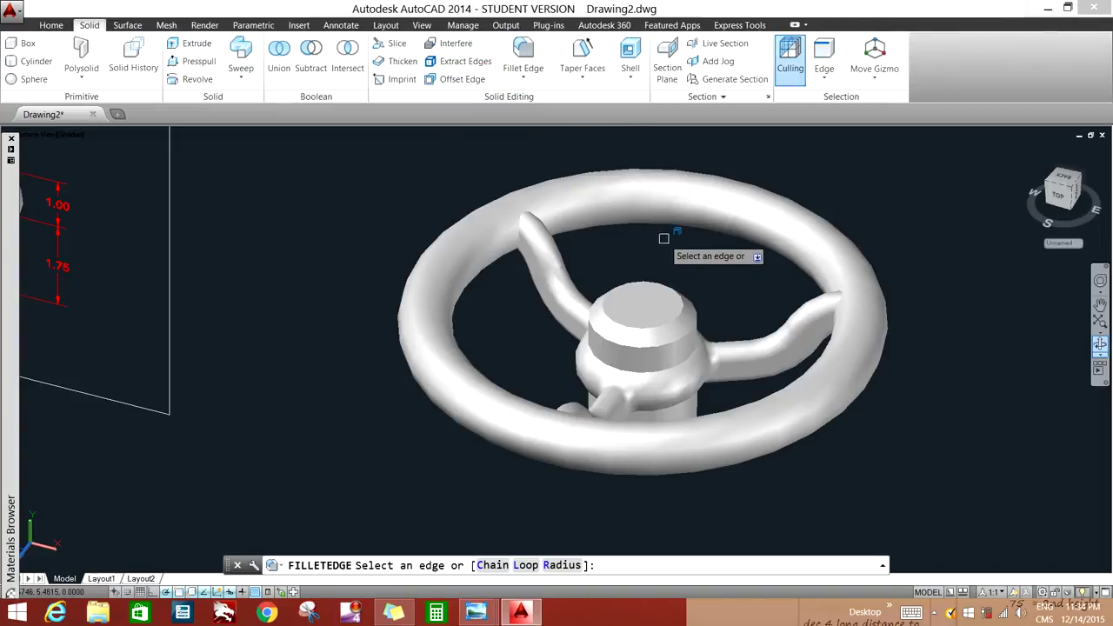
scroll(664, 239, up, 2)
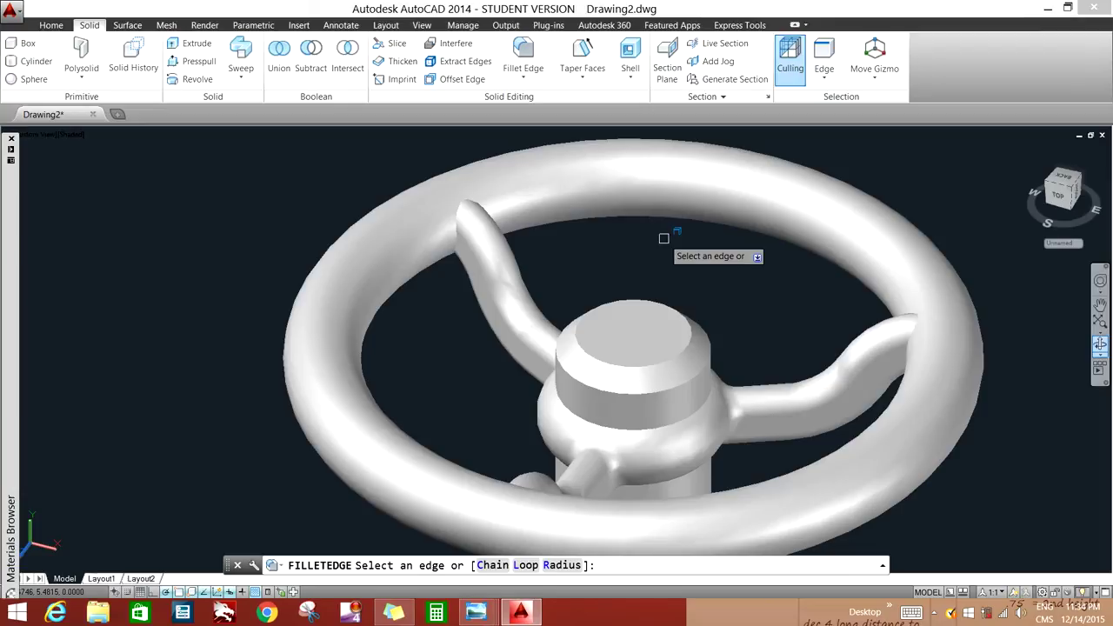
key(Escape)
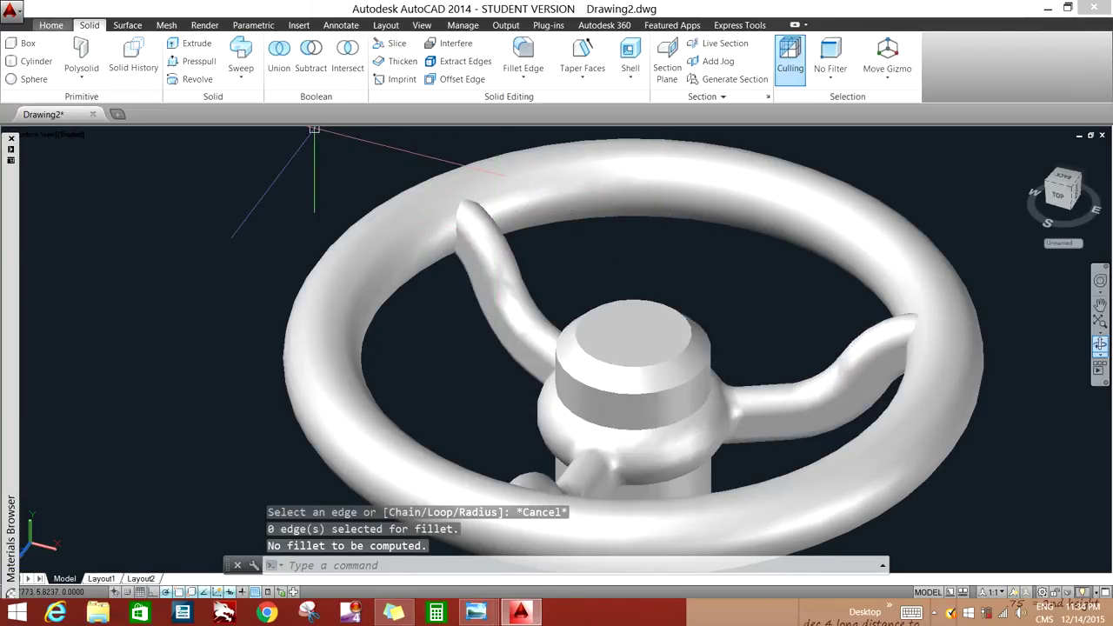
Step: Union the rim ring and a spoke into a single solid
click(51, 24)
click(202, 42)
click(438, 219)
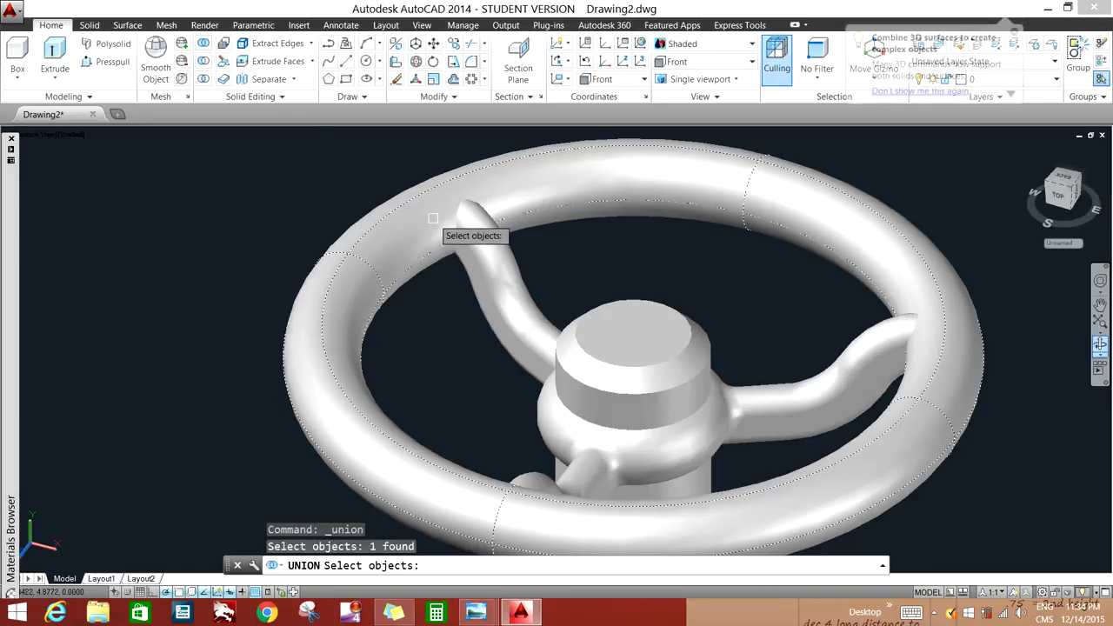
click(509, 269)
key(Return)
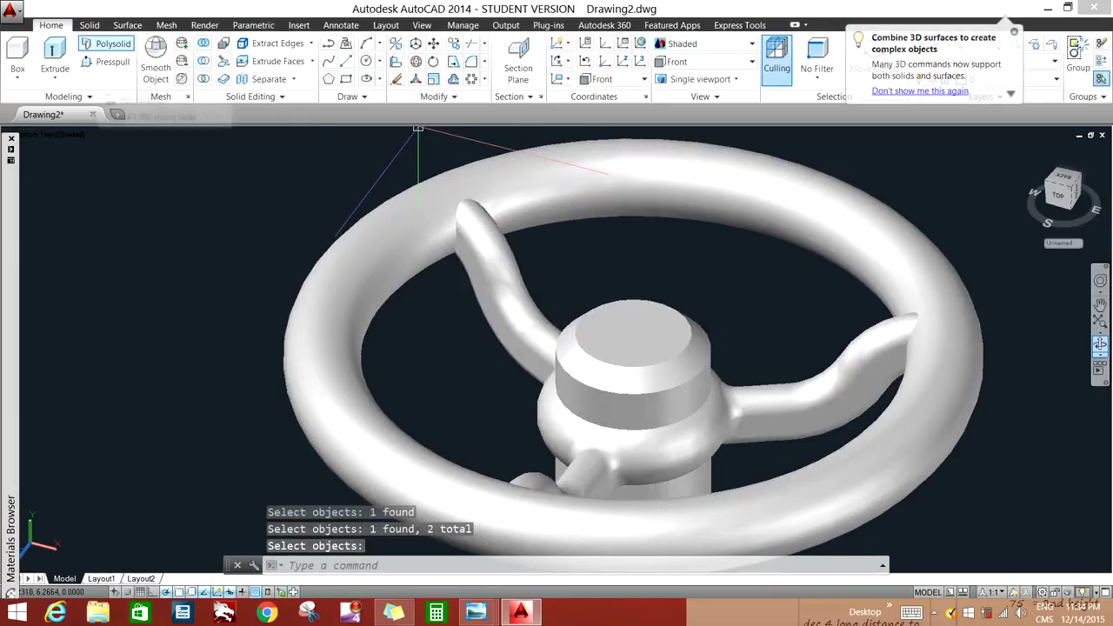
click(90, 24)
click(523, 61)
text(r)
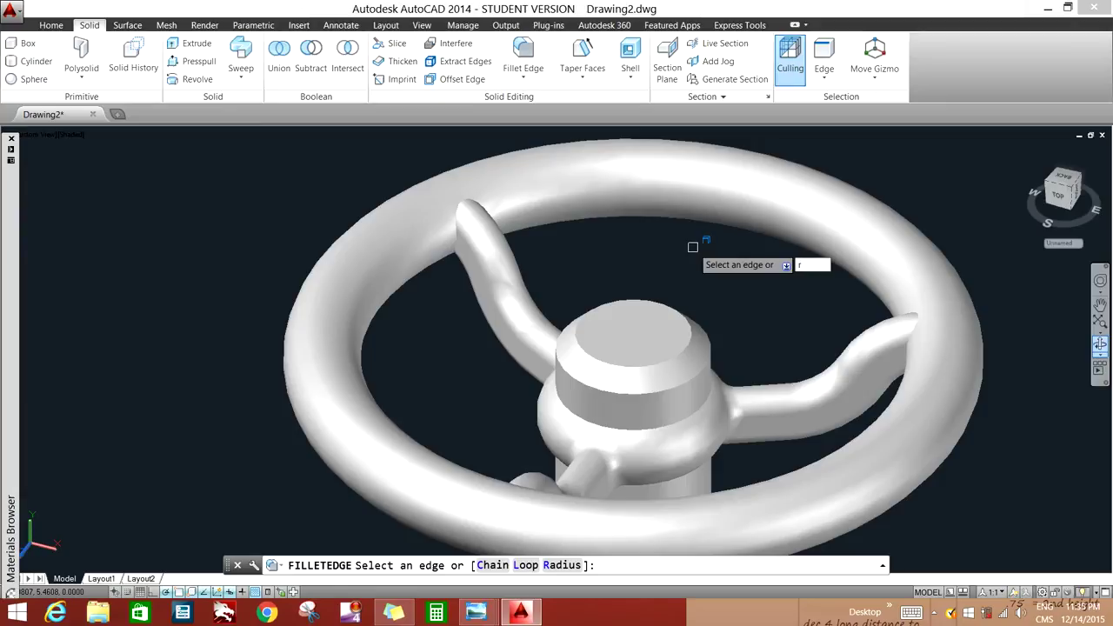
Step: In Fillet Edge Chain mode, pick the left and right spoke-to-rim edge chains
key(Return)
key(Return)
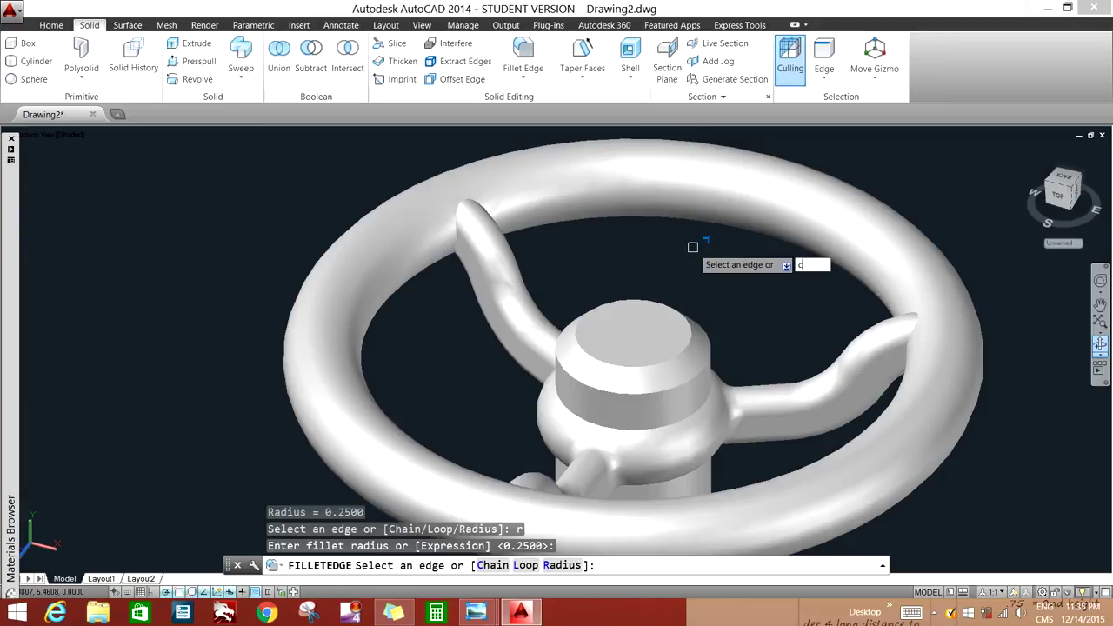
right_click(693, 247)
click(713, 253)
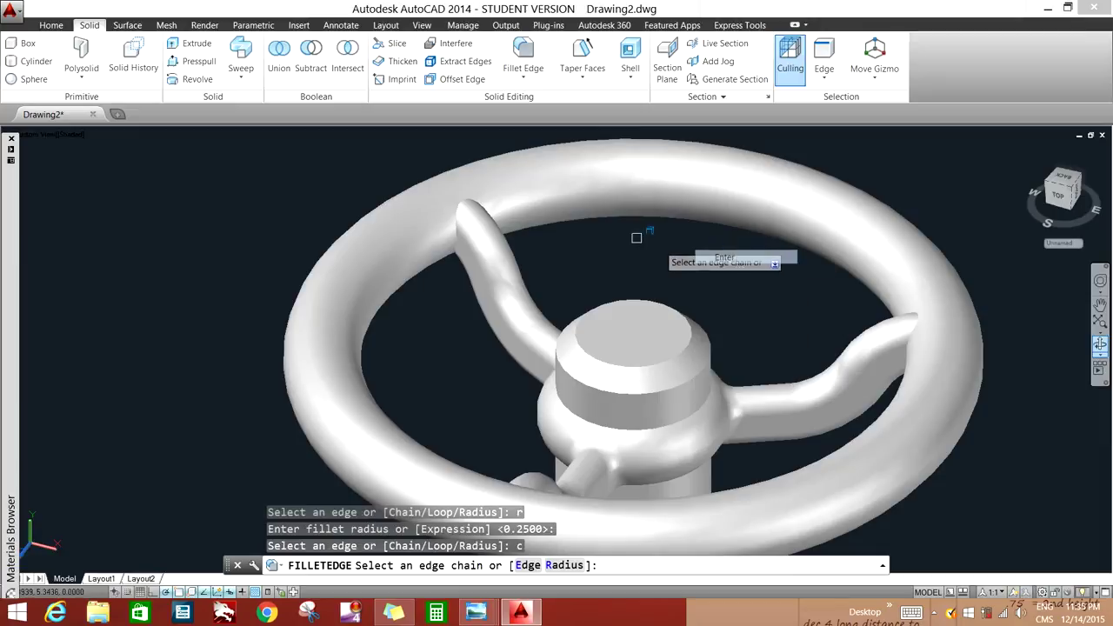
click(472, 202)
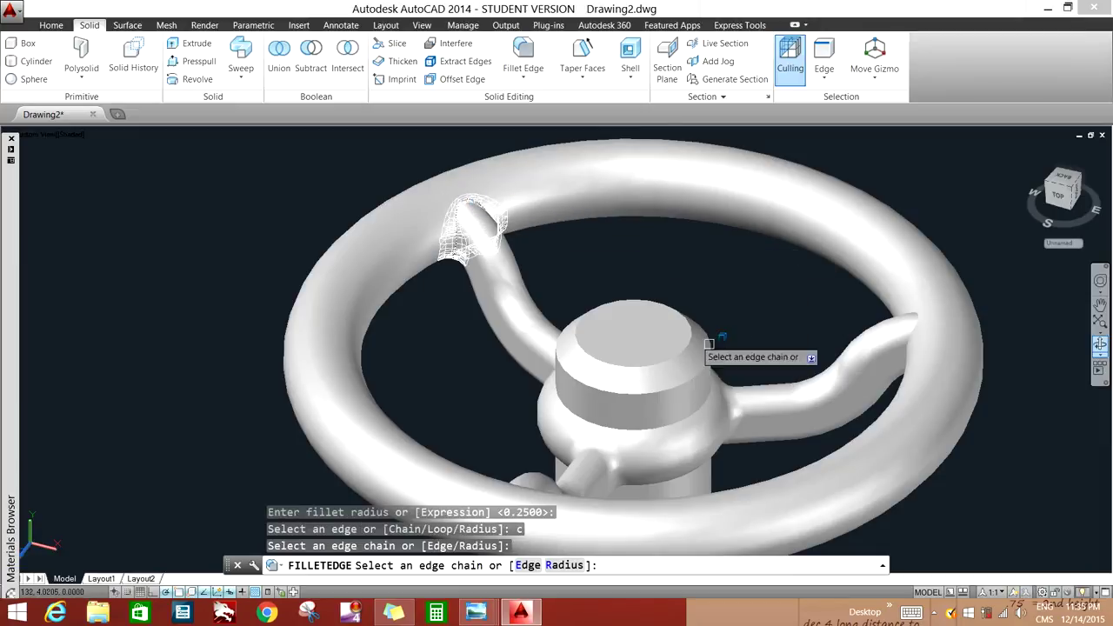
click(922, 346)
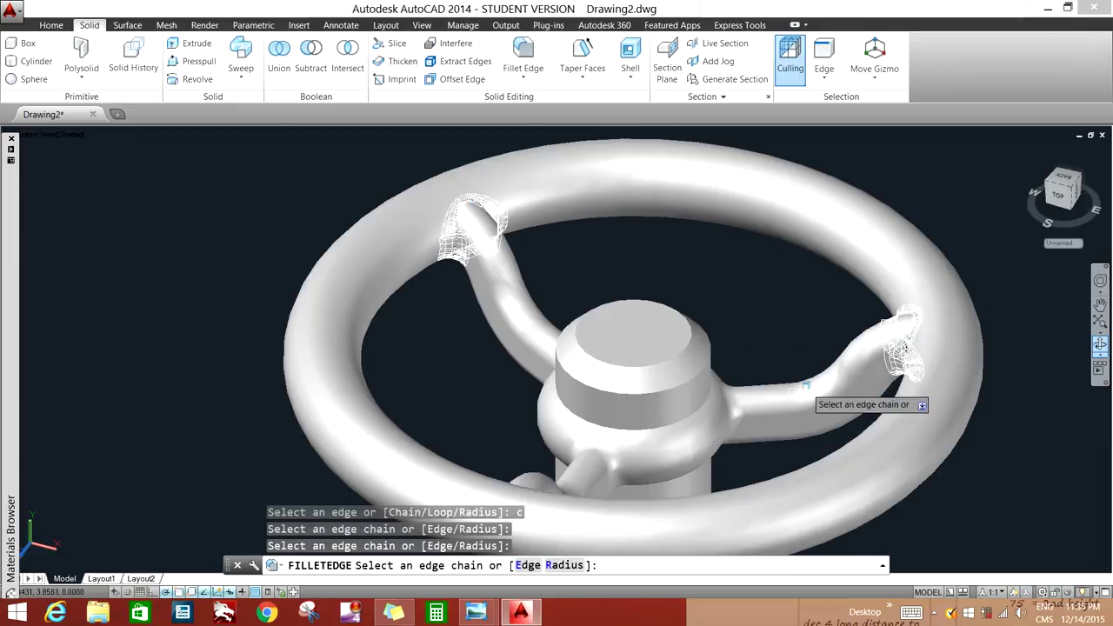
scroll(679, 419, down, 3)
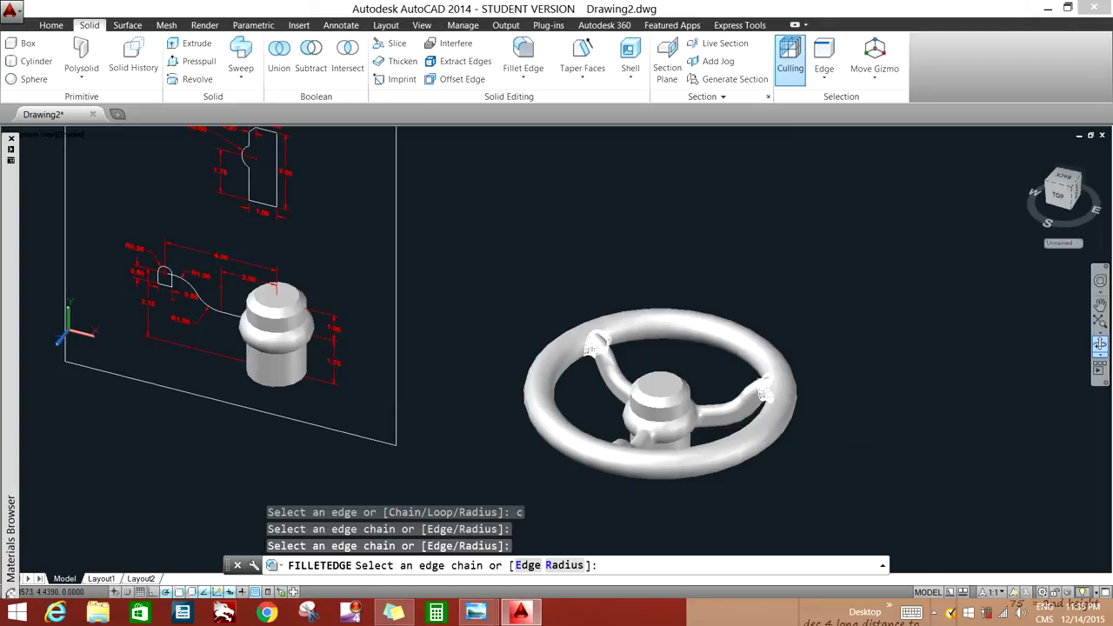
mouse_move(678, 419)
middle_down()
mouse_move(718, 419)
mouse_move(718, 204)
middle_up()
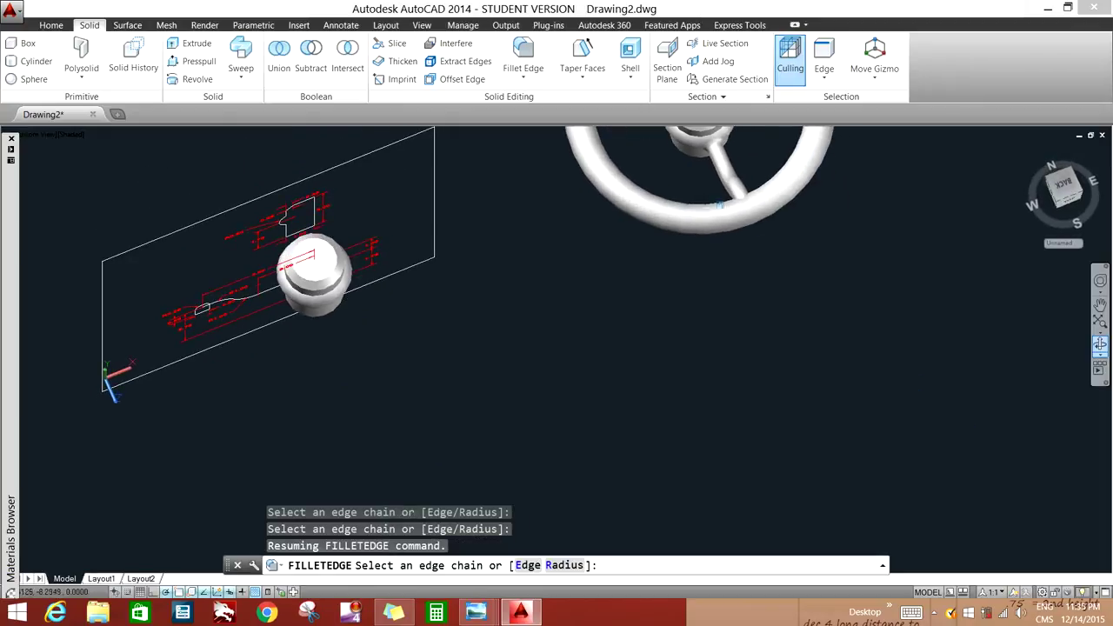
Step: Add the remaining spoke's edge chain and apply the fillet to all 18 edges
click(754, 191)
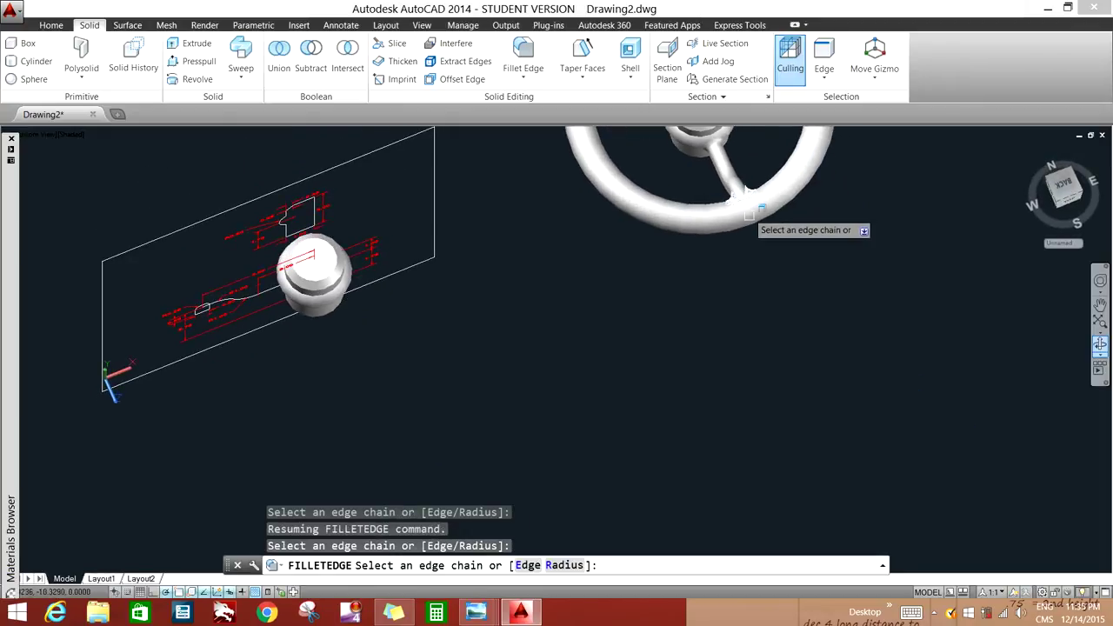
right_click(774, 259)
click(795, 265)
right_click(795, 262)
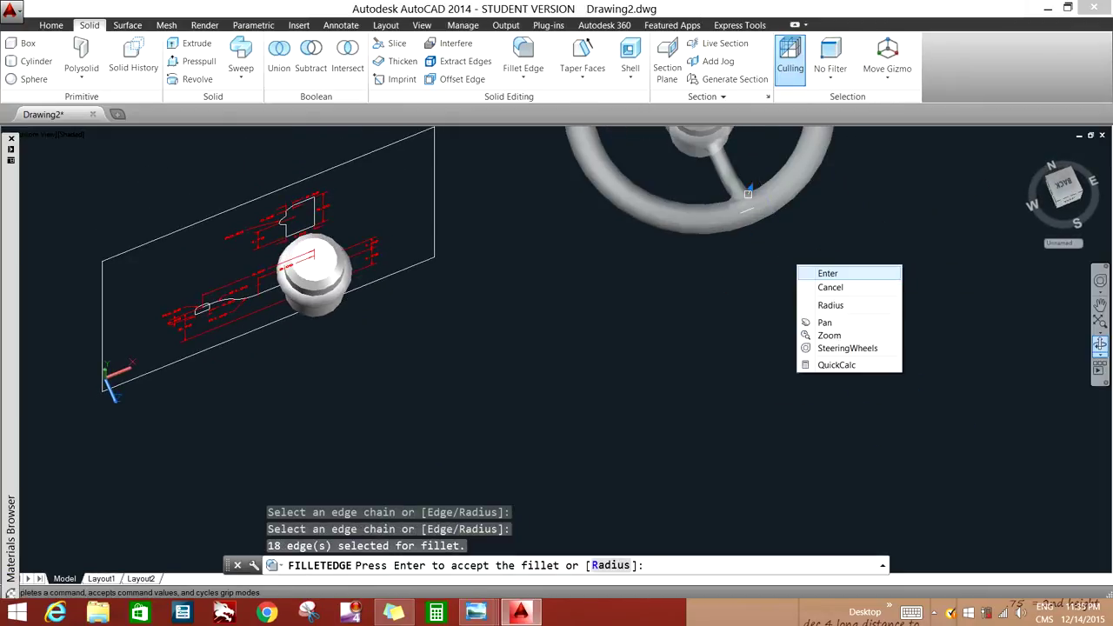
click(813, 270)
mouse_move(810, 281)
shift+middle_down()
mouse_move(782, 373)
mouse_move(787, 365)
shift+middle_up()
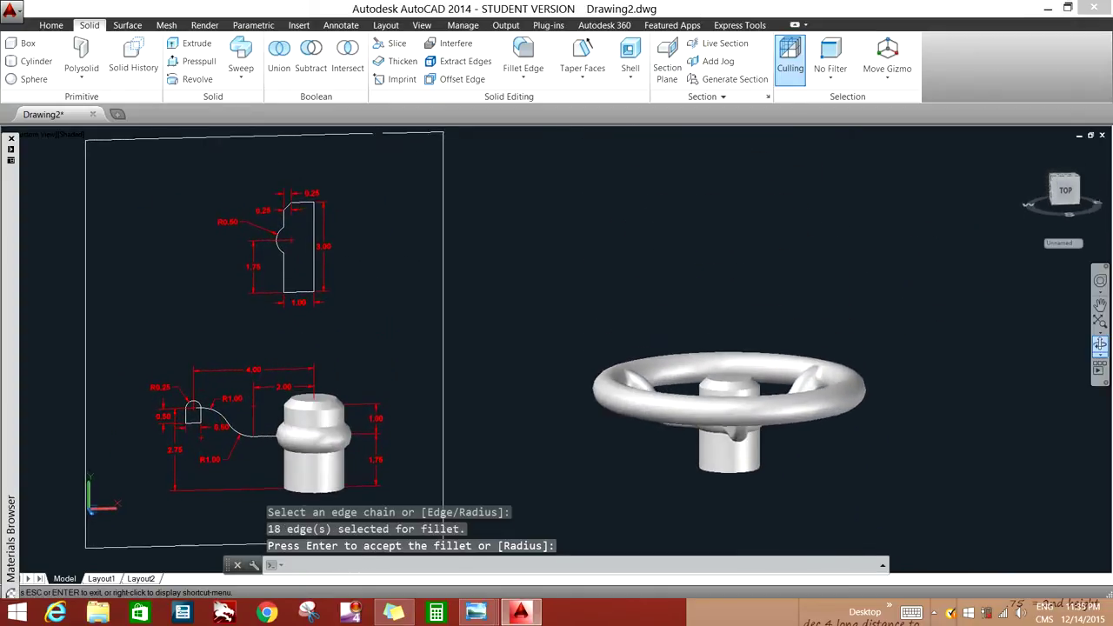
scroll(817, 408, up, 3)
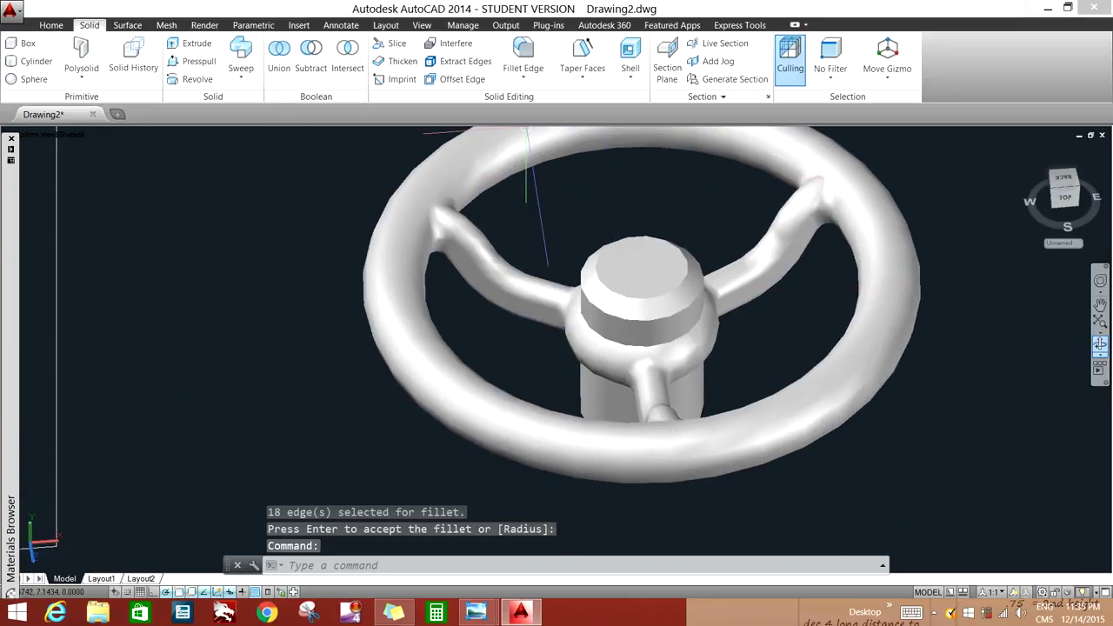
Step: Start Fillet Edge with a 0.06 radius in Chain selection mode
click(522, 57)
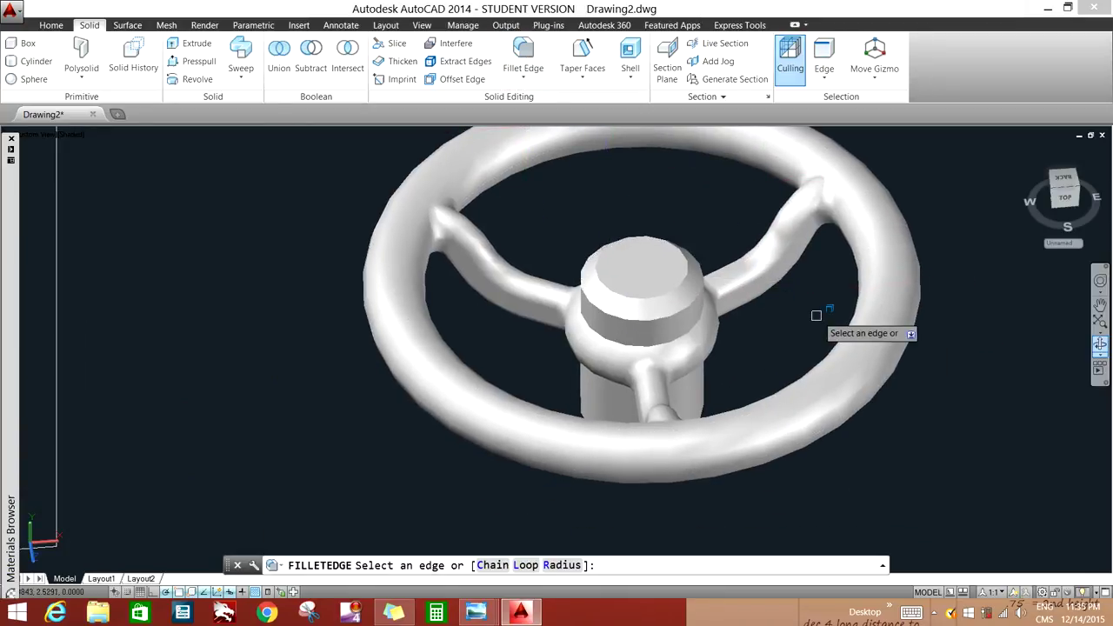
text(r)
key(Return)
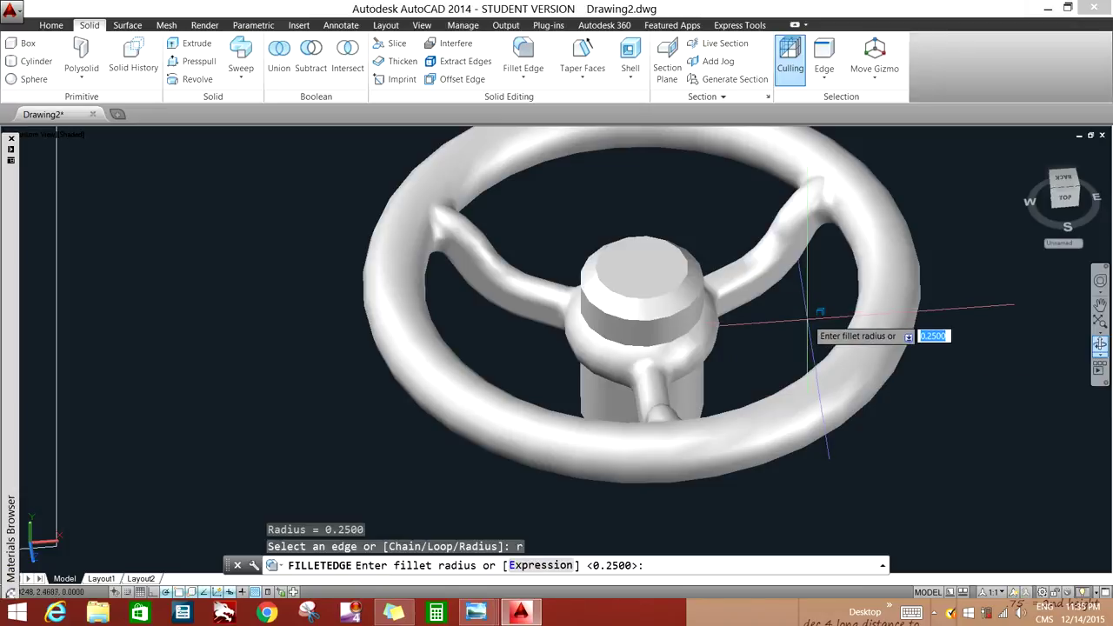
key(alt+Tab)
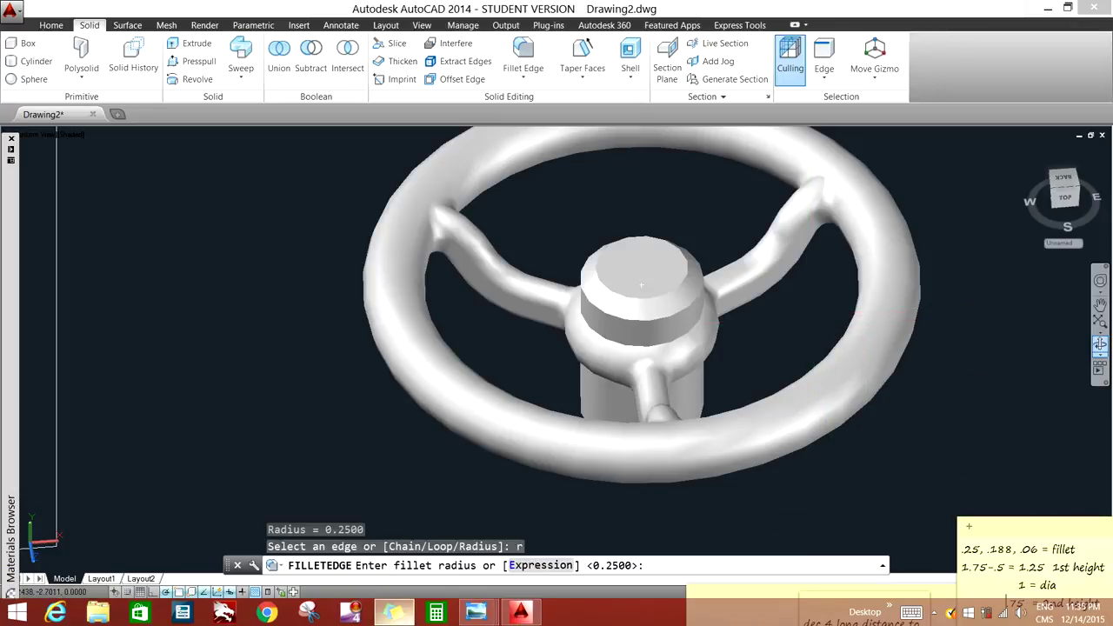
key(alt+Tab)
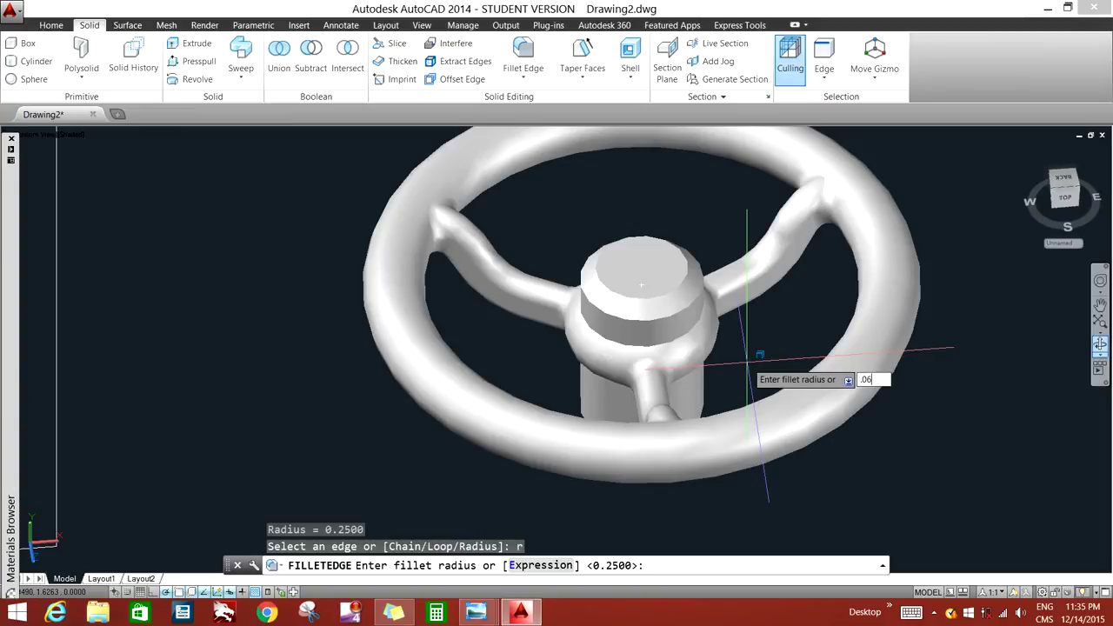
key(Return)
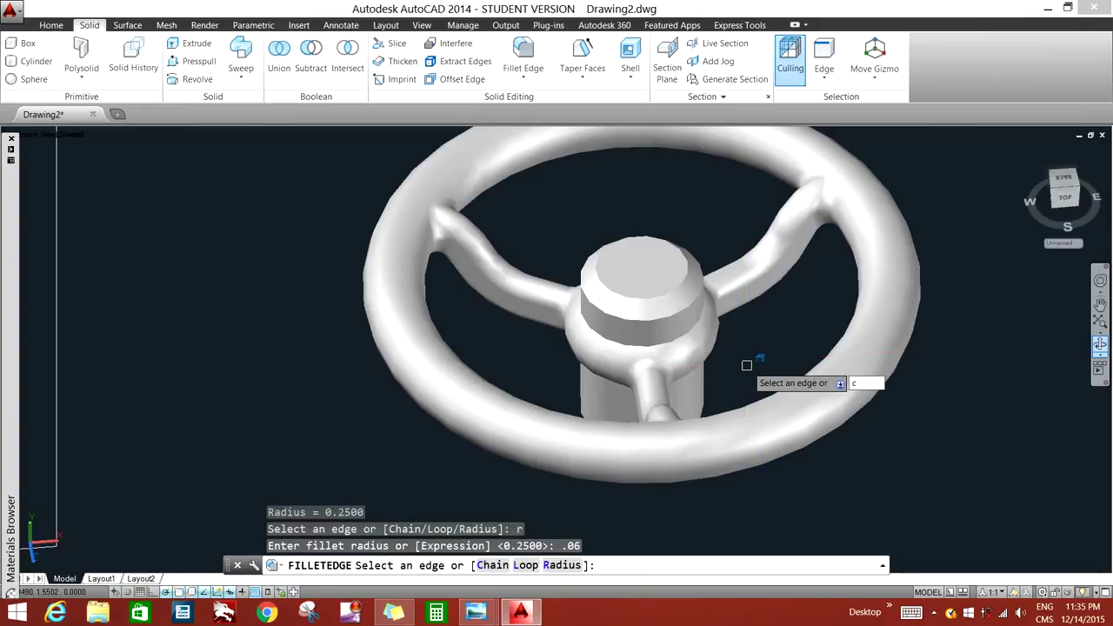
key(Return)
Step: Fillet the hub's top, lower, middle and bottom edge chains, 22 edges in all
click(681, 304)
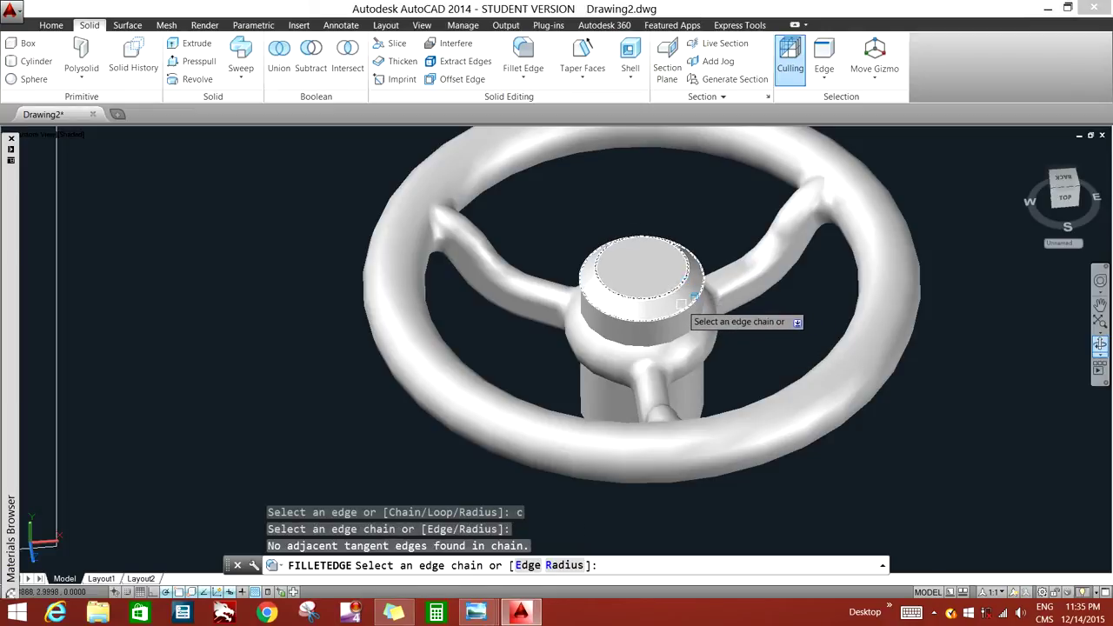
click(687, 330)
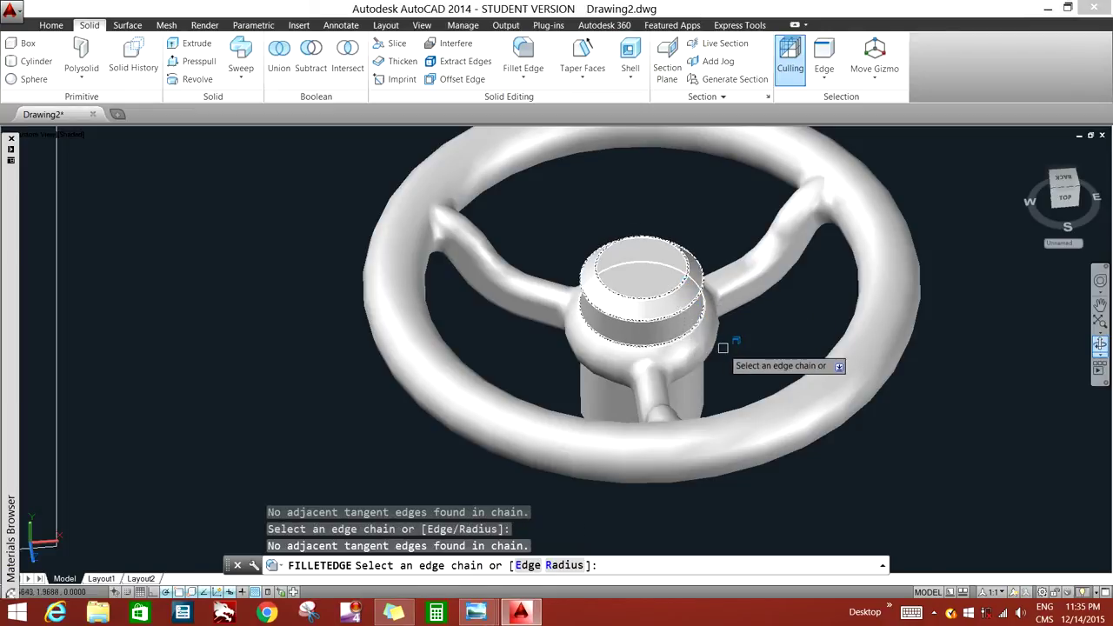
scroll(731, 359, down, 3)
shift+middle_drag(730, 372, 722, 432)
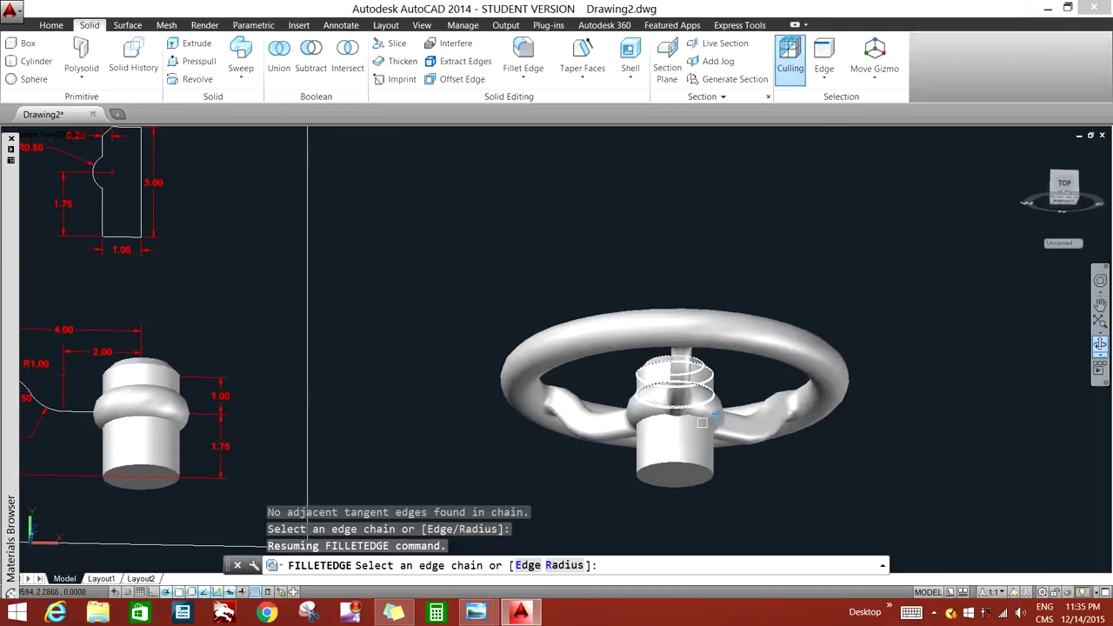
click(691, 433)
click(696, 468)
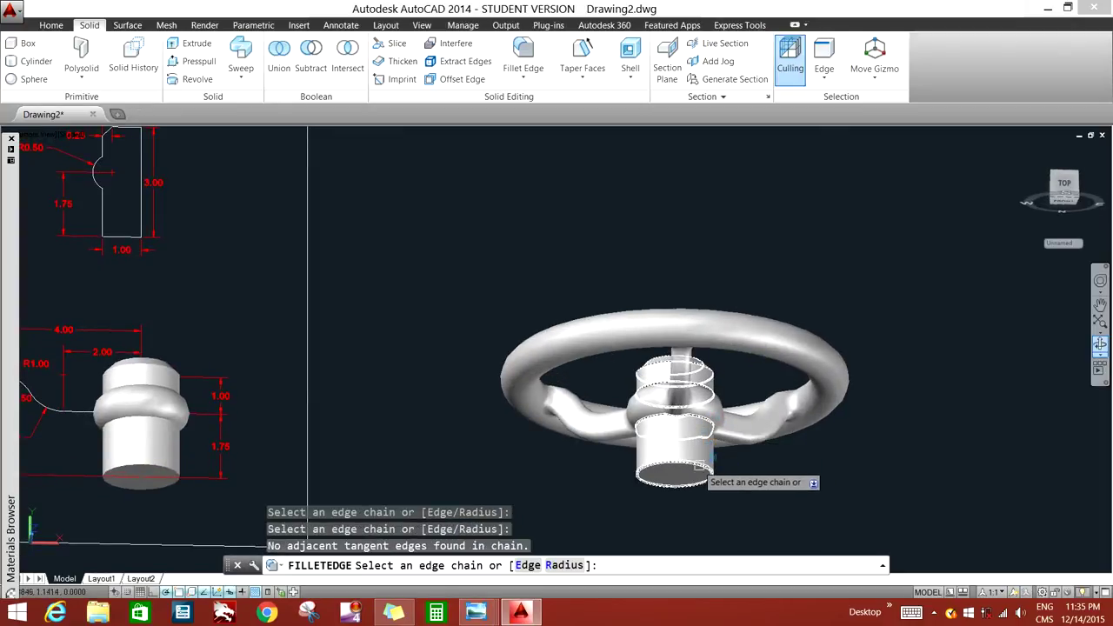
right_click(777, 475)
click(812, 349)
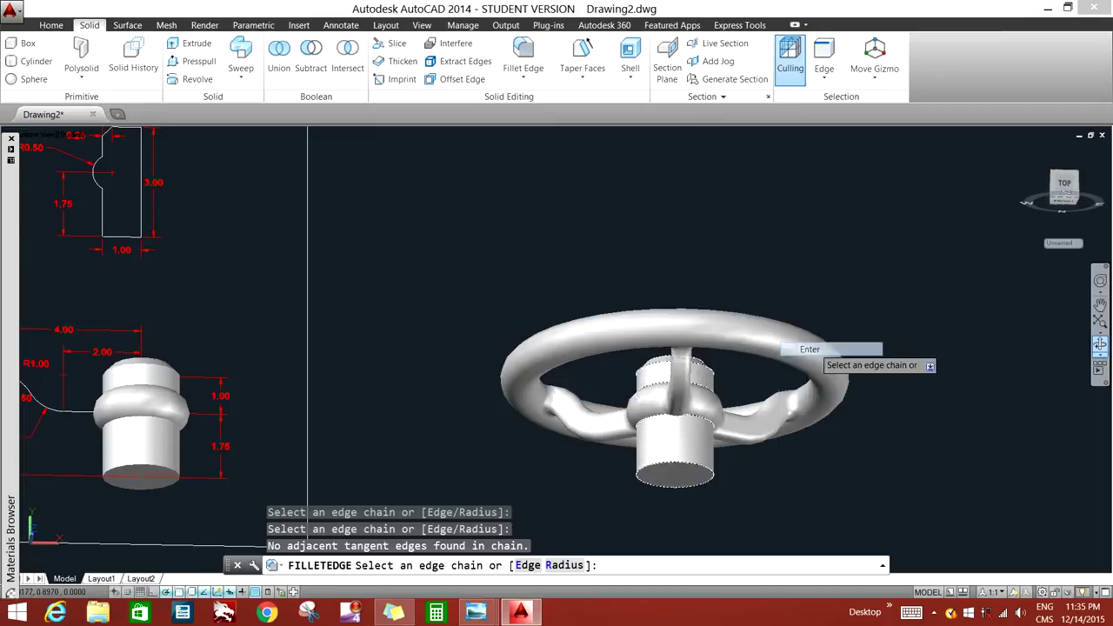
right_click(812, 294)
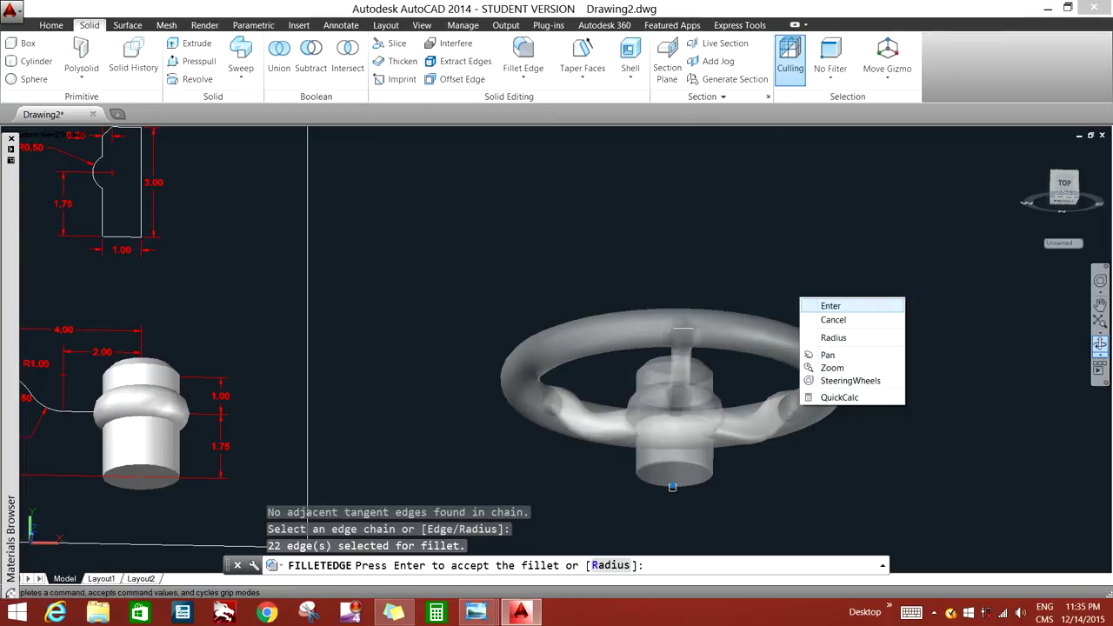
click(828, 305)
shift+middle_drag(779, 298, 779, 365)
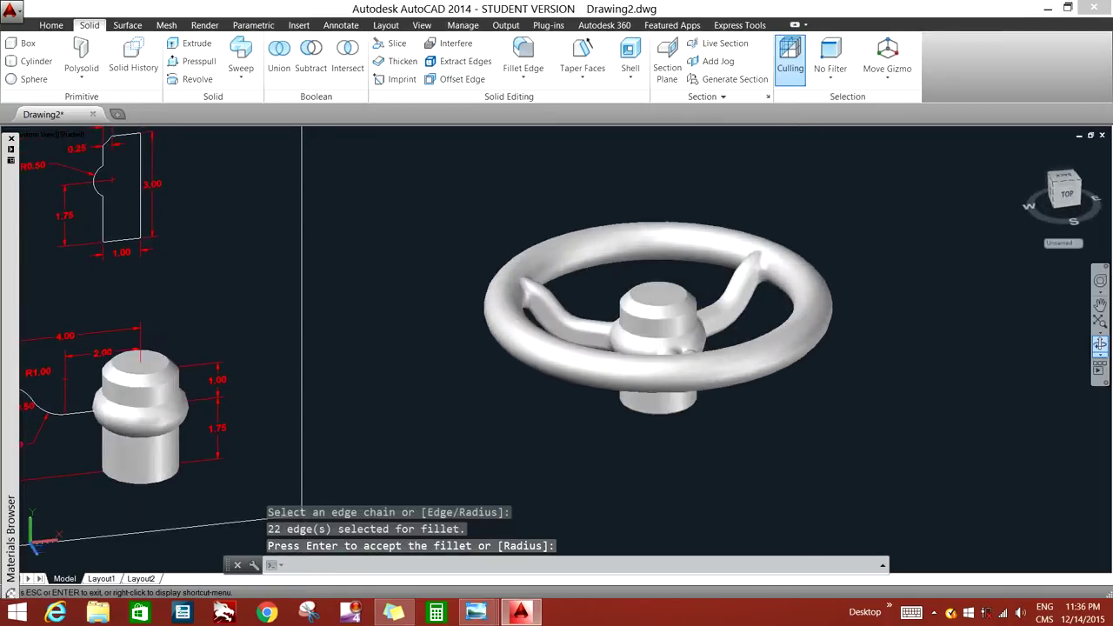
Step: Assign Aluminum - Polished from the Materials Browser to the handwheel and clear the selection
scroll(764, 345, down, 4)
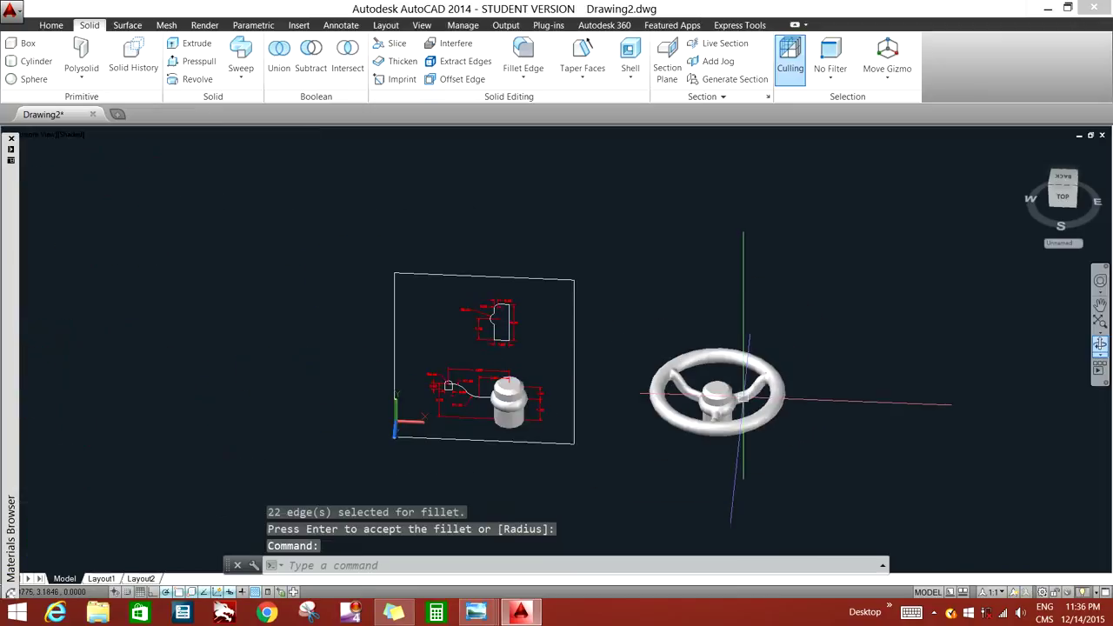
scroll(764, 345, up, 2)
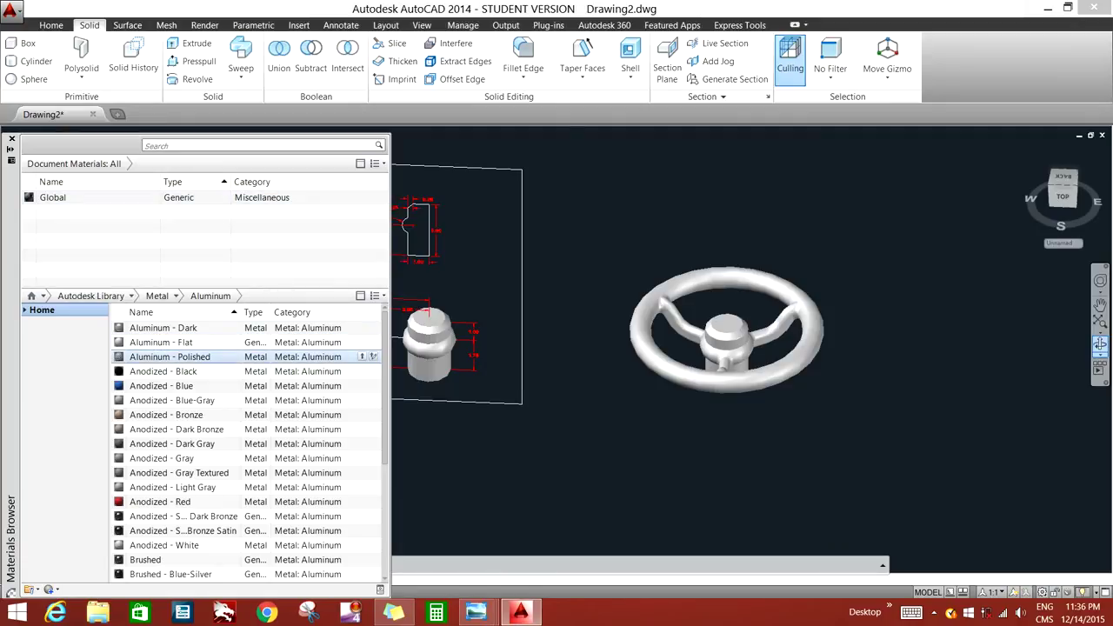
drag(170, 357, 726, 331)
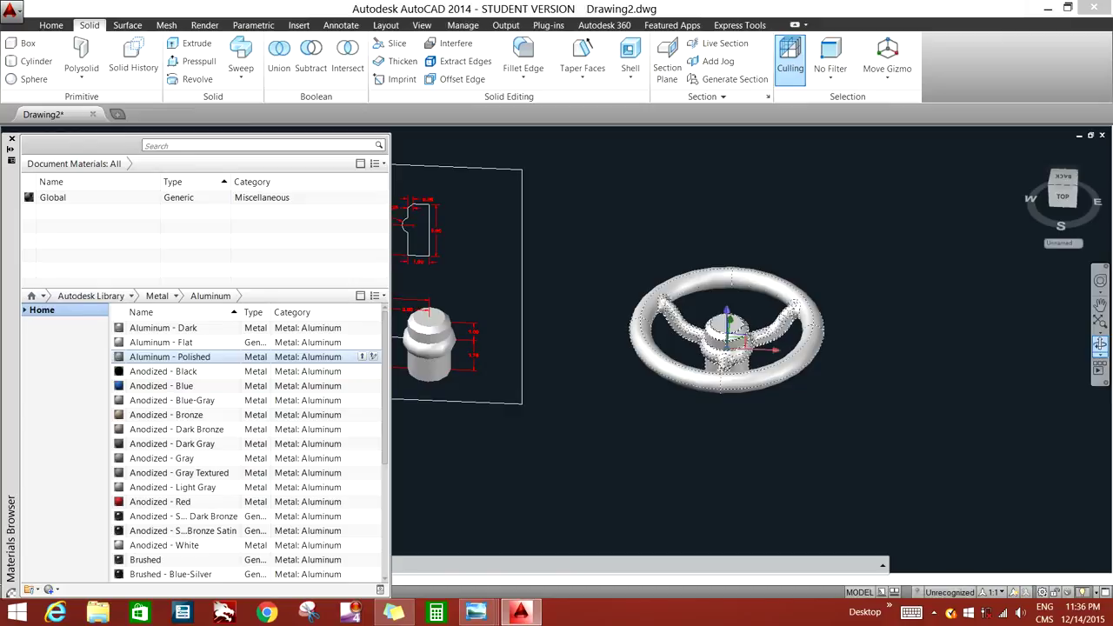
key(Escape)
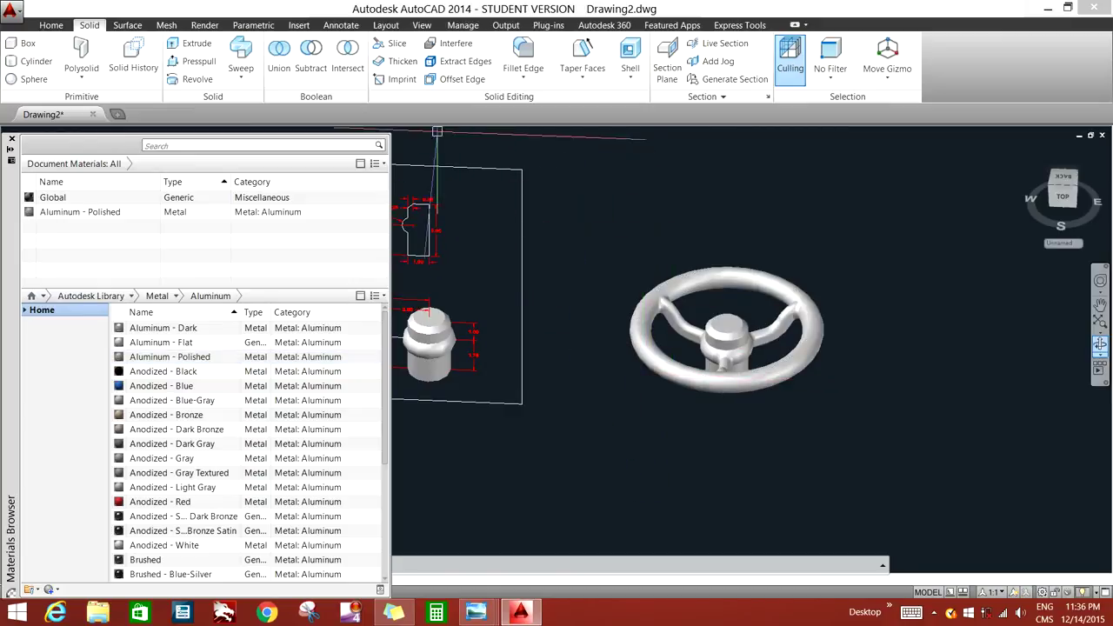
click(50, 24)
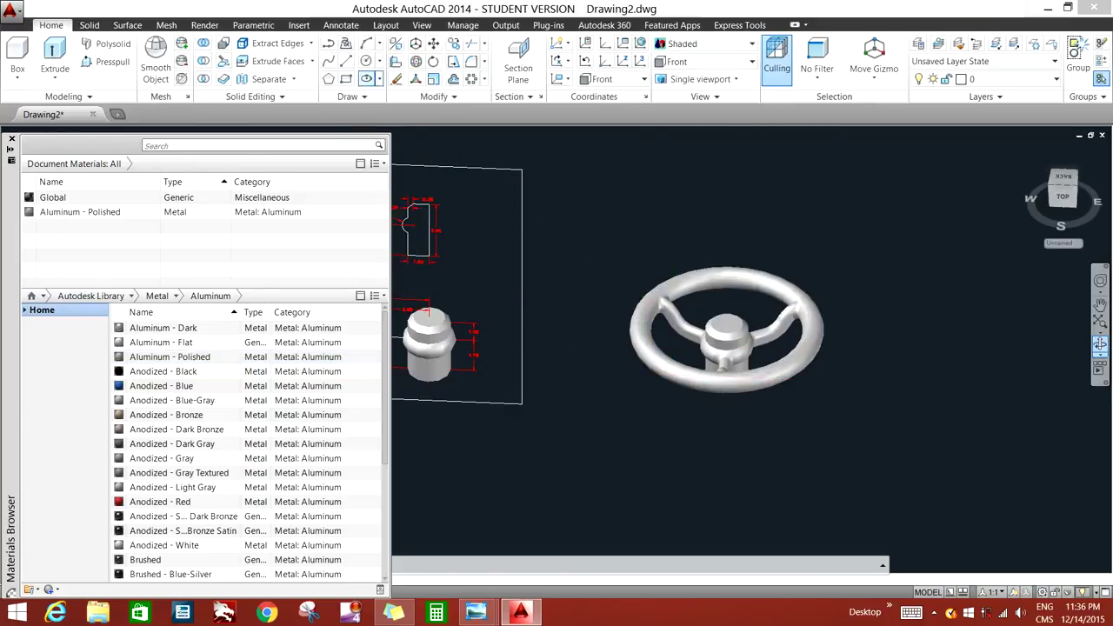
Step: Set the viewport visual style to Realistic
click(421, 25)
click(426, 43)
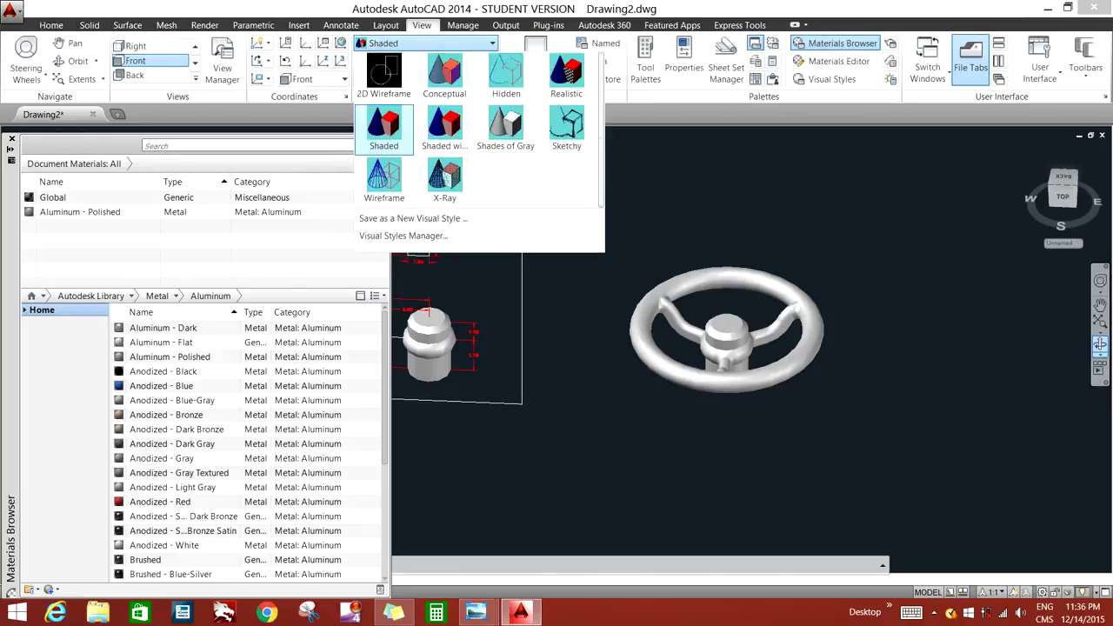
click(565, 77)
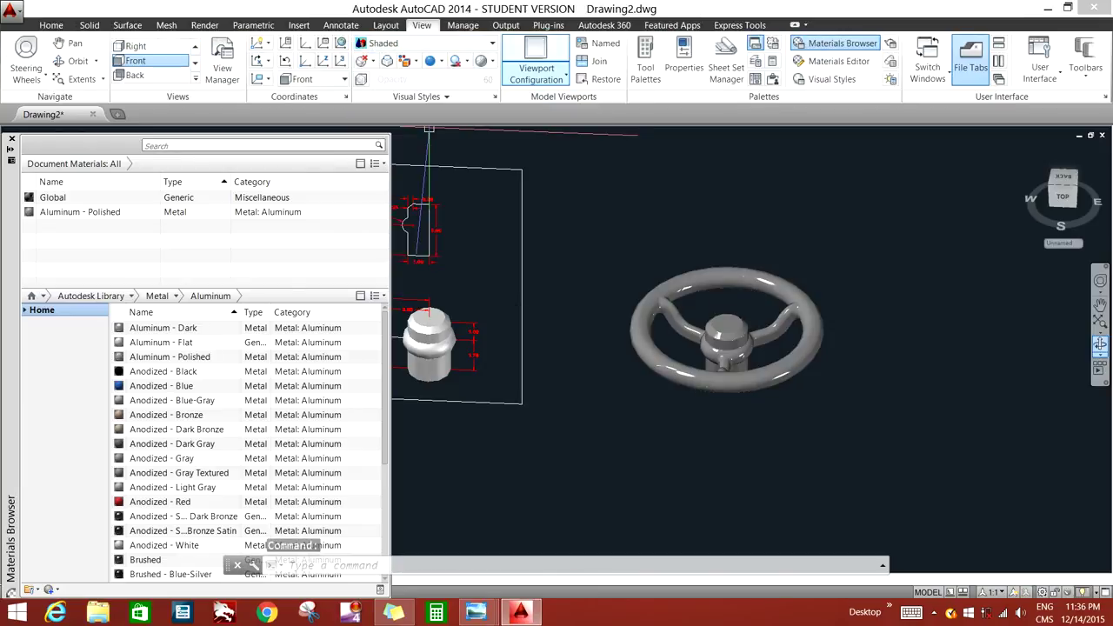
Step: Orbit the view until the hub's end face tilts toward the viewer
scroll(779, 389, up, 3)
scroll(779, 389, up, 2)
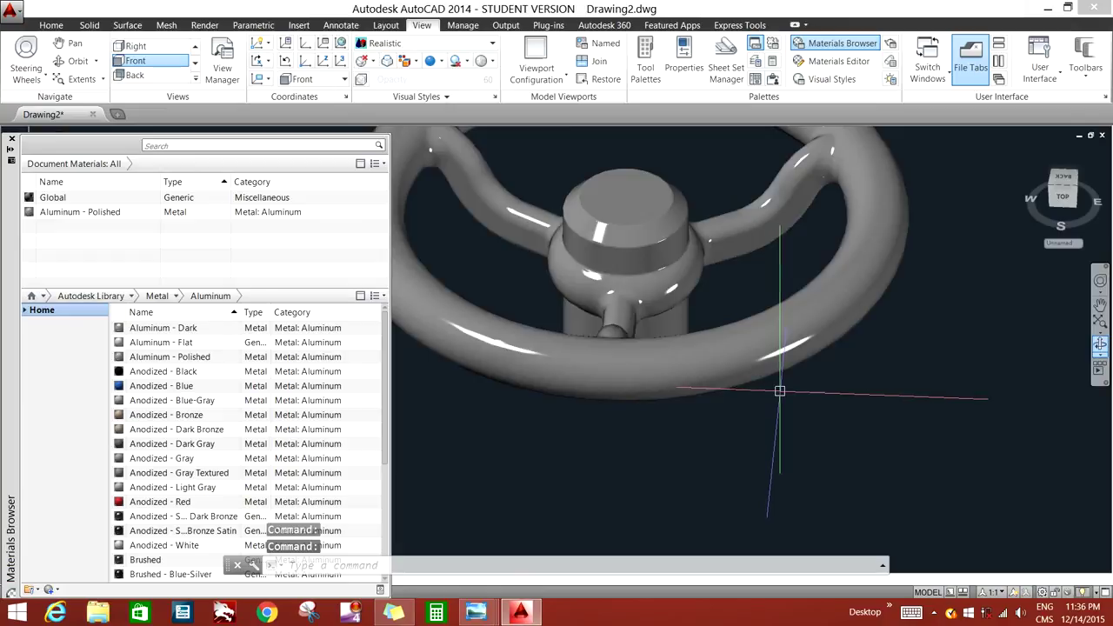
scroll(779, 391, down, 2)
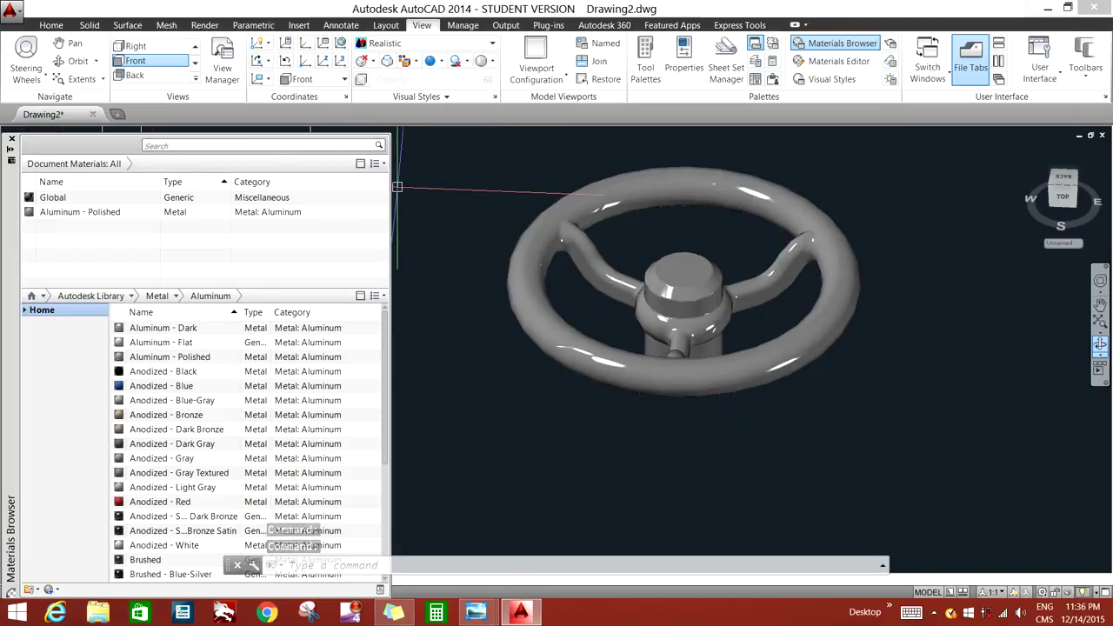
scroll(845, 449, down, 1)
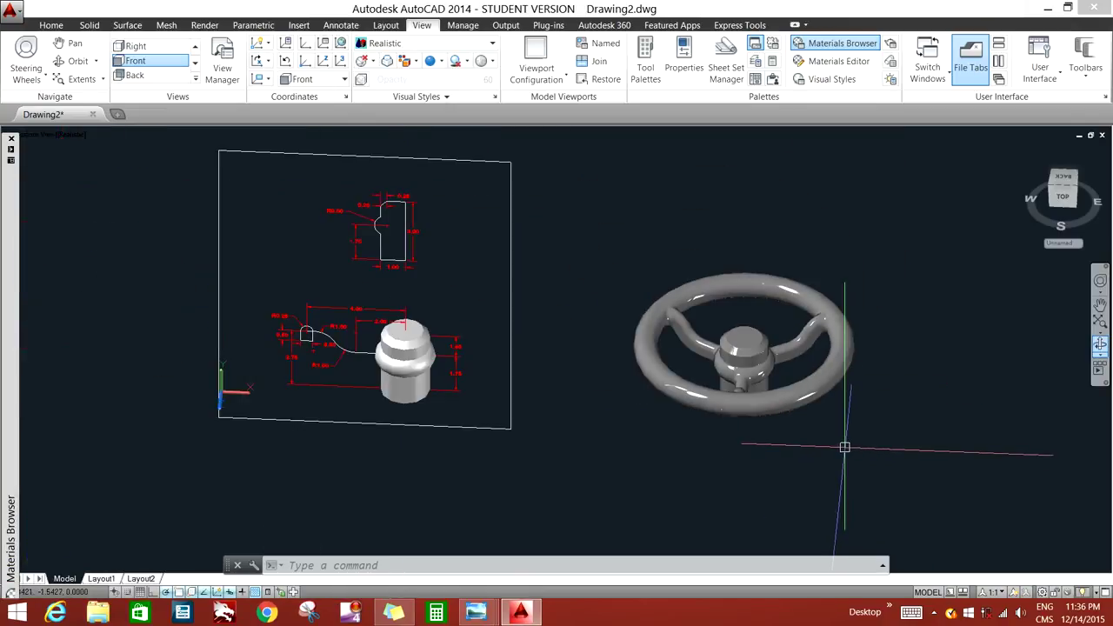
shift+middle_drag(844, 450, 844, 313)
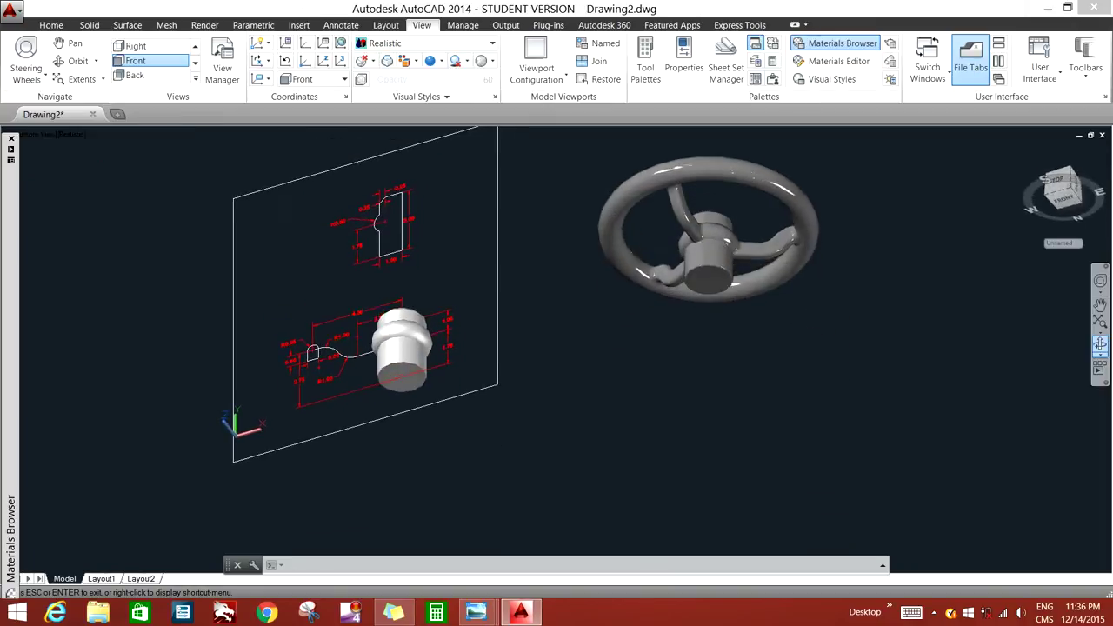
shift+middle_drag(844, 313, 785, 305)
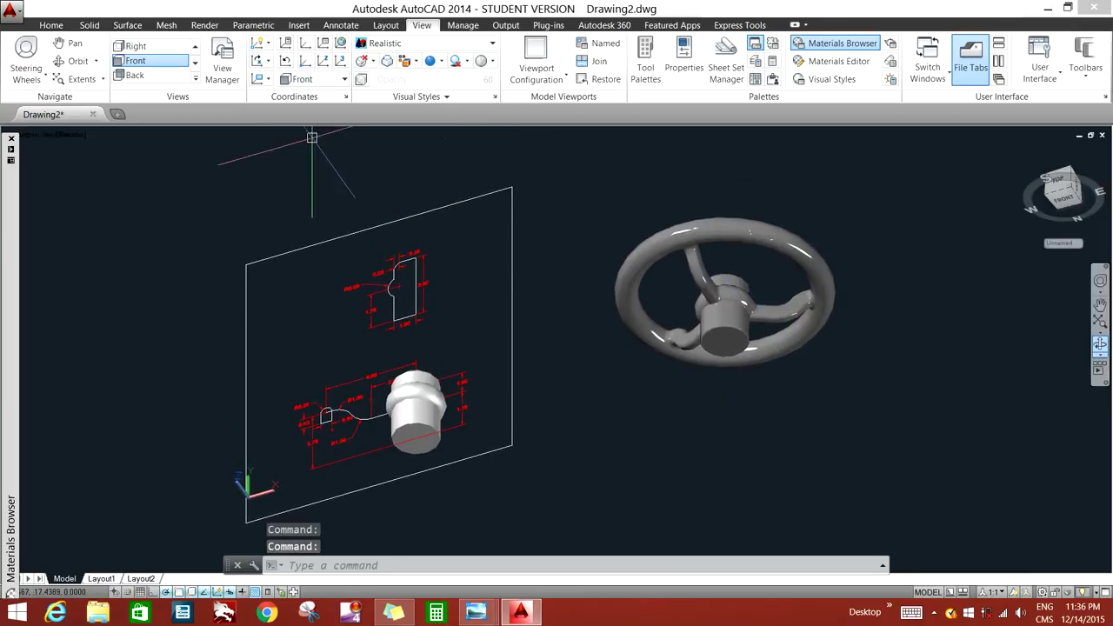
Step: Draw a 0.375-radius circle snapped to the centre of the hub's end face
click(50, 24)
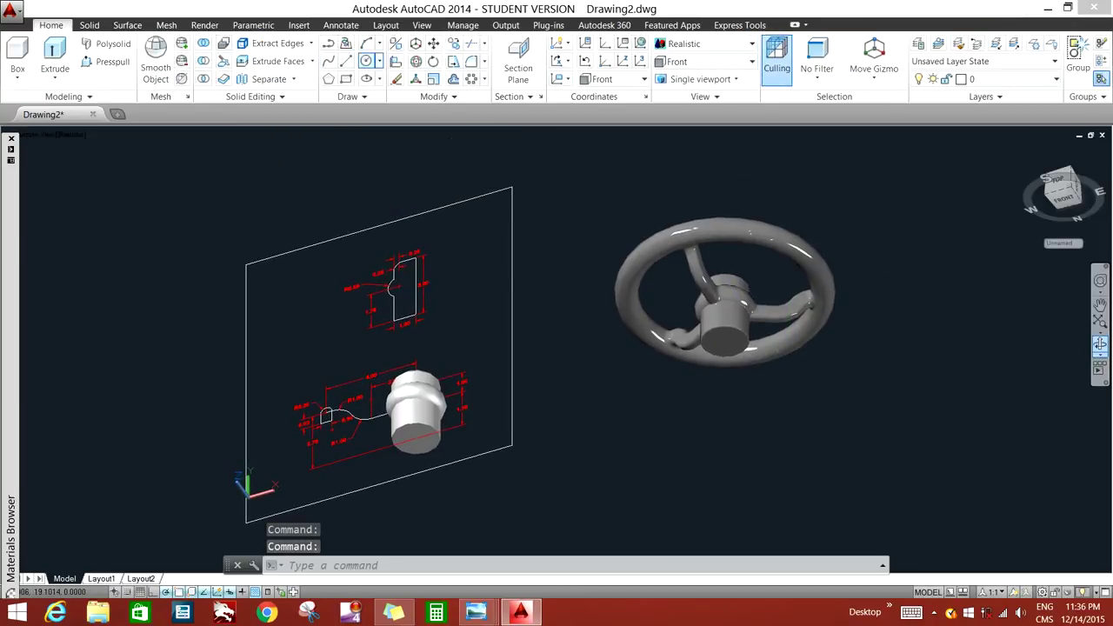
click(366, 60)
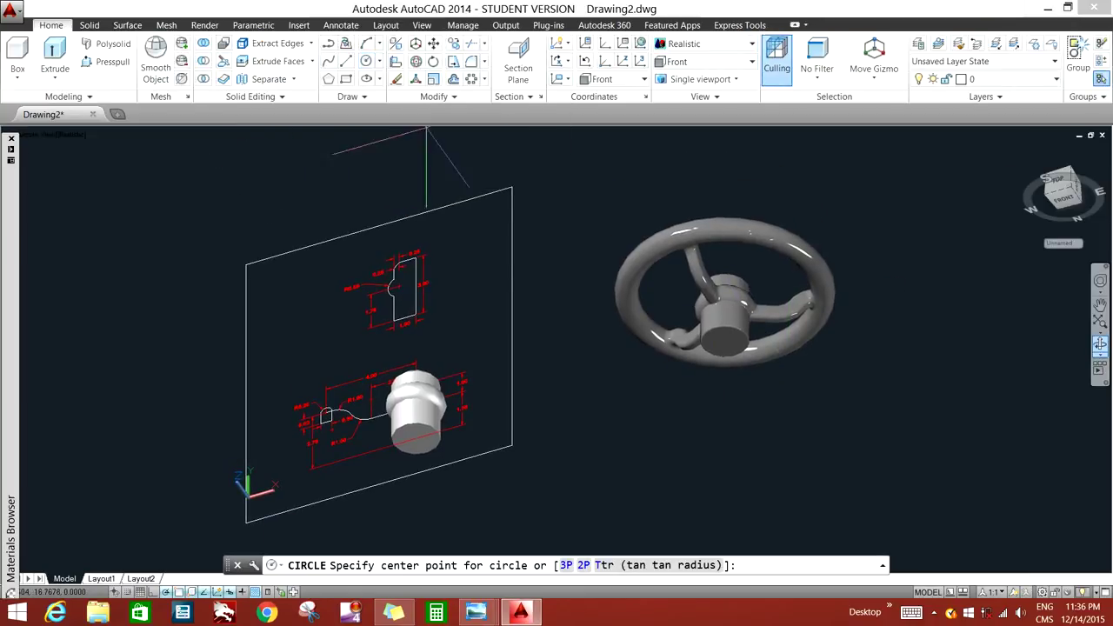
shift+right_click(728, 358)
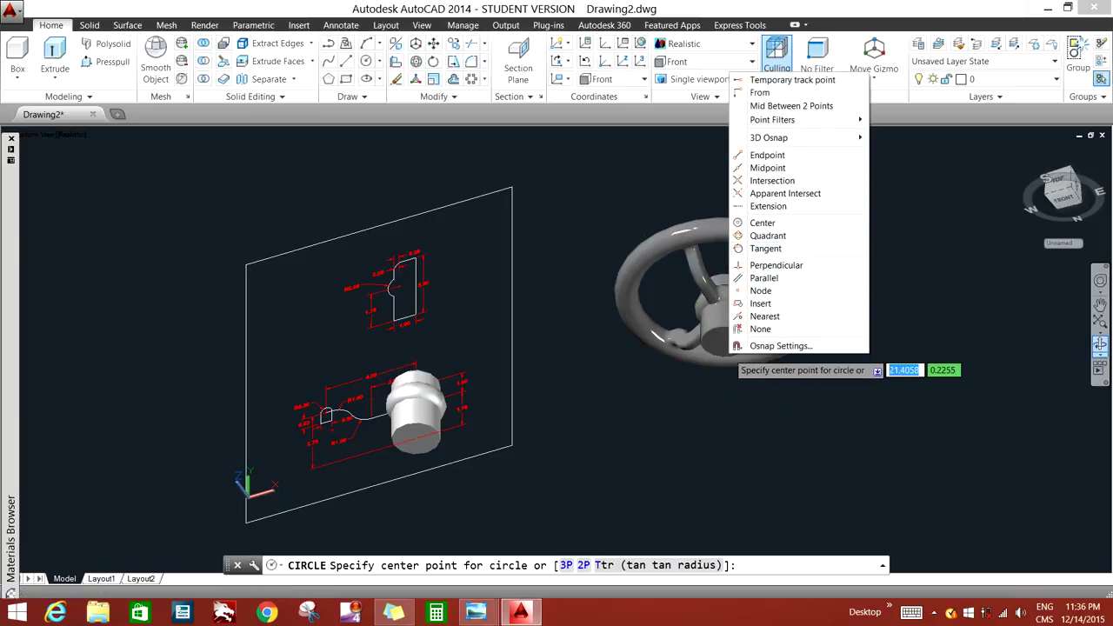
click(768, 235)
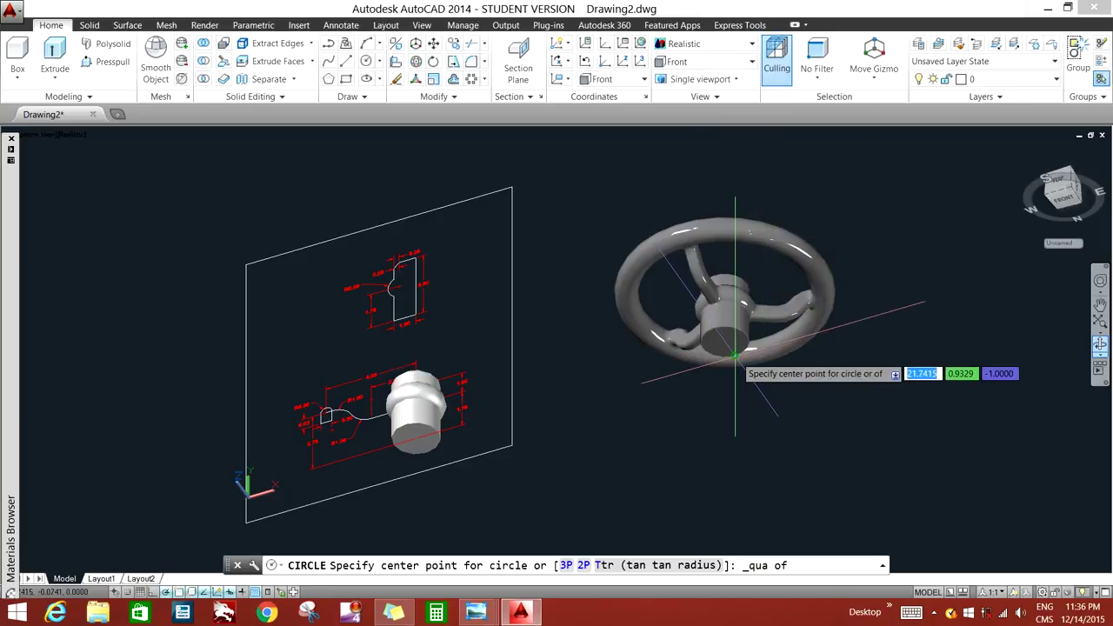
scroll(732, 374, up, 3)
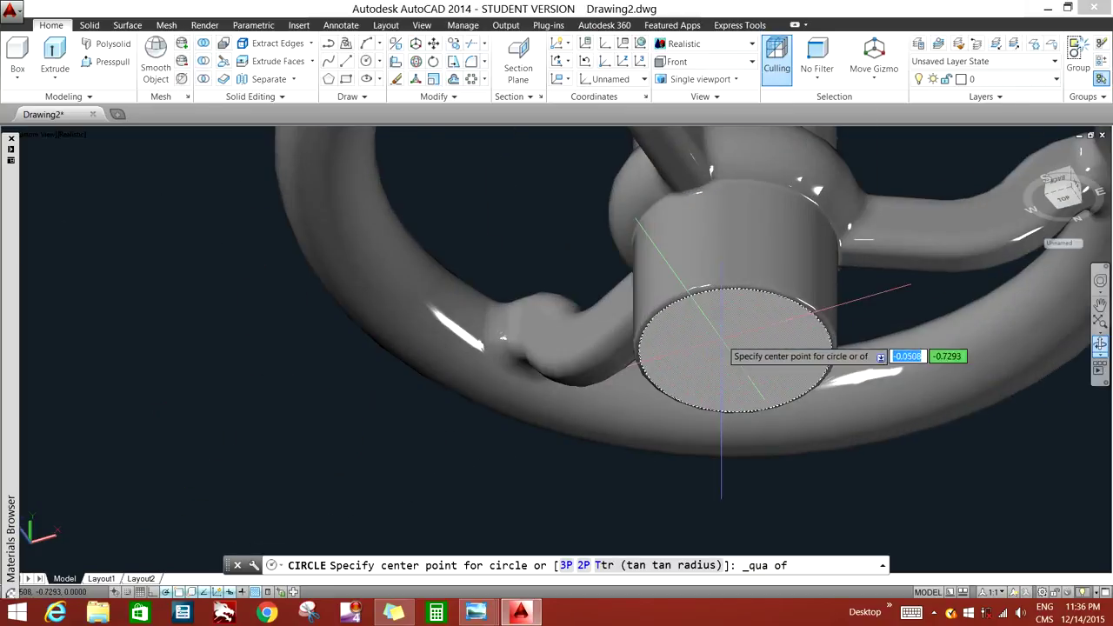
shift+right_click(733, 410)
click(748, 273)
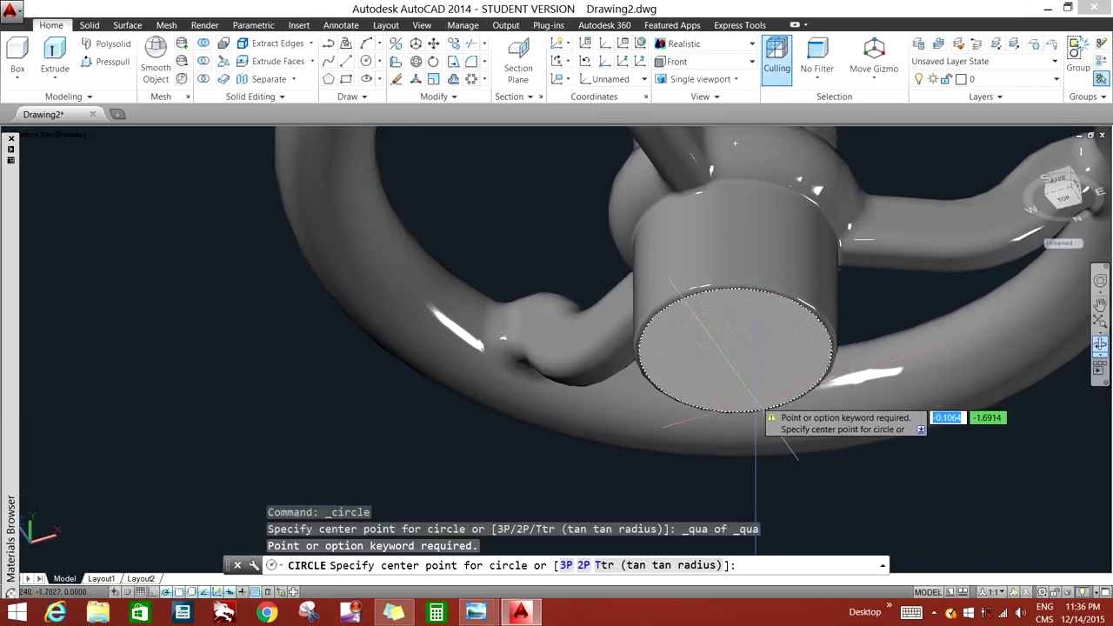
click(746, 408)
text(.375)
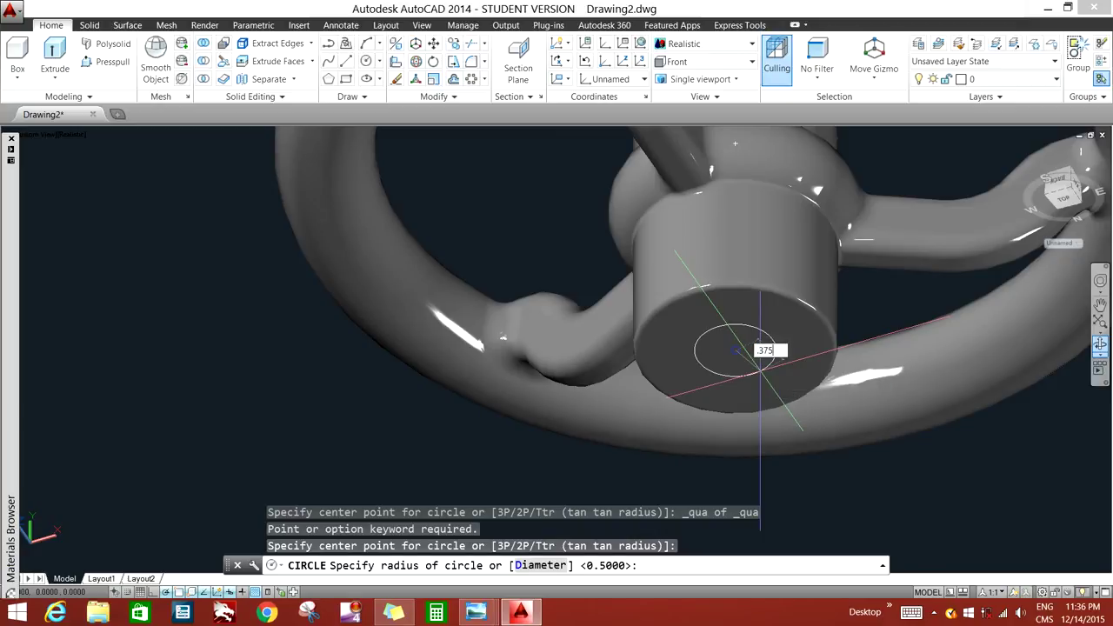
key(Return)
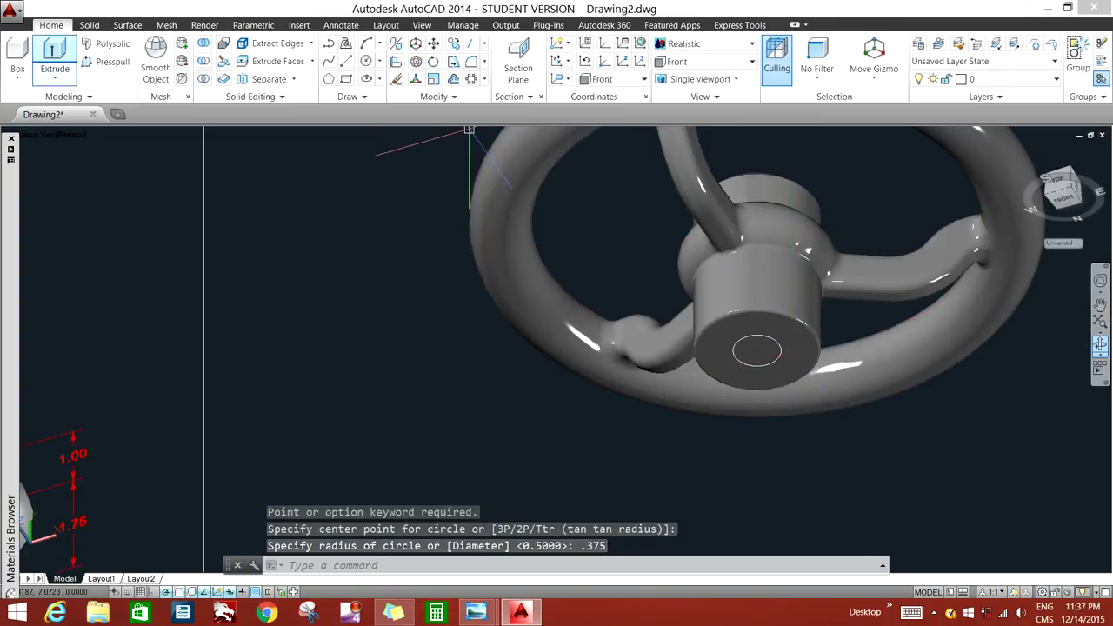
Step: Extrude the 0.375 circle into a cylinder 1 unit high
click(54, 54)
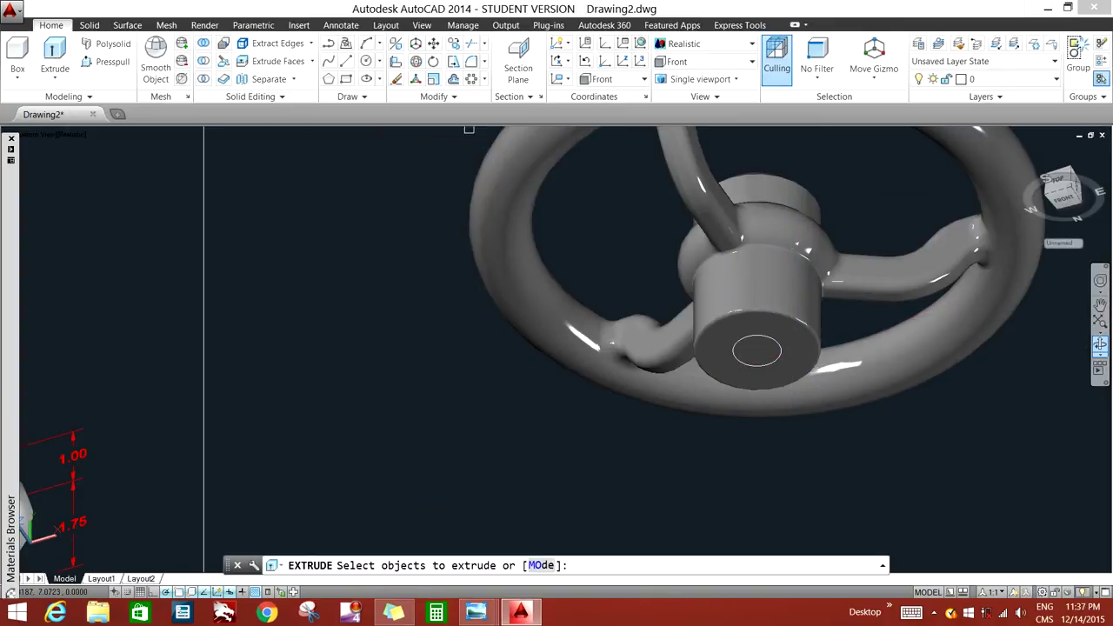
click(781, 349)
right_click(783, 347)
click(805, 350)
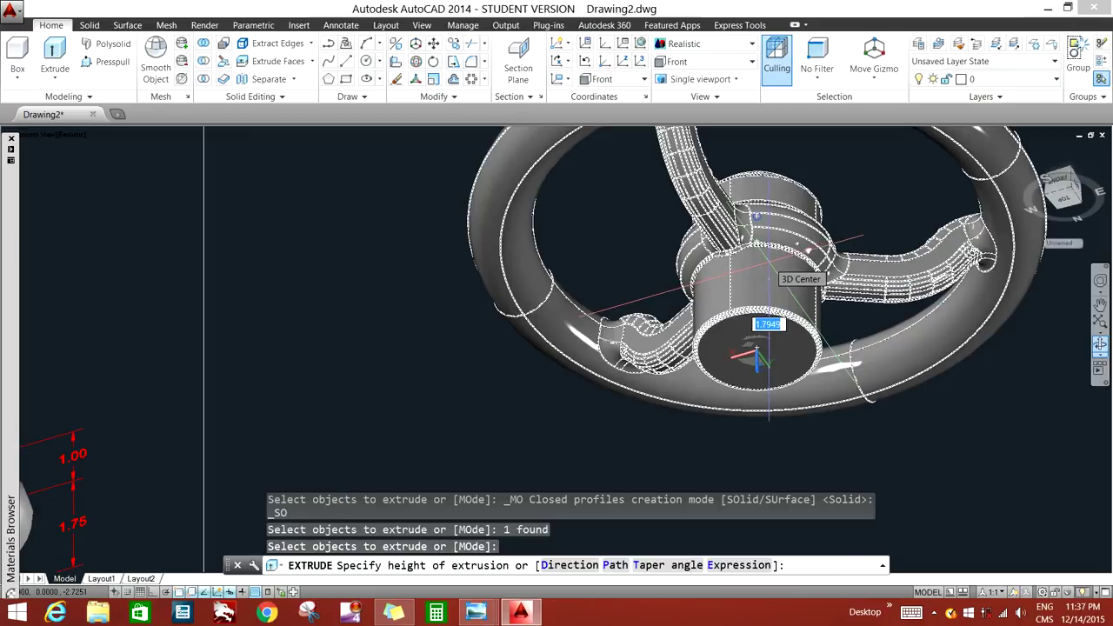
text(1)
key(Return)
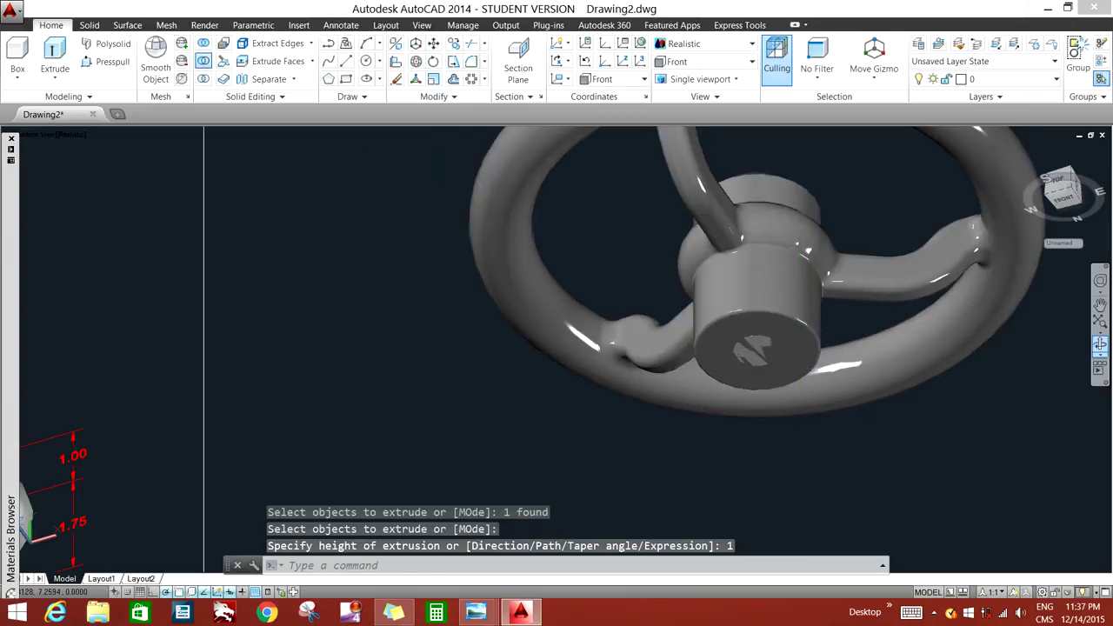
Step: Subtract the cylinder from the wheel to cut the bore through the hub
click(203, 61)
click(739, 343)
key(Return)
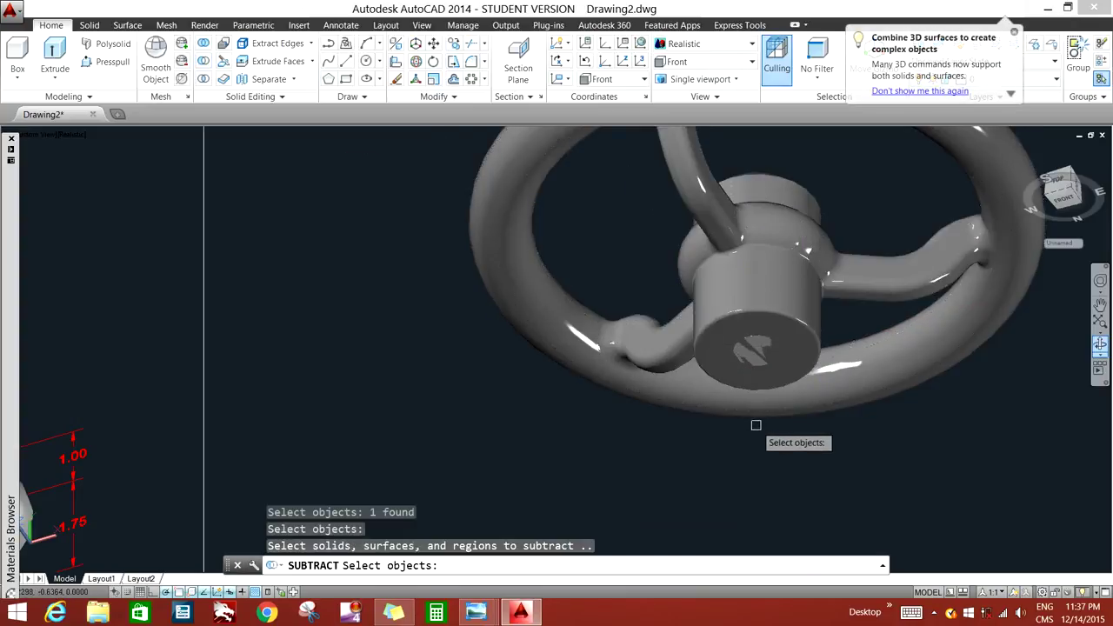
click(745, 349)
key(Return)
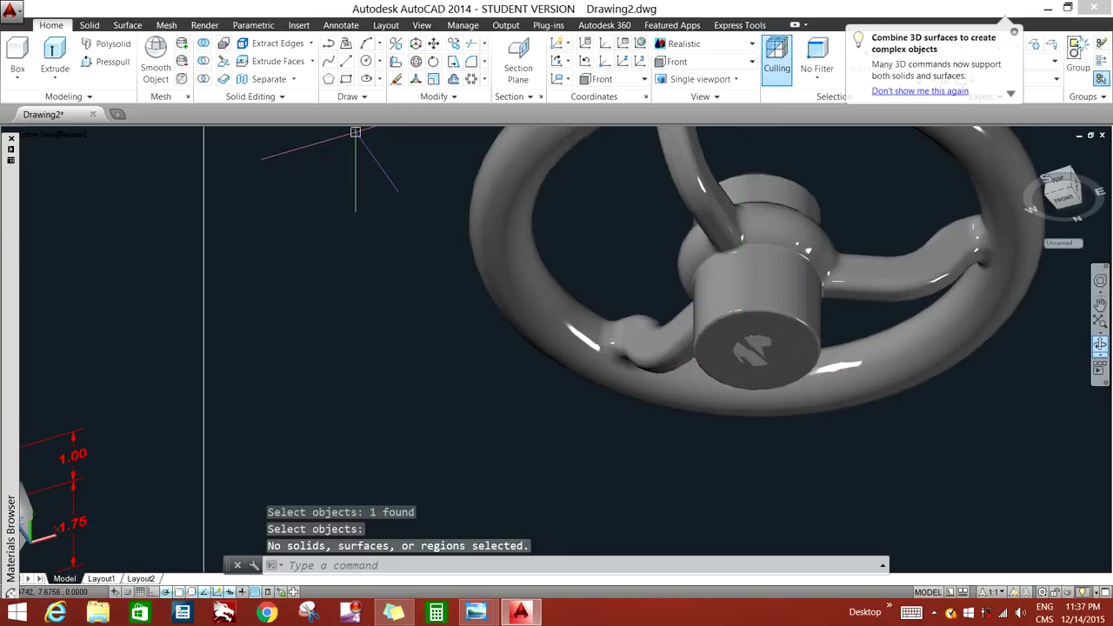
key(Return)
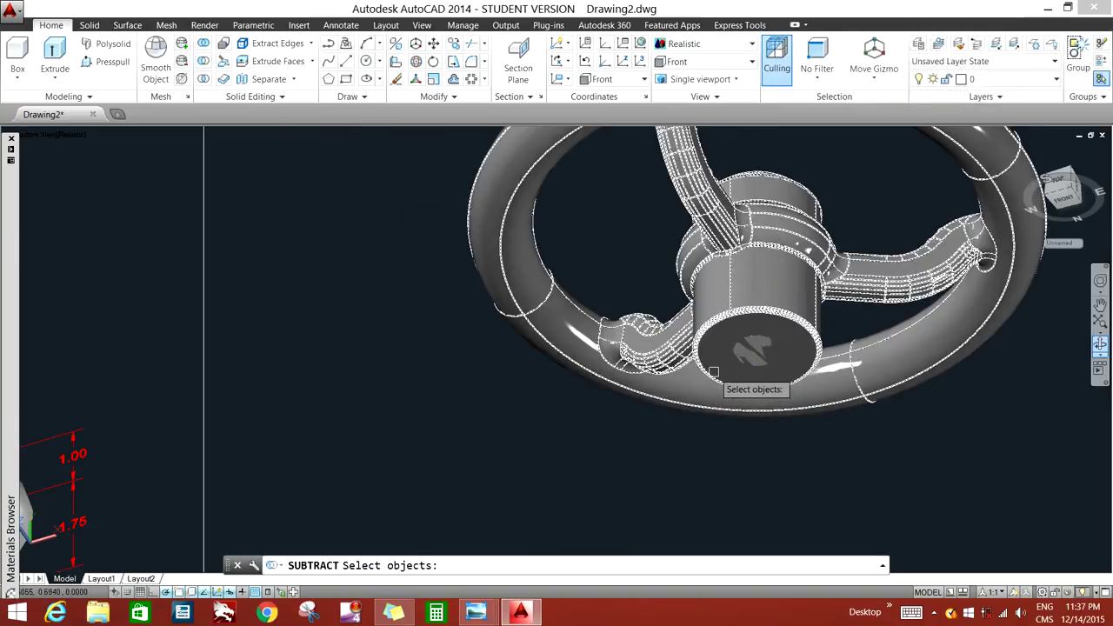
click(713, 371)
key(Return)
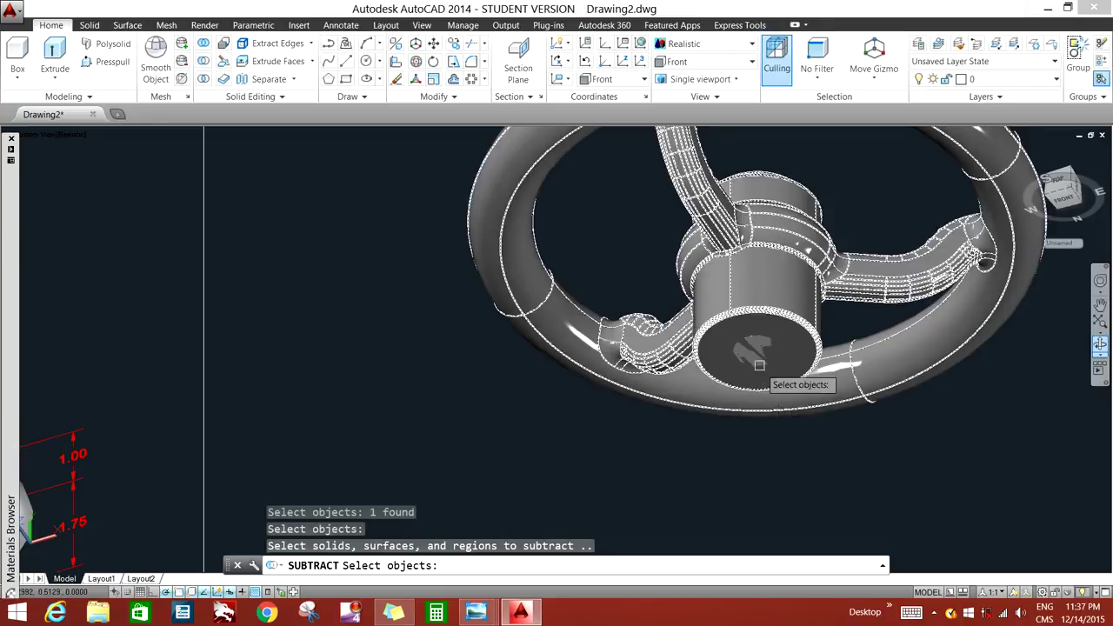
click(754, 352)
key(Return)
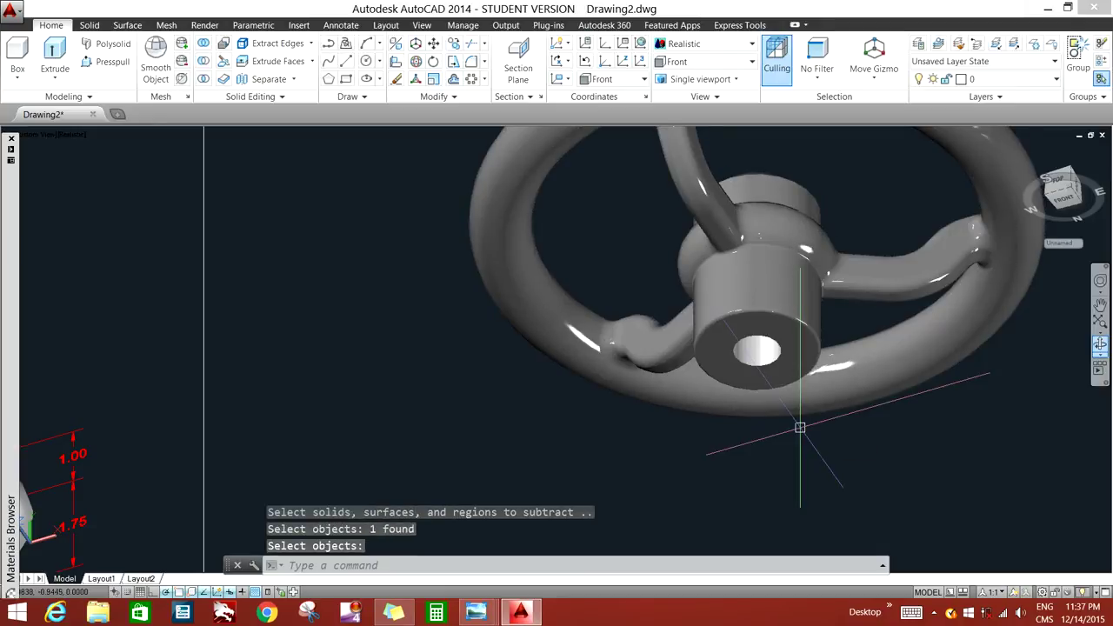
scroll(817, 419, down, 3)
Step: Zoom out and orbit to an elevated view of the wheel beside the reference sketches
mouse_move(824, 415)
shift+middle_down()
mouse_move(825, 347)
mouse_move(509, 300)
mouse_move(692, 150)
mouse_move(738, 325)
shift+middle_up()
key(Return)
scroll(826, 409, up, 3)
scroll(738, 325, down, 4)
scroll(738, 325, down, 2)
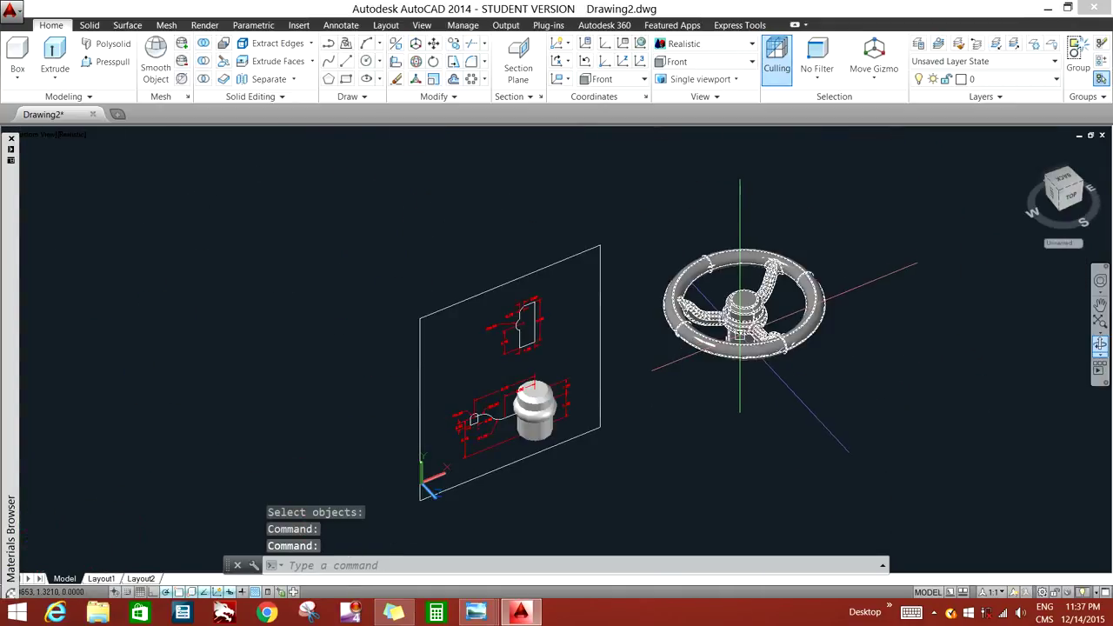
scroll(740, 335, up, 2)
shift+middle_drag(739, 336, 532, 334)
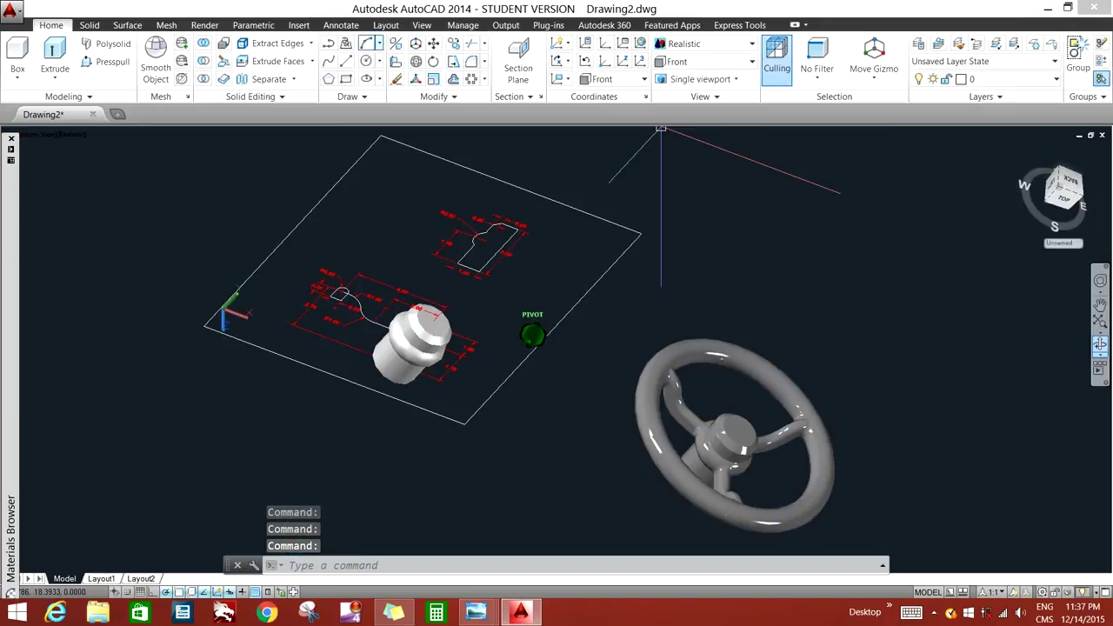
click(421, 25)
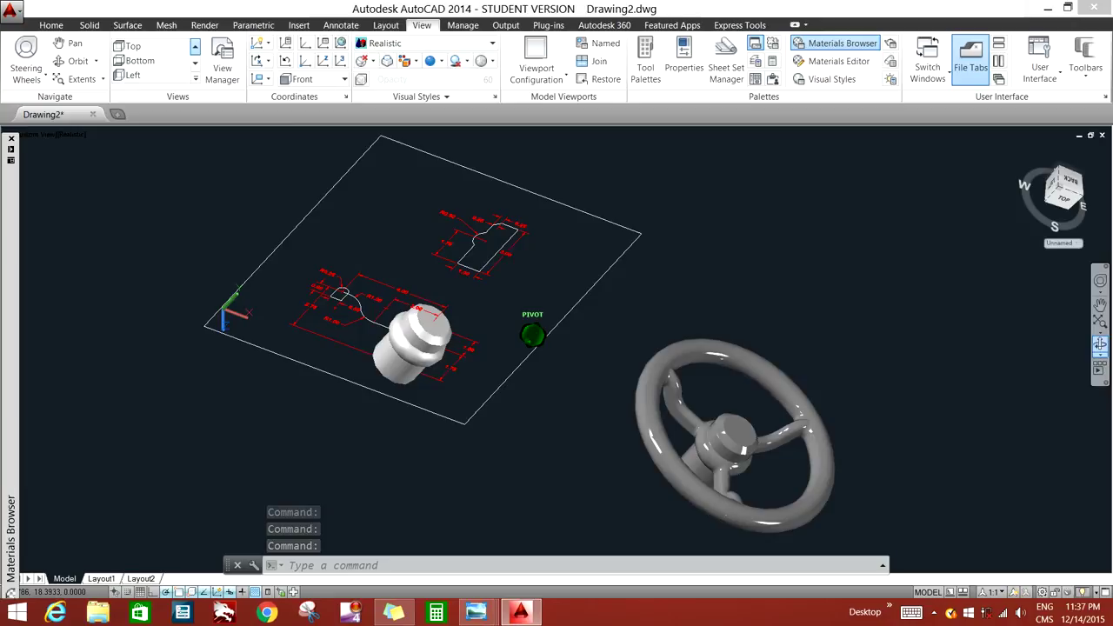
Step: View the handwheel in the Top, Bottom, Left and Right presets, then orbit to an elevated perspective
click(132, 45)
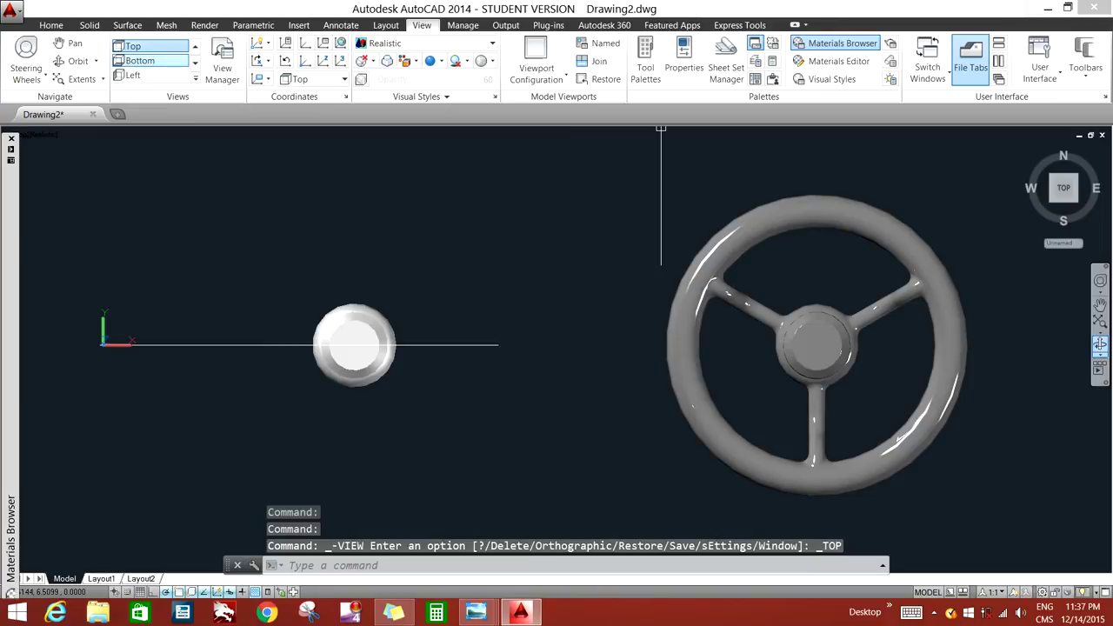
click(148, 60)
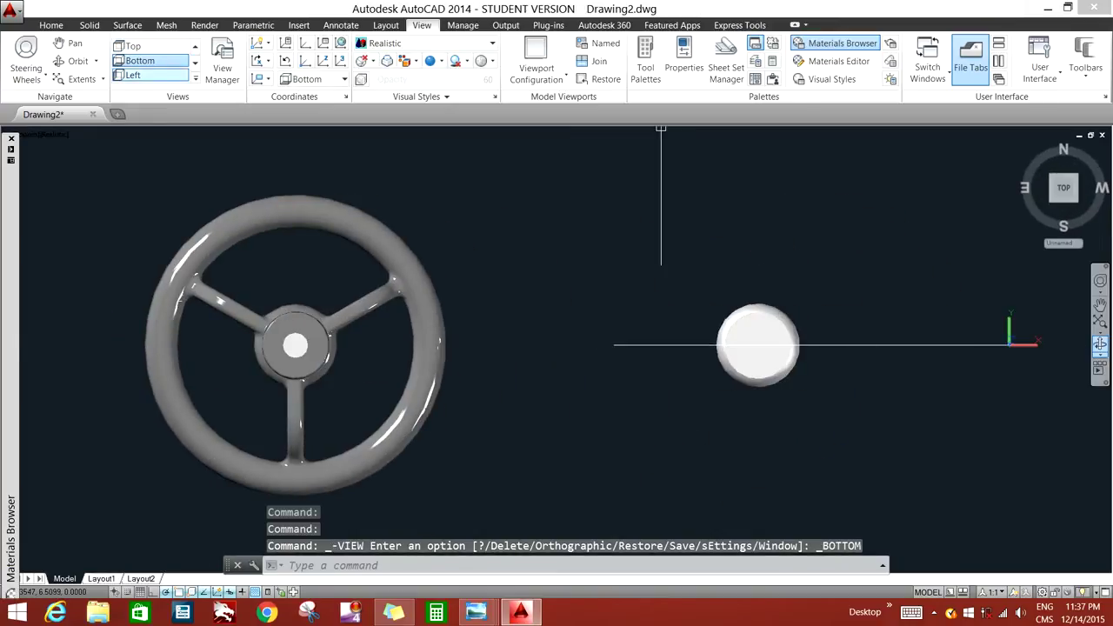
click(148, 74)
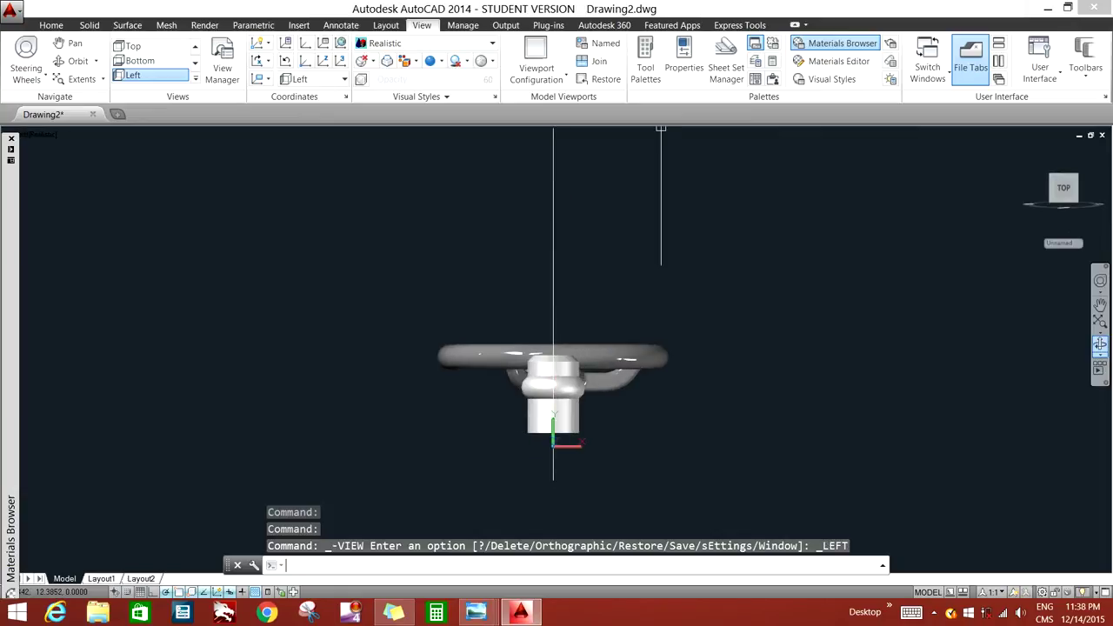
click(196, 77)
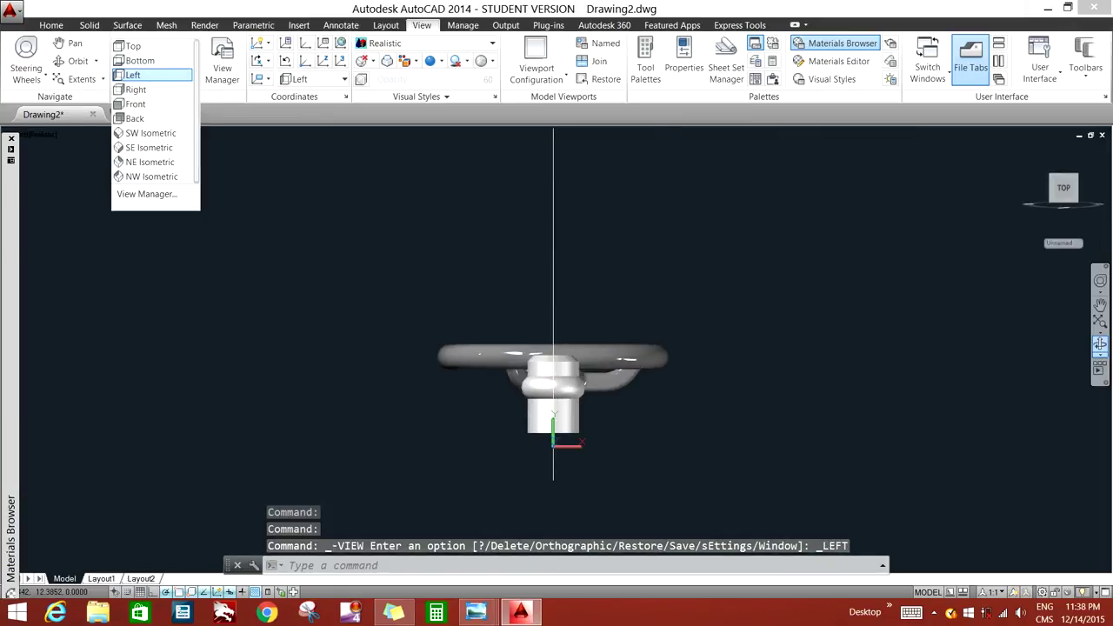
click(135, 90)
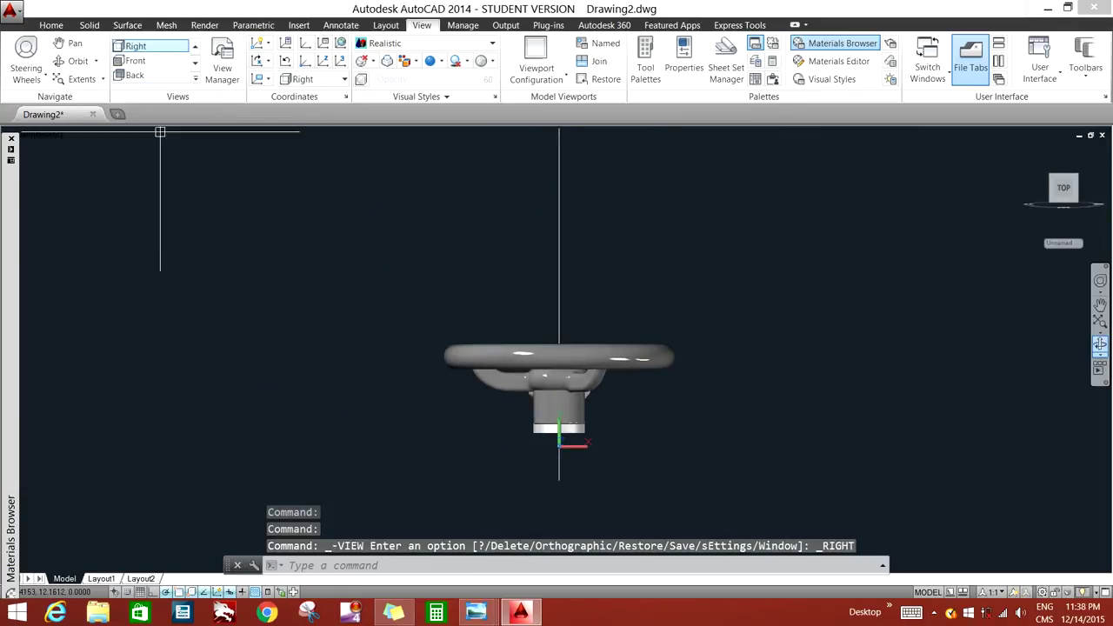
mouse_move(834, 236)
shift+middle_down()
mouse_move(782, 348)
mouse_move(852, 347)
mouse_move(989, 569)
shift+middle_up()
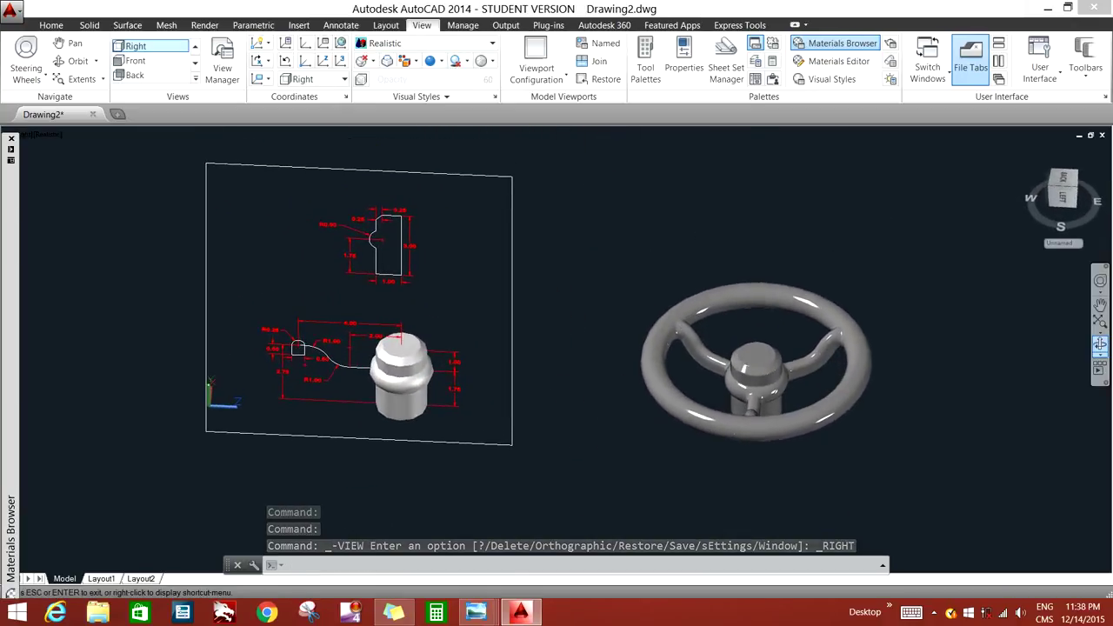